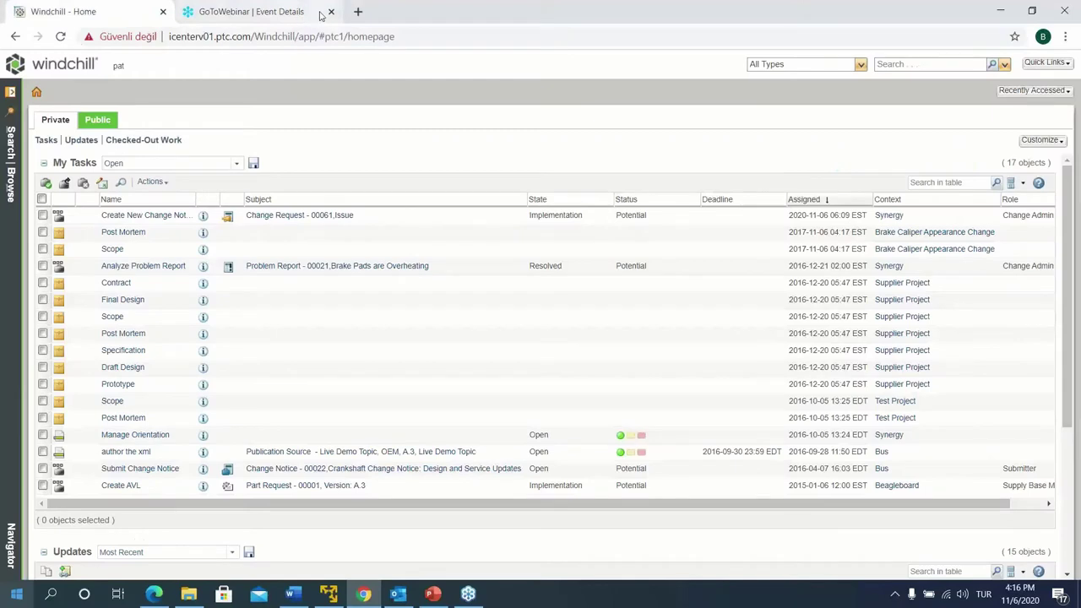
Close the webinar tab, reload the Windchill home page and search for 'overheating'
click(332, 12)
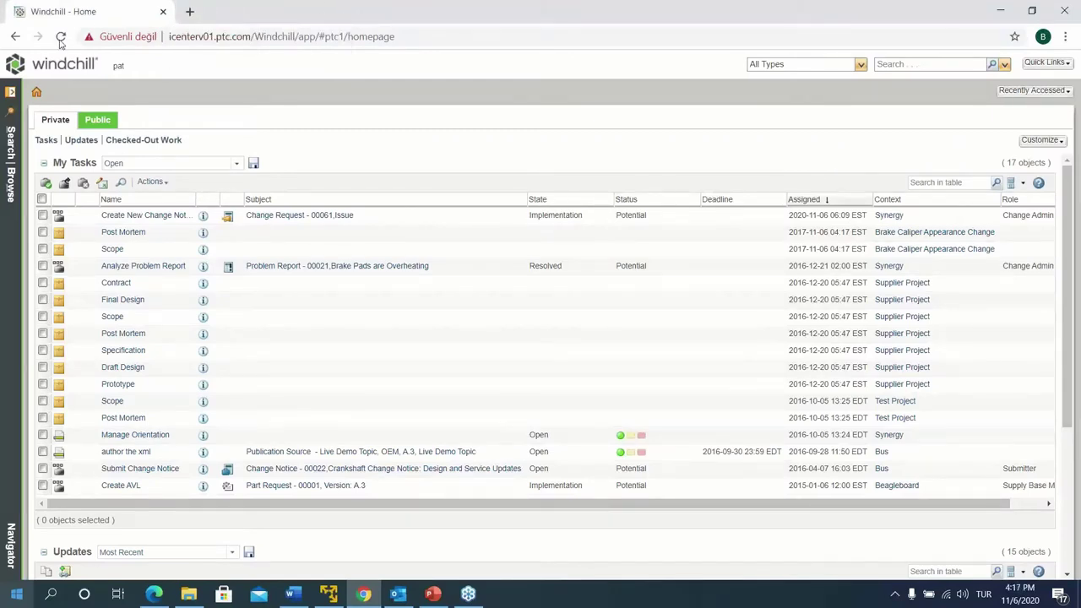
click(36, 91)
click(962, 64)
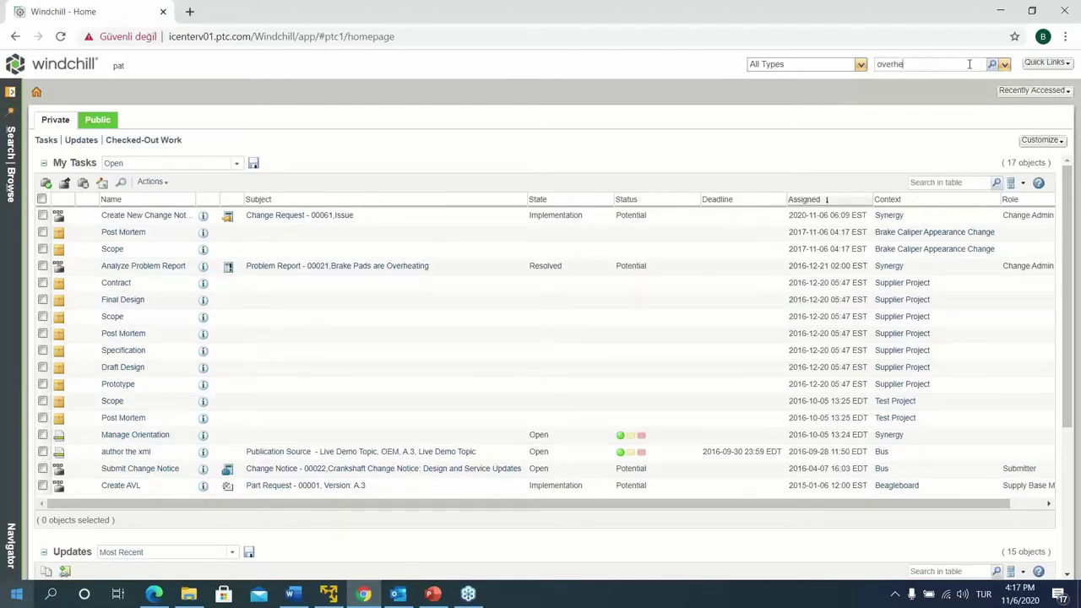
text(overheating)
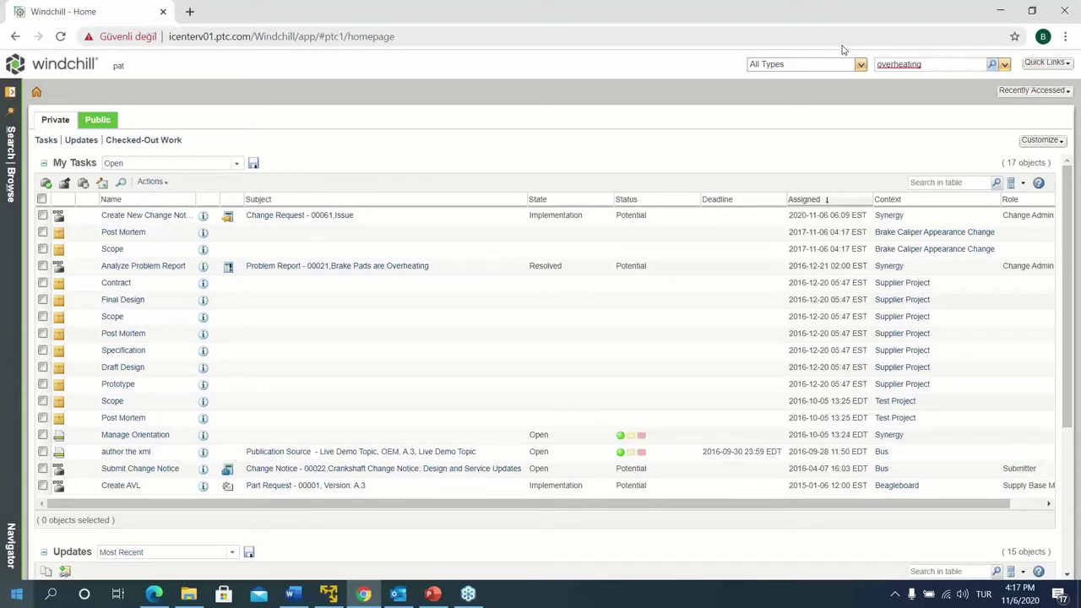
key(Return)
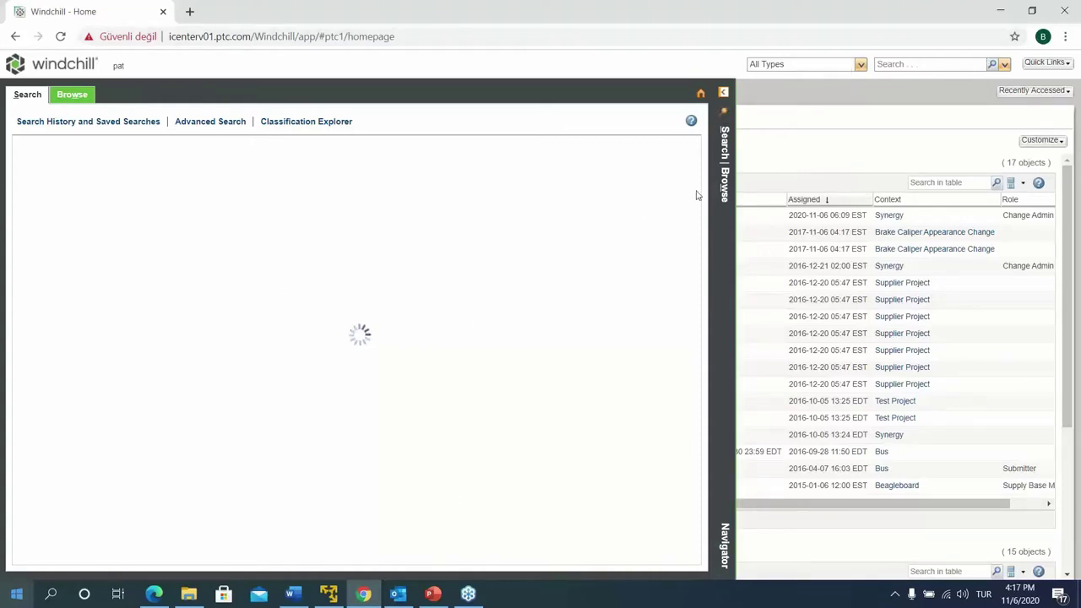
Filter the results to Change Request and open 00021, Brake Pads are Overheating
click(29, 253)
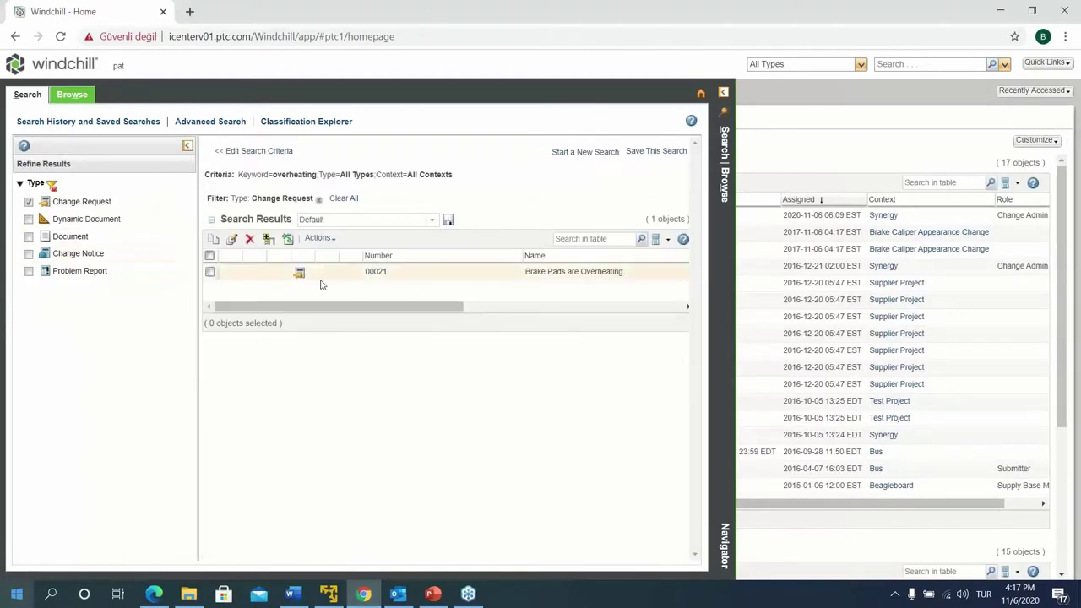
drag(439, 314, 415, 297)
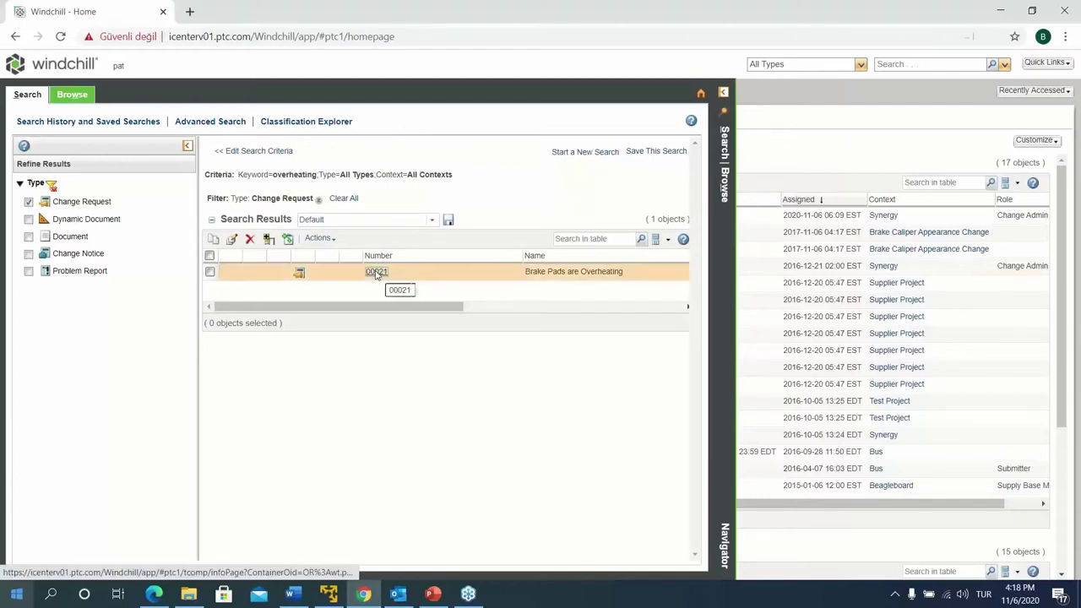
click(375, 273)
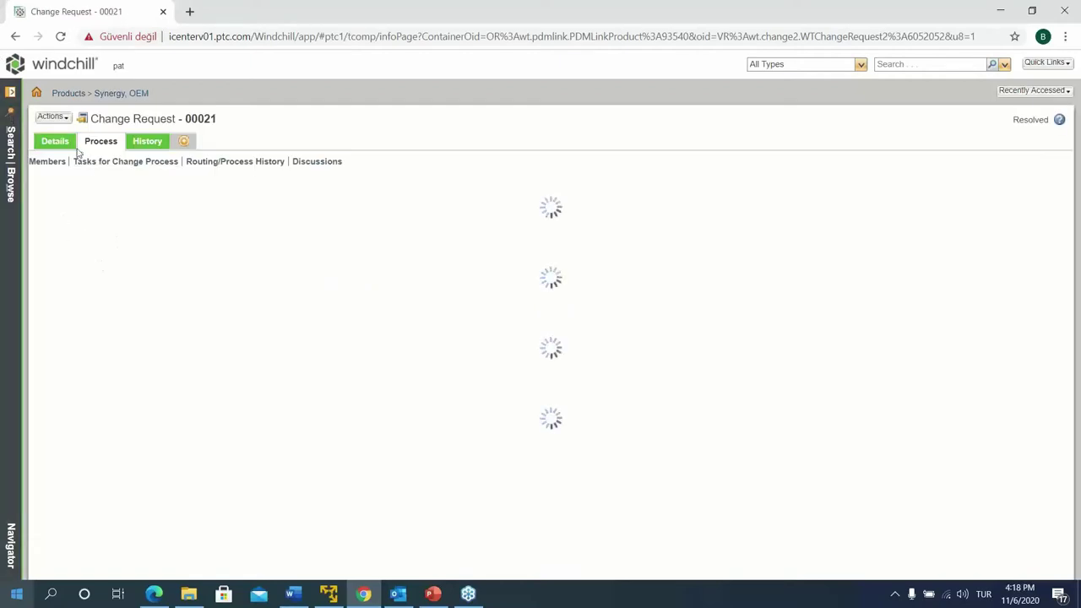
Show the Details of change request 00021 down to its Redesign Brake Disc annotation
click(75, 139)
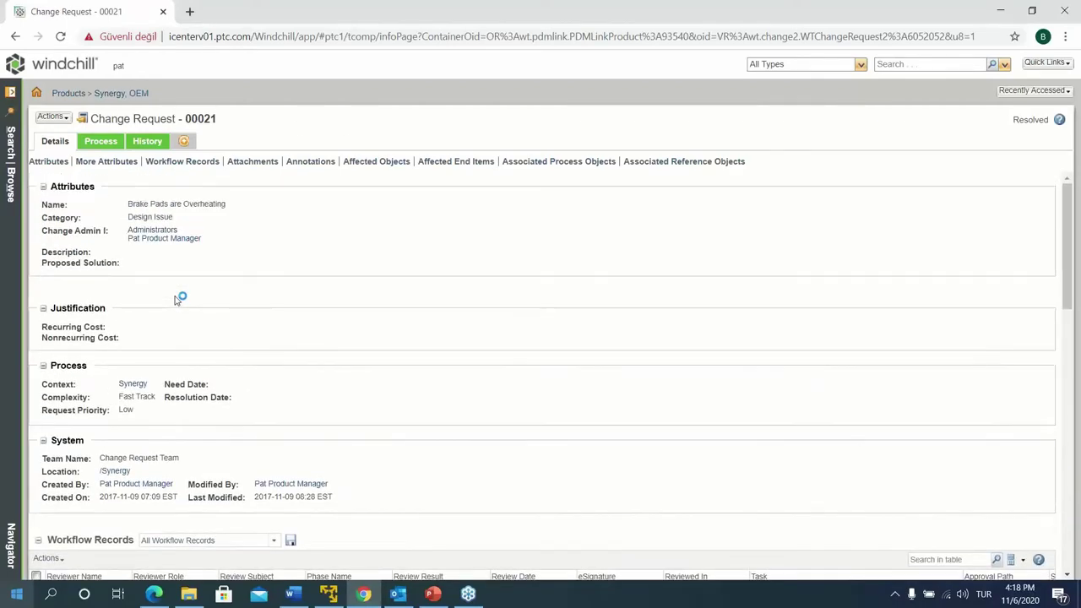
scroll(175, 300, down, 2)
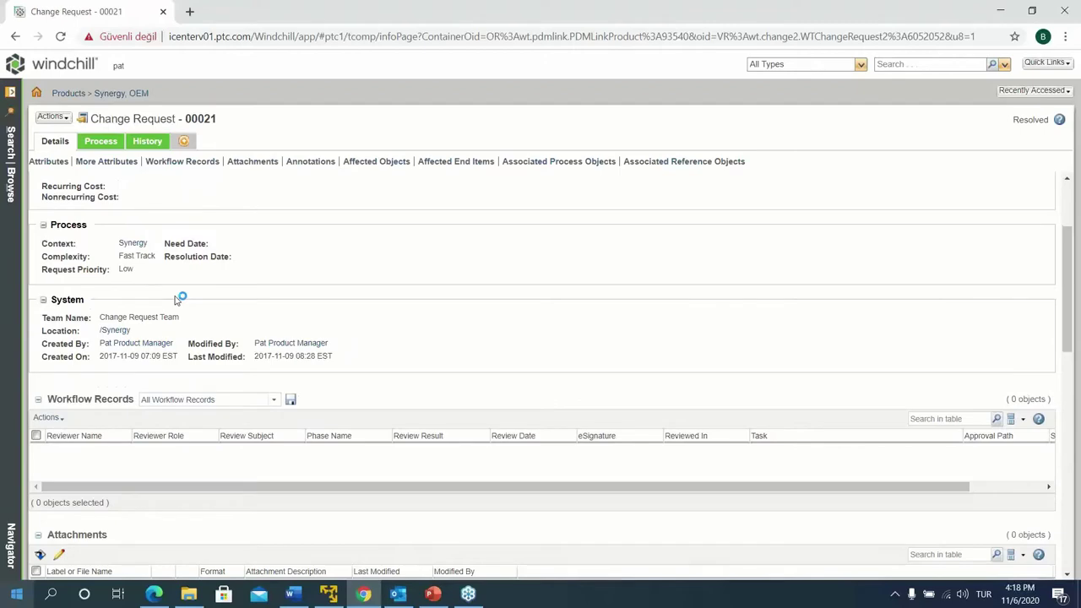
scroll(176, 300, up, 2)
scroll(175, 300, down, 2)
scroll(176, 300, down, 3)
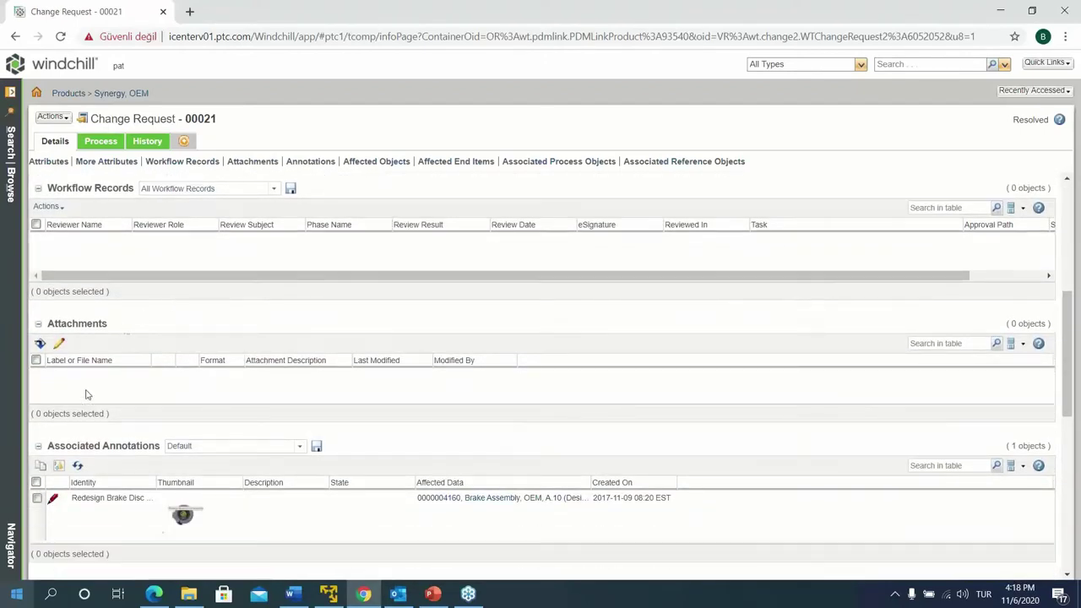
scroll(89, 401, down, 1)
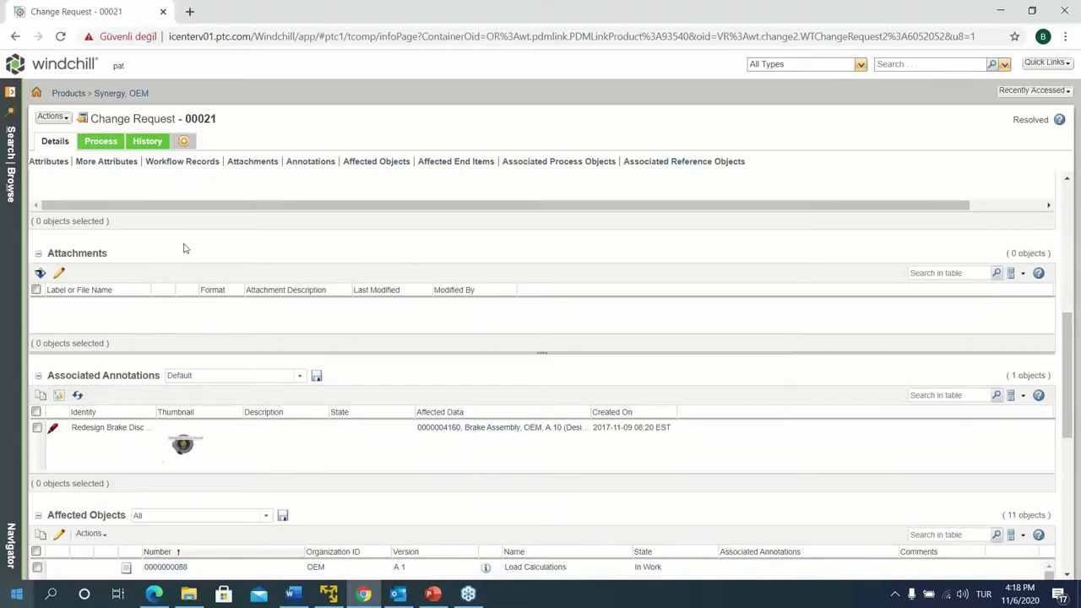
Open the Redesign Brake Disc annotation in Creo View, accepting the certificate and signing in
click(182, 452)
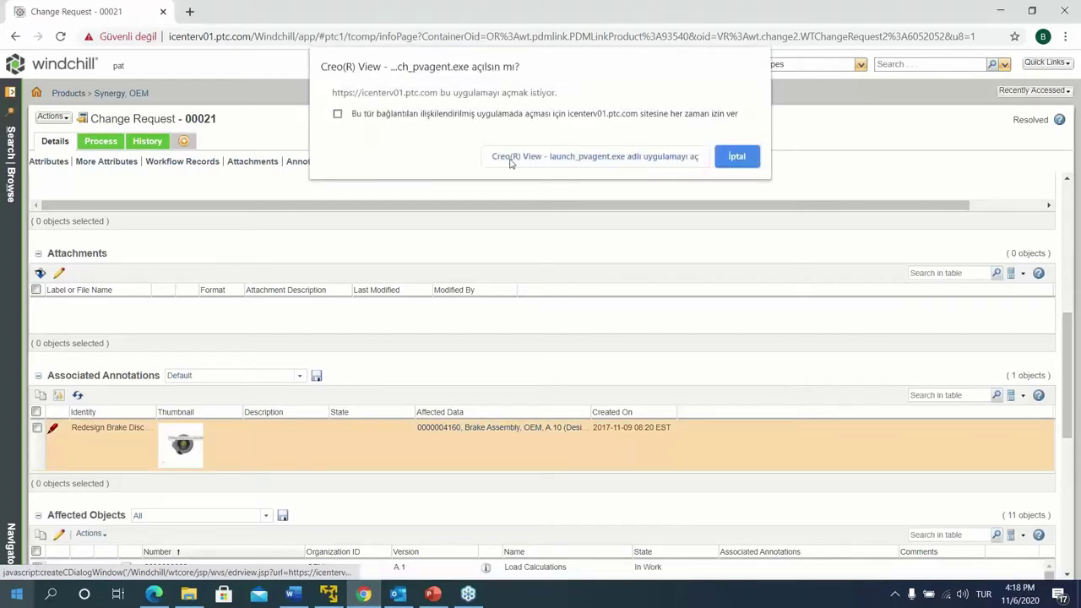
click(511, 160)
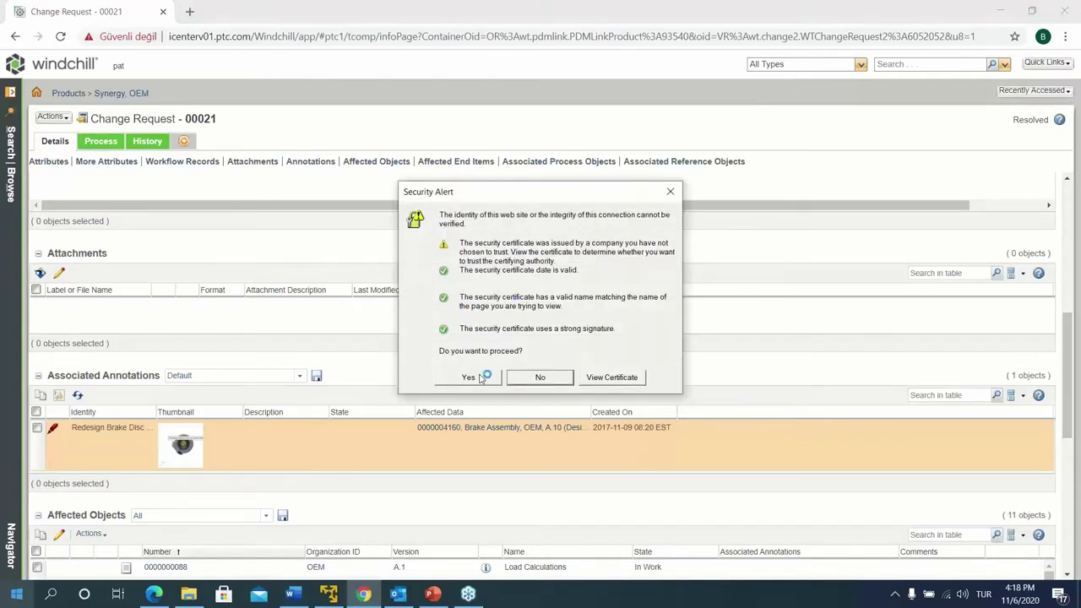
click(479, 377)
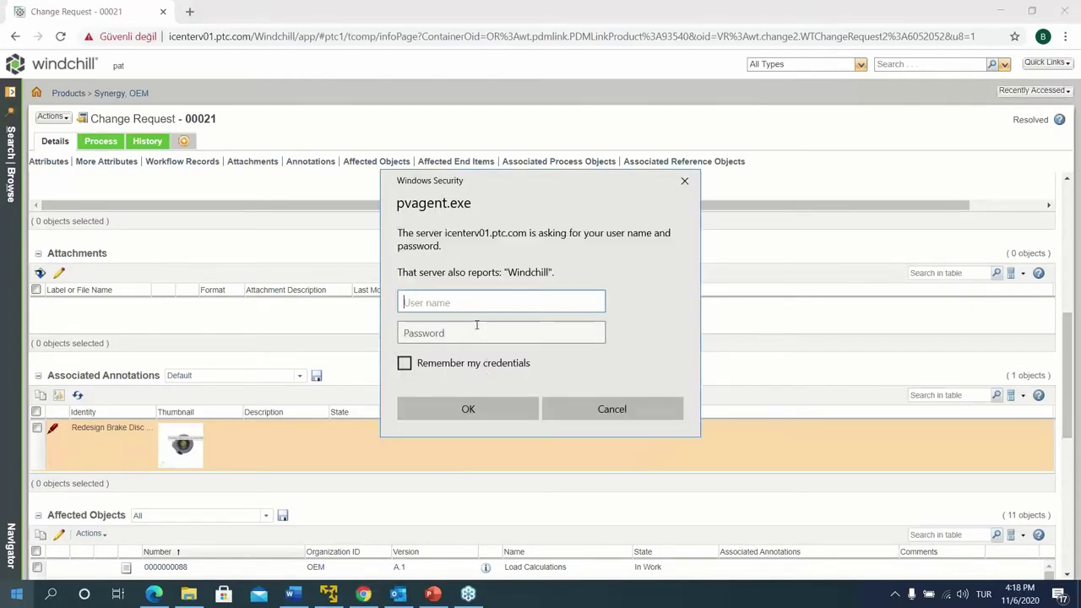
text(pat)
key(Tab)
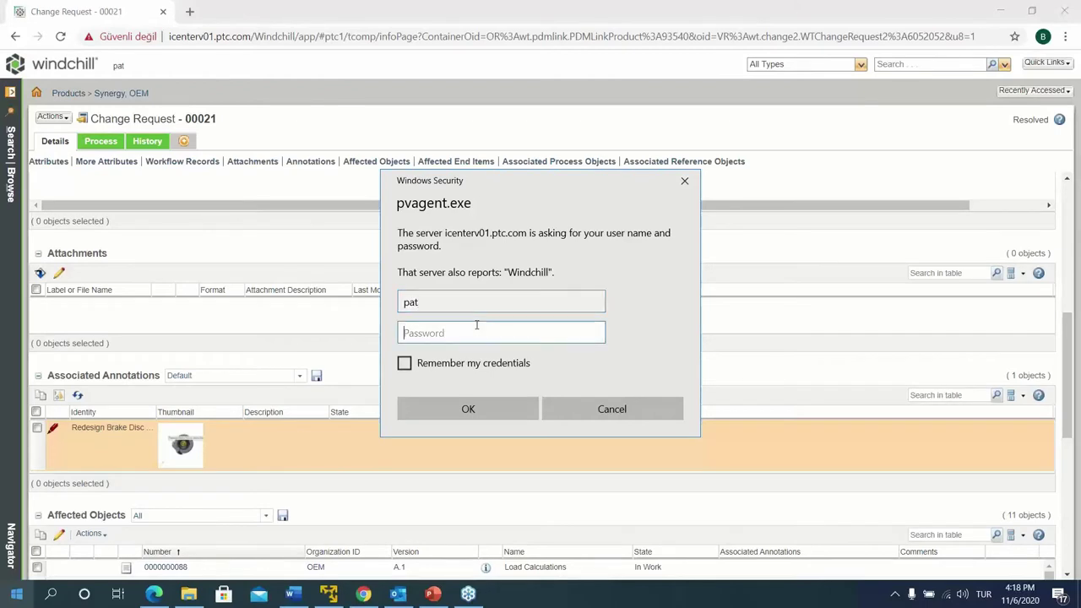
text(p)
key(Return)
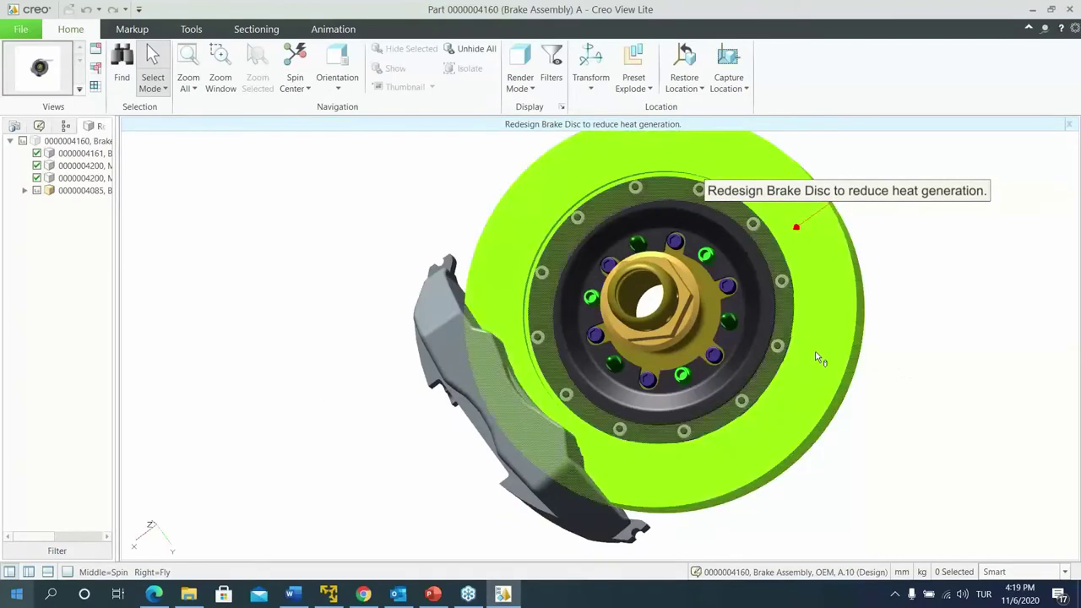
Rotate the brake assembly to view its other side, then close Creo View Lite
middle_drag(819, 355, 773, 368)
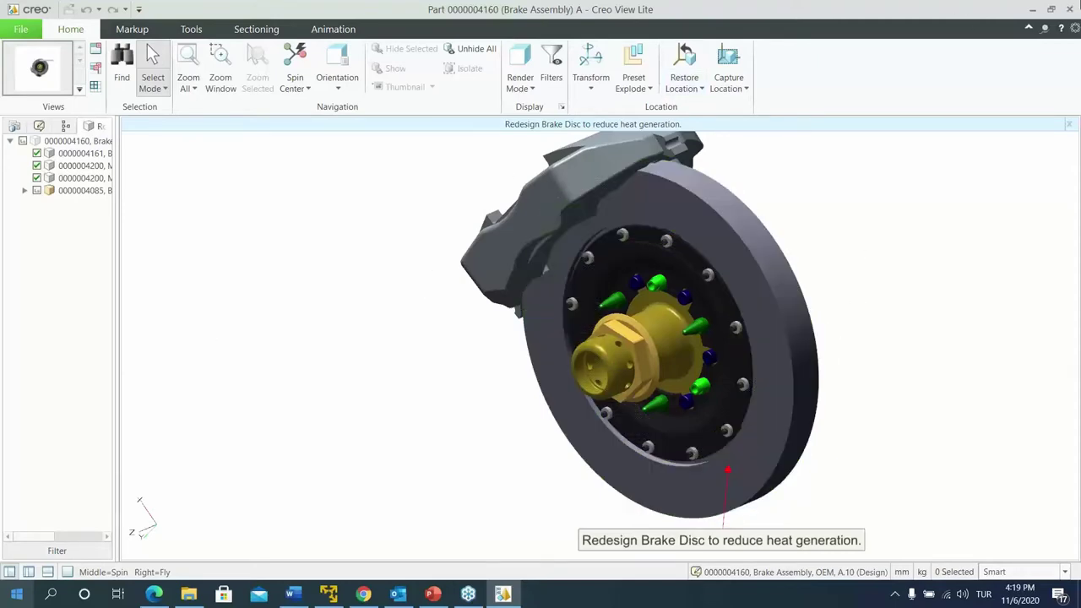
click(1075, 10)
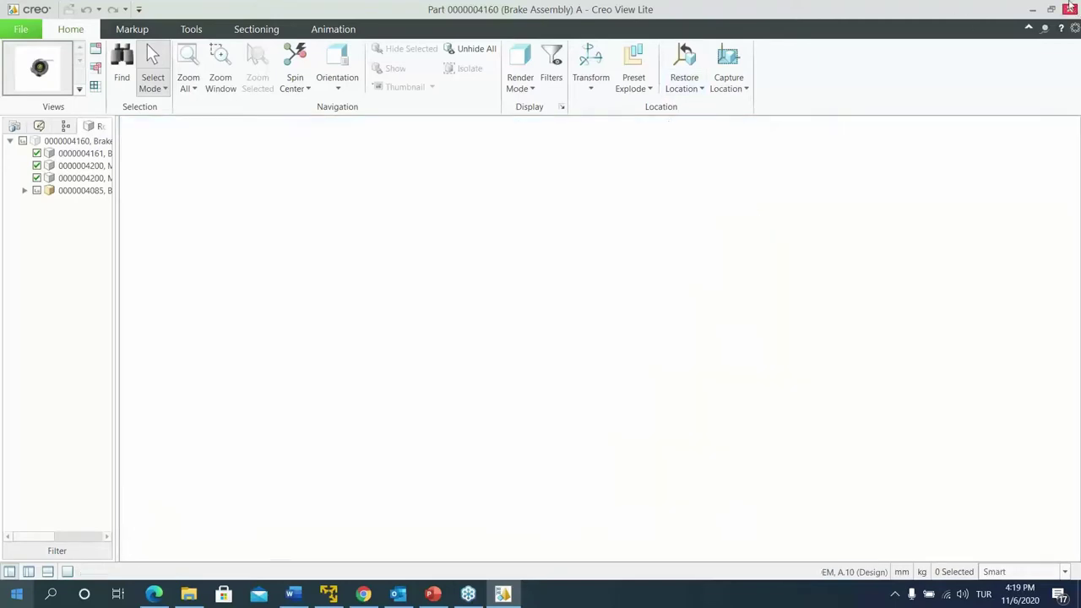
scroll(283, 306, down, 3)
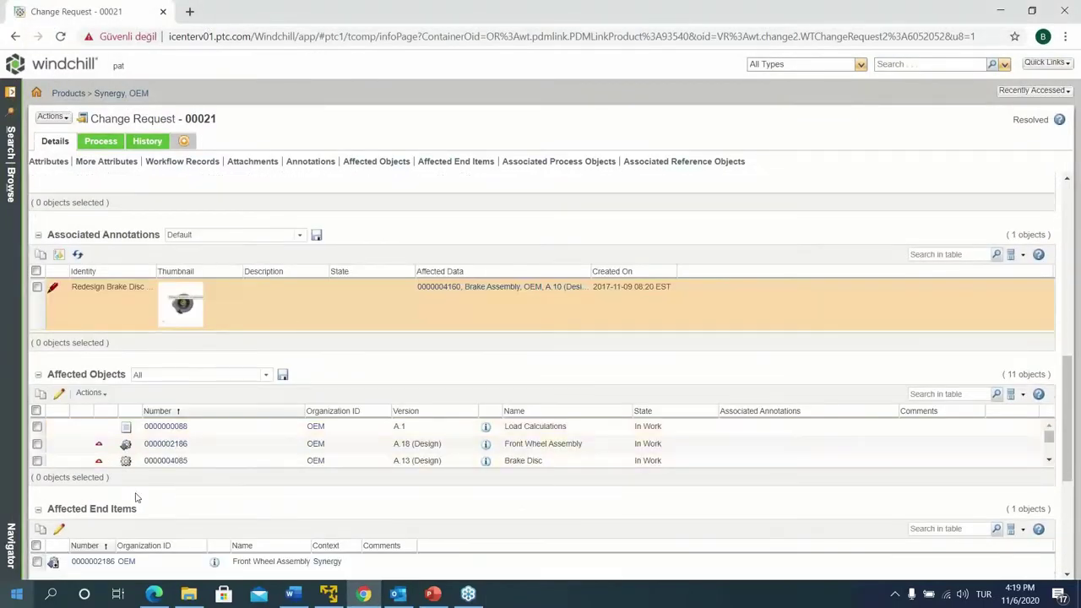
Make the Affected Objects table taller and review the end item and process objects below
drag(152, 475, 168, 572)
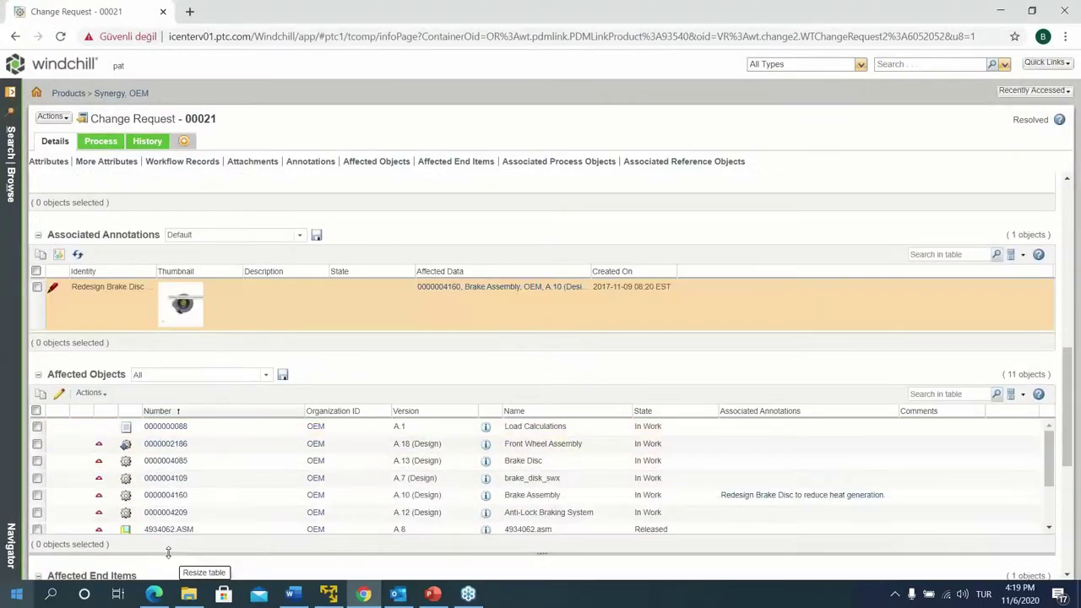
drag(1013, 119, 1048, 119)
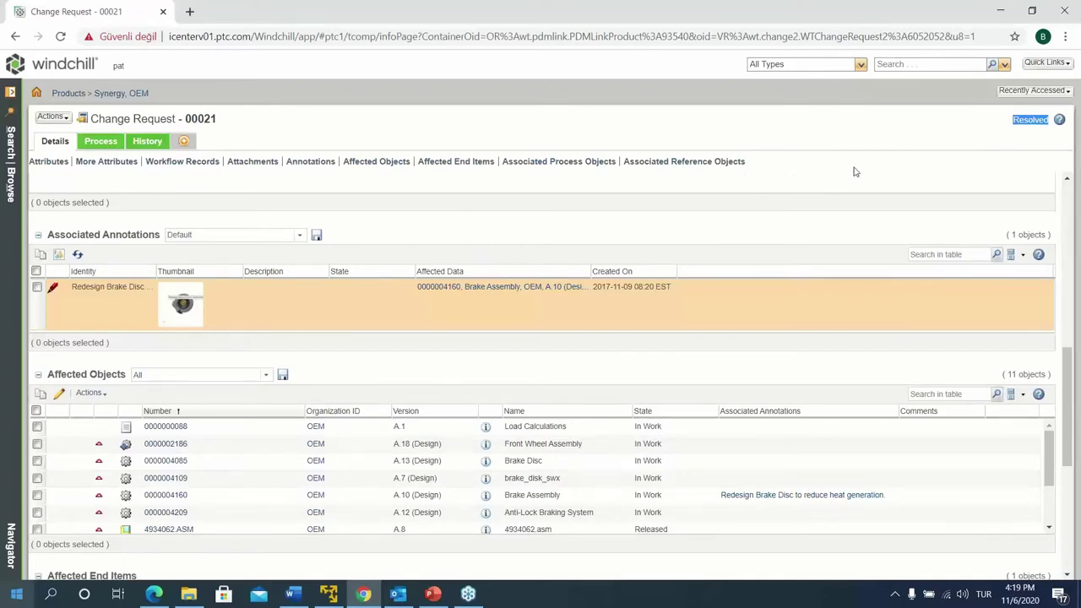
click(963, 123)
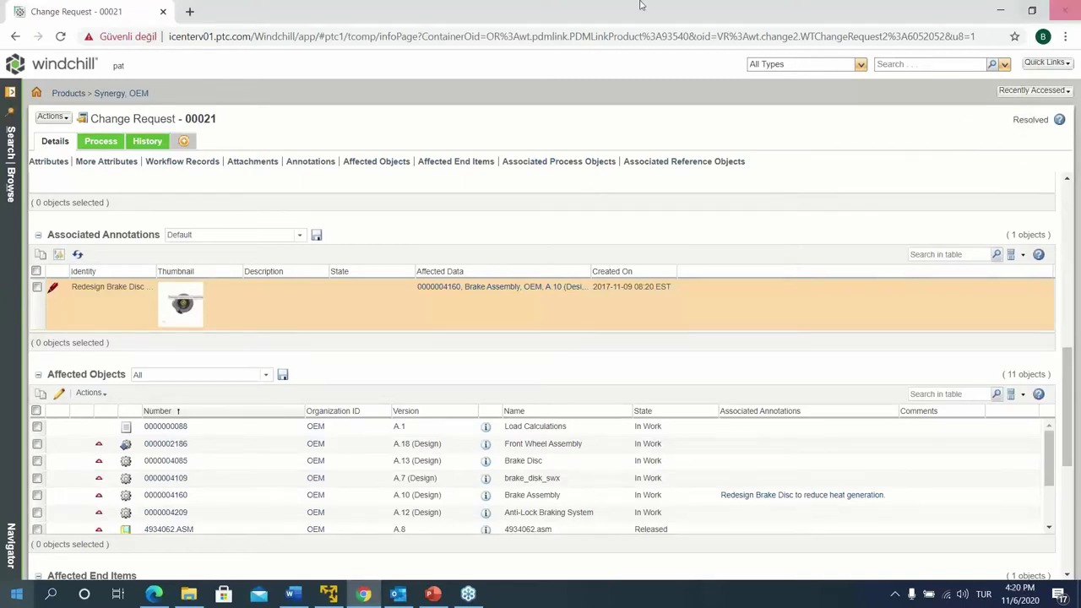
scroll(238, 494, down, 2)
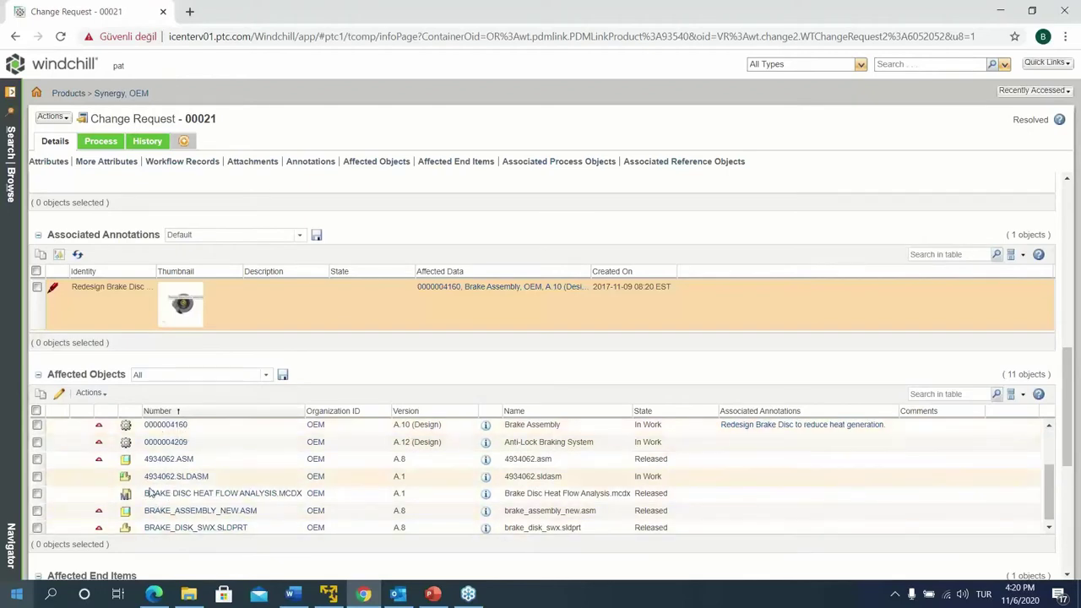
scroll(195, 524, down, 1)
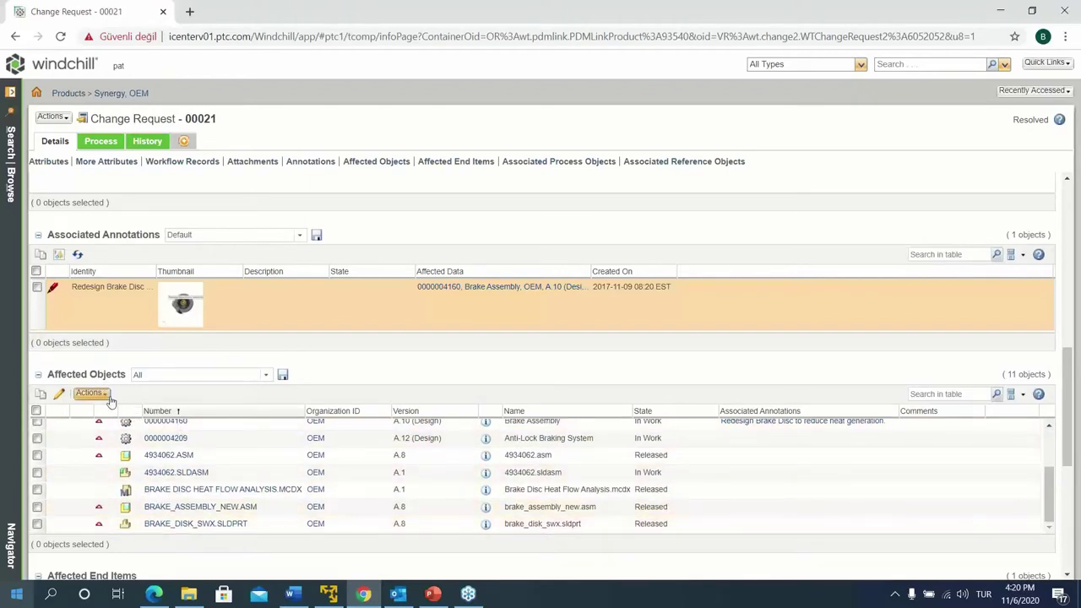
scroll(189, 474, down, 2)
scroll(187, 475, down, 3)
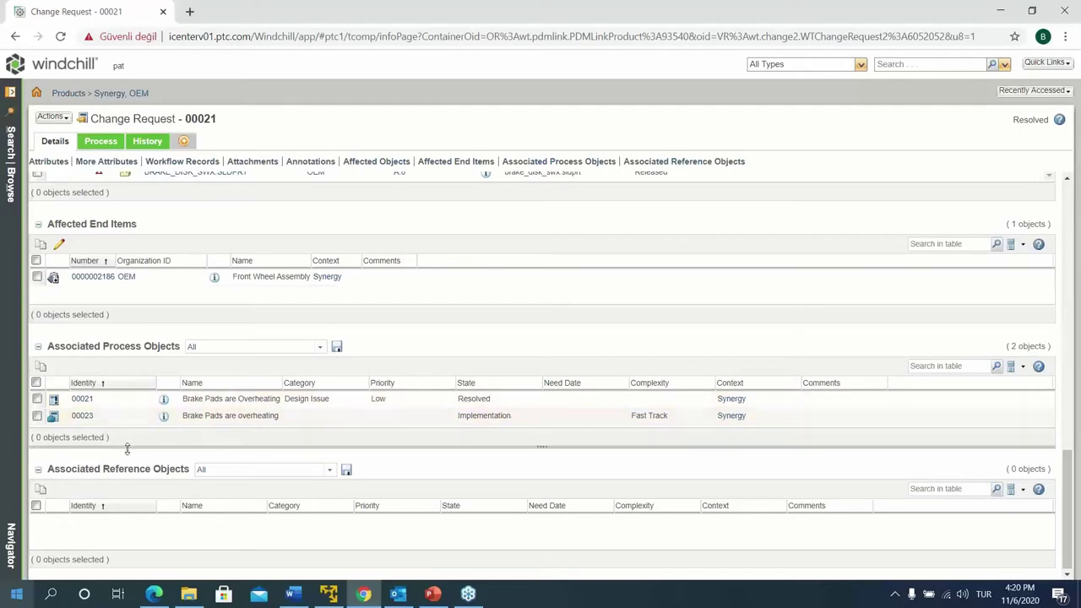
scroll(158, 439, up, 3)
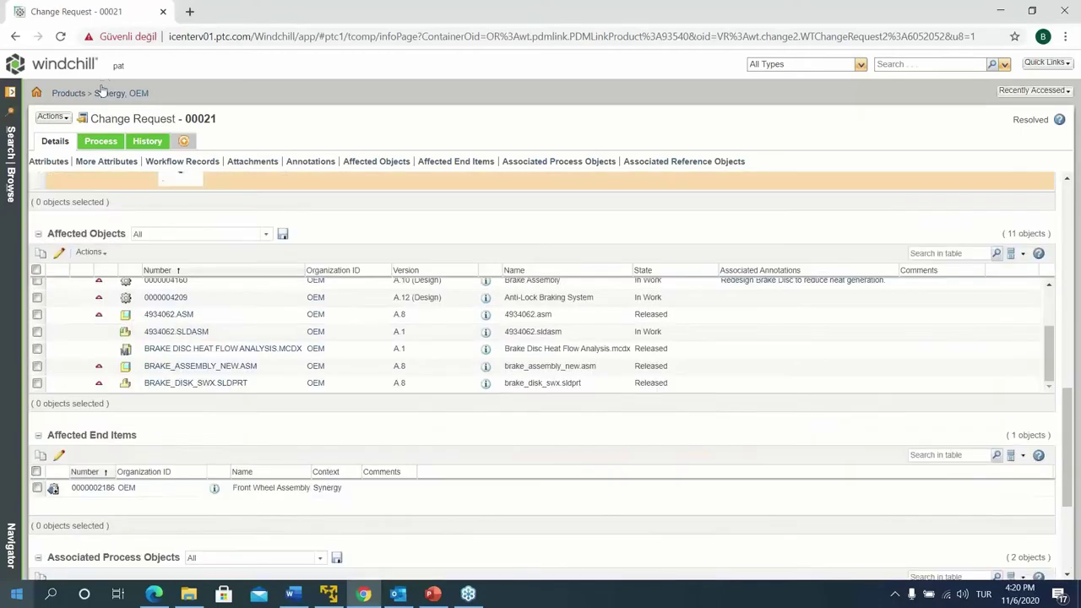
click(108, 141)
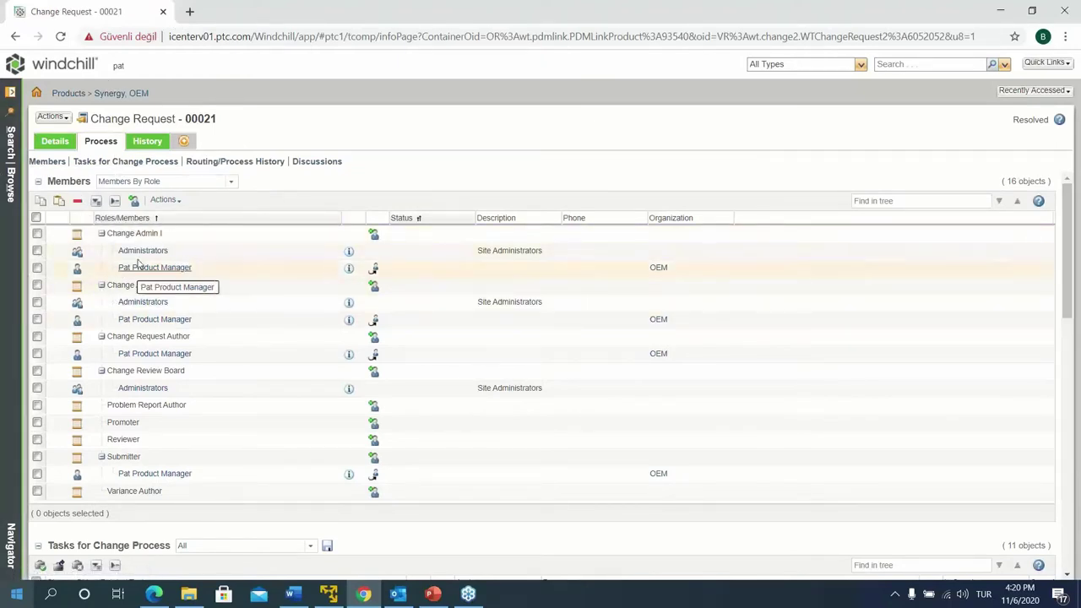
scroll(215, 427, down, 1)
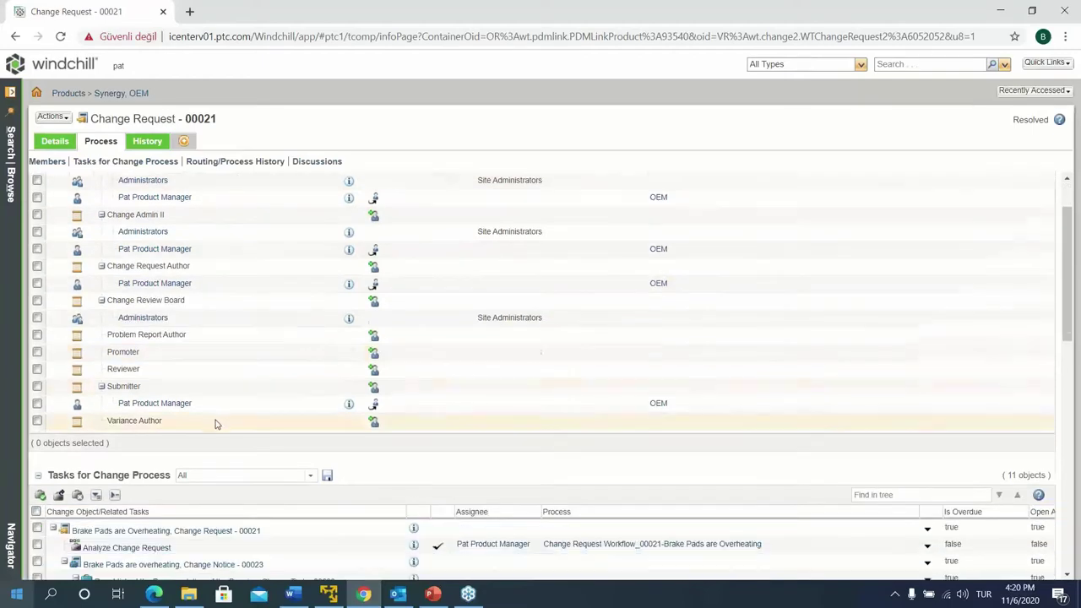
scroll(220, 416, down, 3)
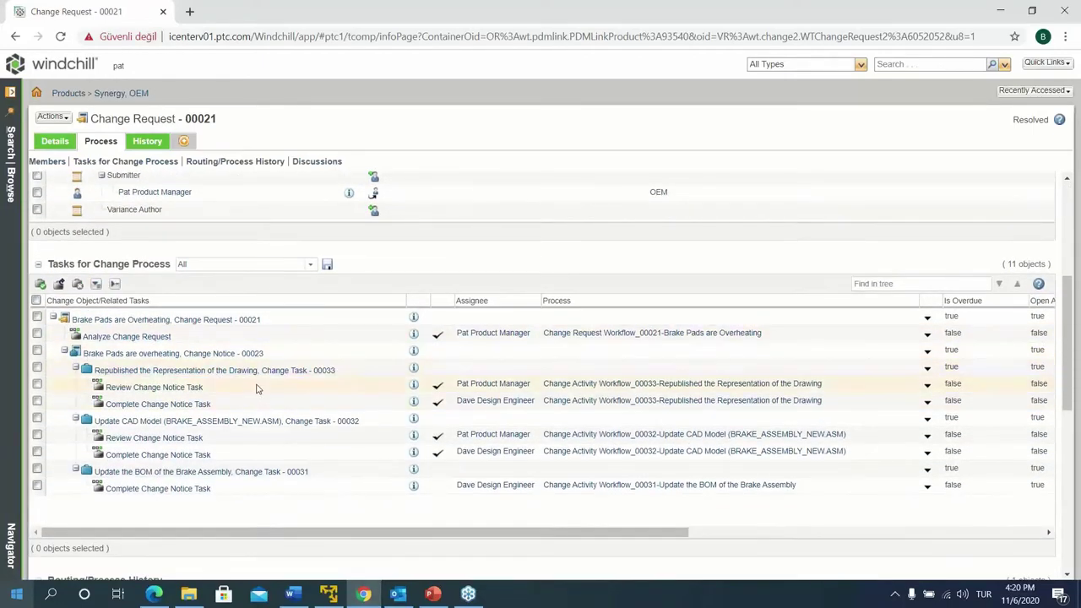
scroll(271, 393, down, 1)
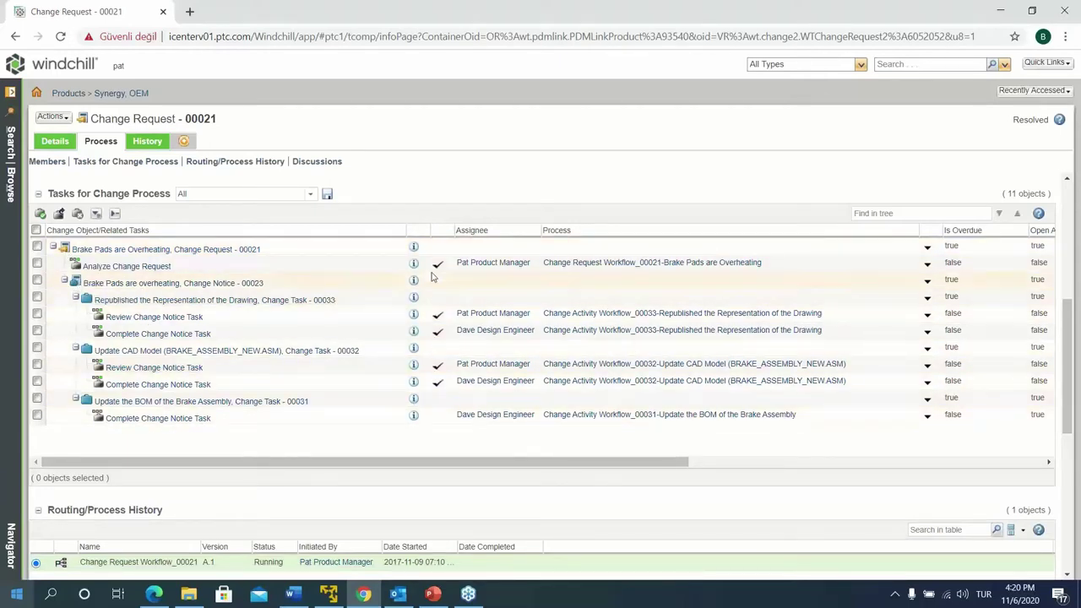
drag(486, 461, 858, 466)
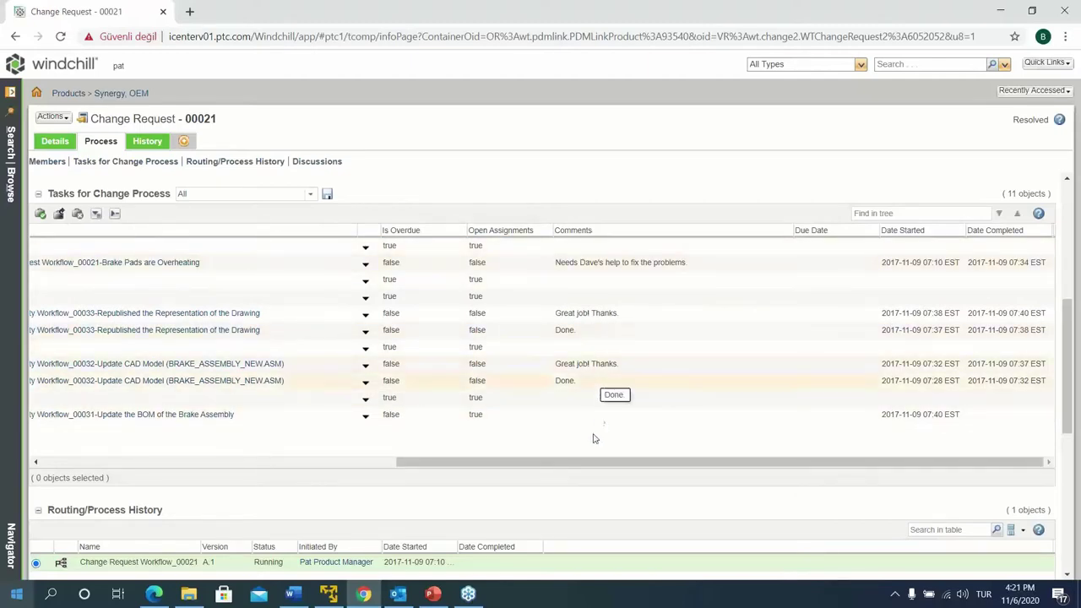
drag(565, 461, 191, 456)
right_click(191, 448)
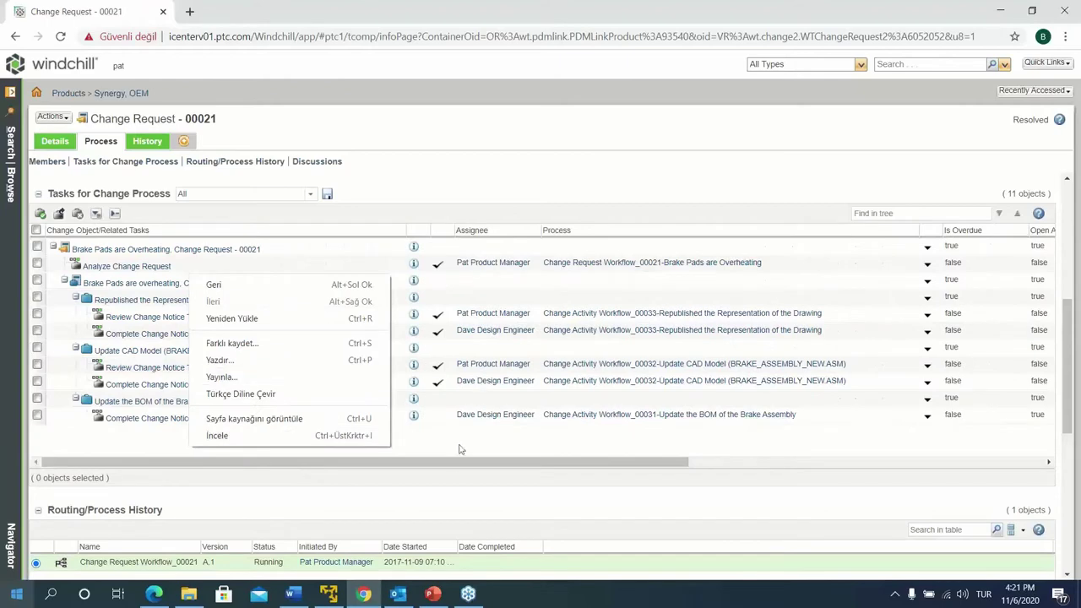
scroll(470, 423, down, 8)
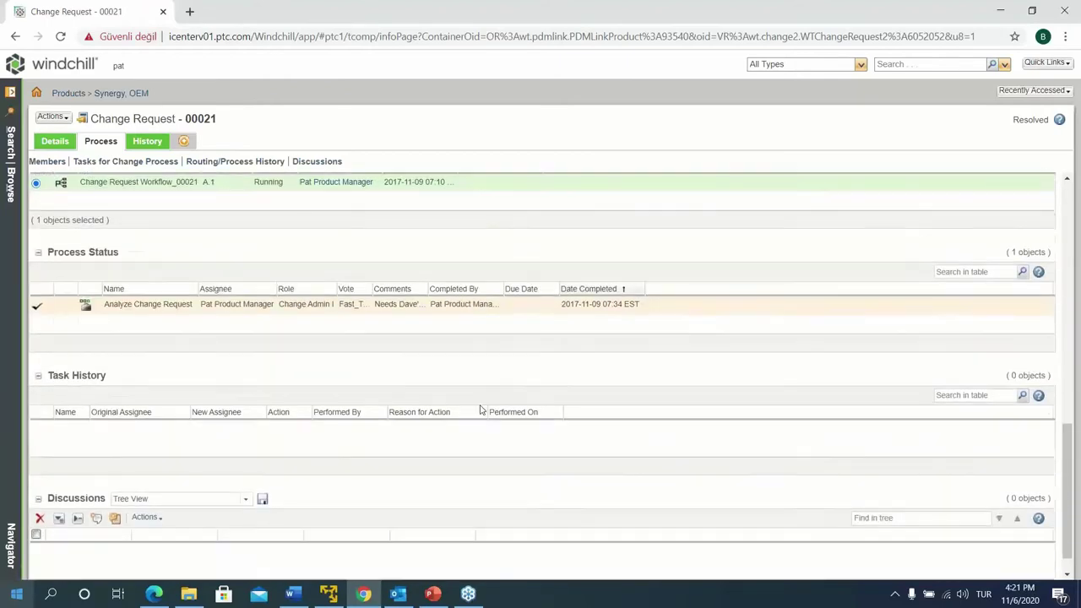
scroll(93, 253, up, 10)
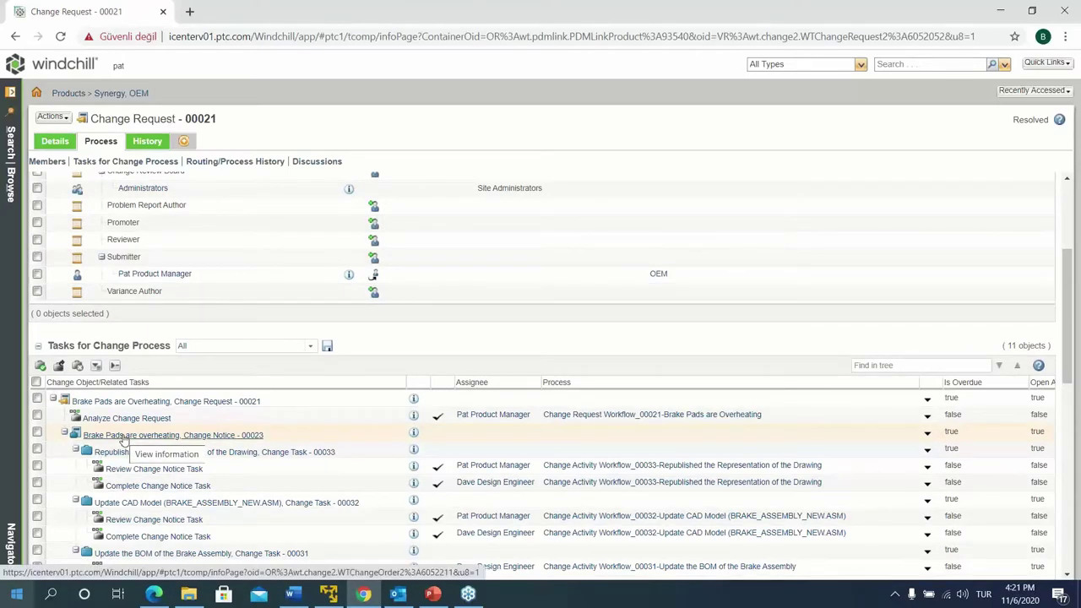
Open Change Notice 00023, review its details, and show its three-task Implementation Plan
click(123, 436)
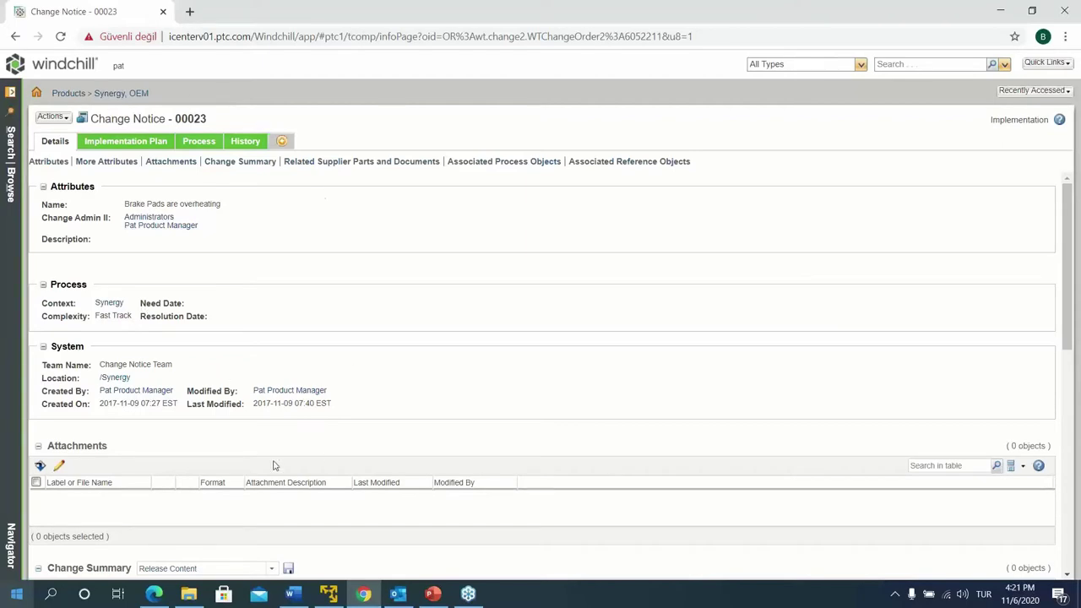
scroll(273, 465, down, 3)
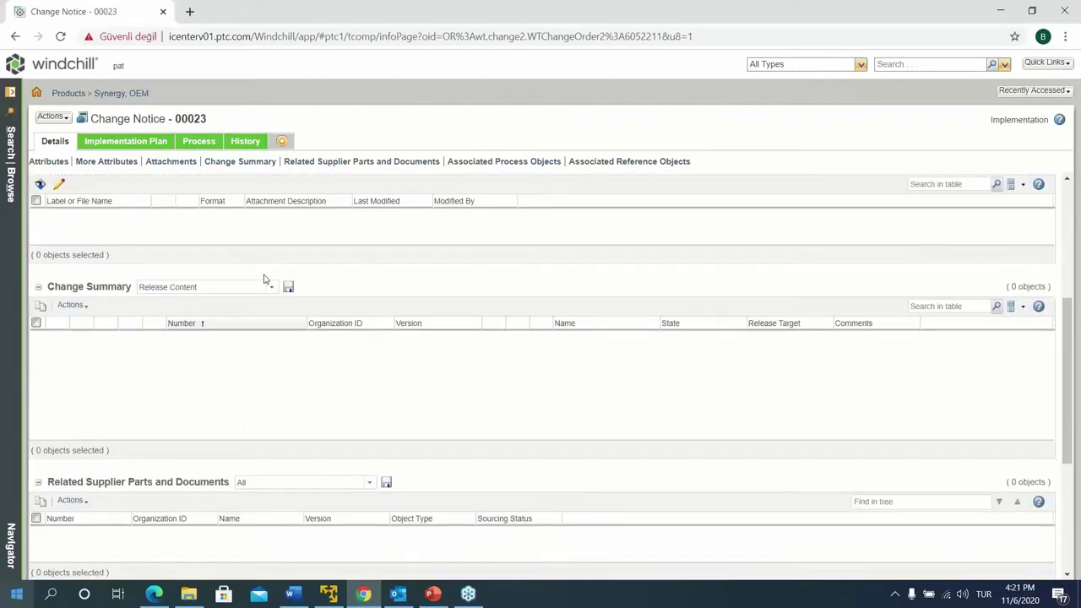
scroll(279, 291, down, 3)
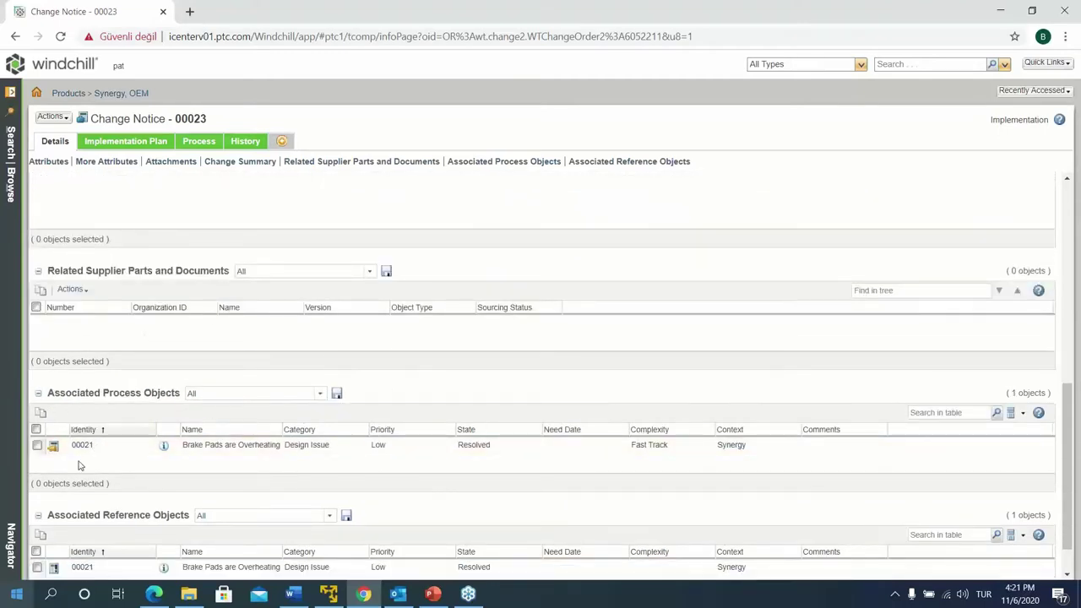
scroll(79, 464, down, 1)
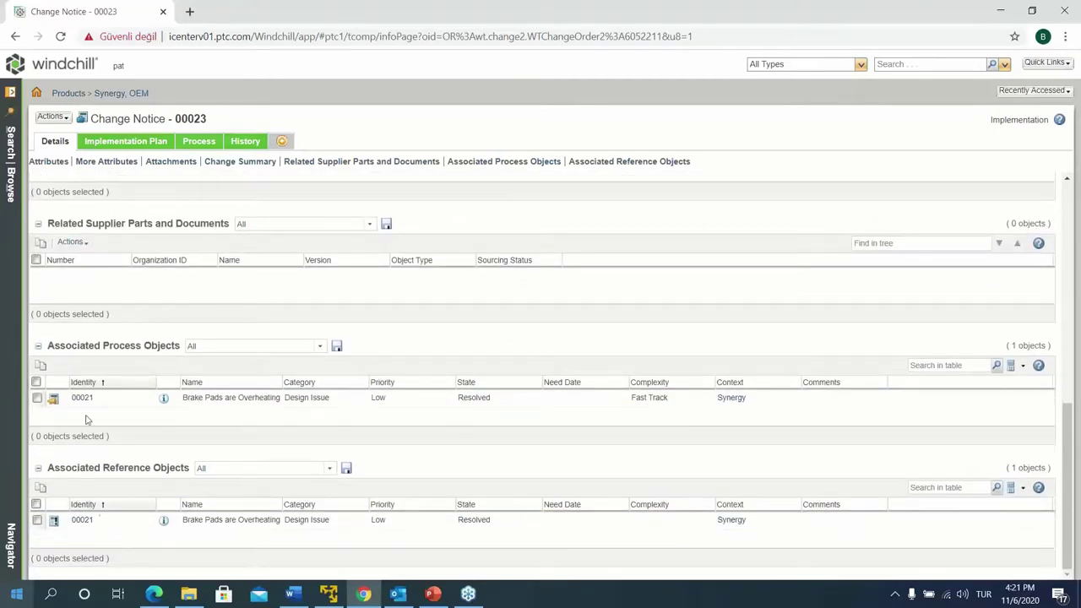
click(125, 143)
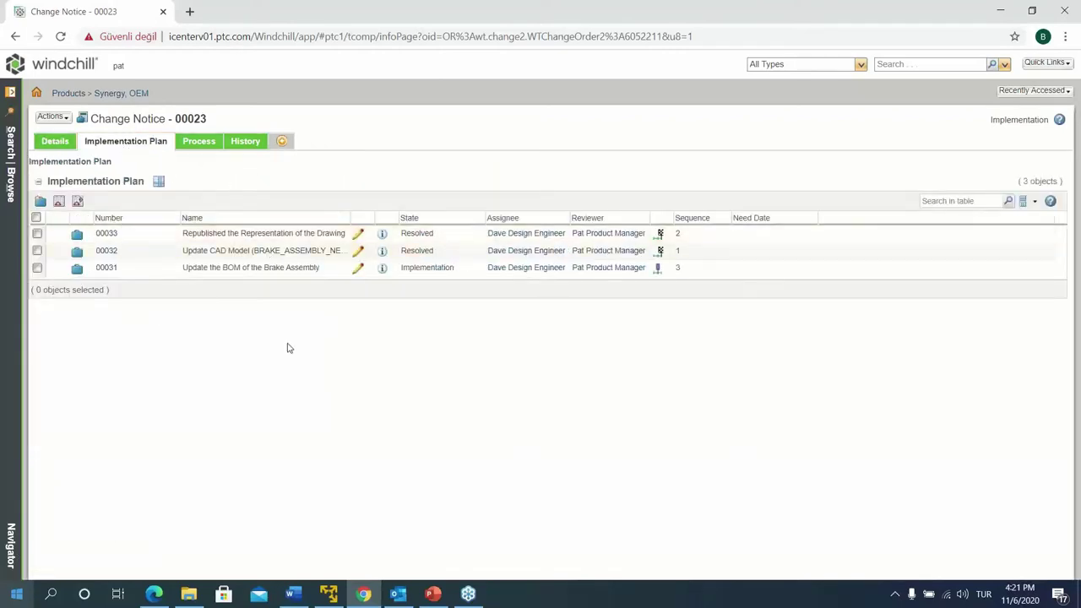
Enlarge the implementation plan table, widen the Name column, and sort tasks by Sequence
drag(270, 299, 279, 353)
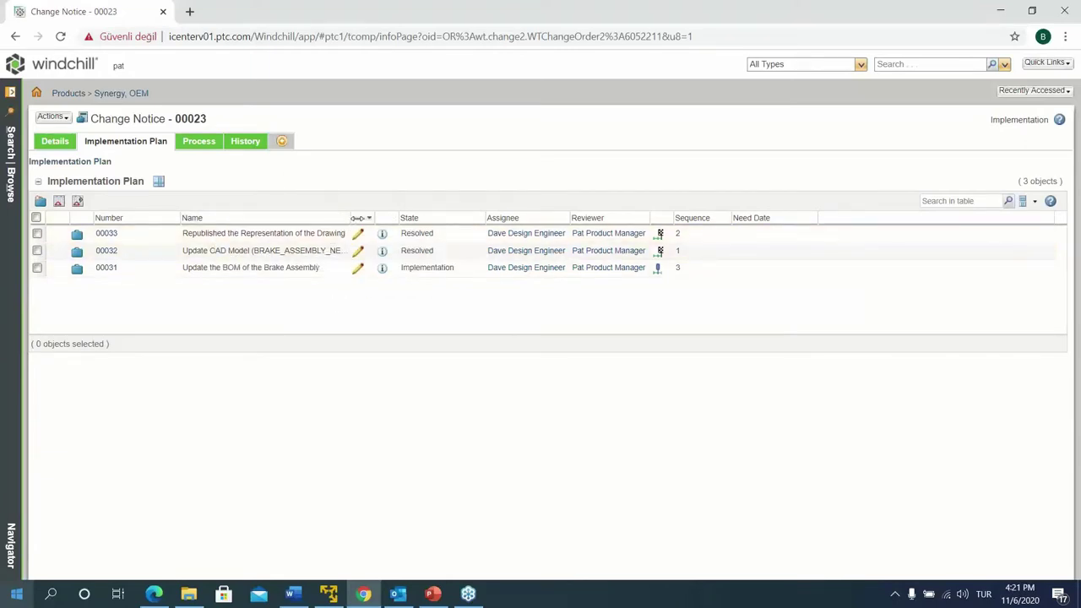
drag(349, 218, 386, 218)
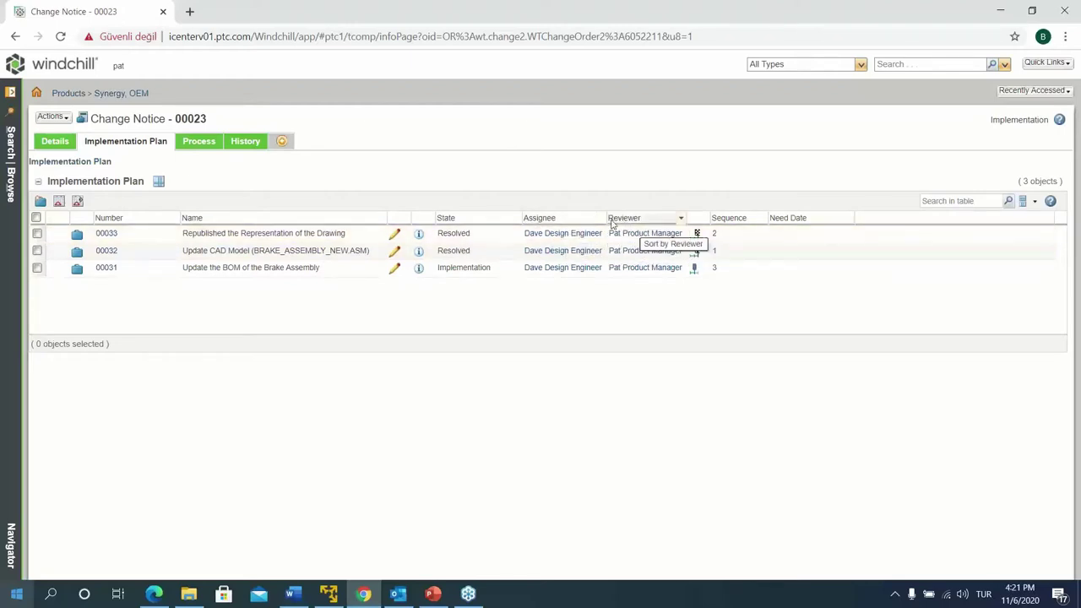
click(727, 219)
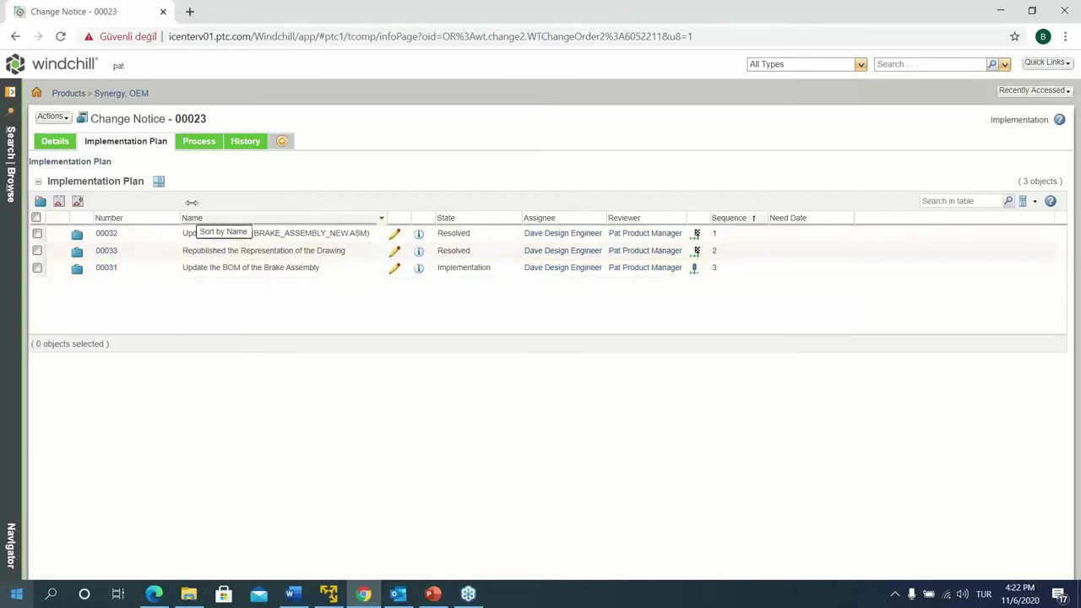
Show Change Notice 00023's Process page down to its 9 change process tasks
click(204, 146)
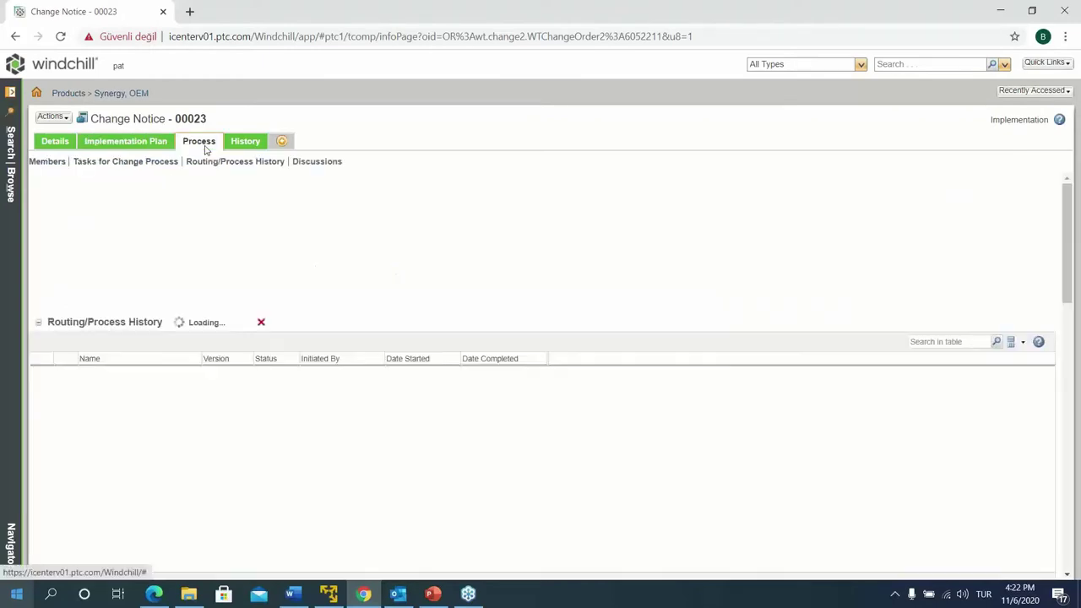
scroll(275, 411, down, 3)
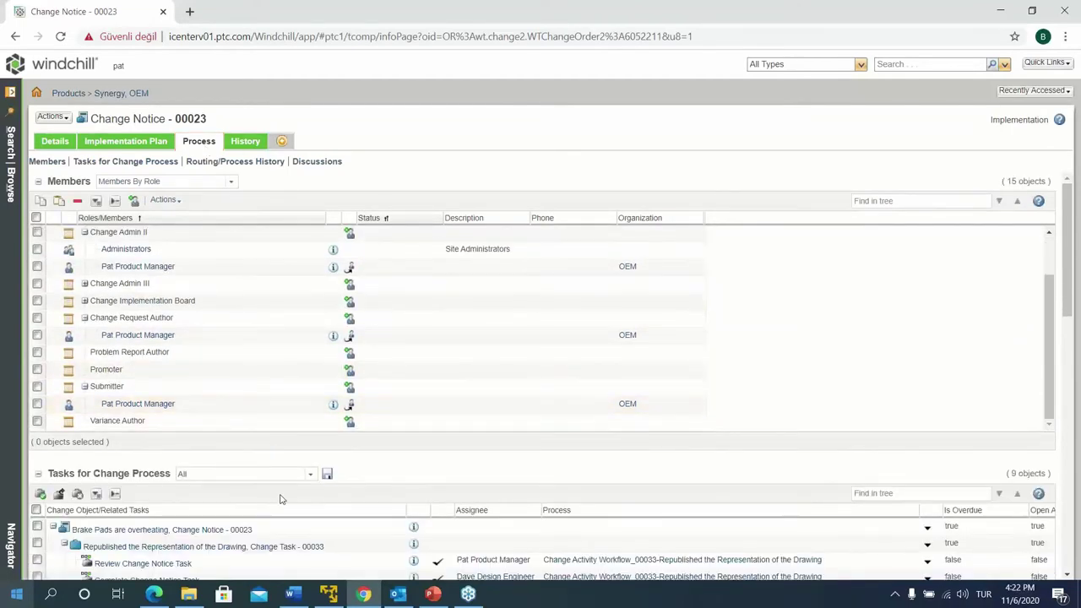
scroll(281, 499, down, 5)
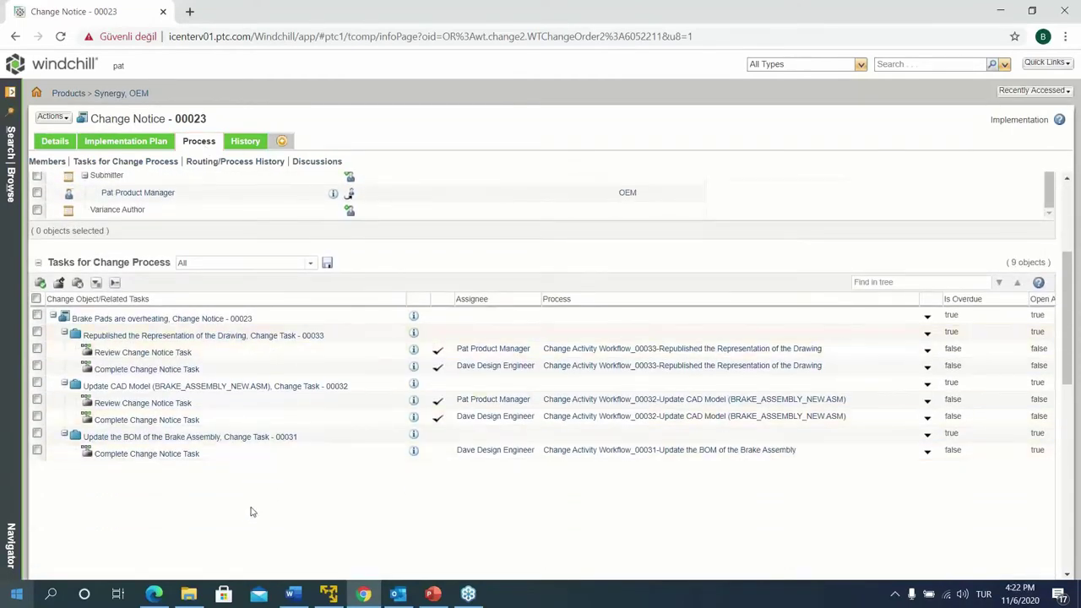
click(54, 143)
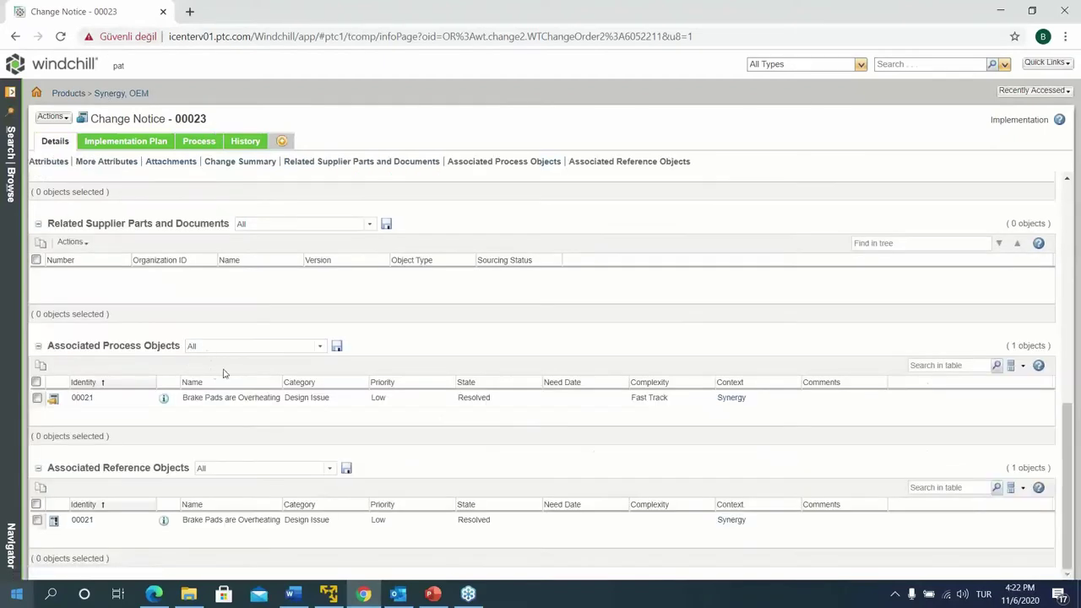
scroll(190, 453, up, 8)
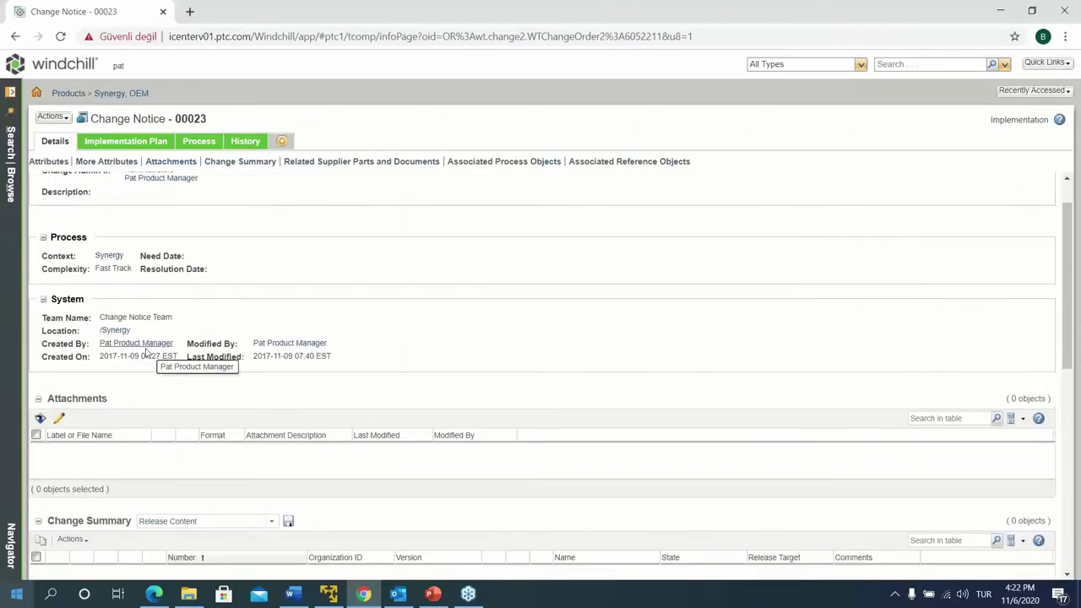
scroll(254, 338, down, 3)
click(272, 358)
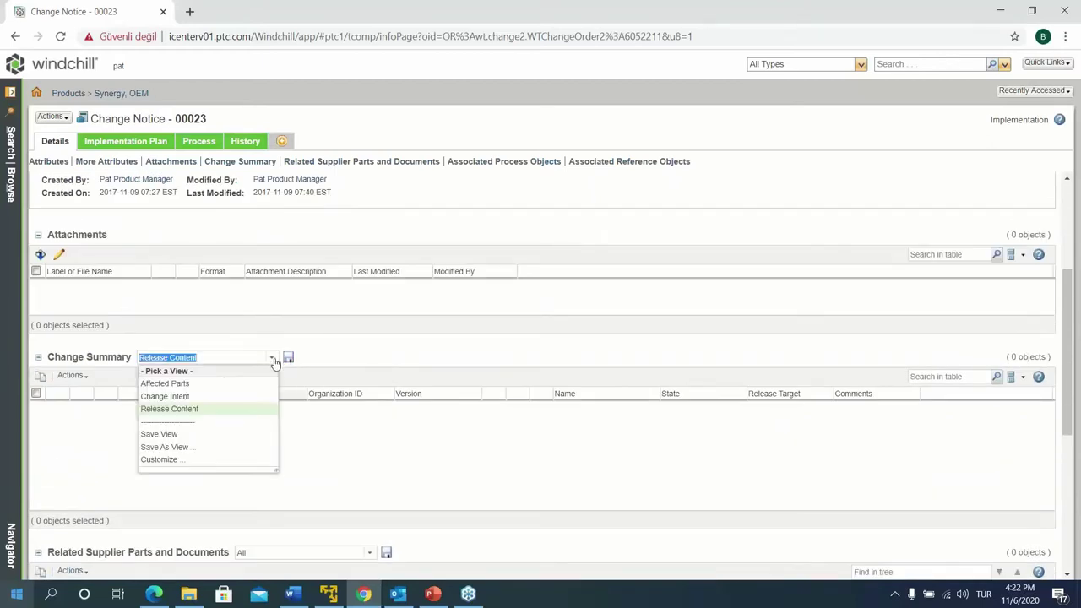
click(167, 396)
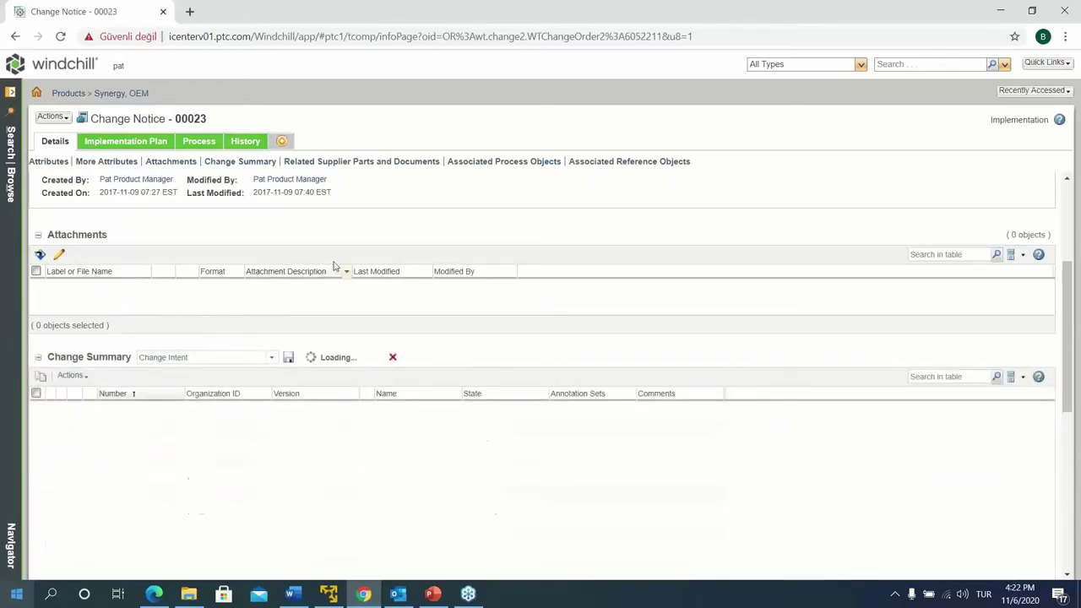
click(161, 427)
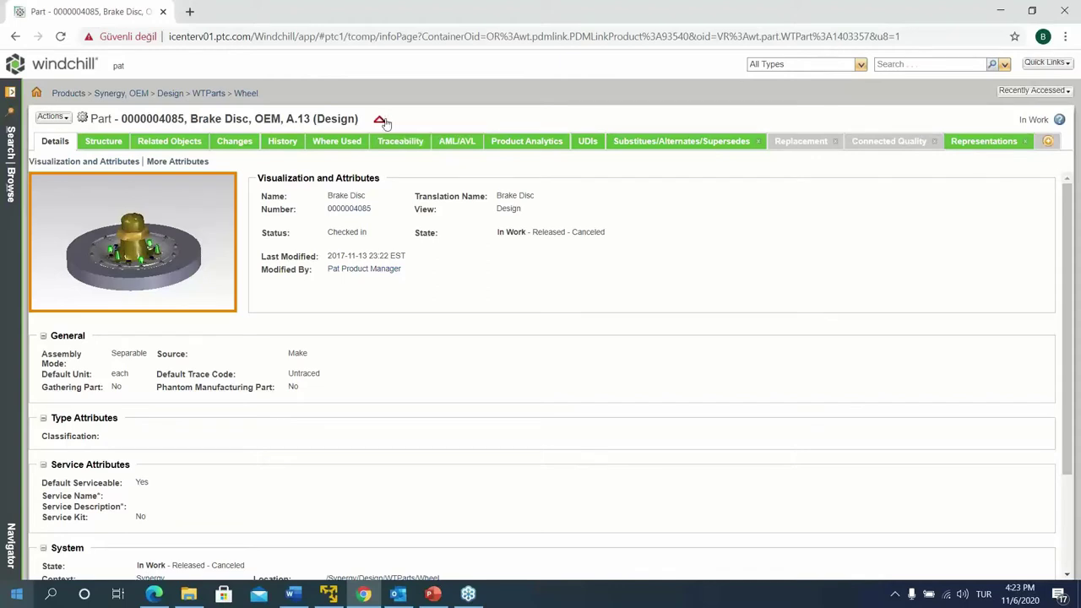
Review Brake Disc's changes (change request 00021, change notice 00023), then reopen the search panel
mouse_move(383, 123)
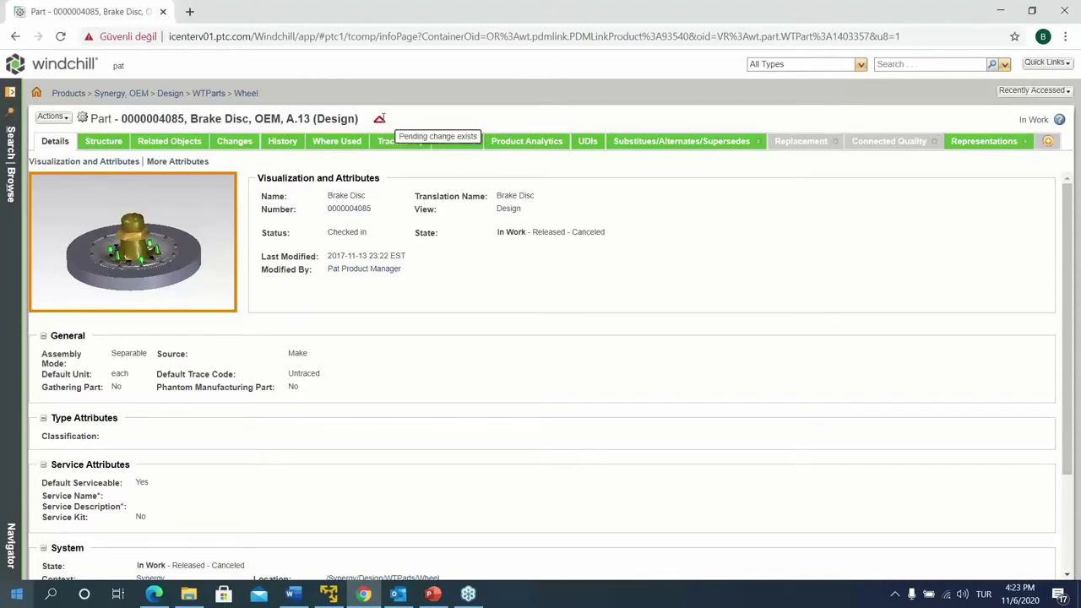
click(233, 141)
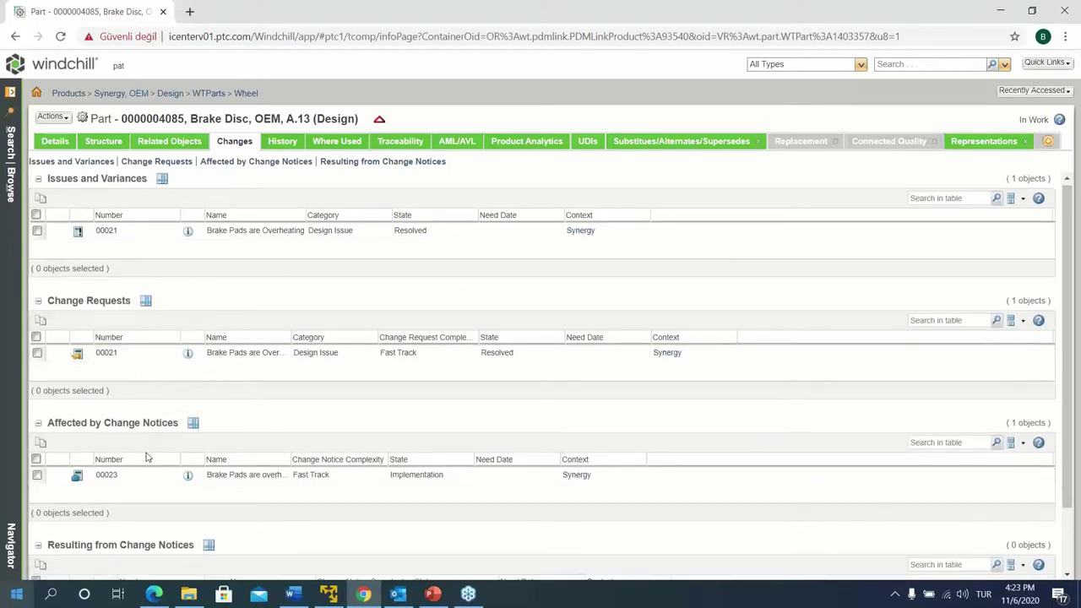
scroll(118, 457, down, 1)
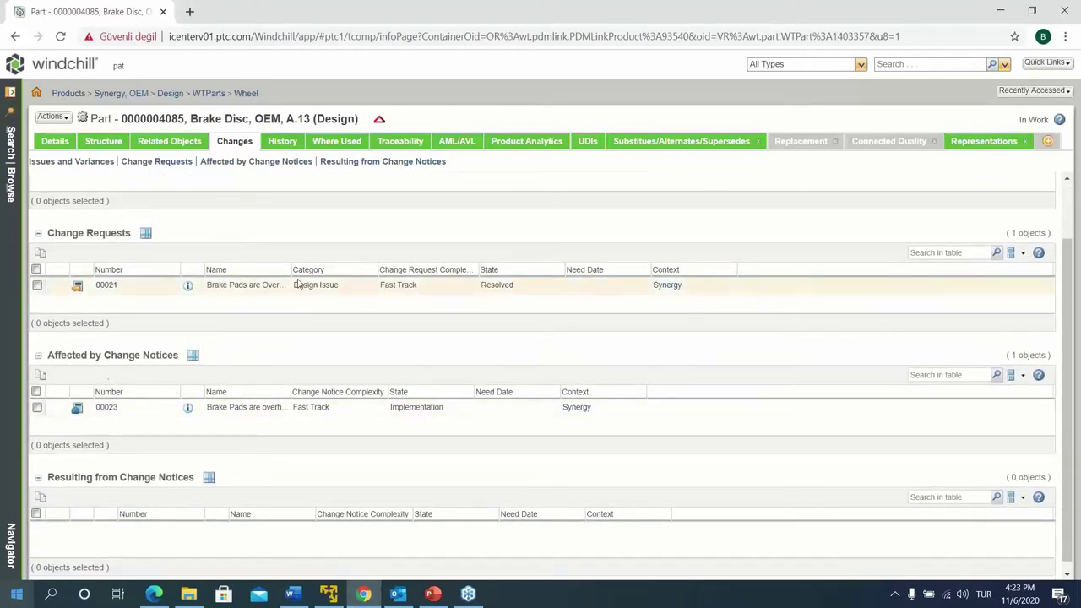
scroll(296, 280, up, 1)
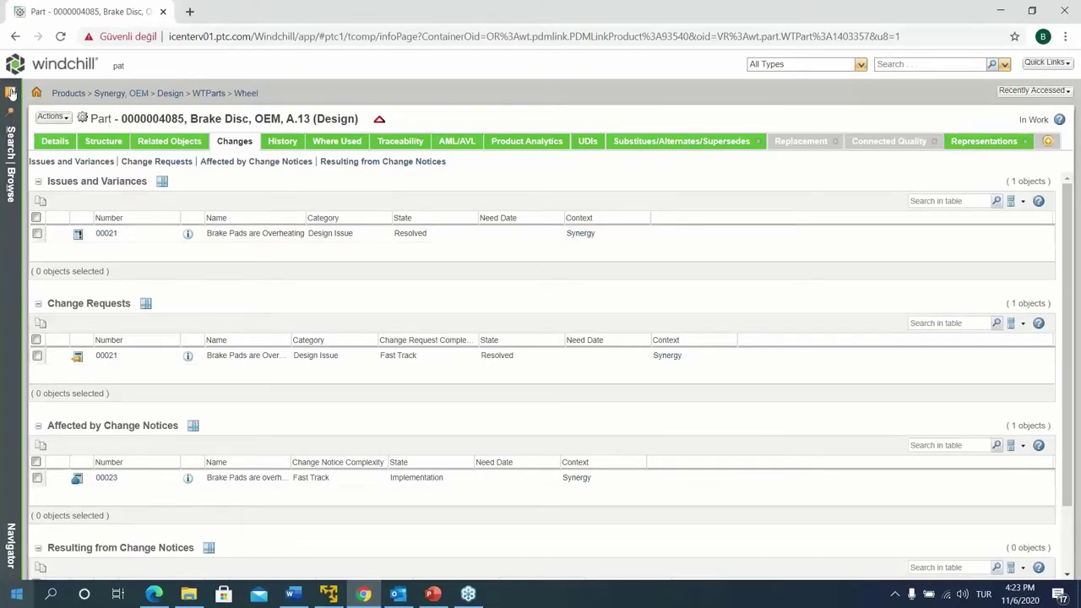
click(11, 94)
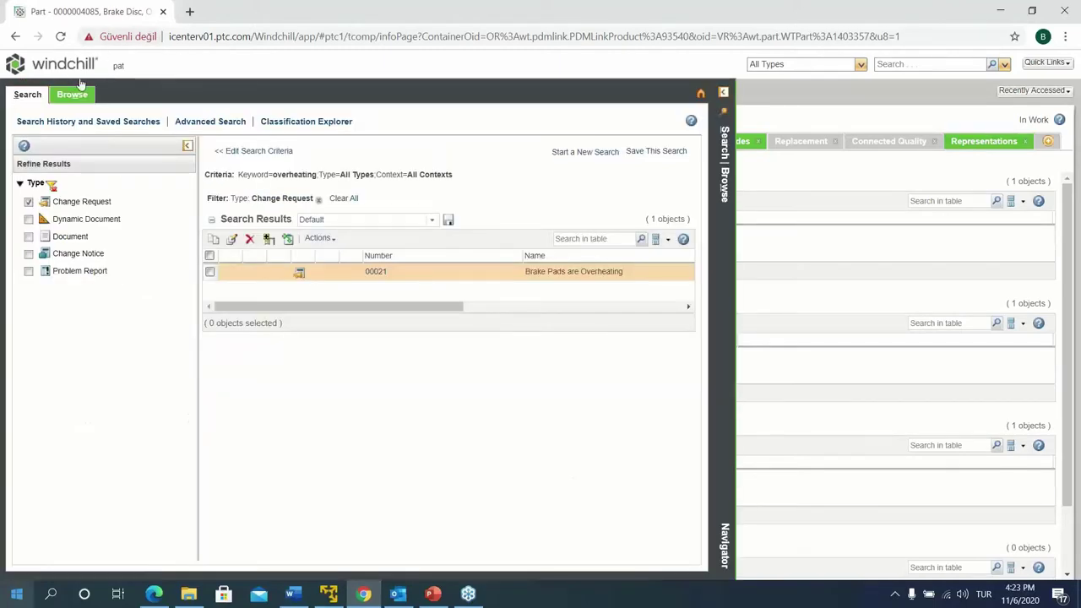
From the Windchill home page, run a keyword search for connecting_rod
click(63, 65)
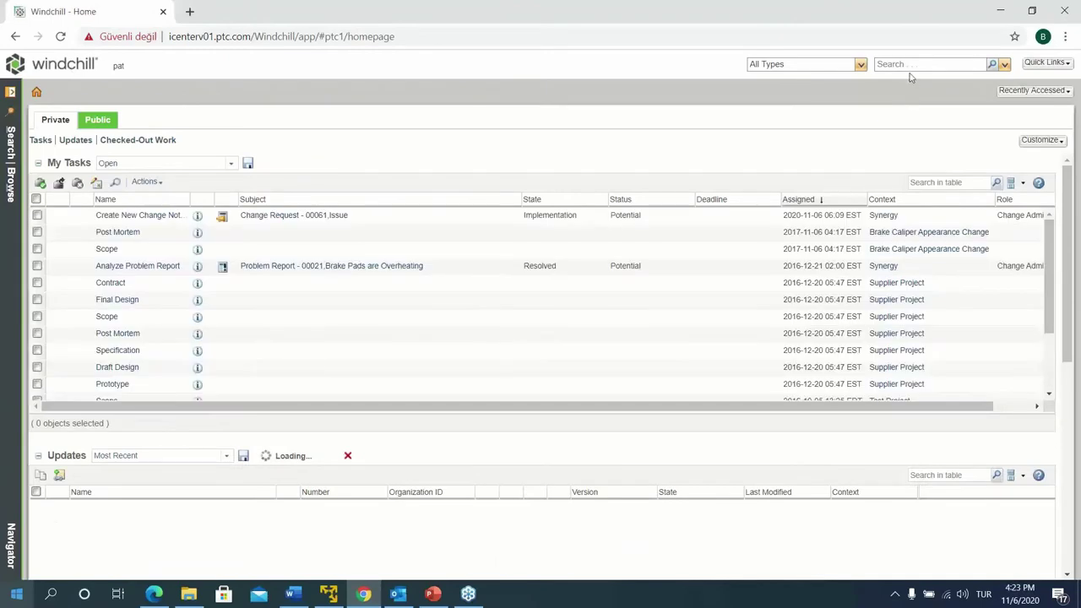
click(909, 64)
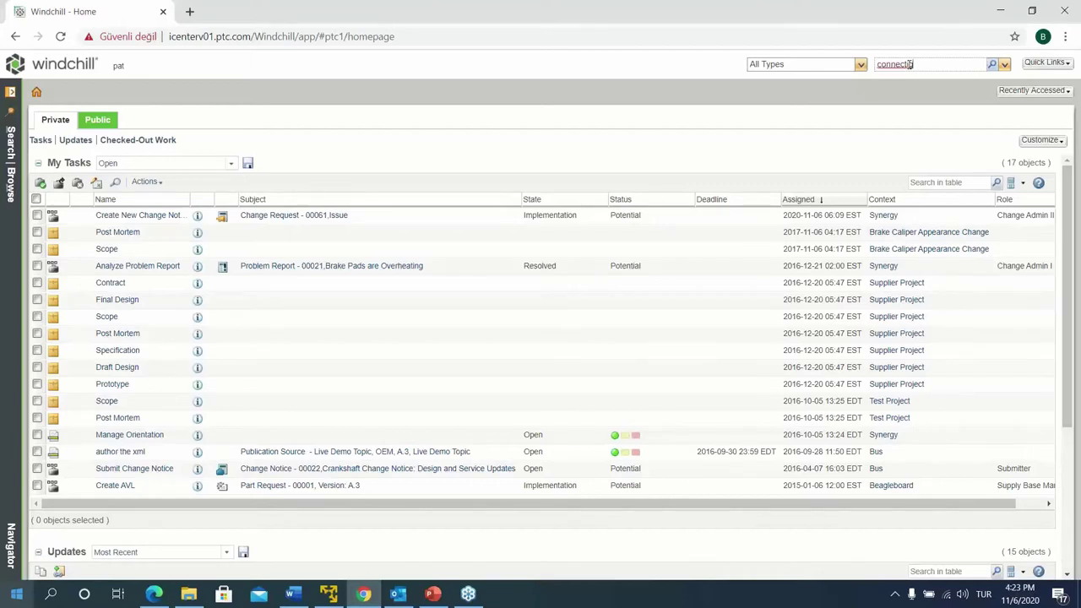
key(BackSpace)
key(BackSpace)
key(BackSpace)
key(BackSpace)
key(BackSpace)
key(BackSpace)
key(BackSpace)
key(BackSpace)
text(connecting_rod)
key(Return)
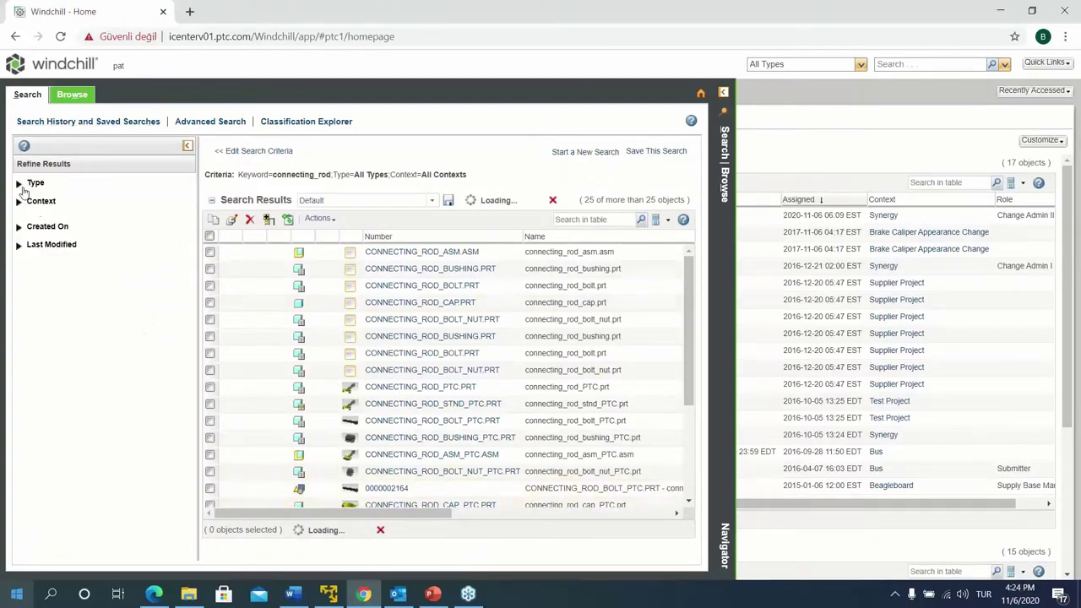
Filter the connecting_rod results to the Part type and preview connecting_rod_asm's thumbnail
click(22, 183)
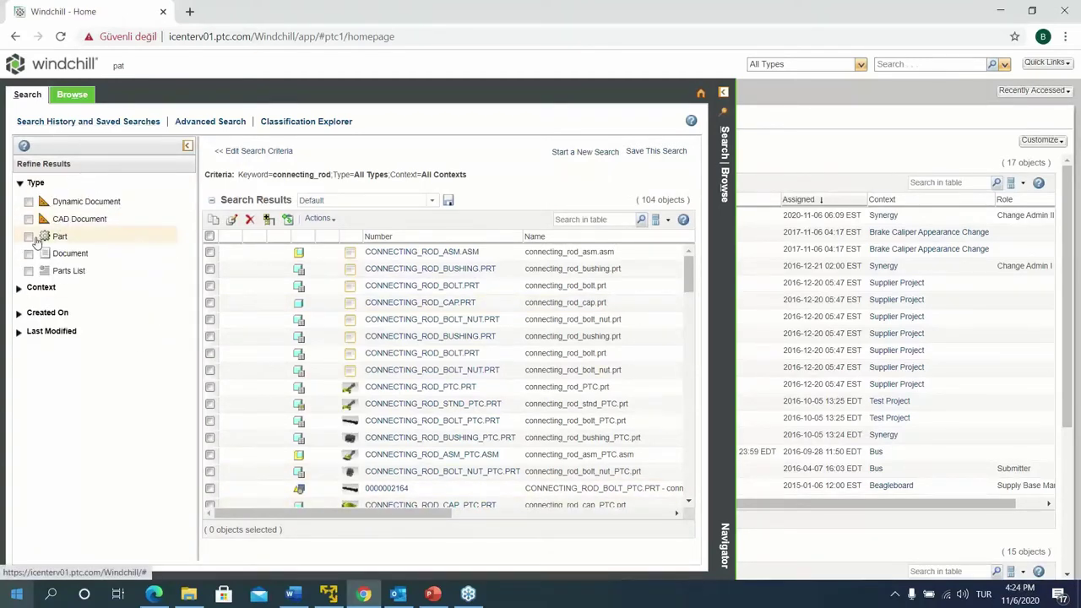
click(30, 238)
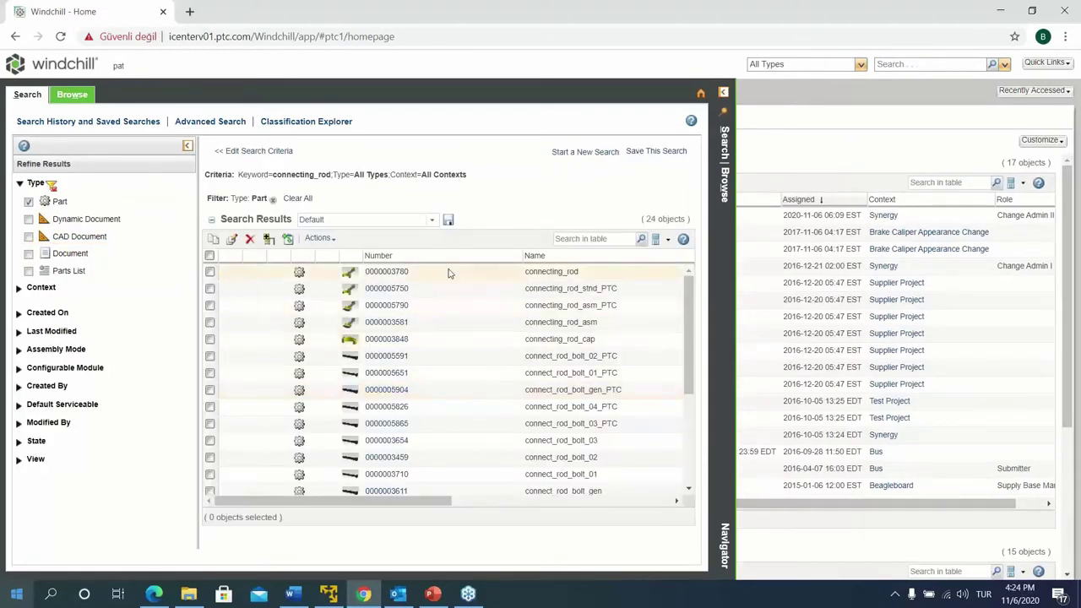
drag(414, 502, 393, 523)
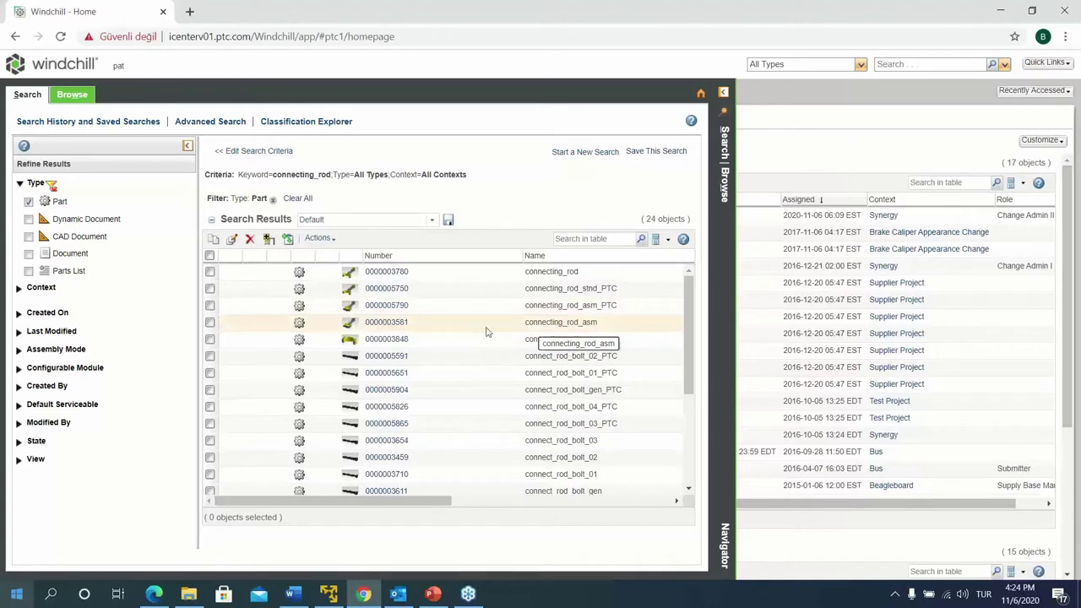
click(571, 329)
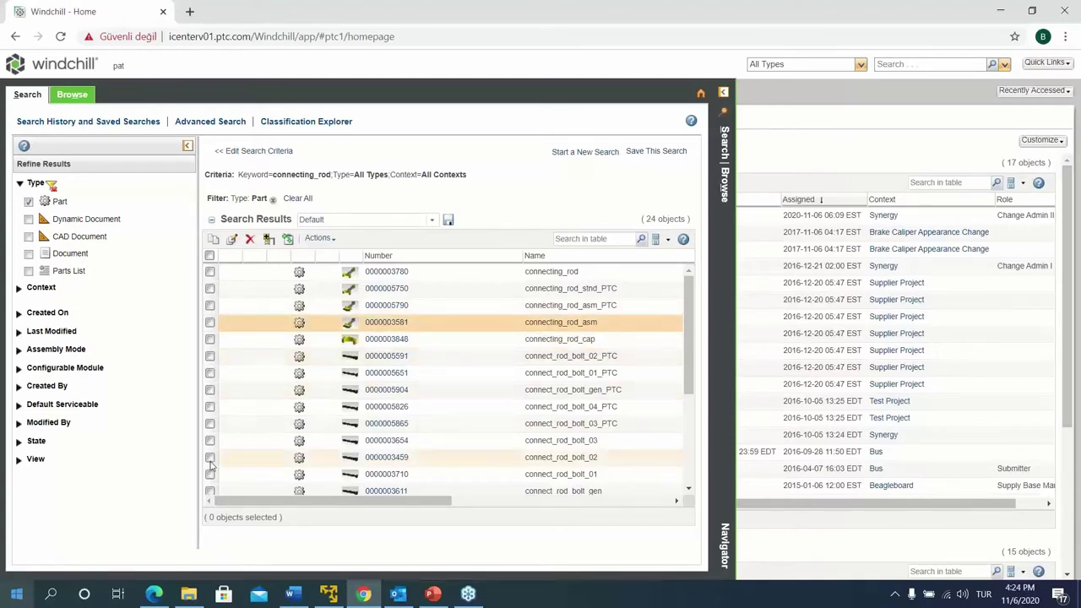
click(351, 325)
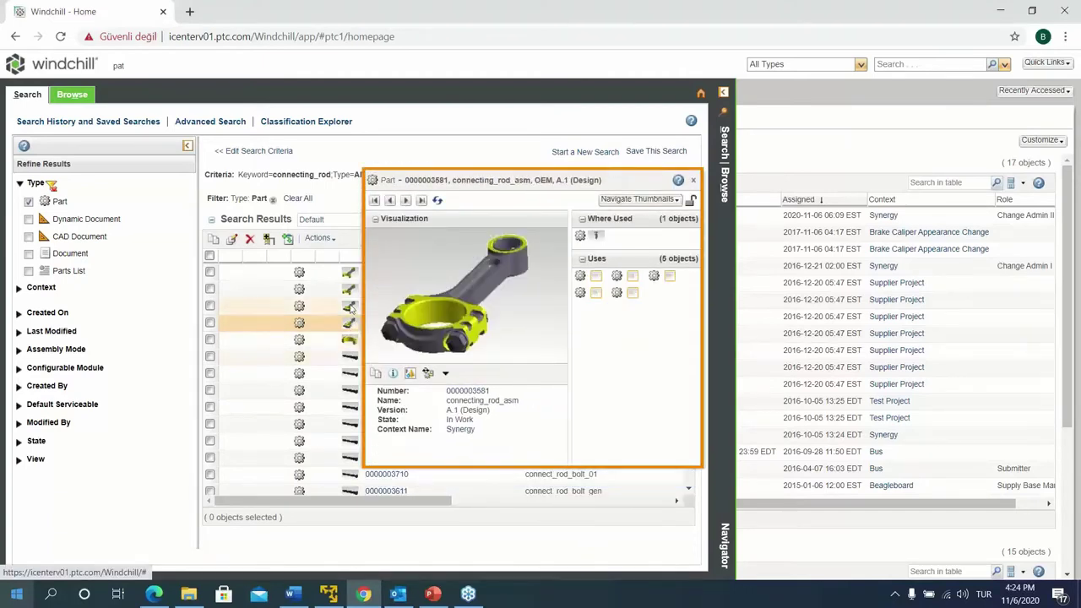
mouse_move(350, 308)
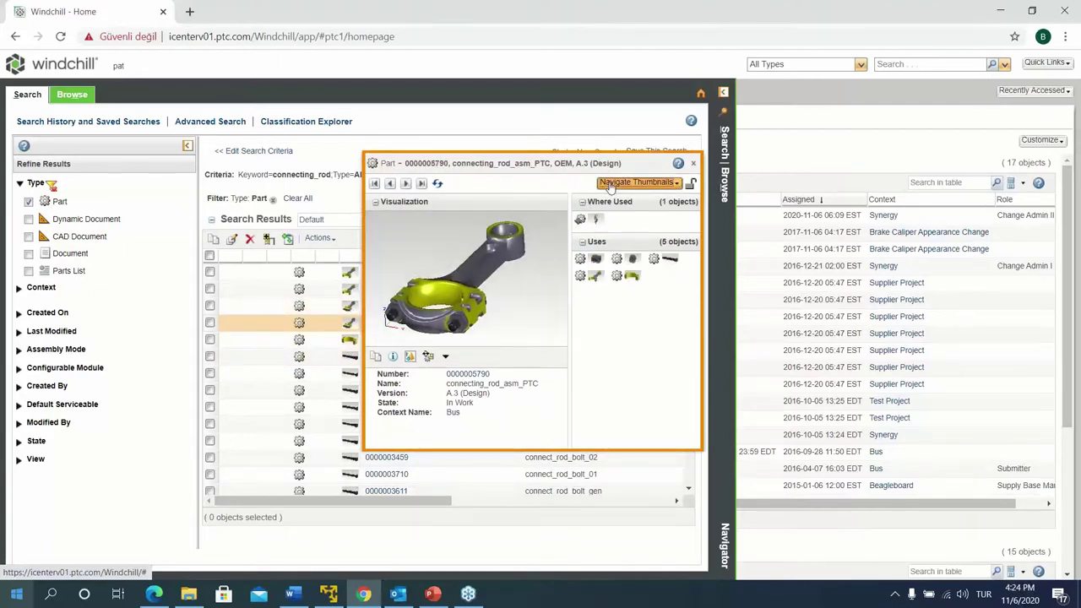
click(638, 182)
click(628, 222)
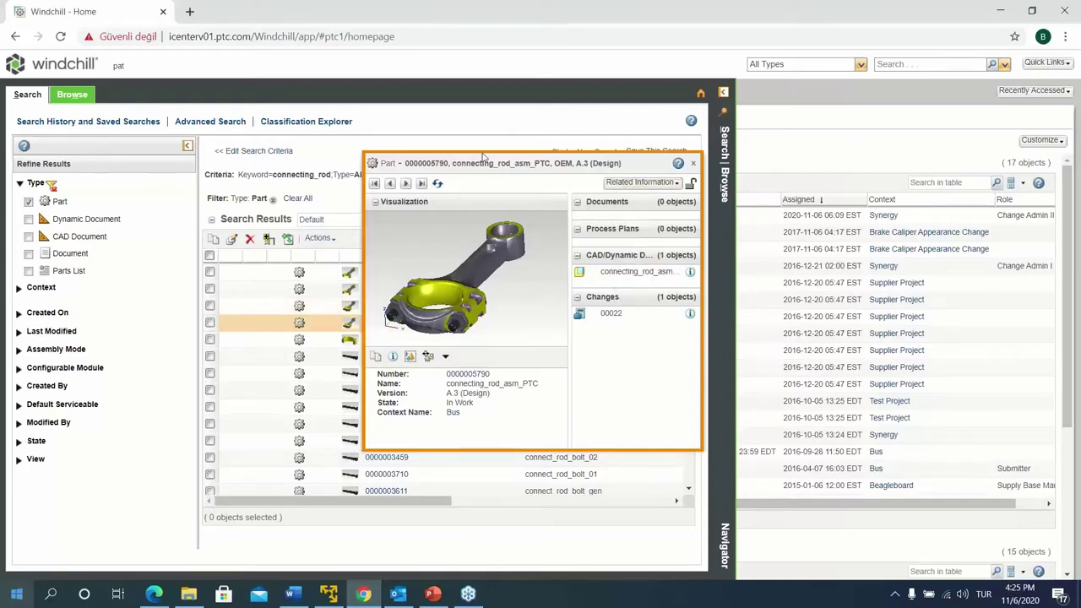
drag(482, 161, 449, 169)
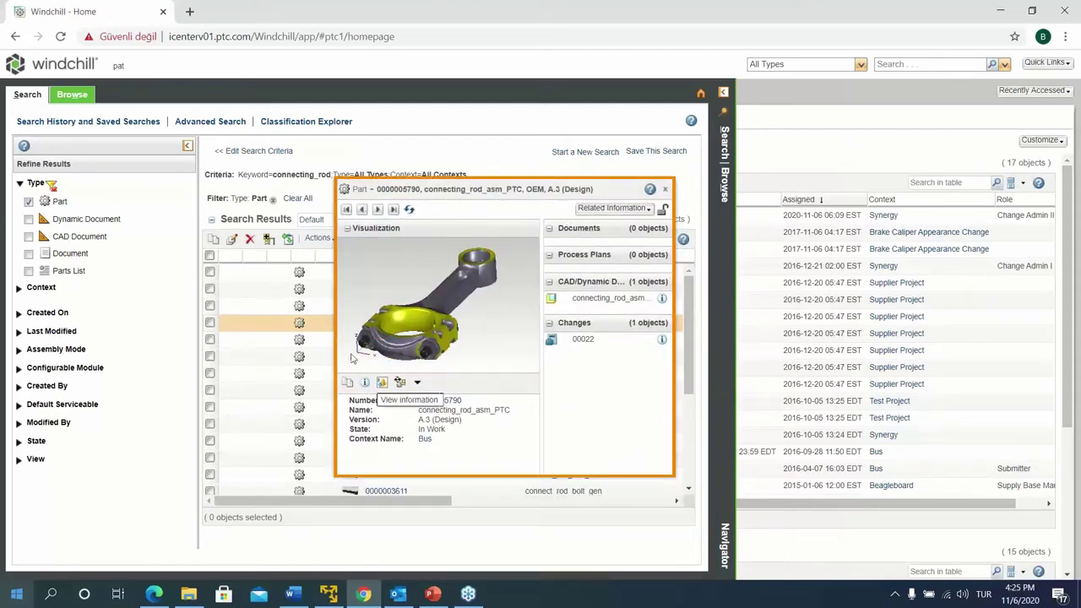
click(364, 383)
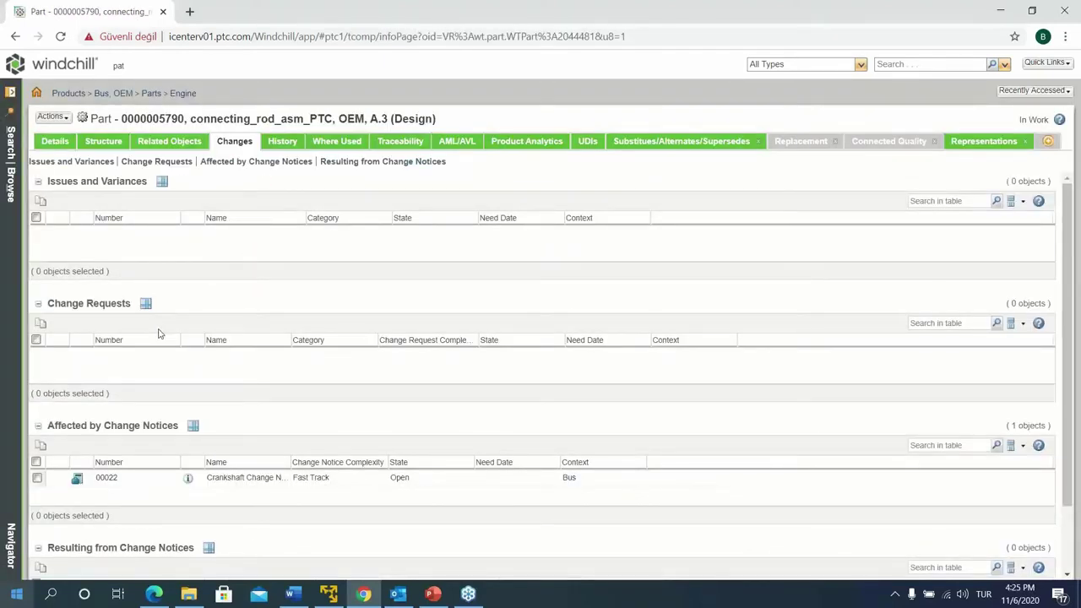
click(51, 116)
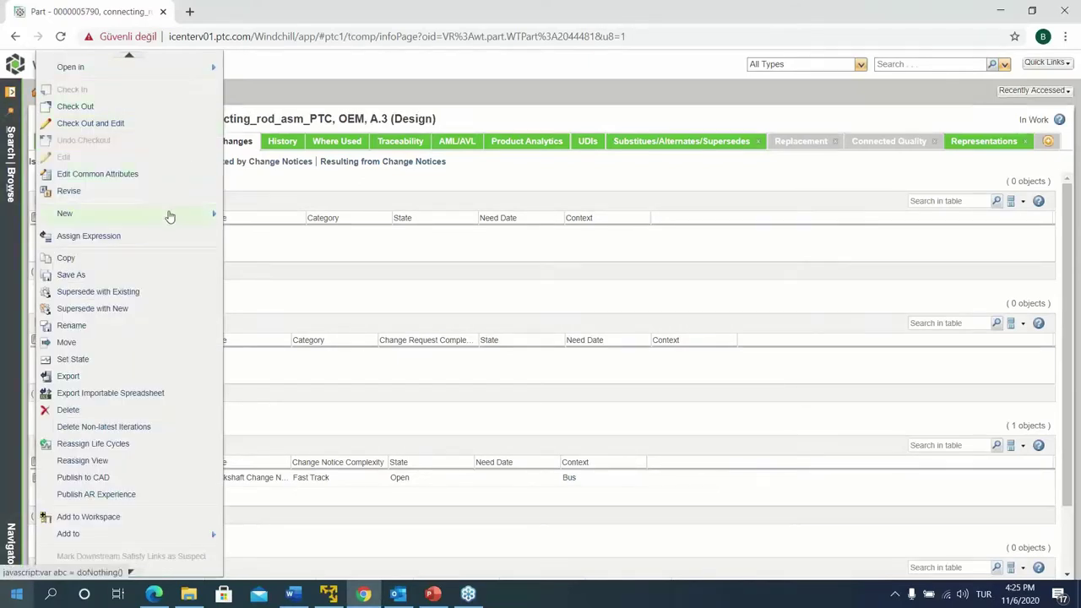
mouse_move(170, 216)
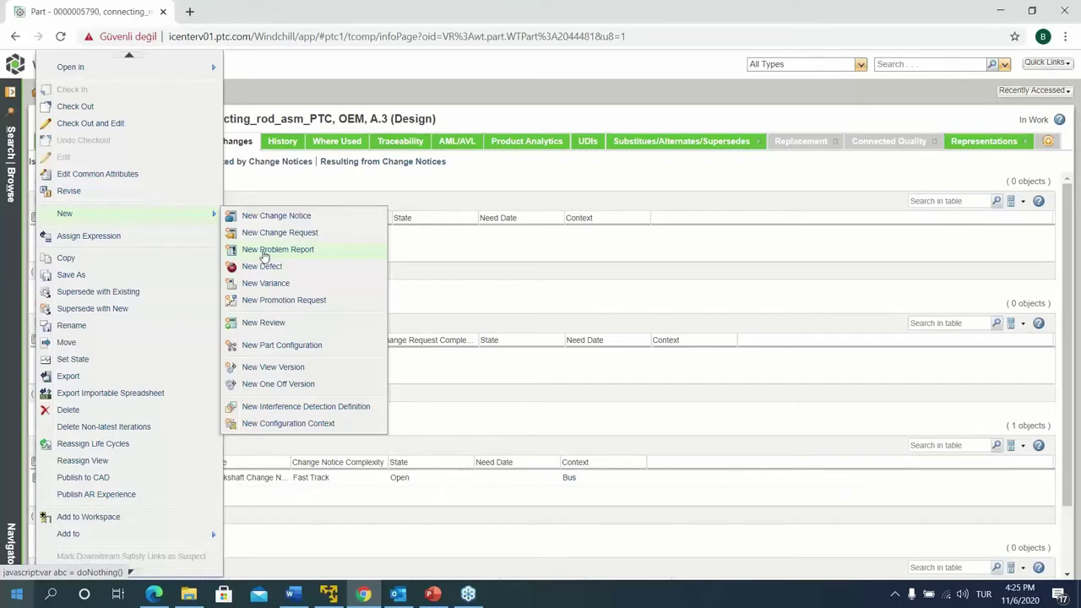
click(279, 233)
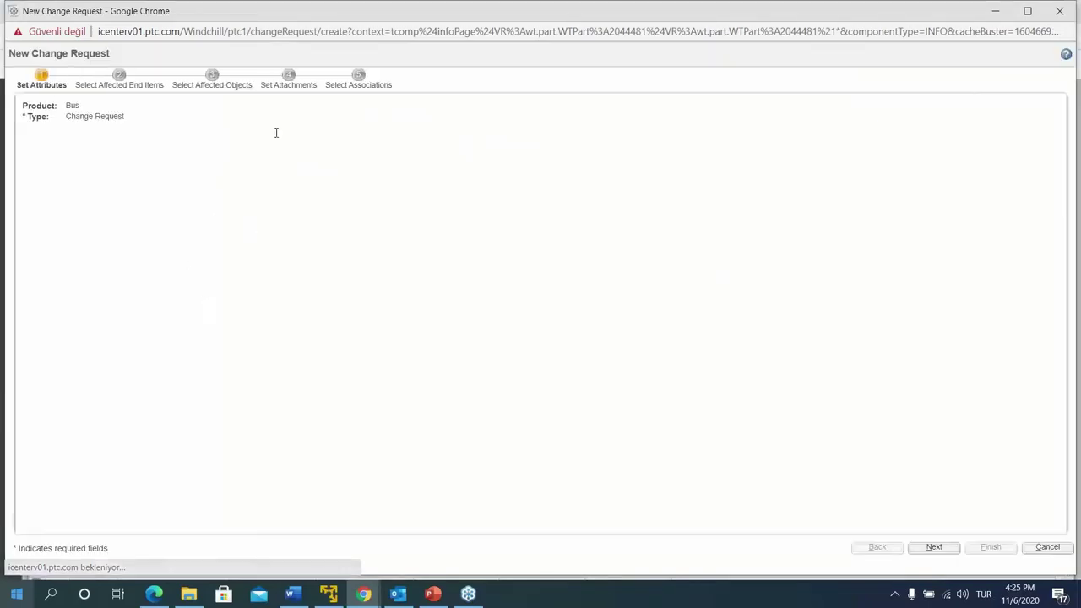
drag(302, 5, 311, 61)
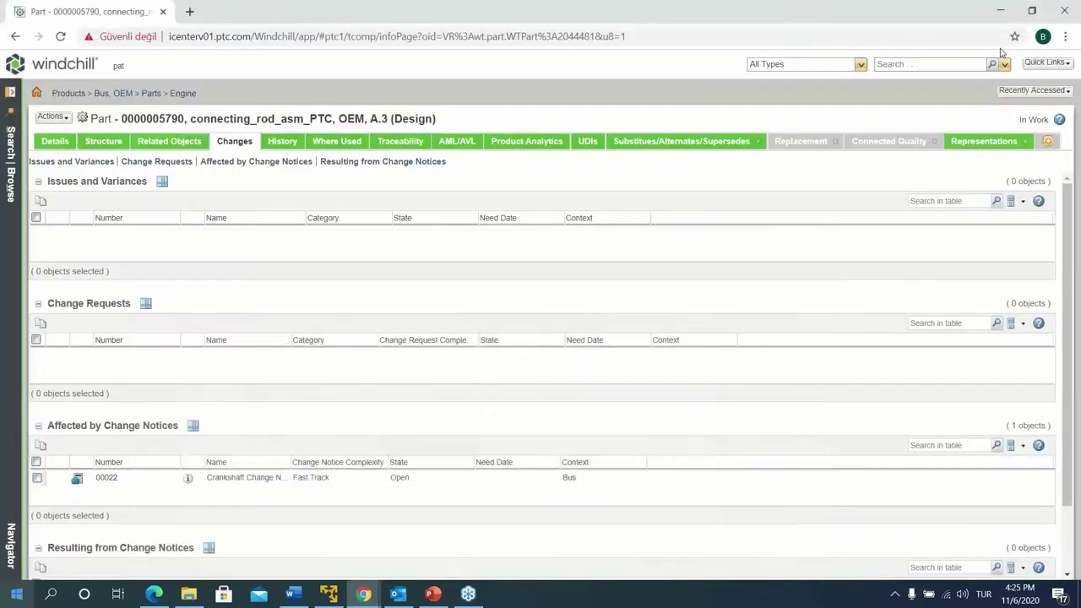
click(996, 50)
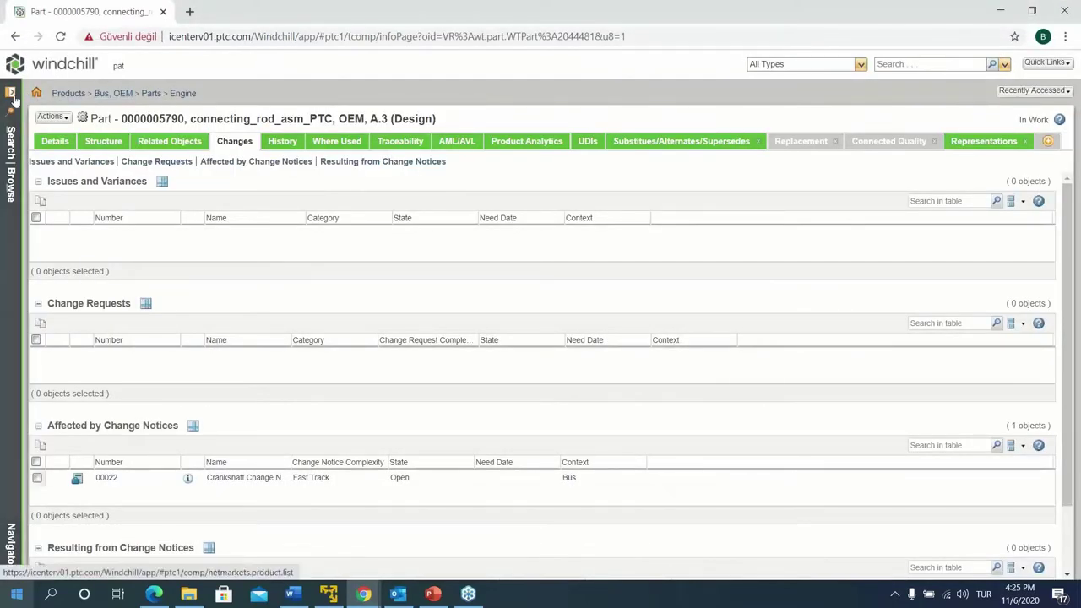
Browse to the Synergy, OEM product's folder contents and scroll through its 30 objects
click(12, 100)
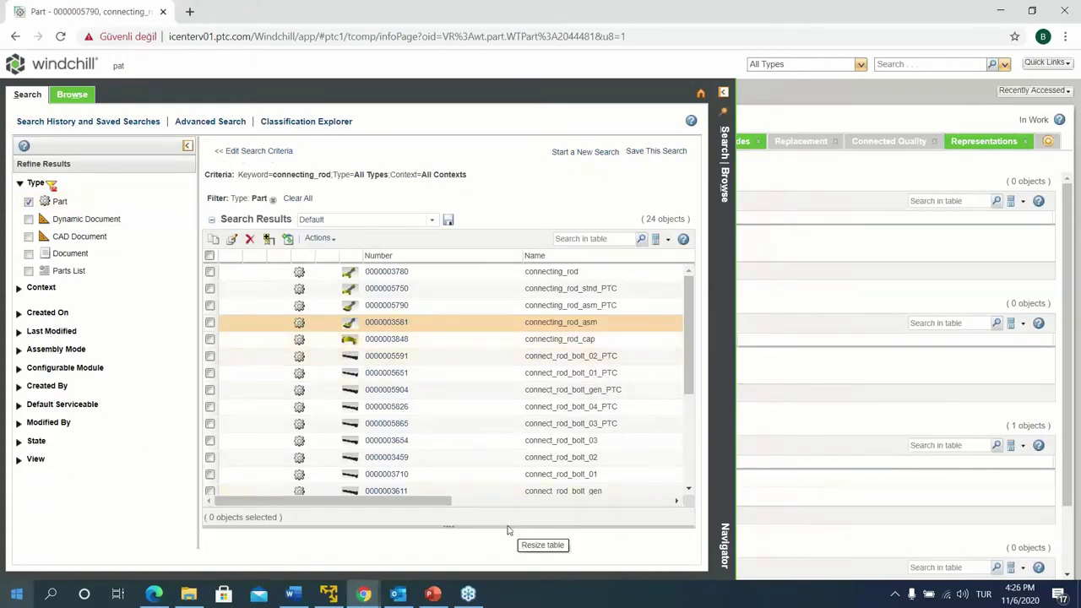
click(71, 93)
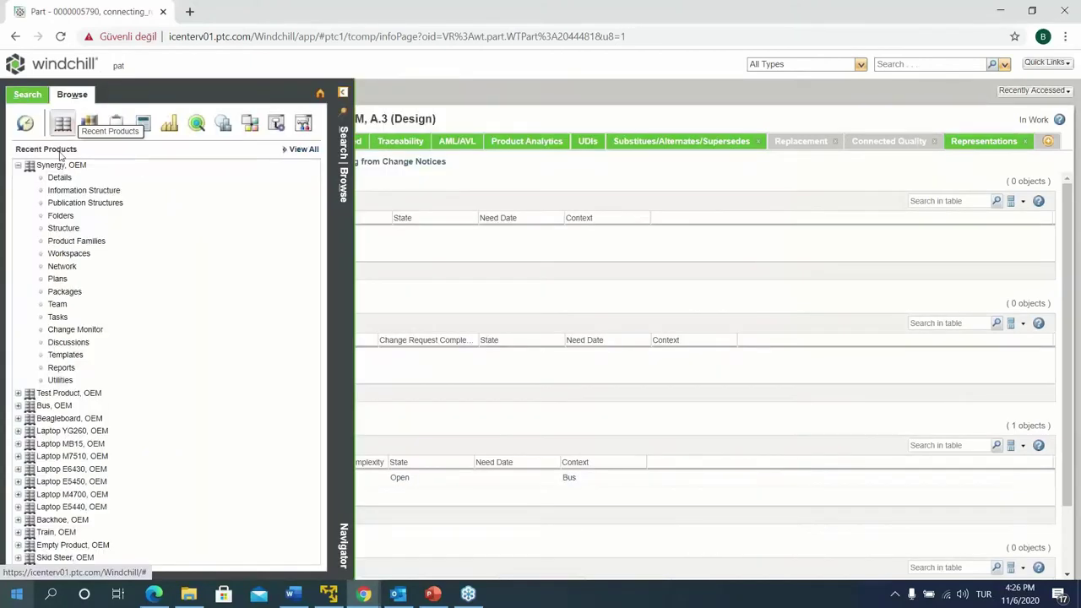
click(63, 223)
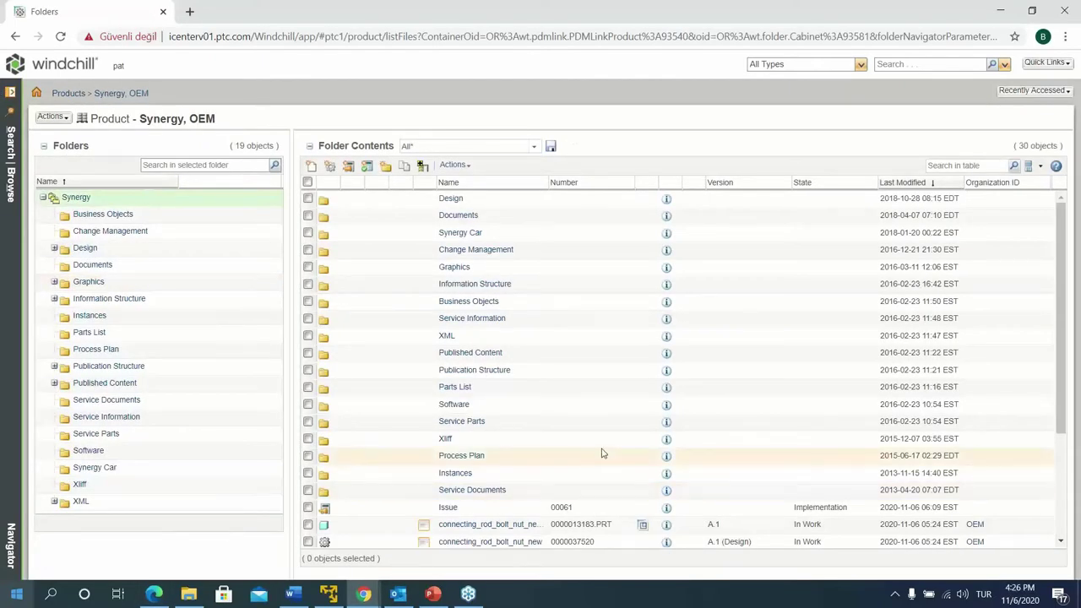
scroll(602, 454, down, 3)
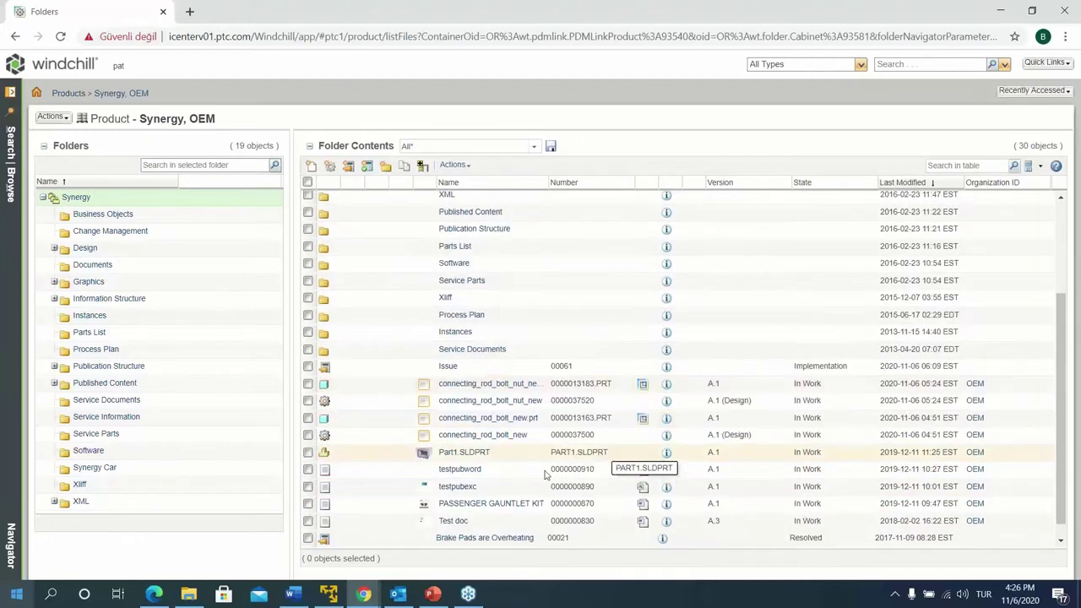
scroll(536, 481, down, 1)
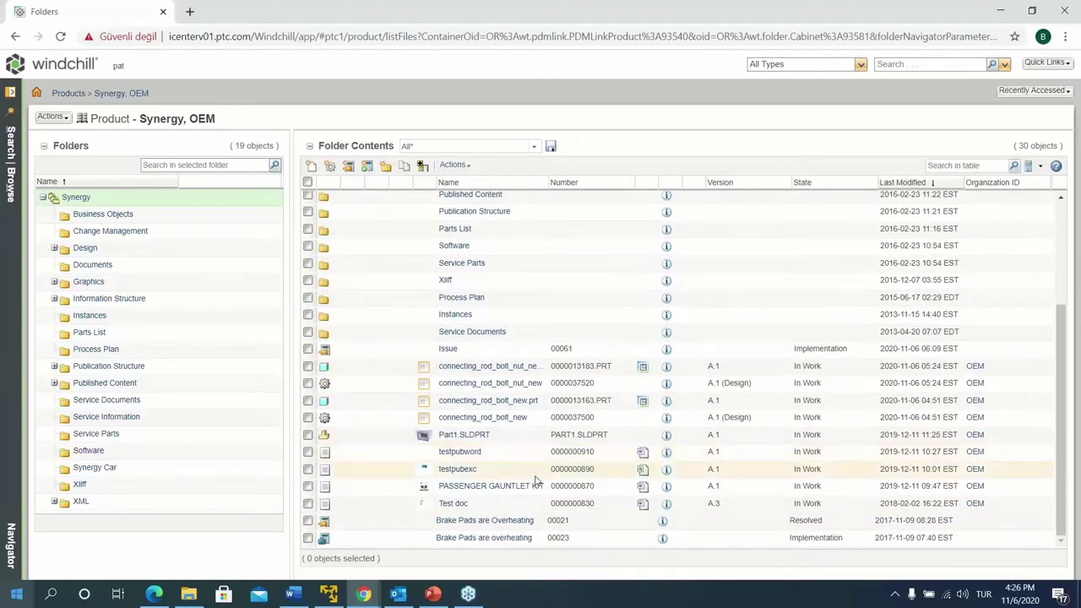
scroll(536, 481, up, 2)
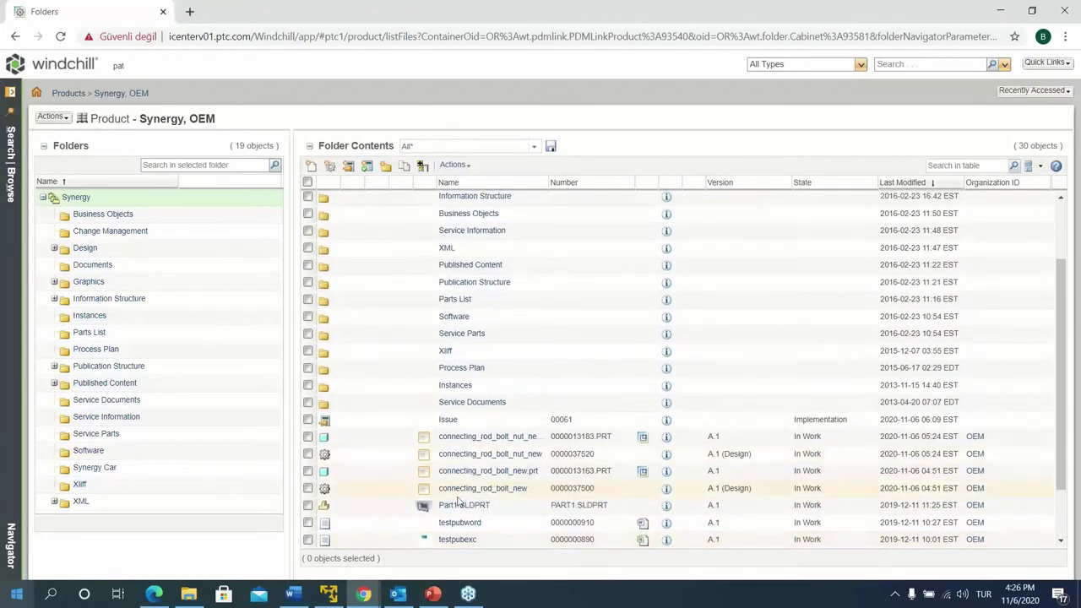
Start a new change request, minimize its window, and reopen the navigator panel
mouse_move(555, 488)
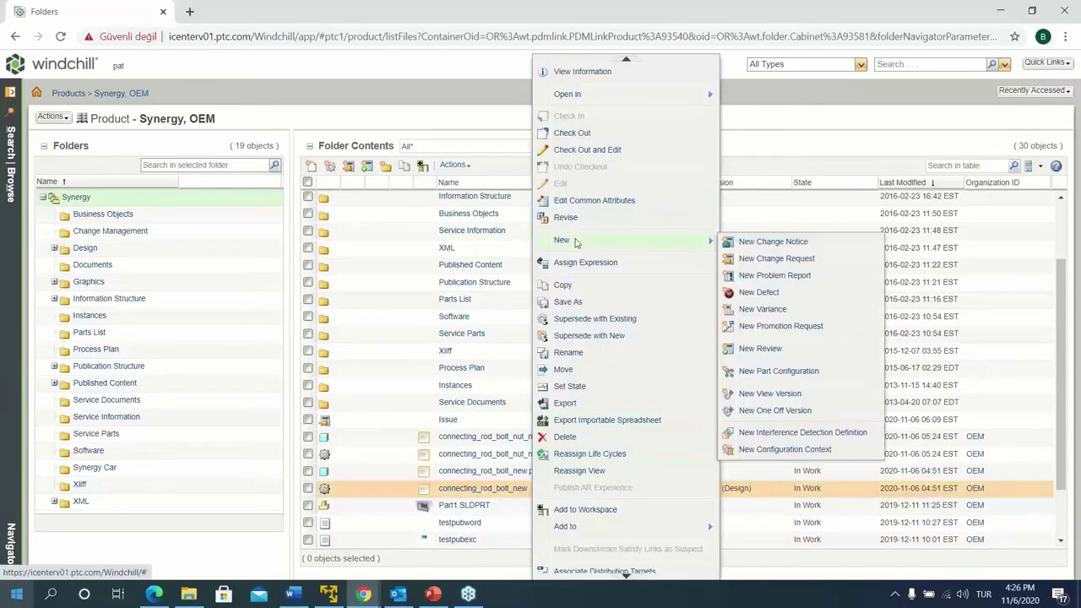
click(348, 167)
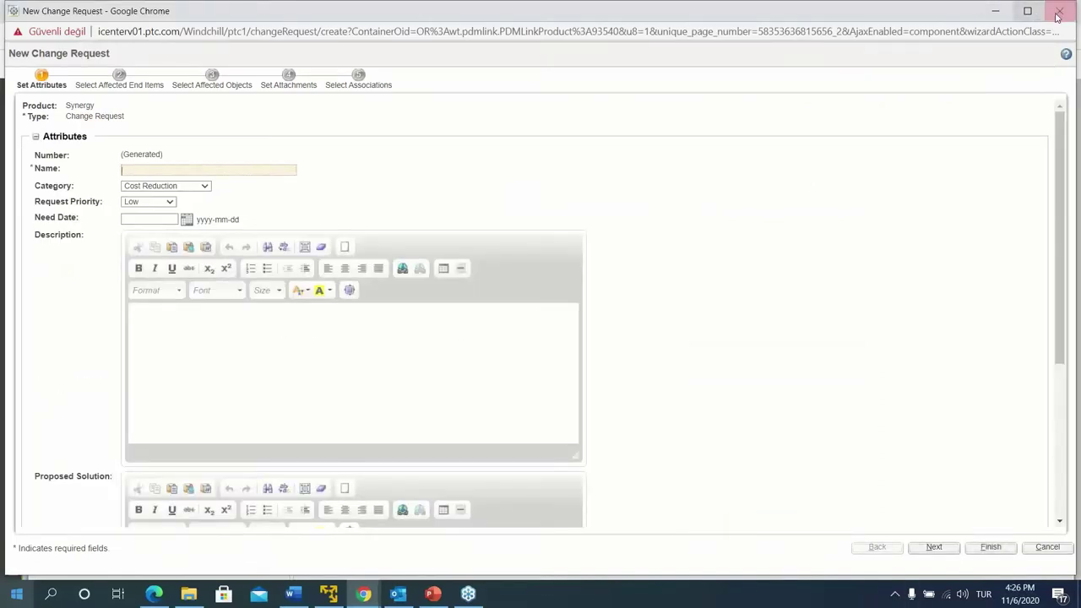
click(1010, 12)
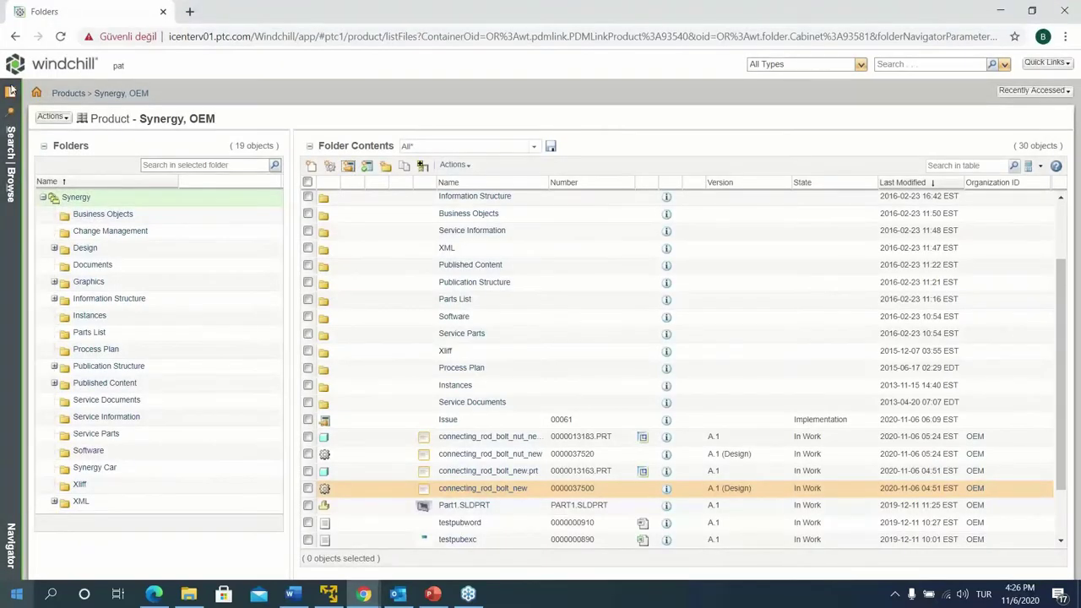
click(10, 129)
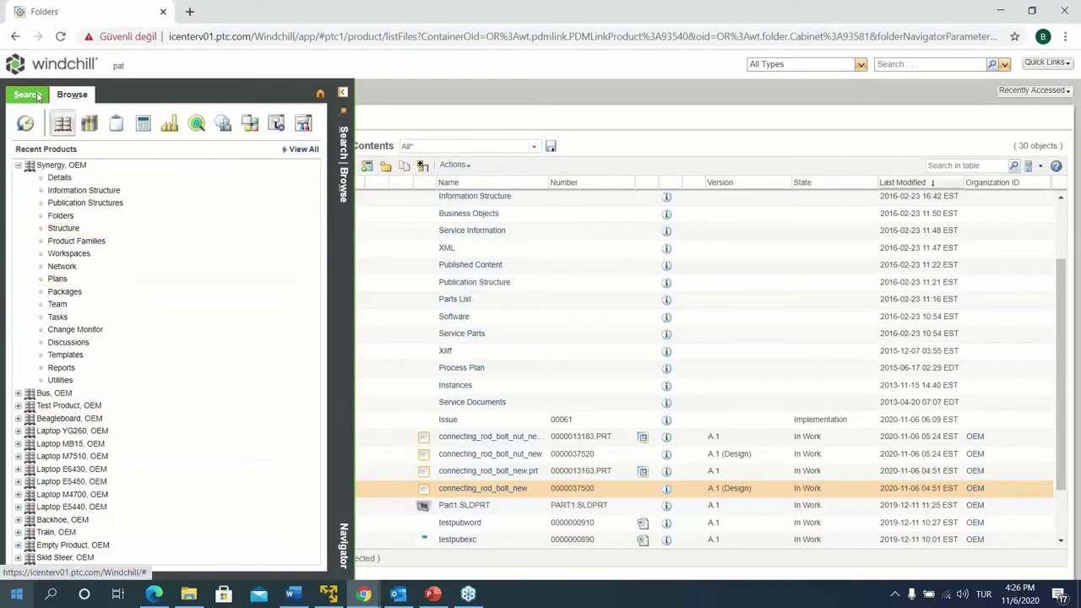
Filter the connecting_rod search results table to connecting_rod_asm matches
click(34, 96)
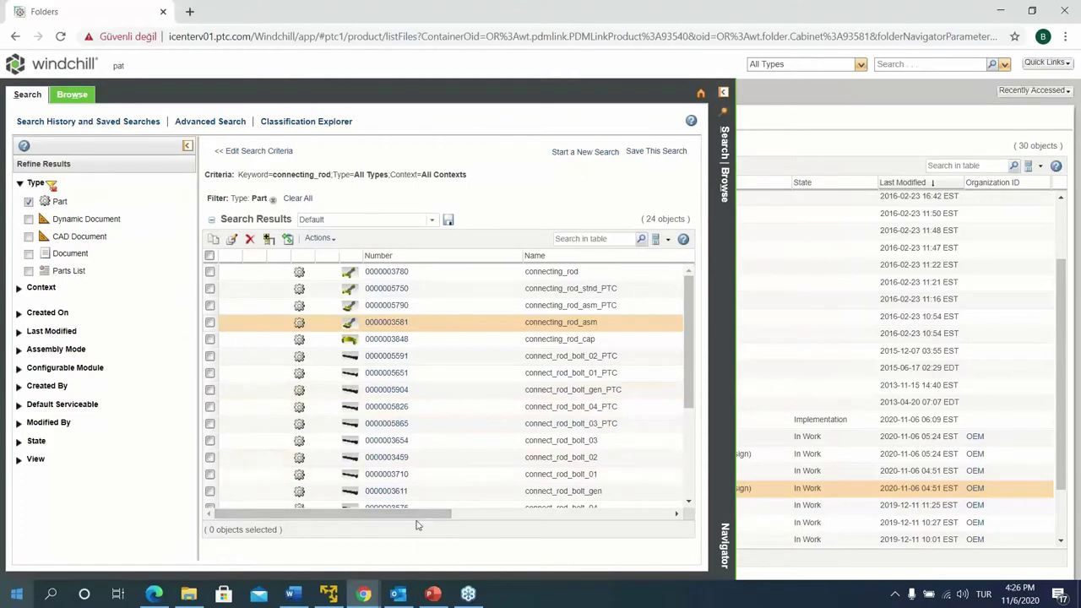
drag(616, 322, 524, 331)
key(ctrl+c)
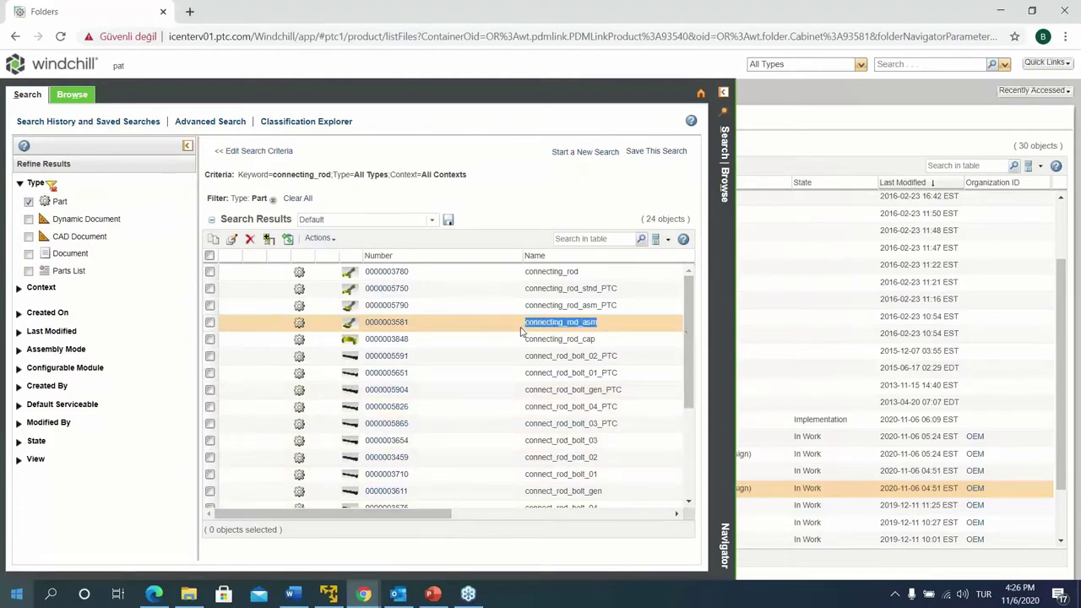
click(567, 240)
key(ctrl+v)
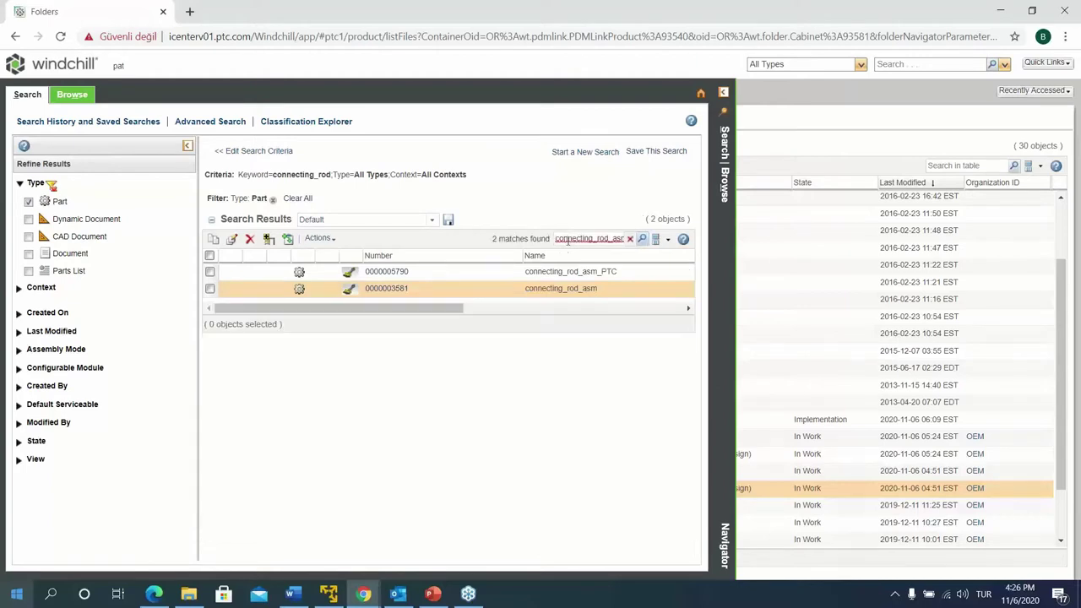
Start a new change request for the connecting_rod_asm part from its row
drag(431, 314, 369, 322)
right_click(456, 292)
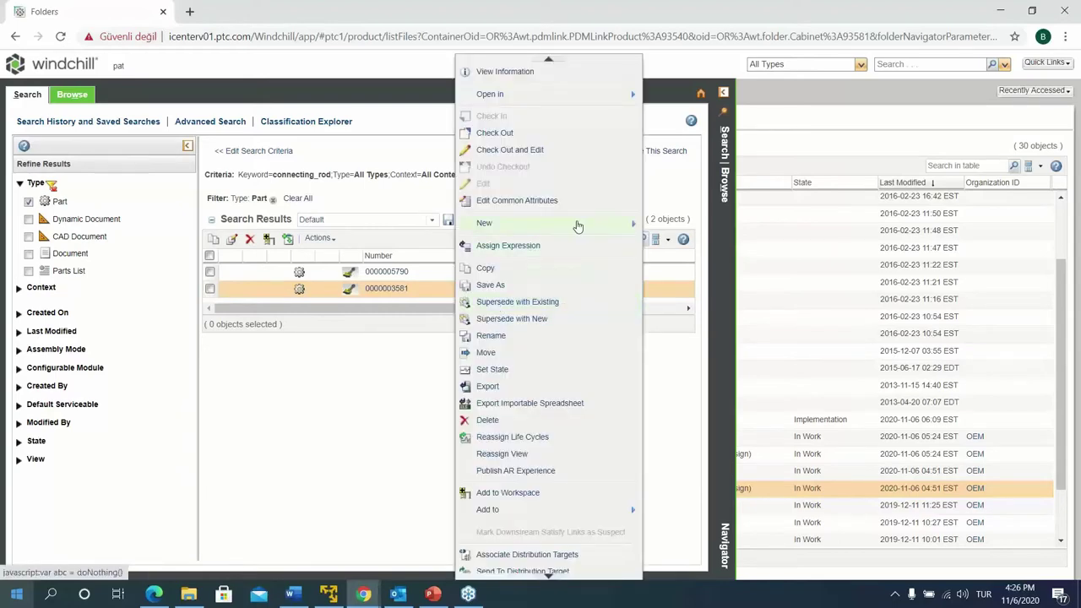
mouse_move(575, 225)
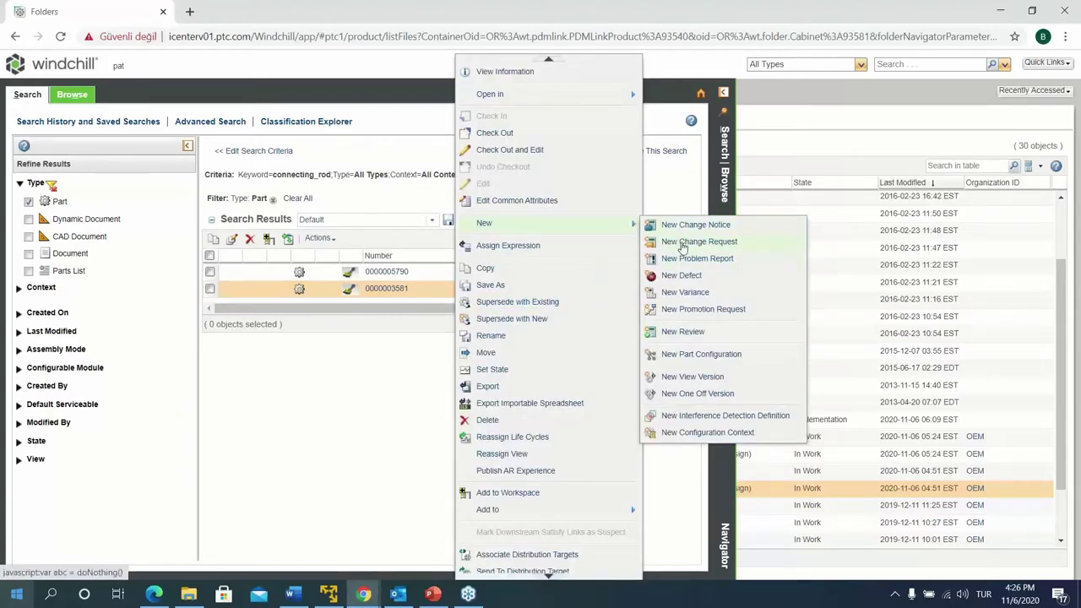
click(682, 243)
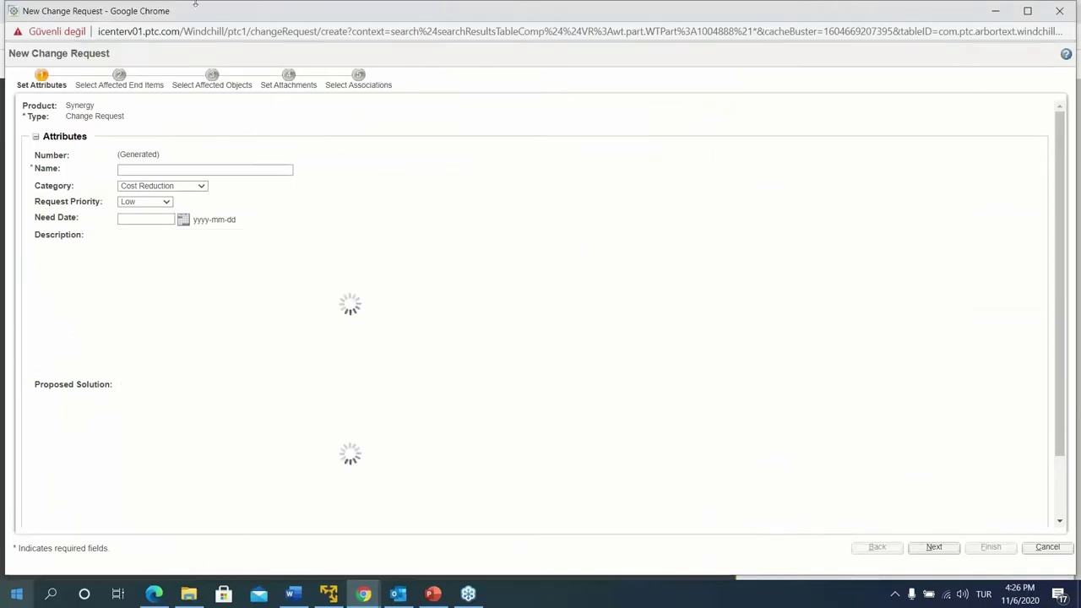
Set the change request's category to Design Issue and request priority to Medium
scroll(462, 325, down, 2)
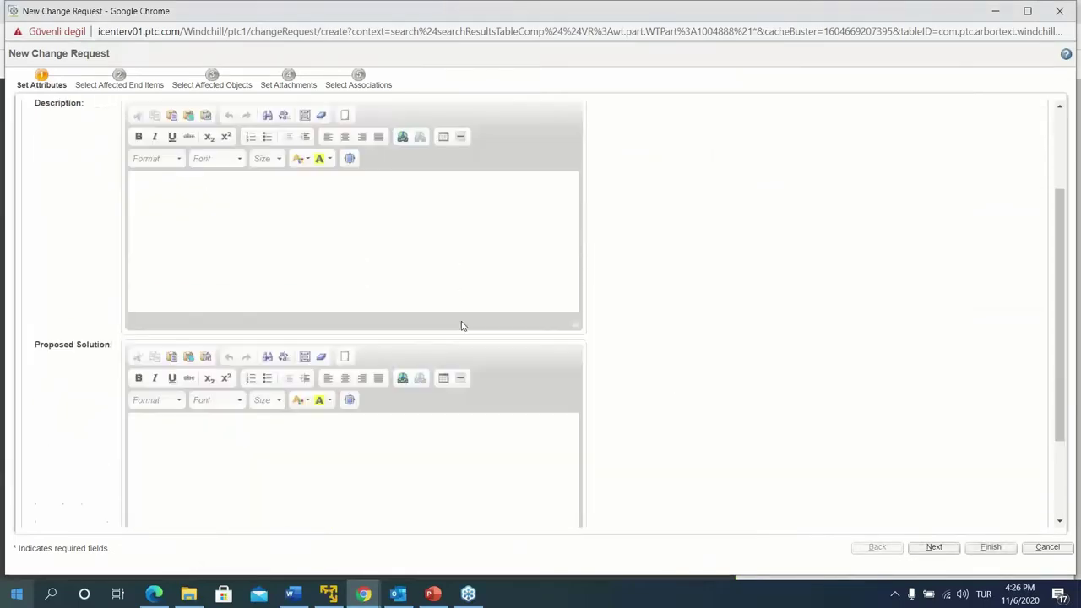
scroll(463, 325, down, 2)
scroll(463, 321, up, 4)
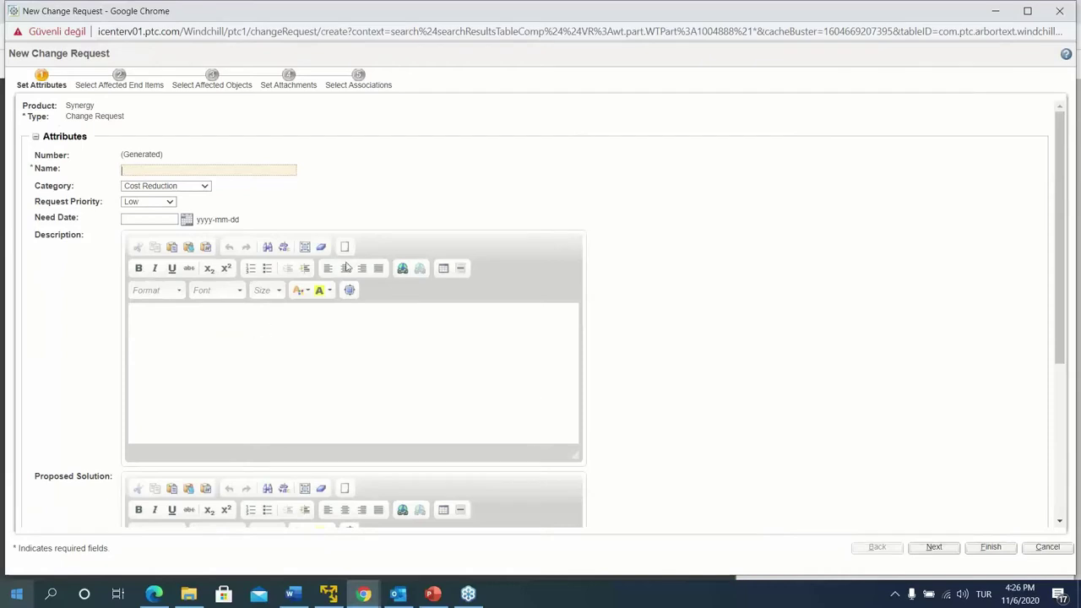
scroll(275, 292, down, 2)
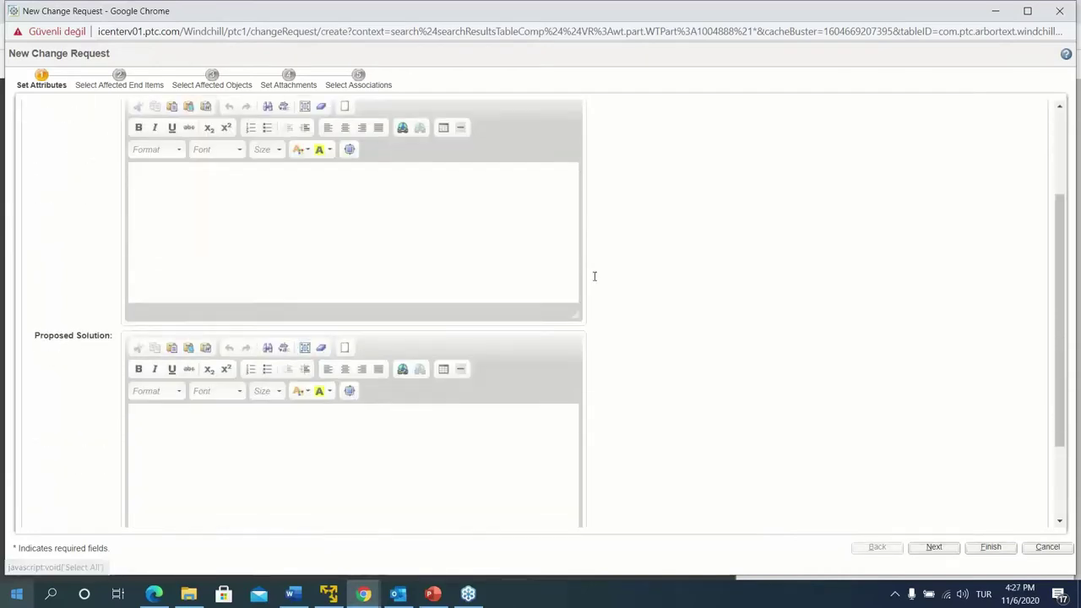
scroll(180, 321, up, 2)
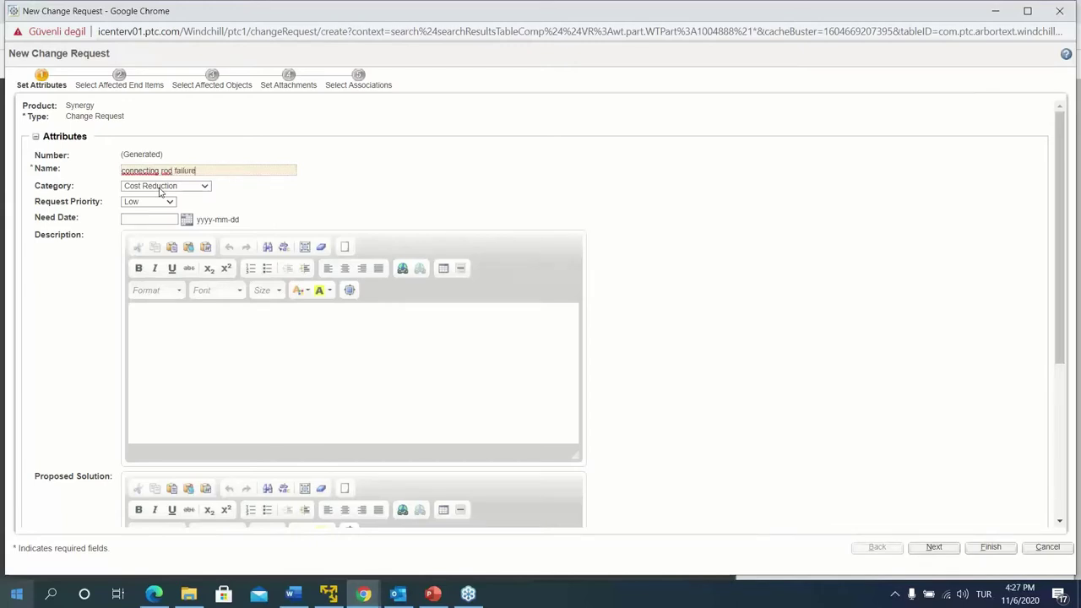
click(218, 351)
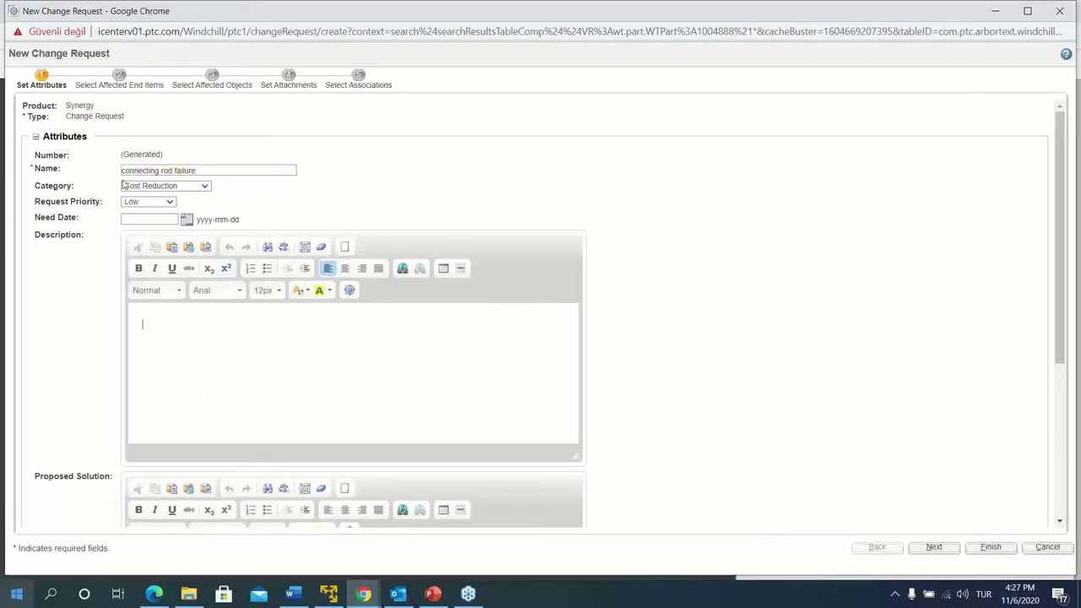
click(142, 185)
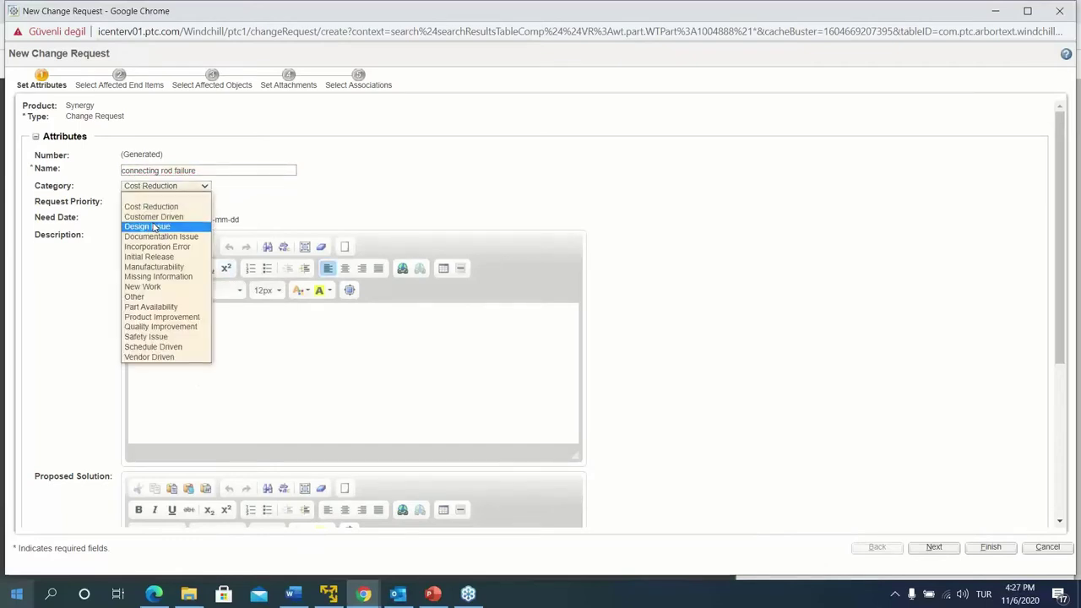
click(152, 227)
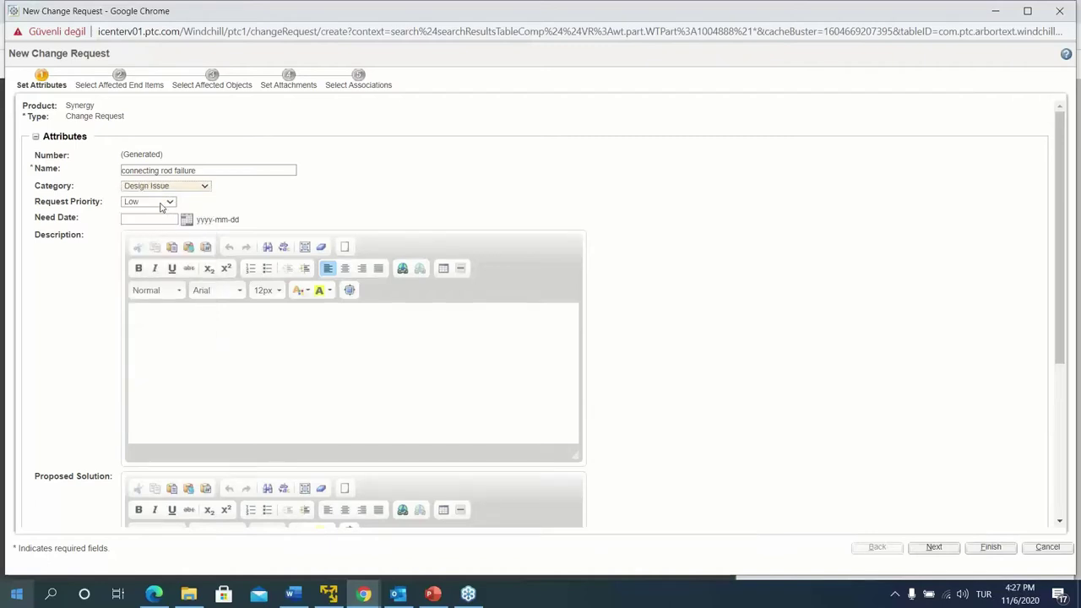
click(163, 202)
click(138, 243)
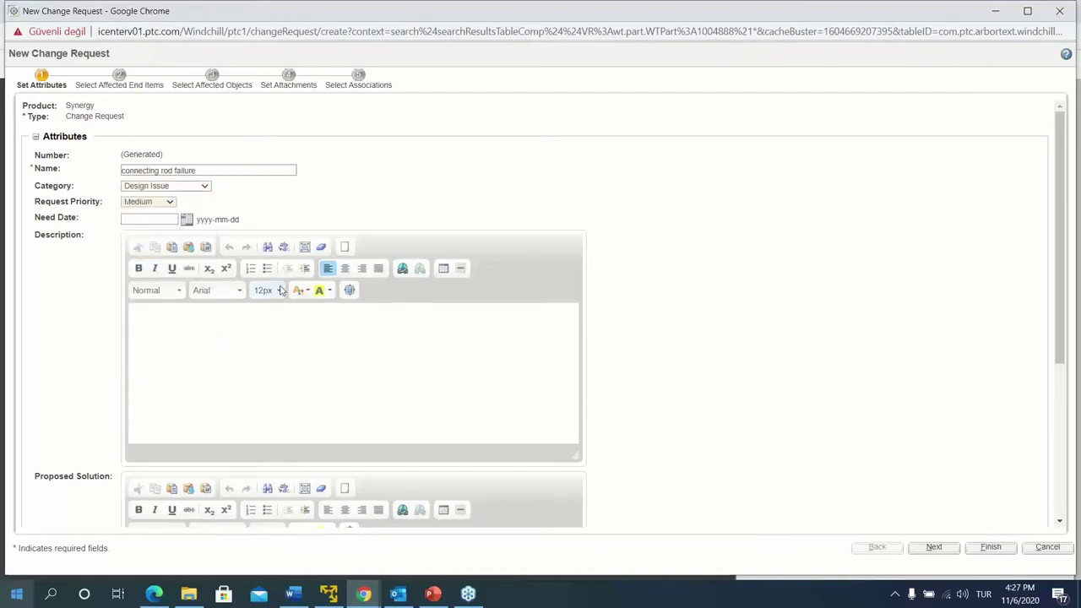
Enter the bending-center description and thickening-center proposed solution, then continue to affected end items
click(184, 329)
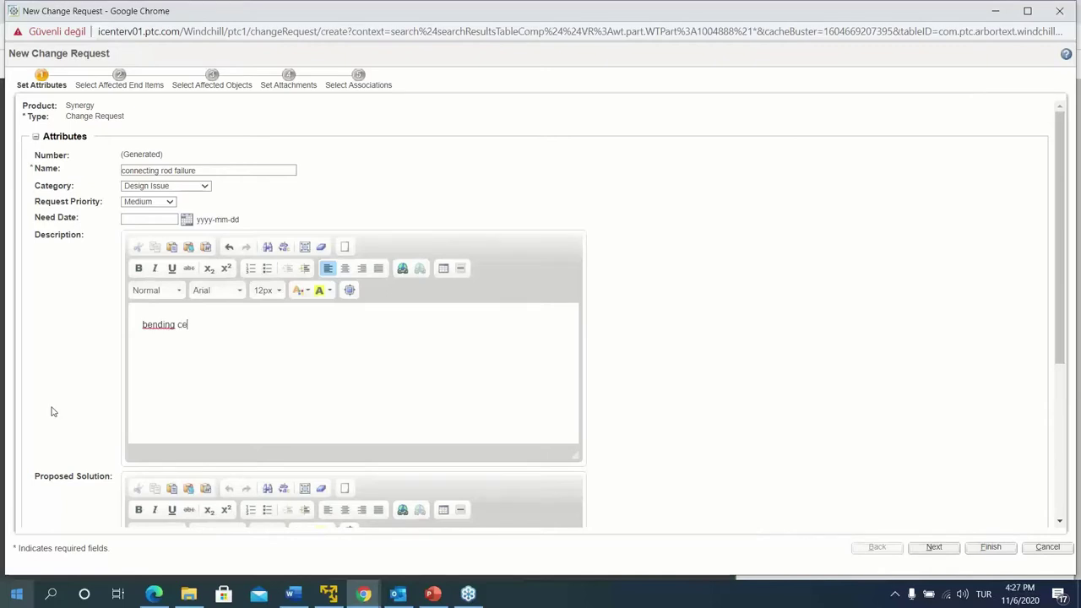
scroll(251, 273, down, 3)
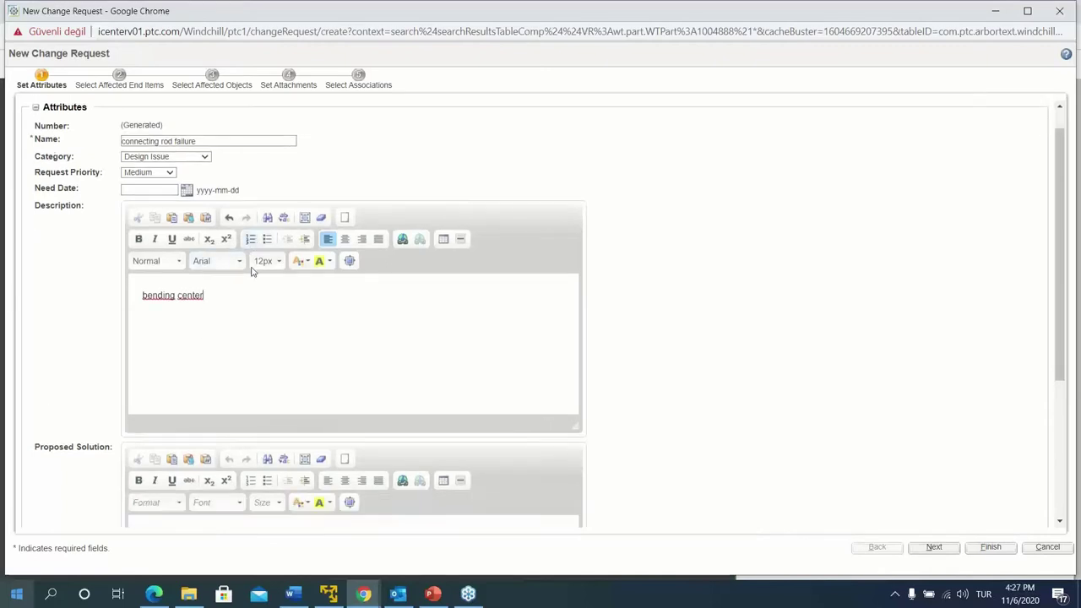
click(211, 332)
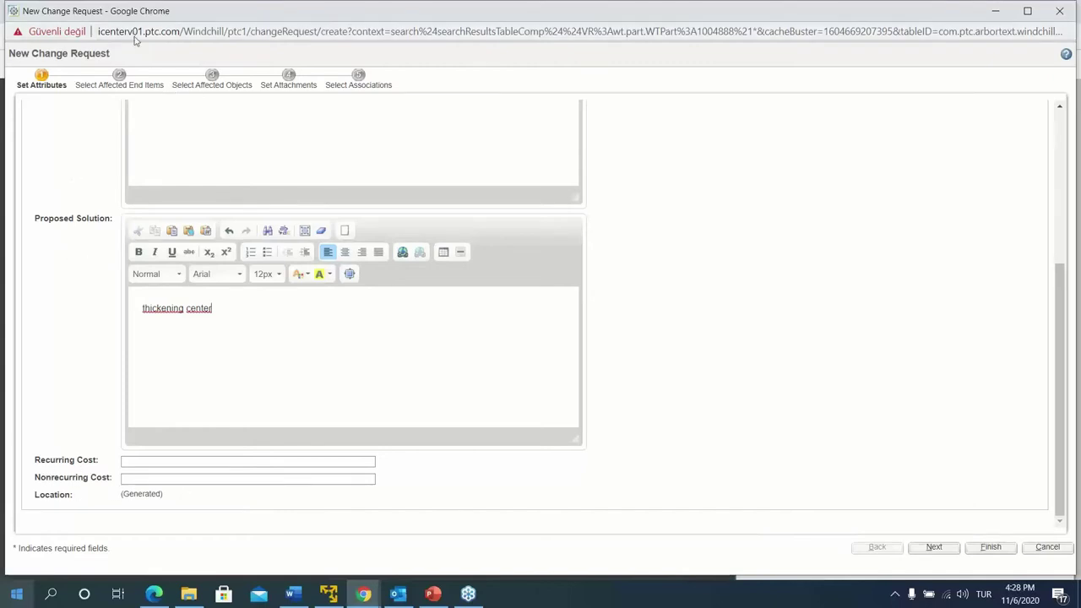
click(935, 548)
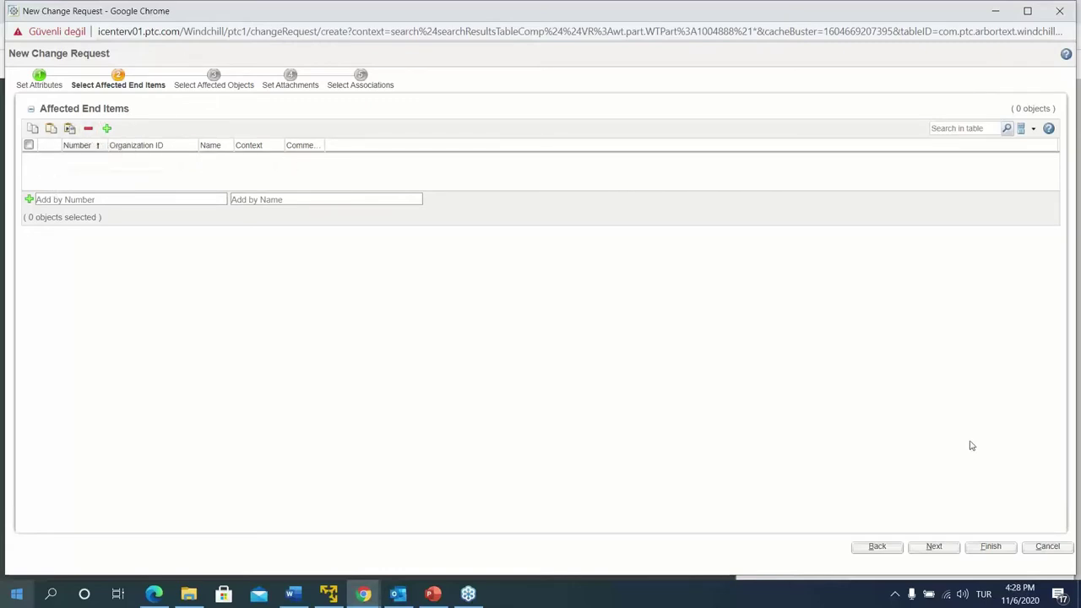
Advance to affected objects and collect objects related to the connecting_rod_asm part
click(920, 549)
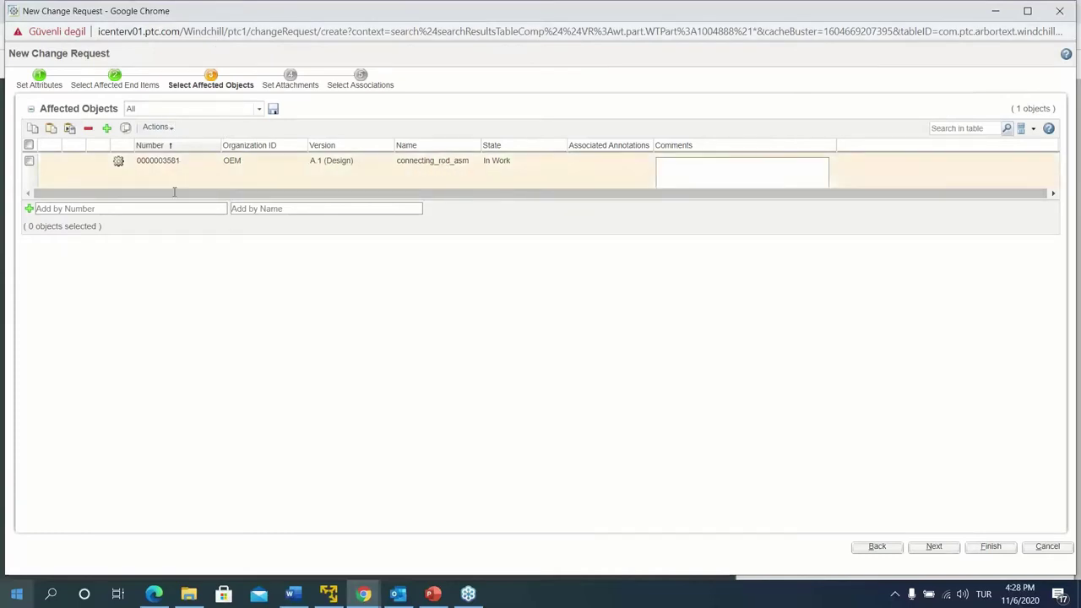
drag(324, 236, 328, 289)
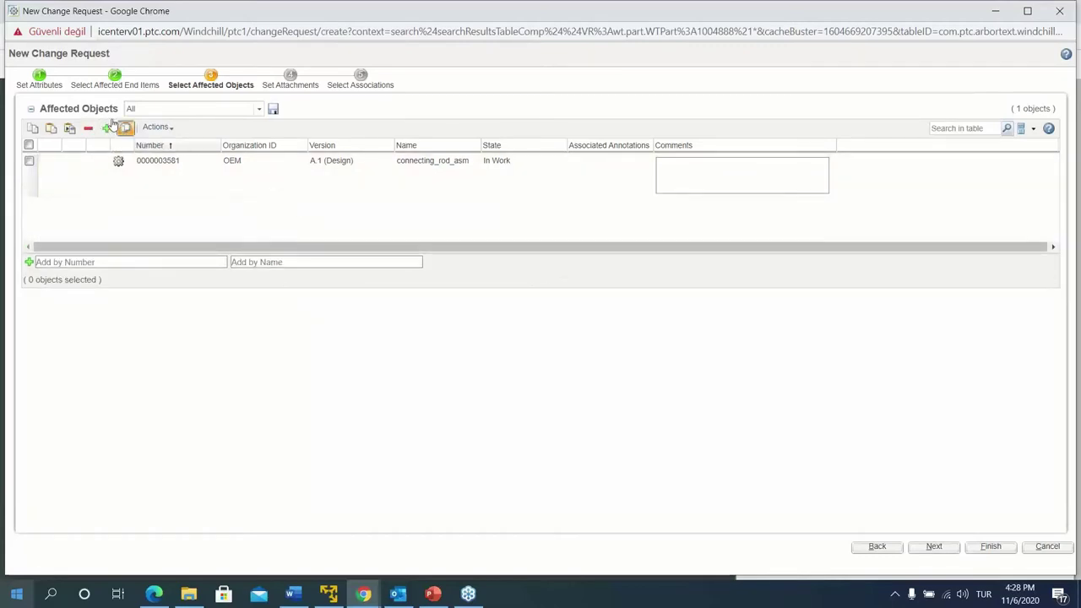
click(29, 146)
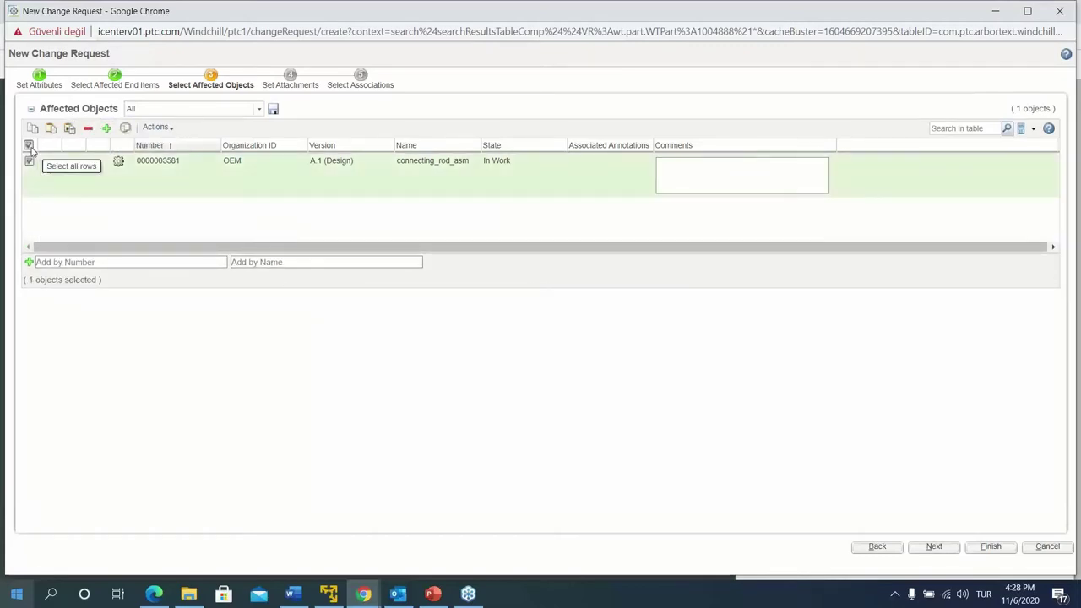
click(125, 128)
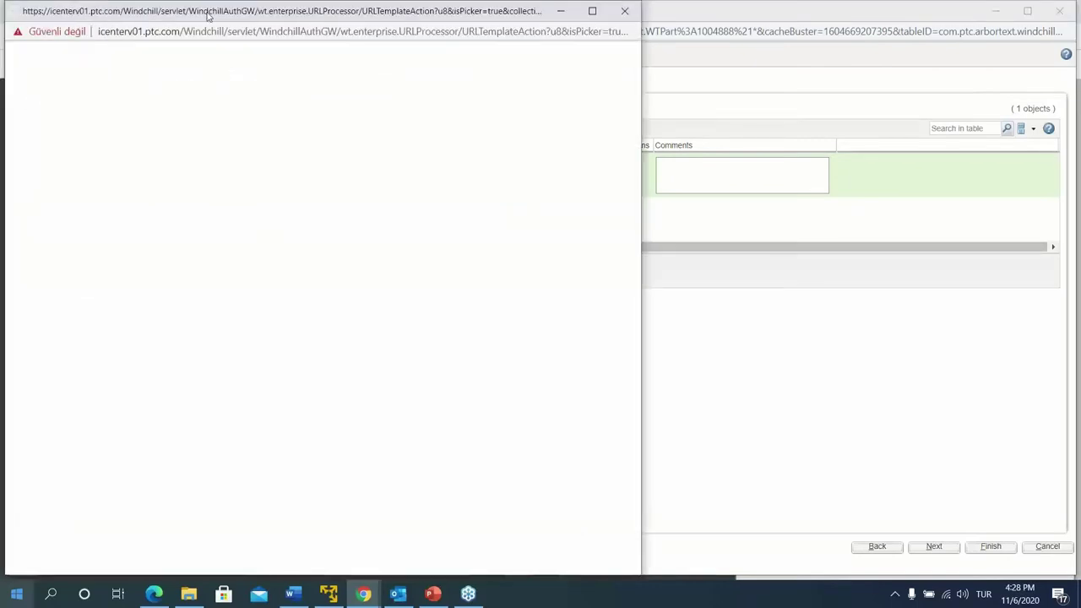
Display the seven collected objects in the Collection Picker as a flat list
drag(157, 13, 411, 29)
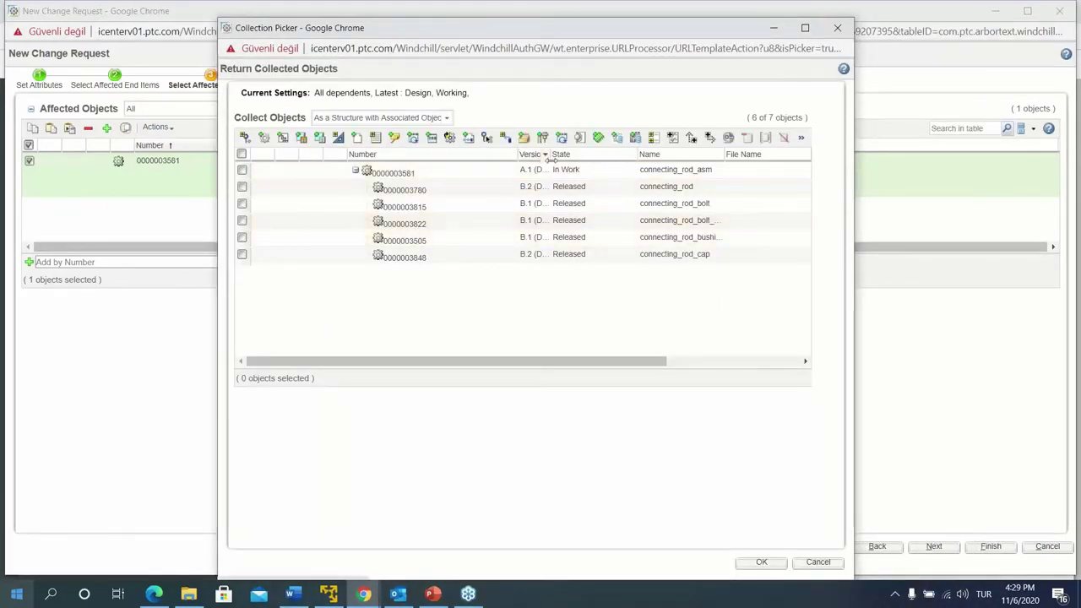
drag(551, 159, 639, 159)
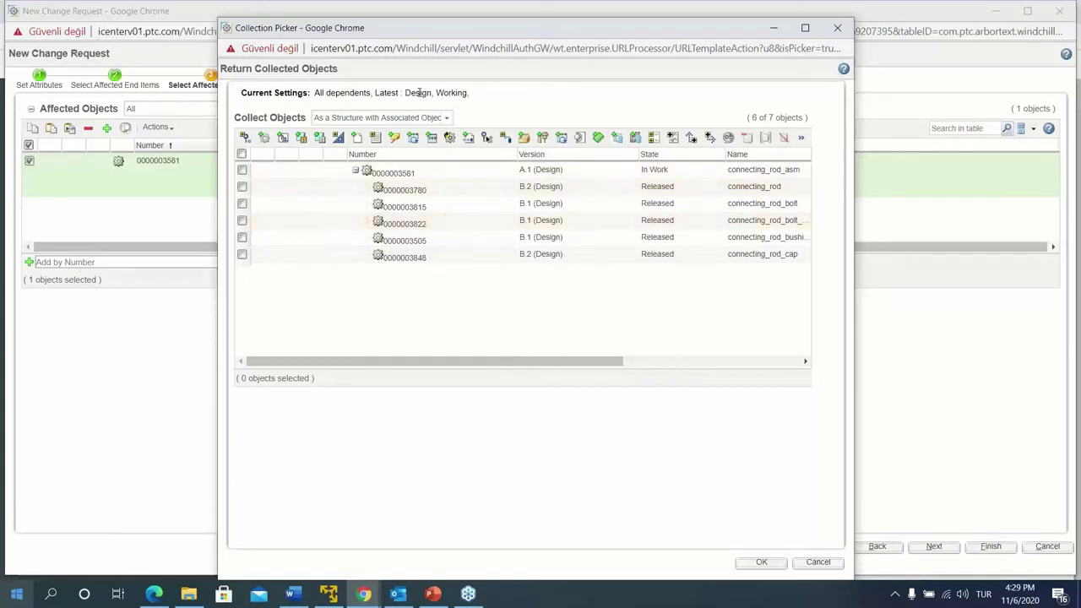
click(447, 118)
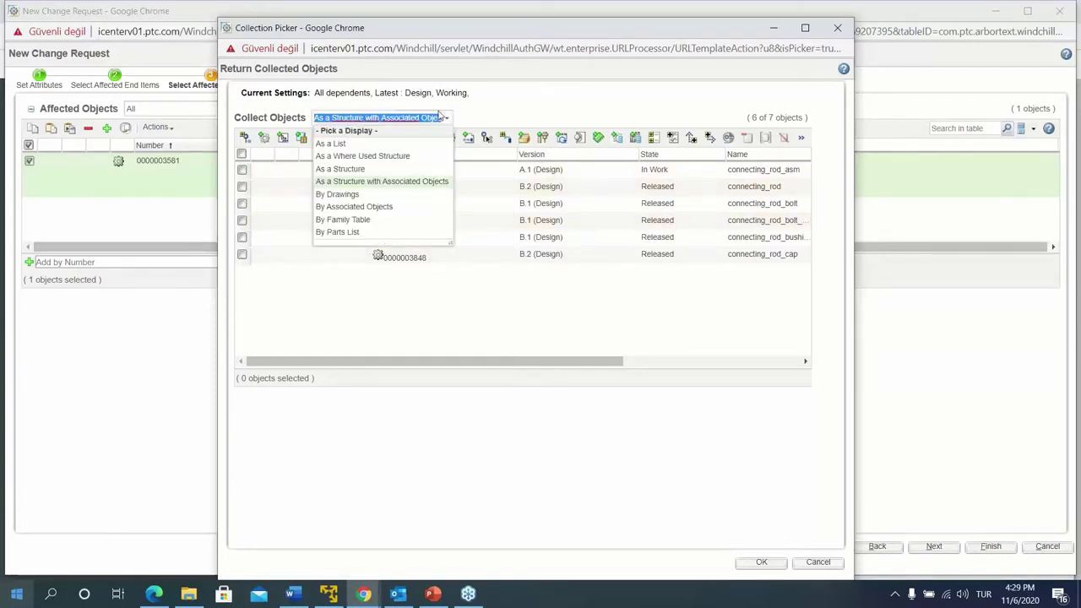
click(328, 147)
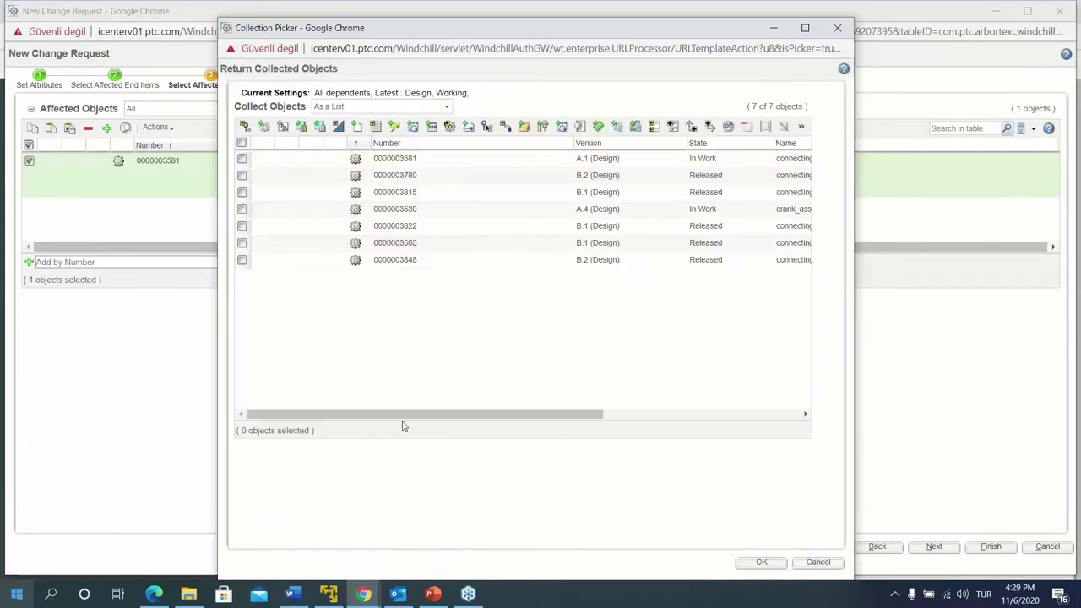
drag(406, 414, 360, 401)
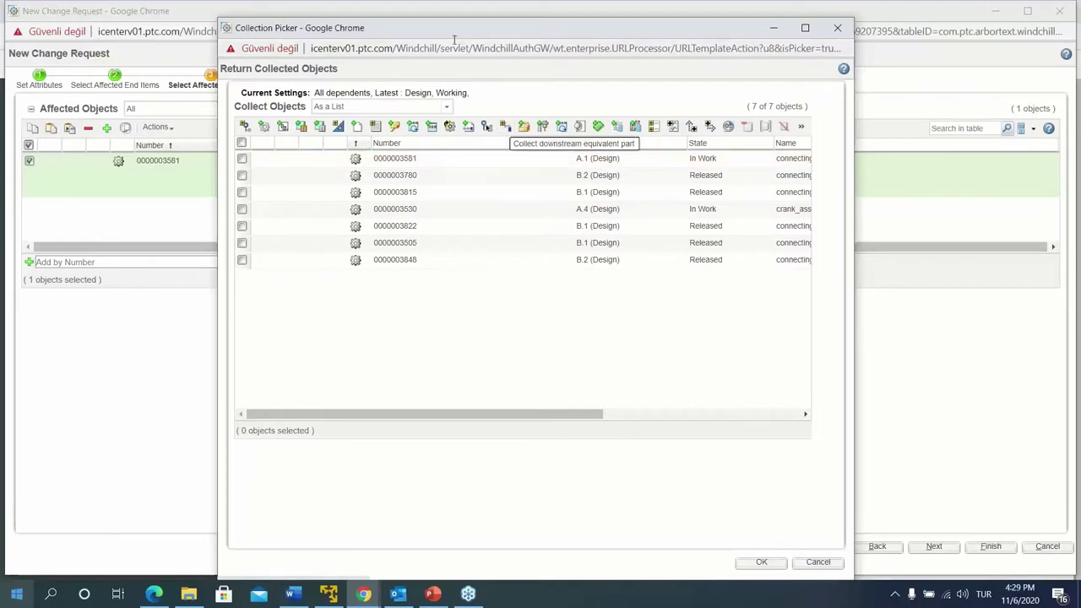
click(1073, 52)
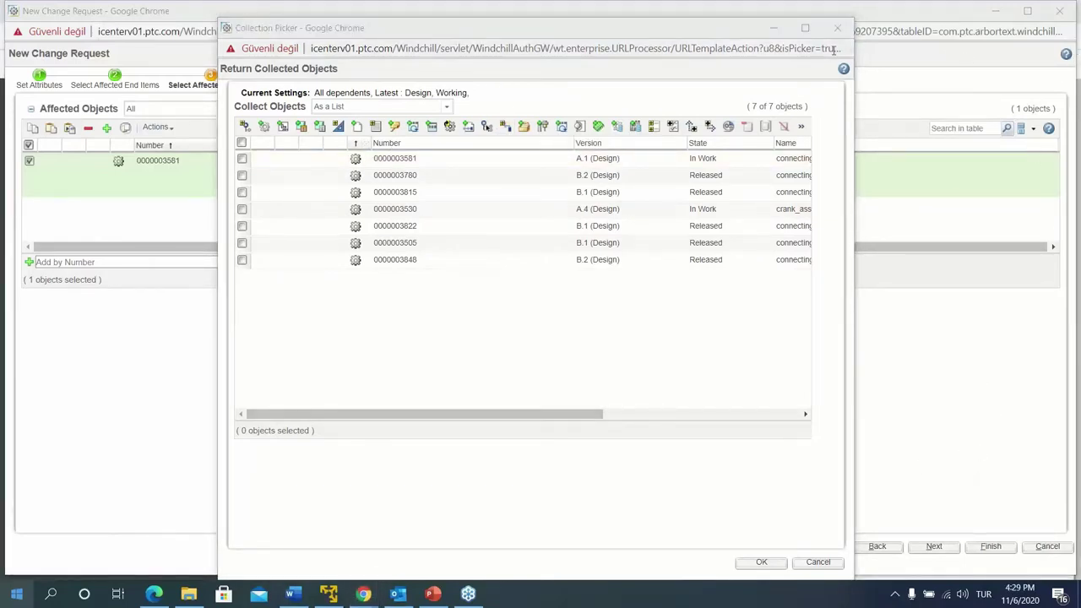
Expand the collection with the related CAD documents, documents and drawings
click(242, 142)
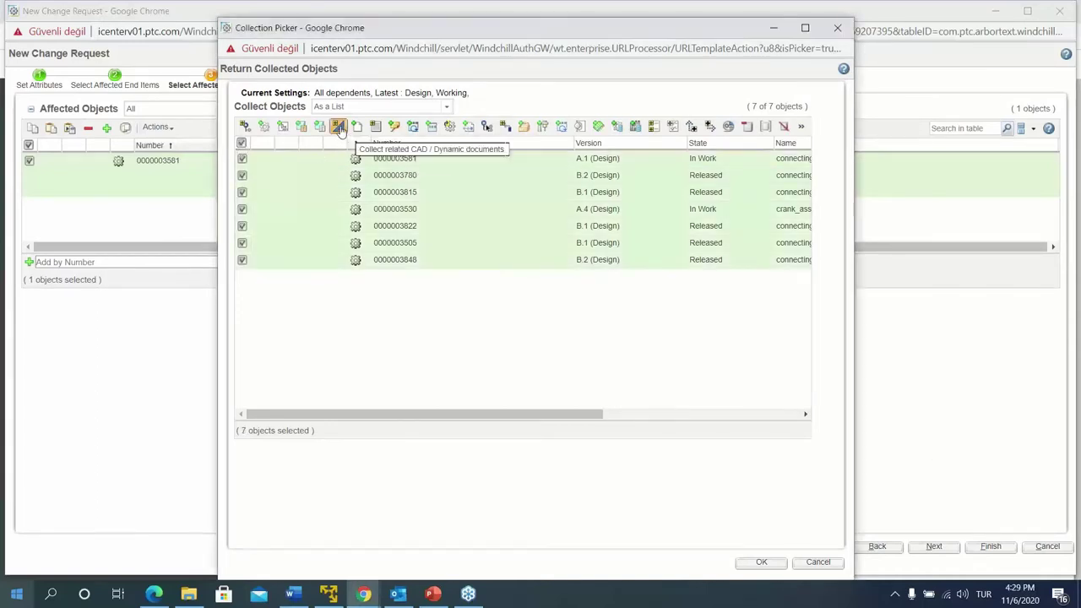
click(339, 126)
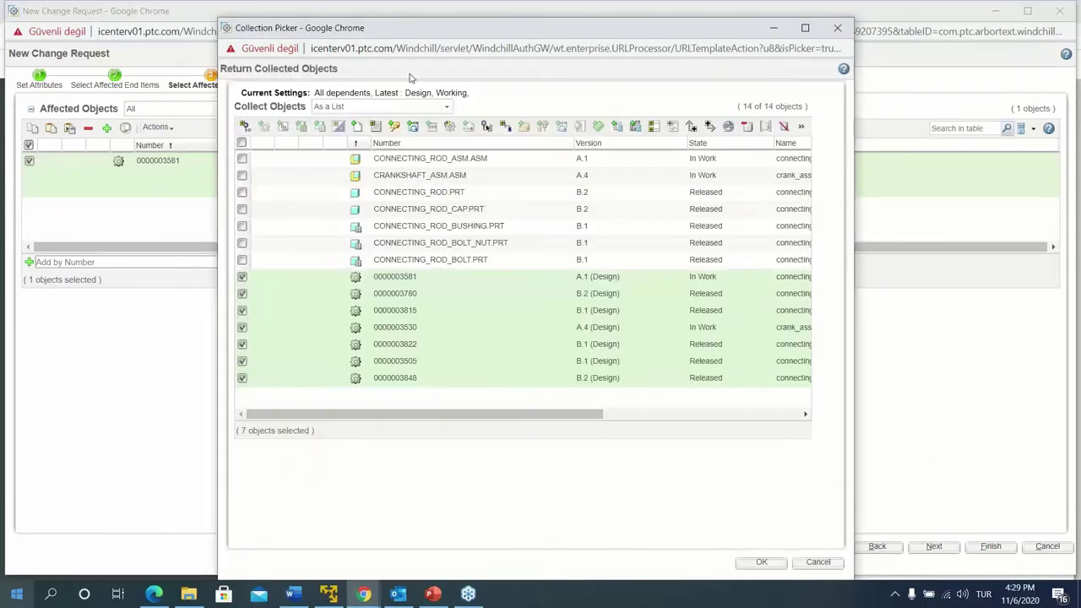
click(242, 143)
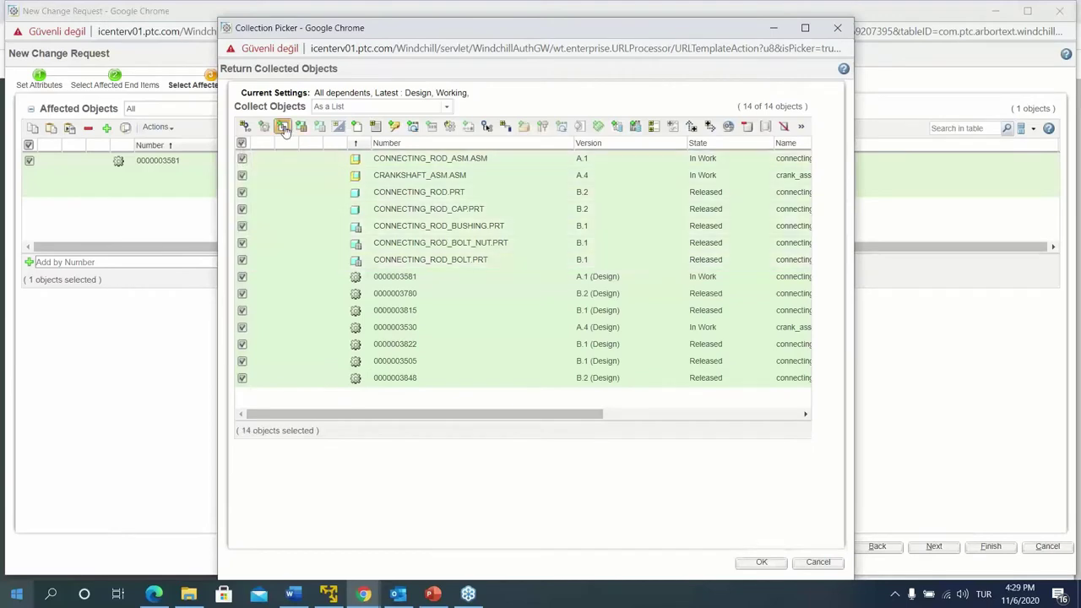
click(356, 126)
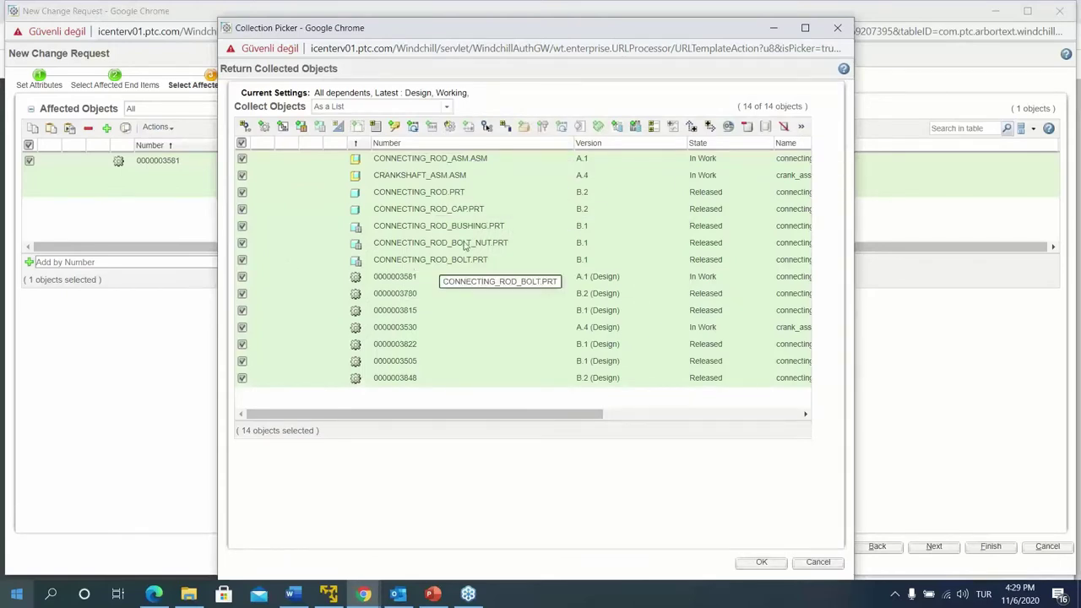
click(481, 217)
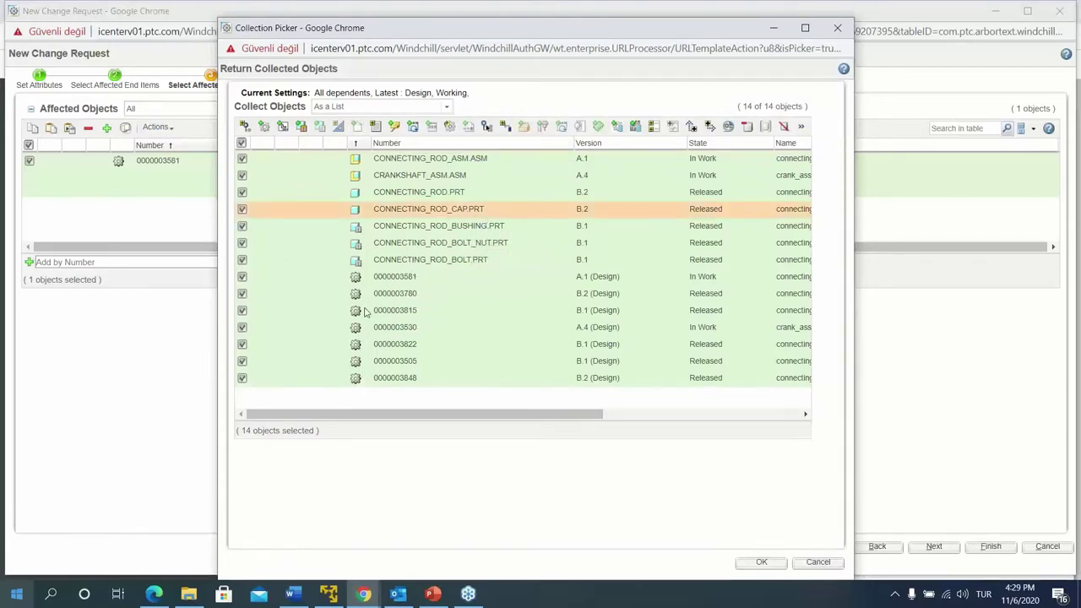
mouse_move(440, 415)
mouse_down()
mouse_move(633, 419)
mouse_move(441, 418)
mouse_up()
click(283, 126)
drag(546, 417, 237, 337)
click(242, 143)
click(473, 328)
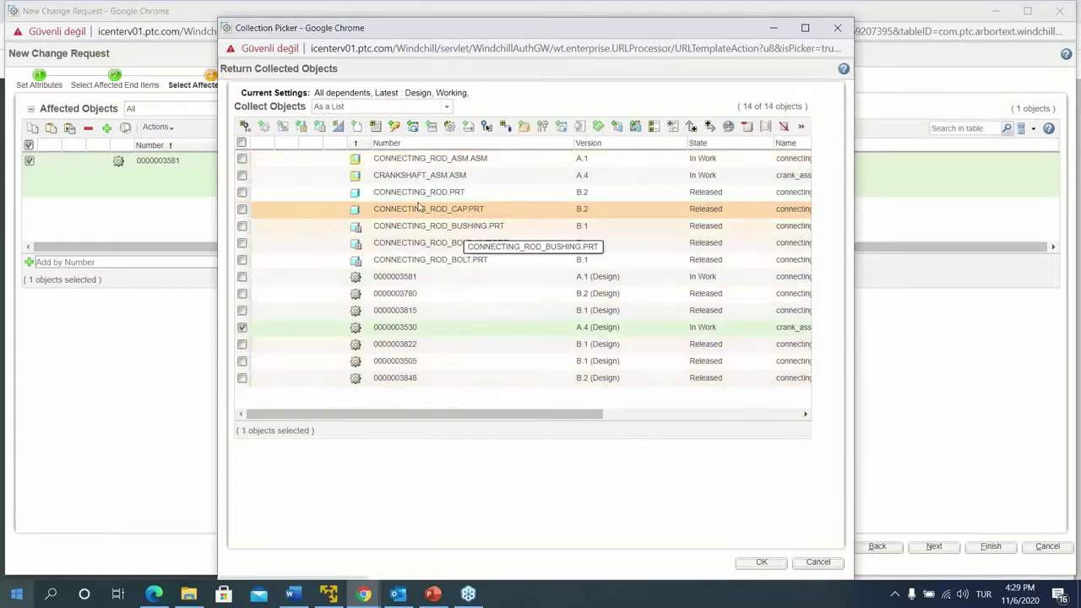
click(243, 176)
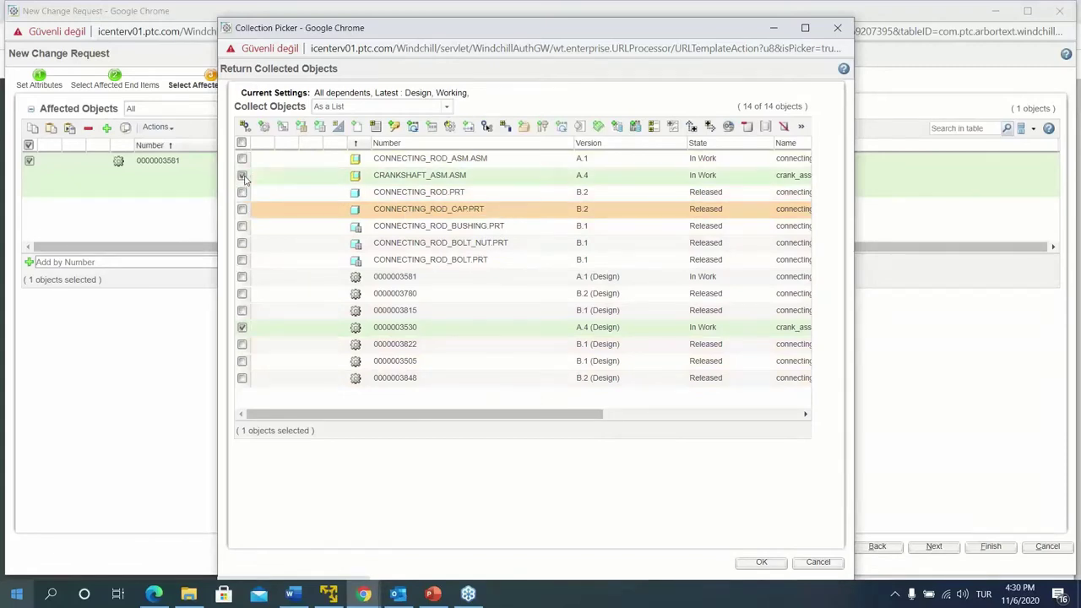
click(746, 125)
drag(478, 414, 410, 409)
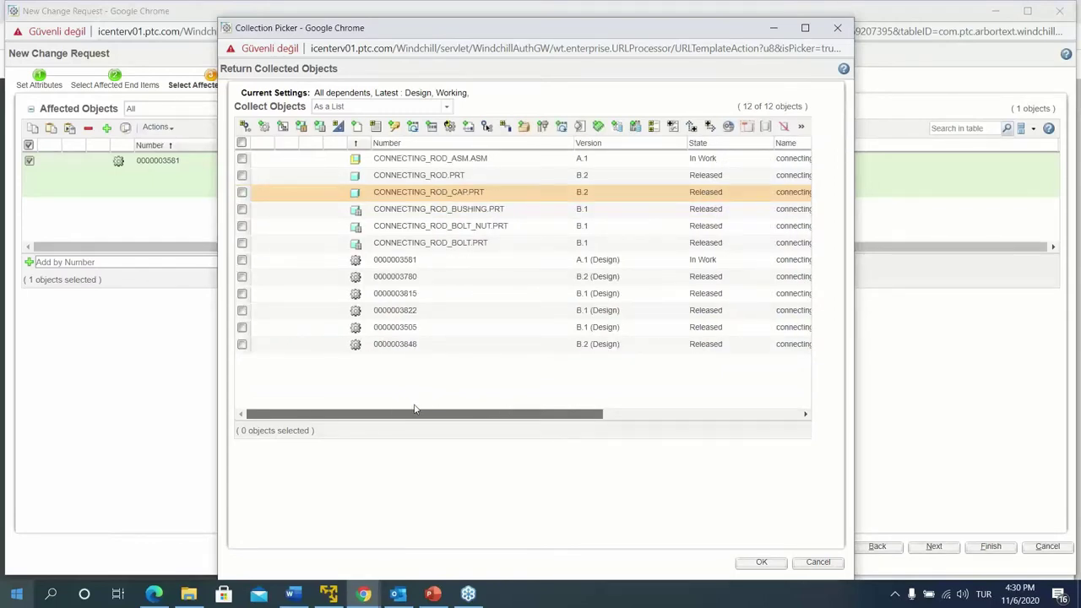
mouse_move(438, 400)
mouse_down()
mouse_move(699, 408)
mouse_move(428, 404)
mouse_up()
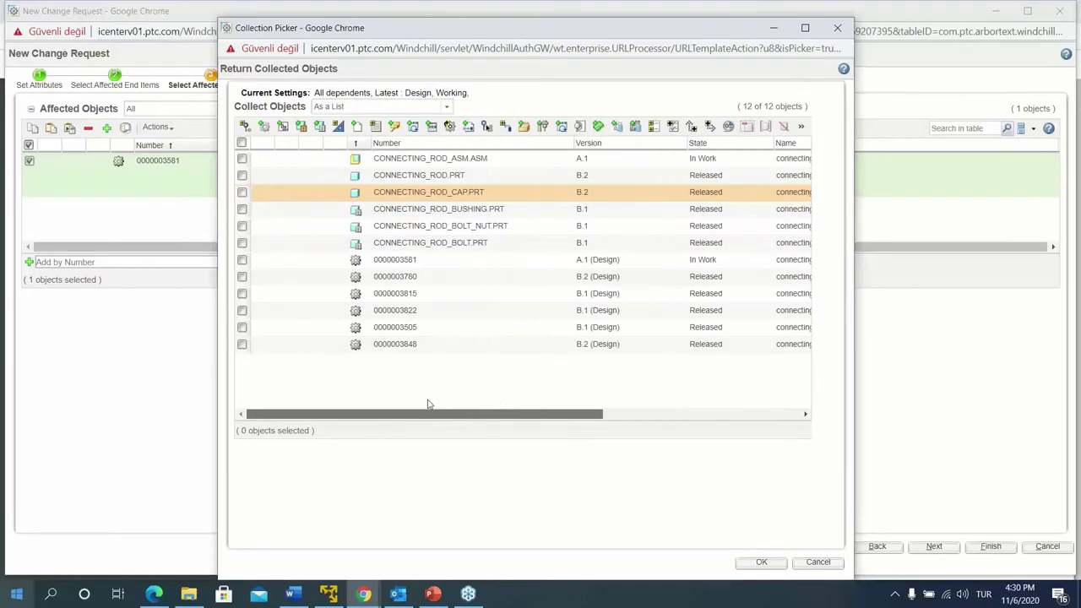
click(759, 562)
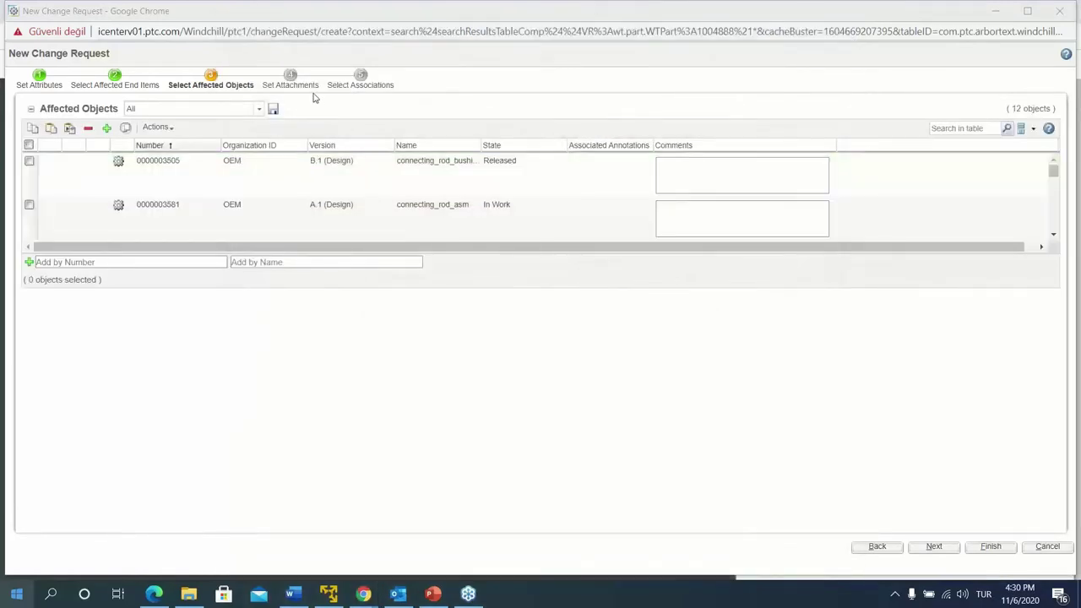
Review the 12 affected objects in an enlarged table, then advance to Set Attachments
drag(251, 289, 325, 505)
scroll(295, 353, down, 3)
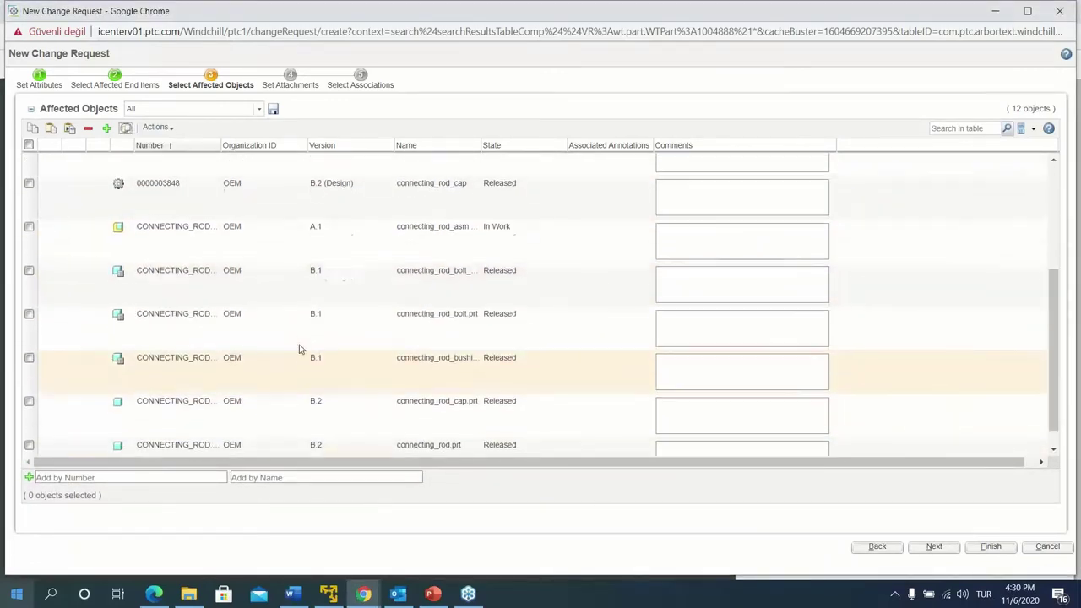
scroll(270, 334, up, 5)
click(131, 478)
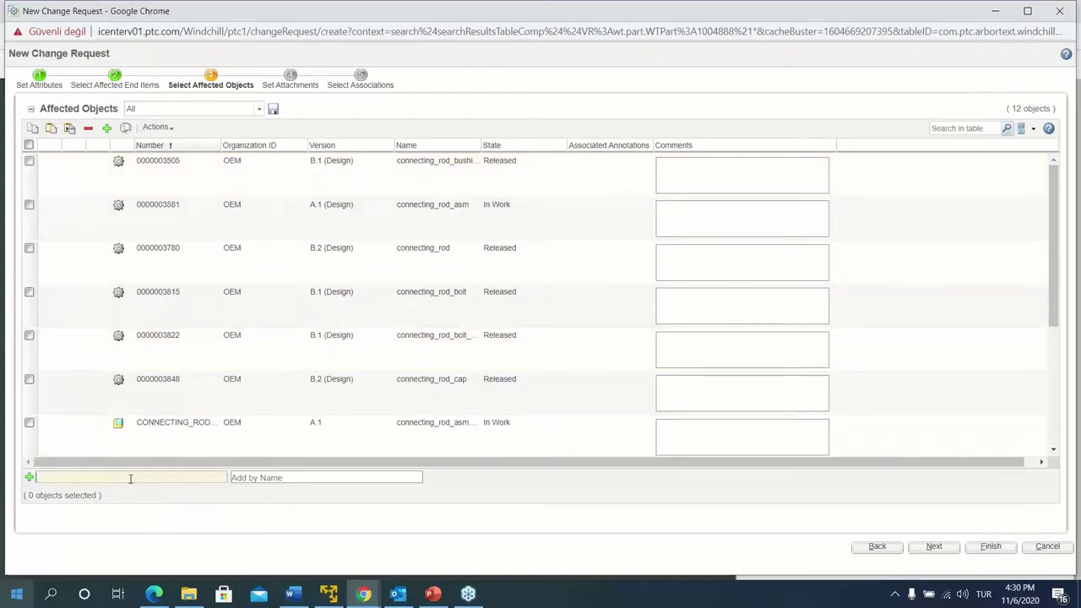
click(278, 479)
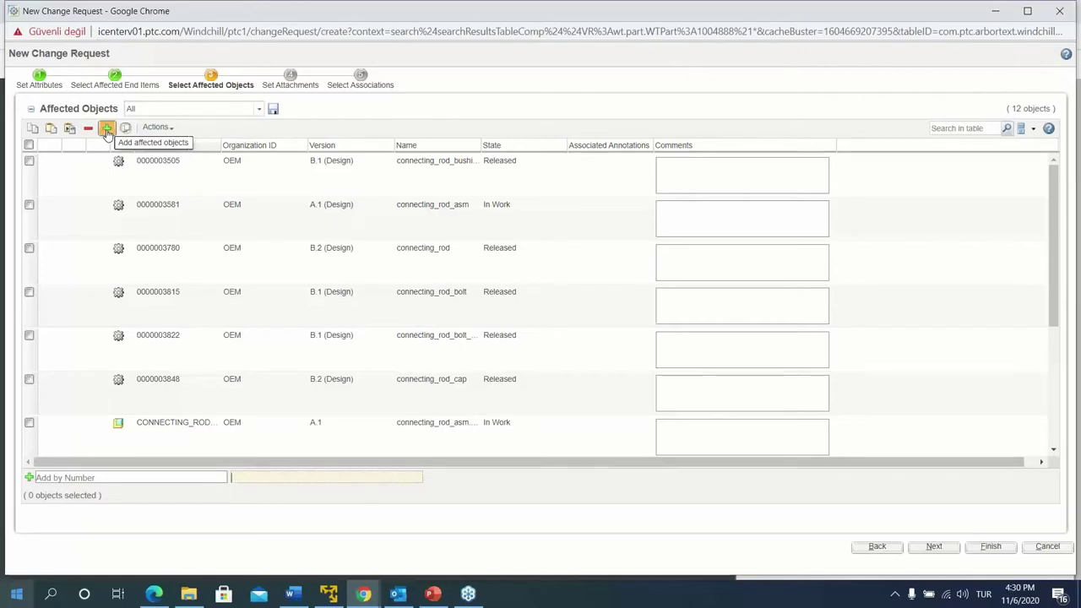
click(107, 128)
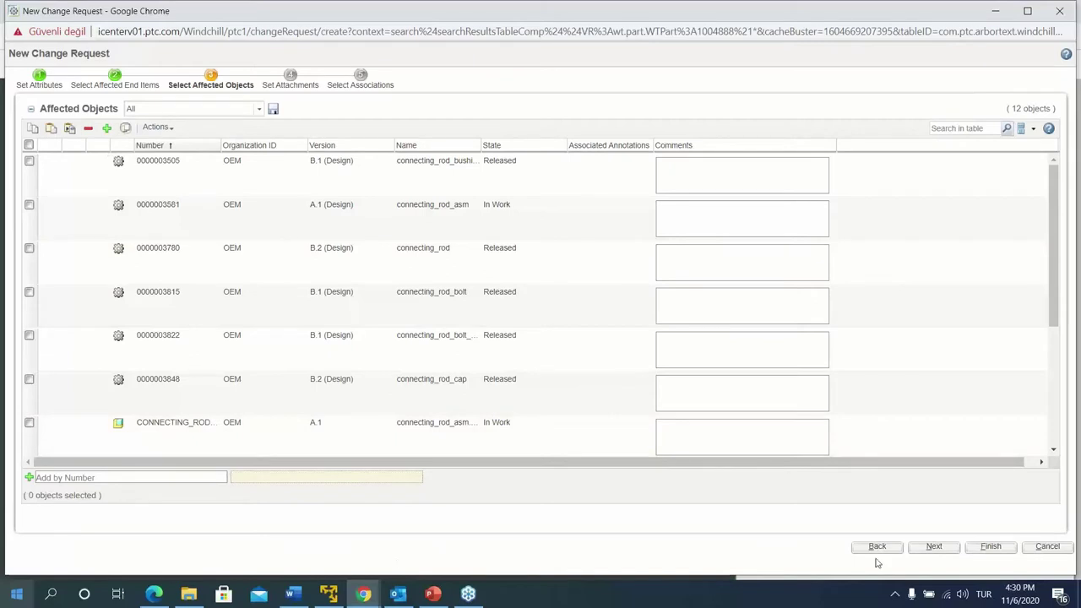
click(936, 547)
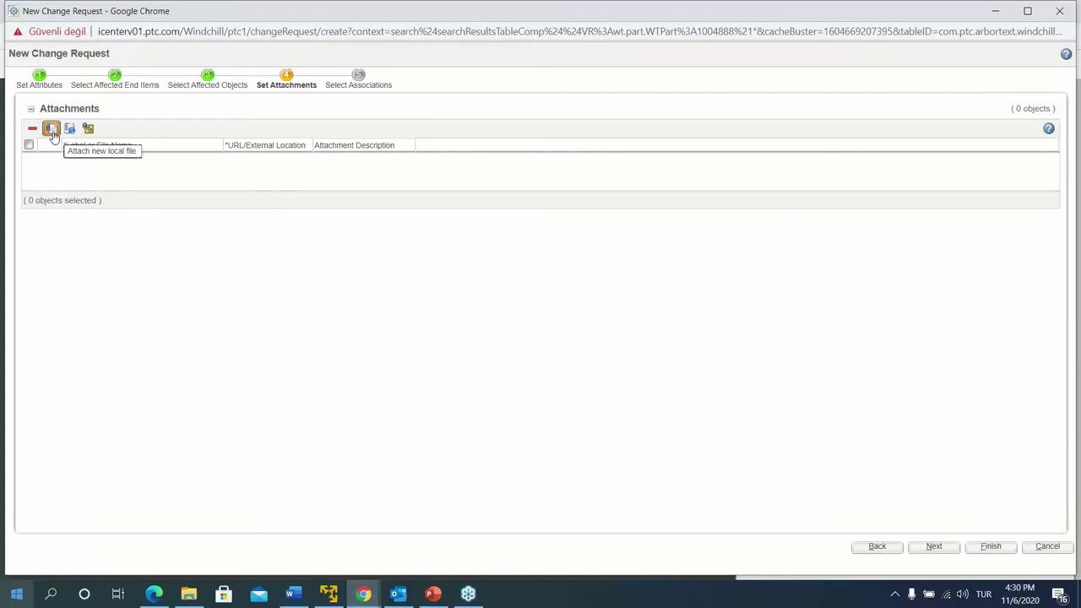
Attach Failure Picture.png from Desktop\Change Management and advance to the Select Associations step
click(51, 130)
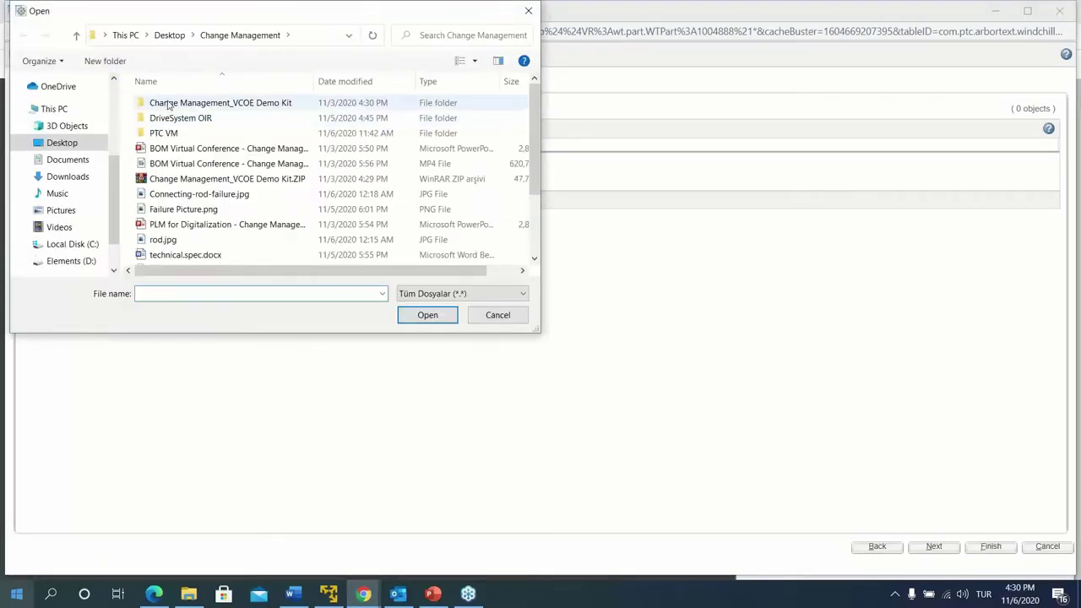
click(170, 105)
double_click(193, 111)
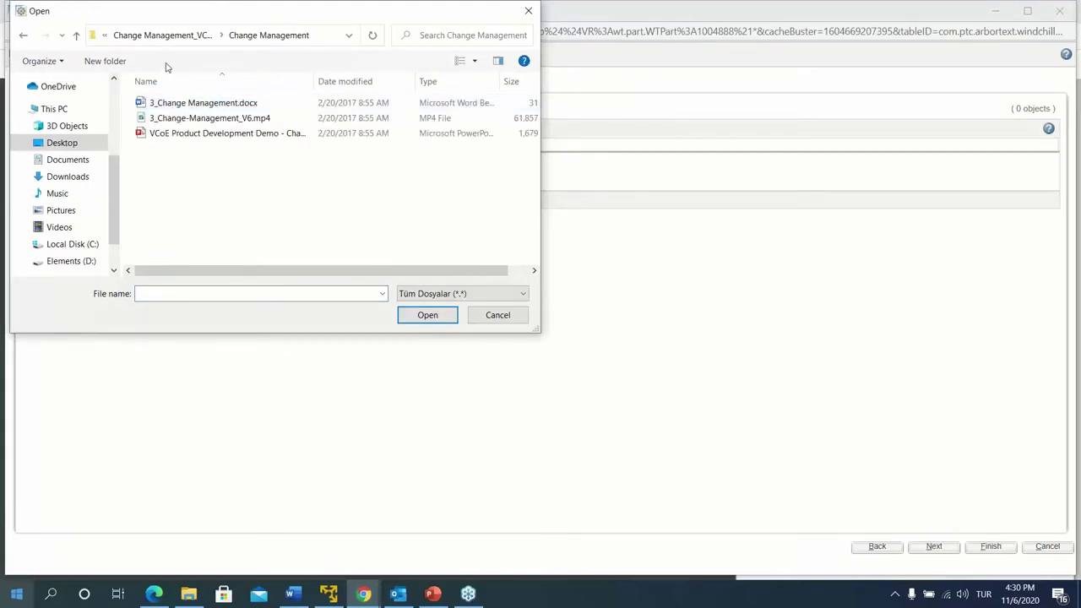
key(alt+Up)
key(alt+Up)
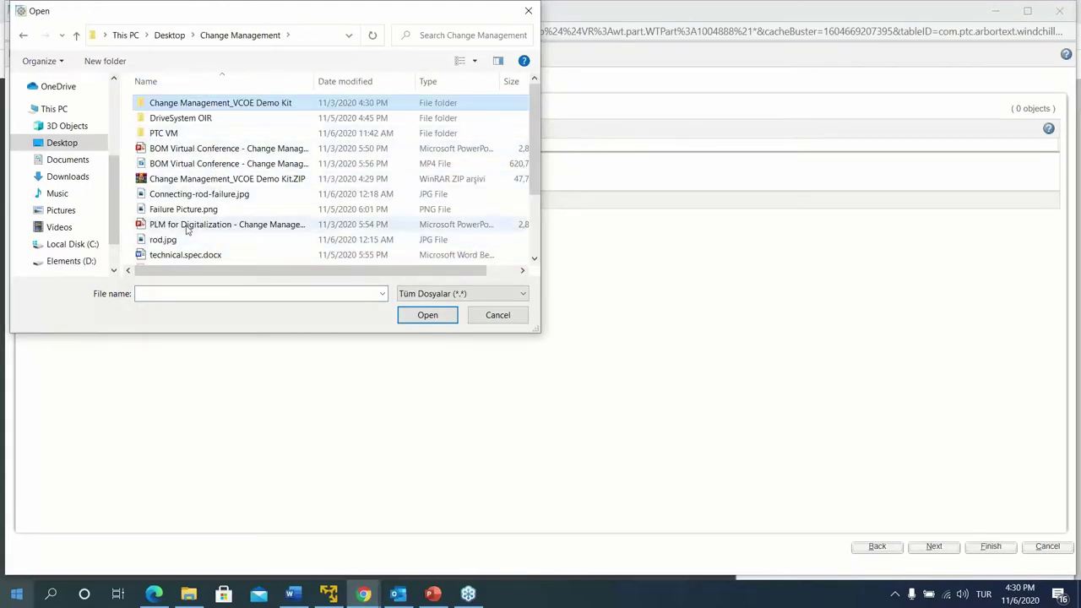
scroll(188, 230, down, 1)
click(183, 165)
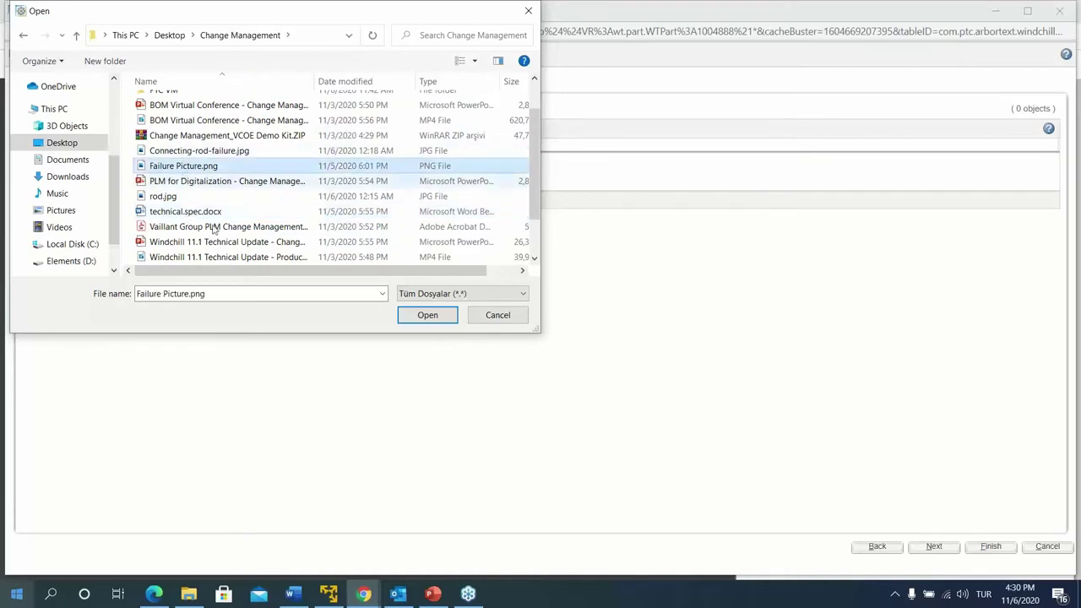
click(413, 314)
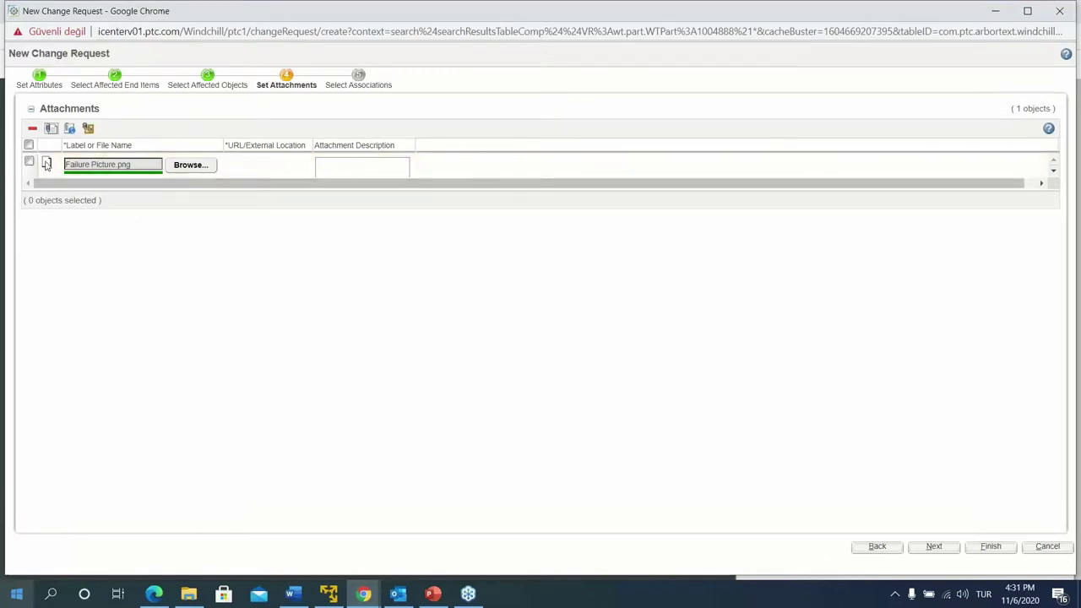
drag(233, 213, 237, 285)
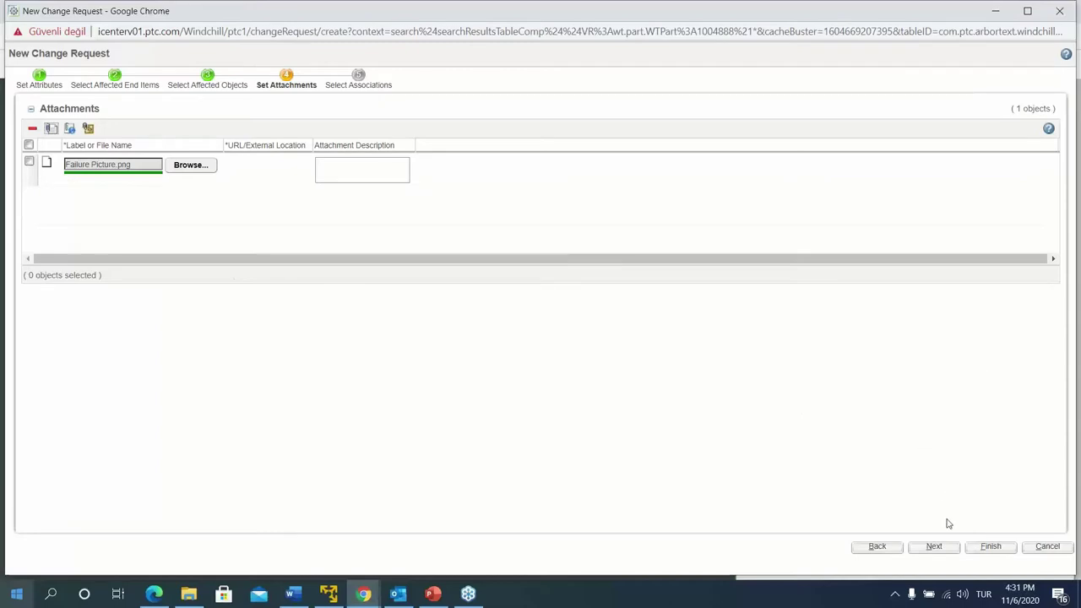
click(936, 549)
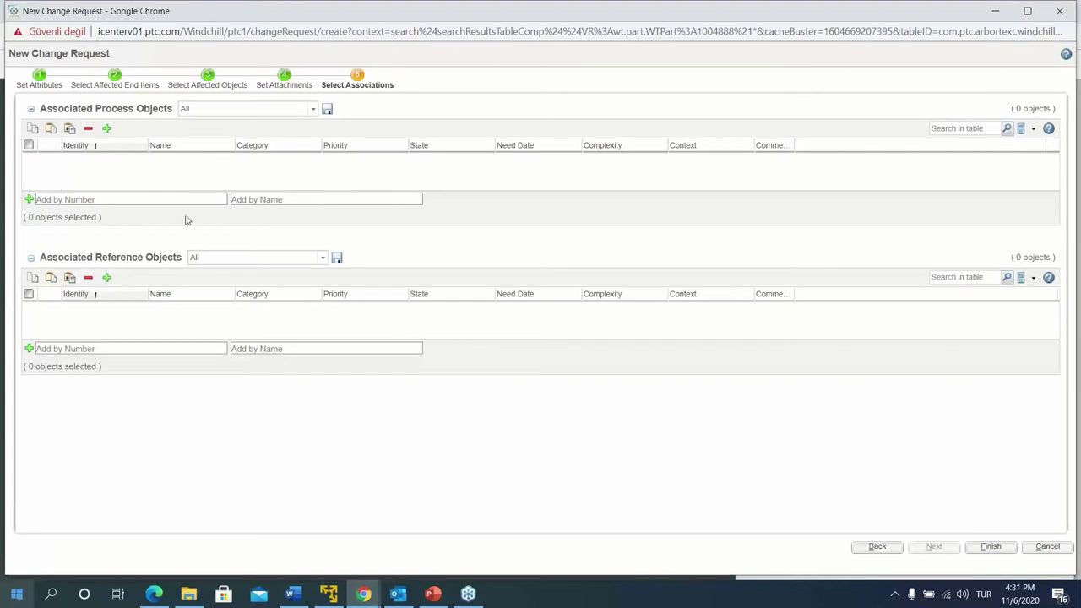
Finish the New Change Request wizard and choose Submit Later
click(991, 546)
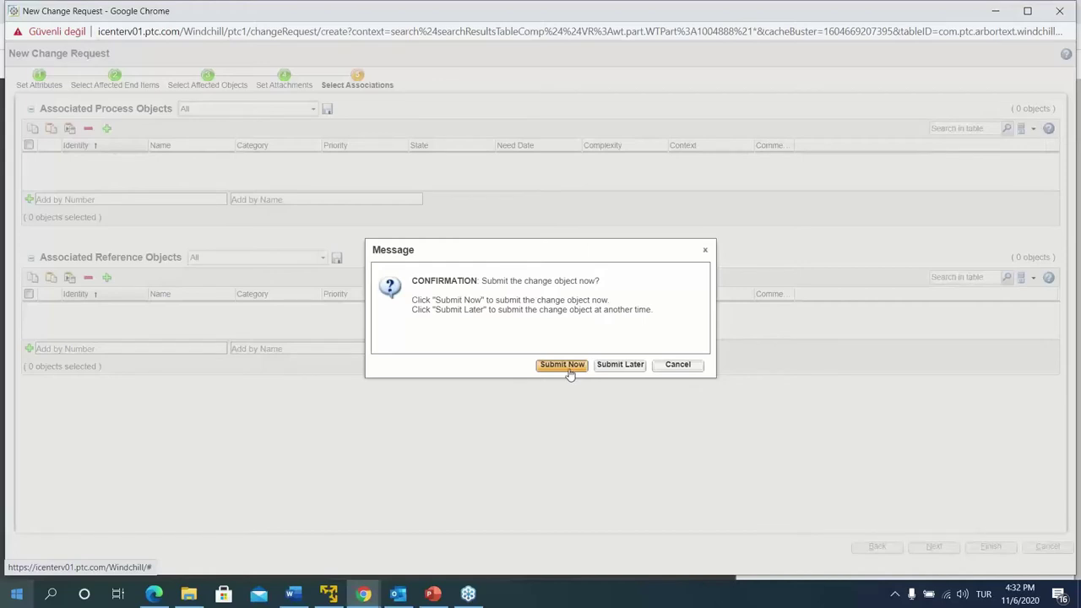
click(636, 368)
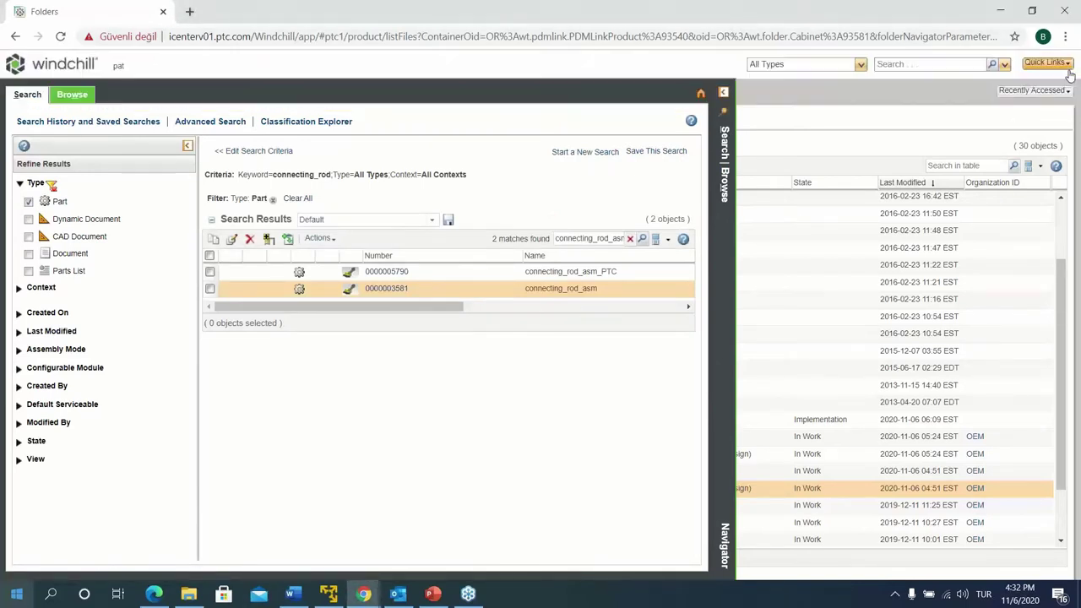
On the home page, widen the task Name column and switch My Tasks to the Open view
click(76, 61)
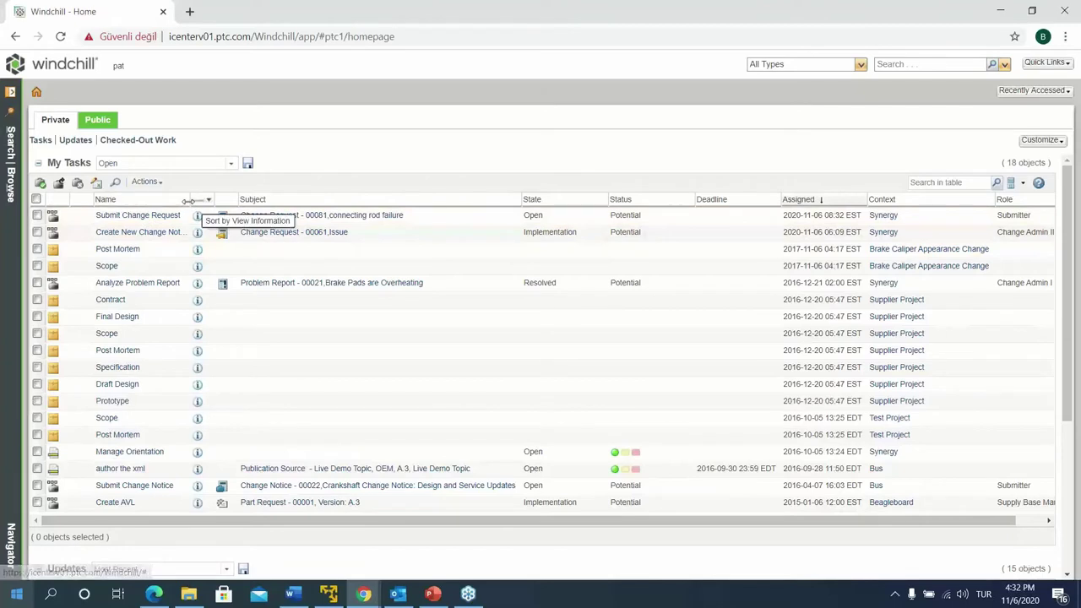
drag(191, 200, 259, 201)
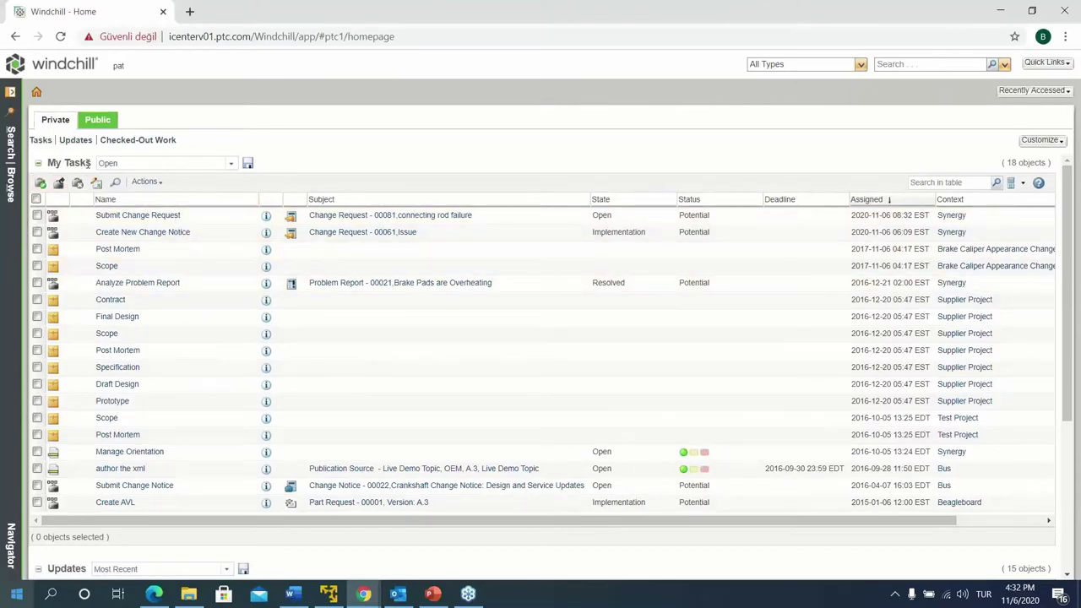
click(229, 167)
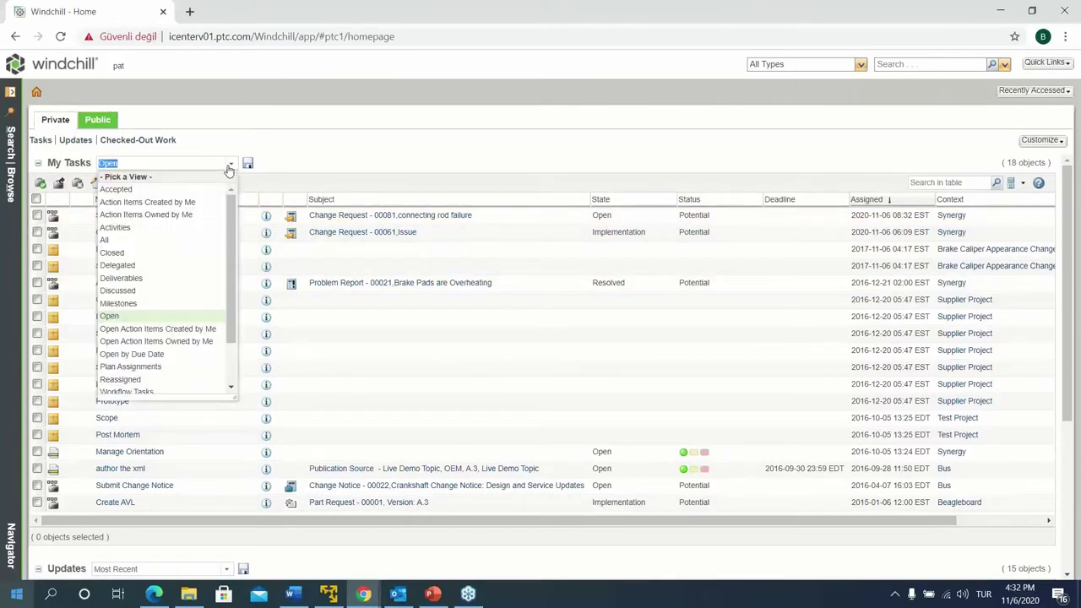
click(122, 318)
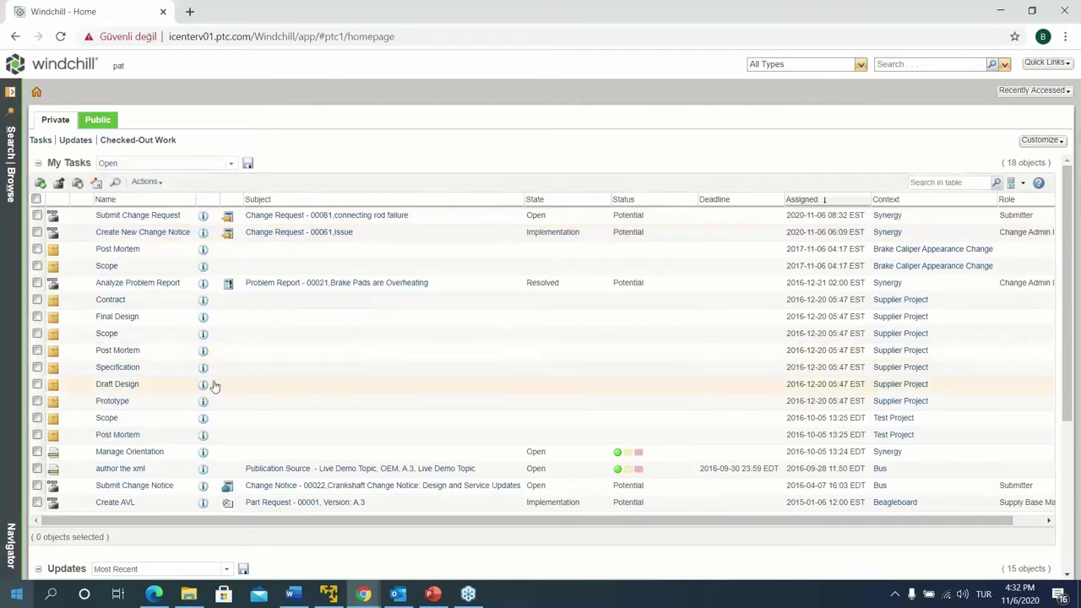
scroll(228, 314, down, 3)
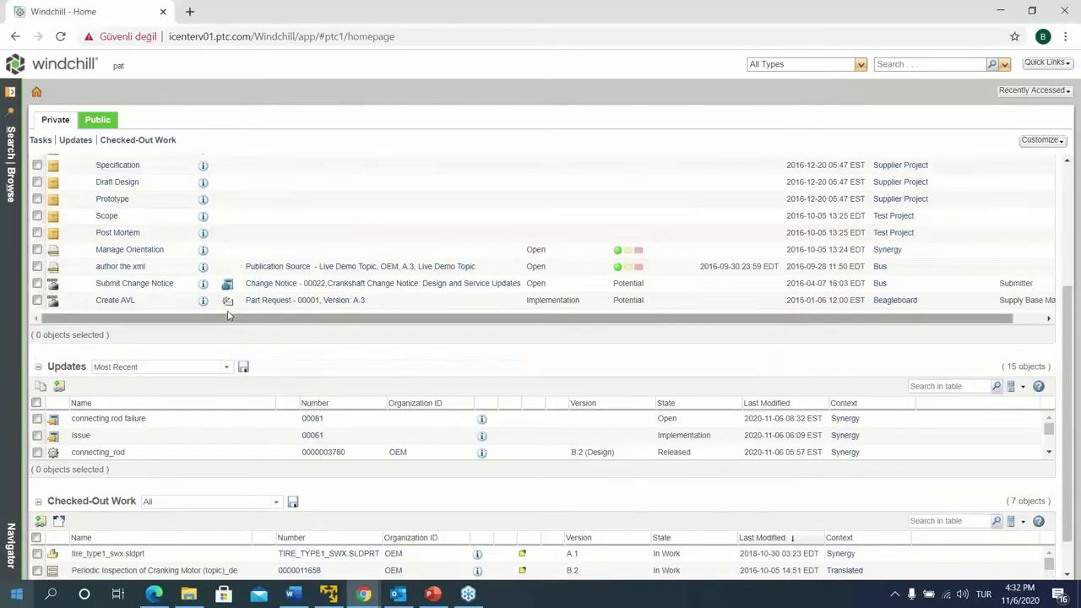
scroll(228, 315, up, 3)
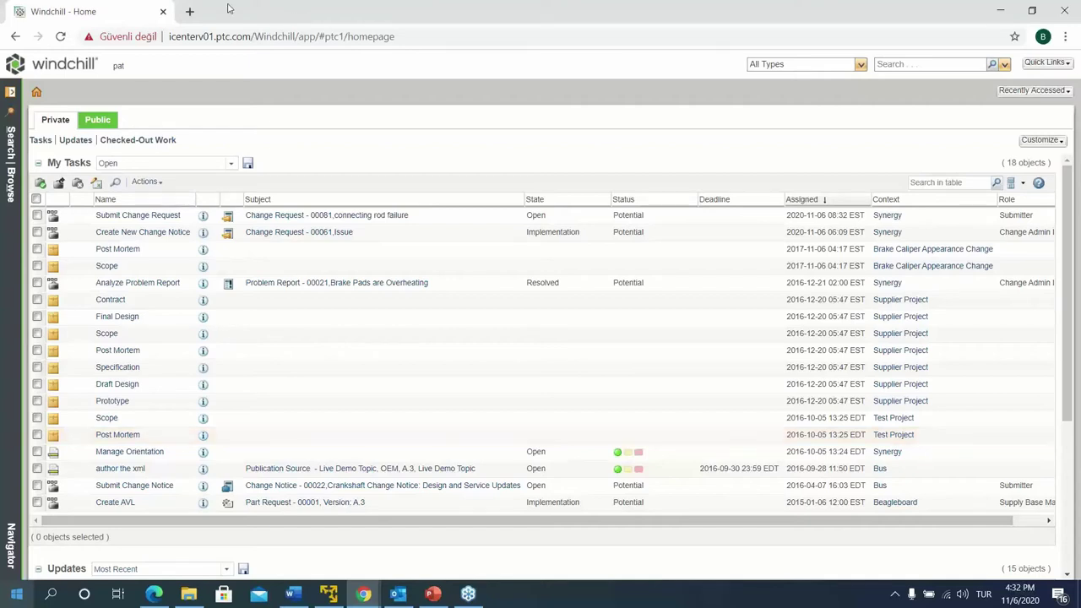
Open change request 00081, enlarge its Affected Objects table, and bring up the Actions menu
click(398, 216)
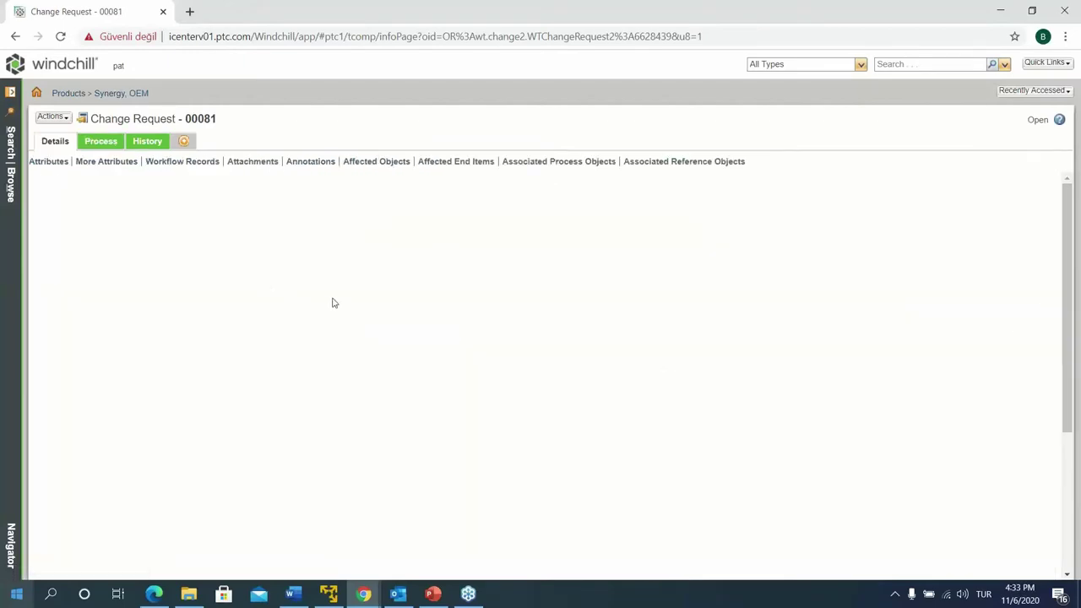
scroll(350, 384, down, 5)
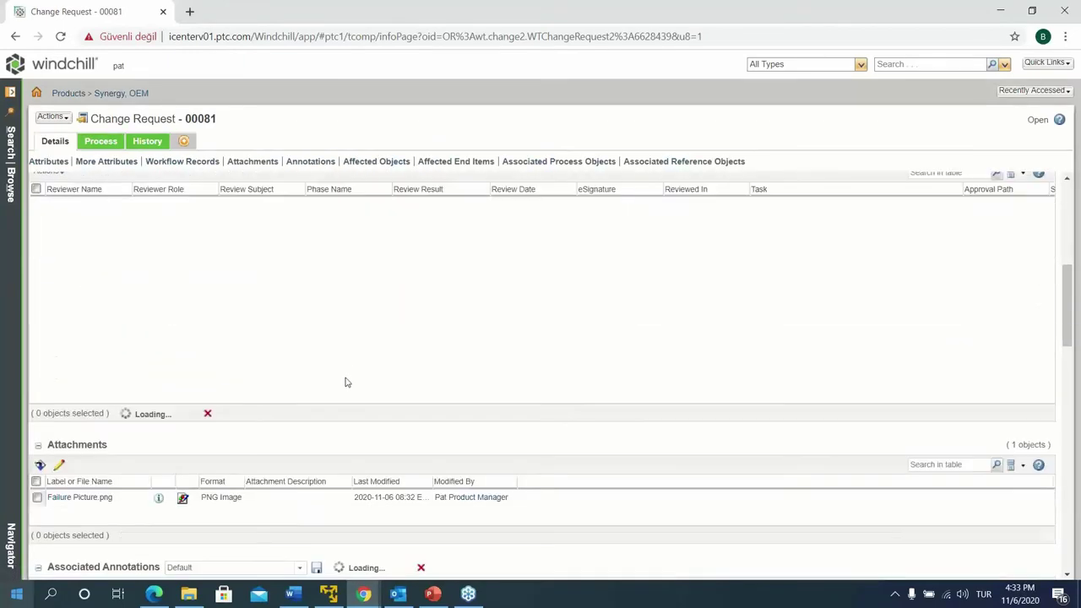
scroll(200, 437, down, 2)
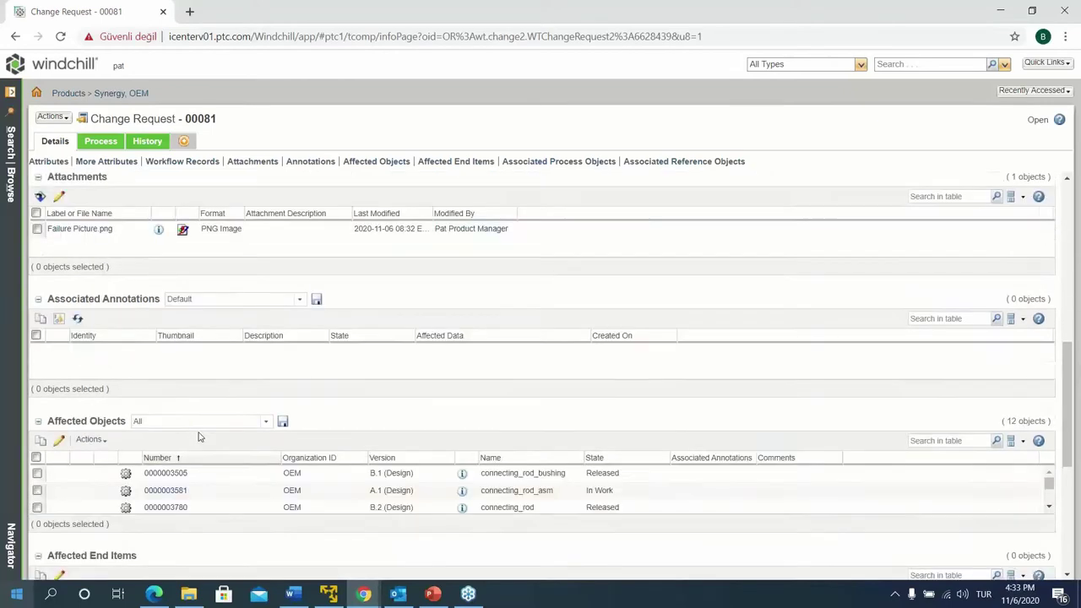
drag(472, 496, 506, 554)
drag(537, 467, 481, 464)
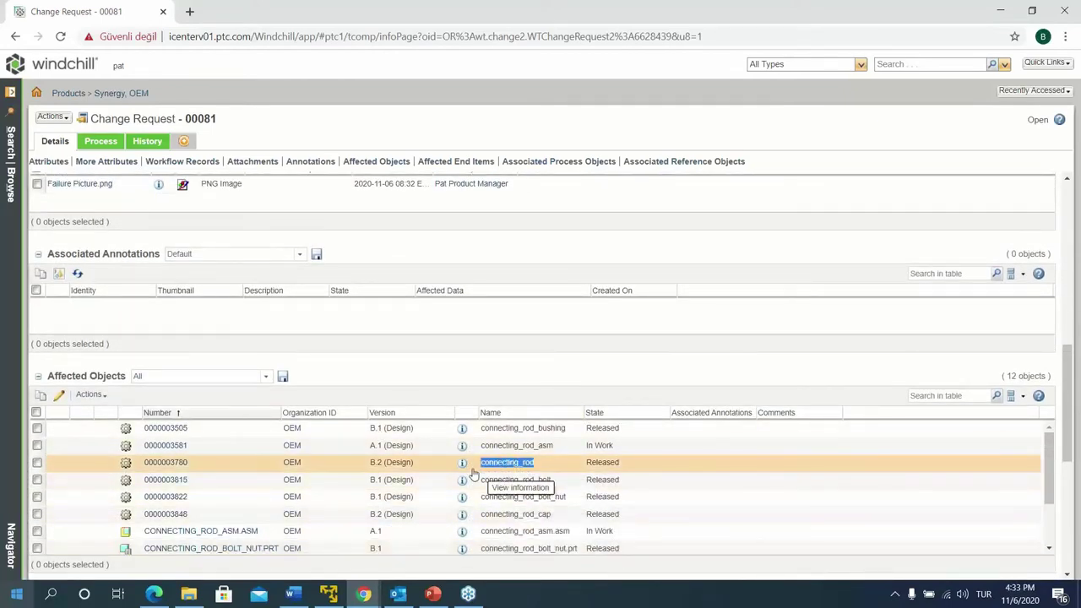
click(52, 118)
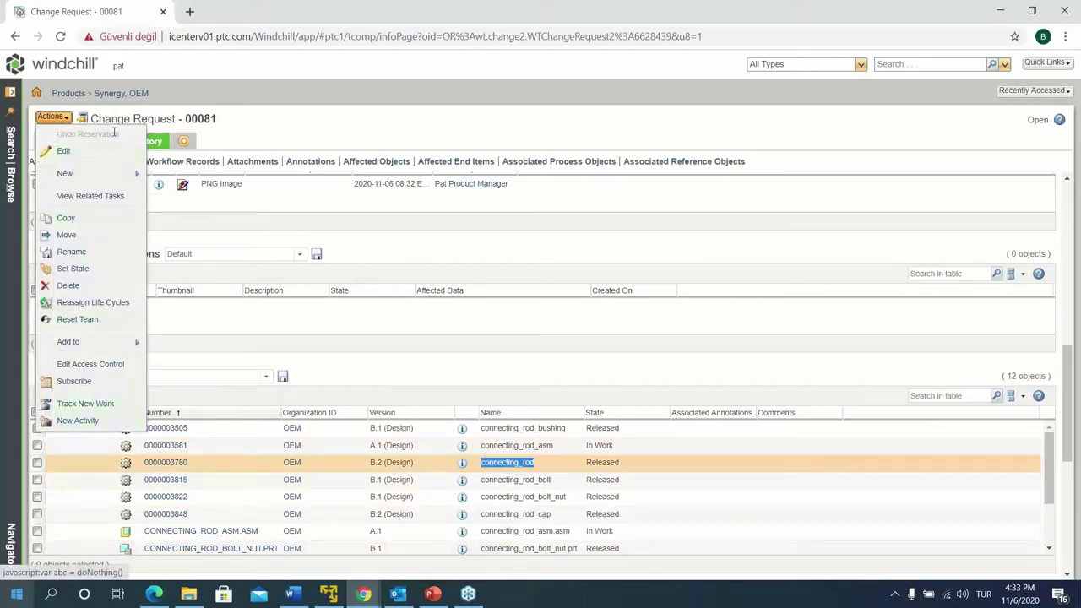
click(52, 152)
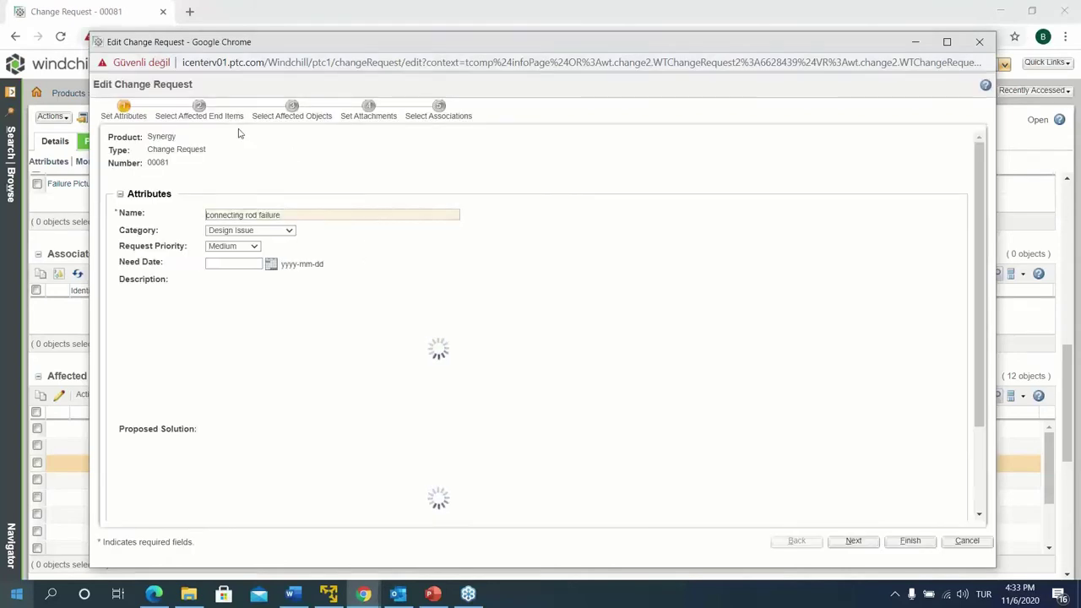
click(295, 118)
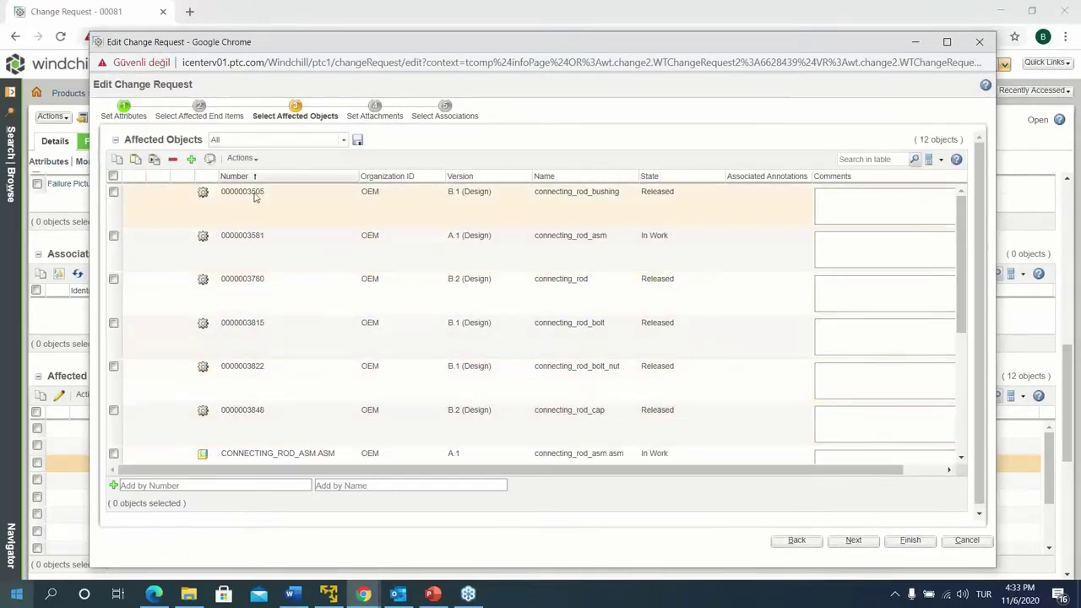
scroll(356, 380, down, 1)
scroll(356, 381, up, 1)
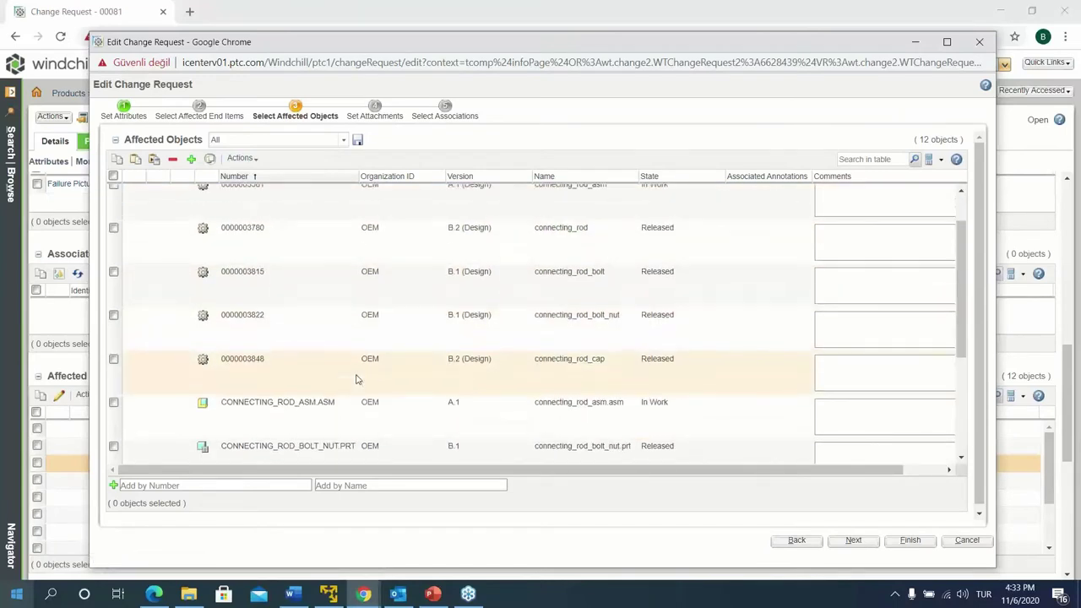
right_click(414, 293)
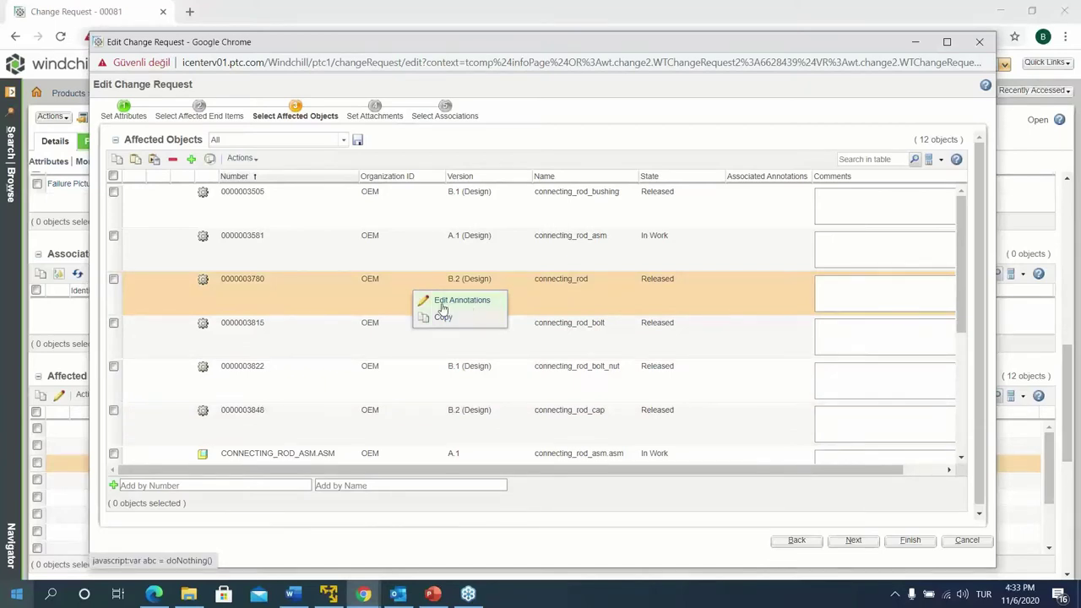
click(442, 306)
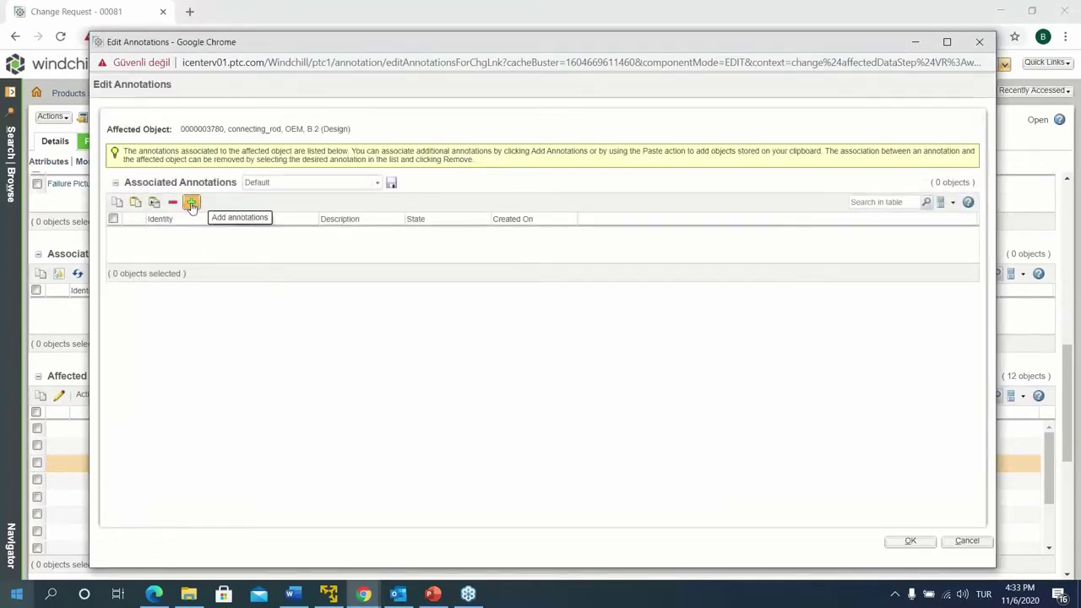
click(192, 204)
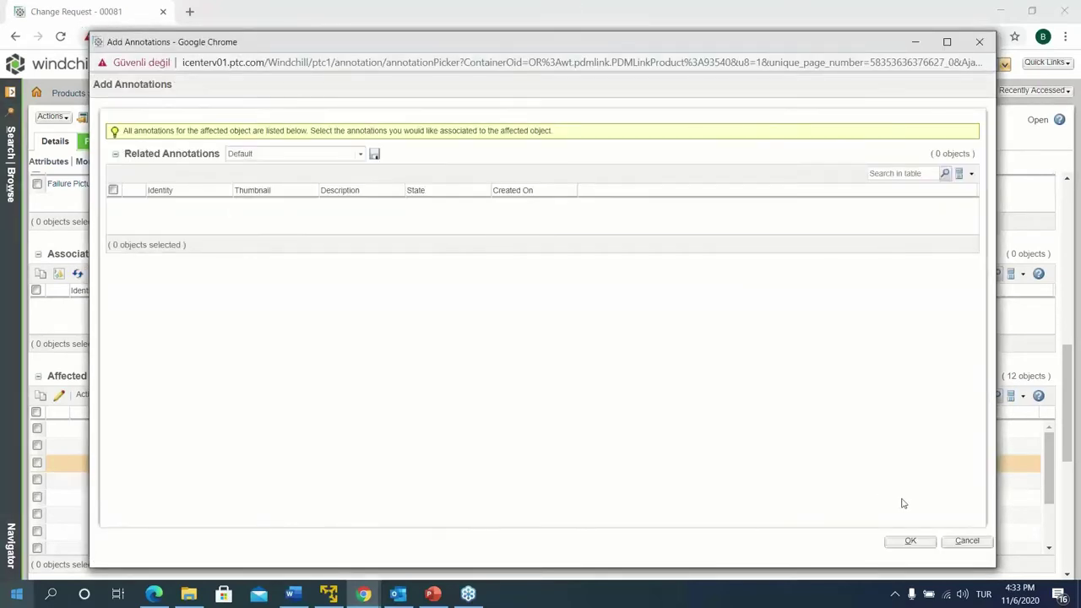
click(967, 542)
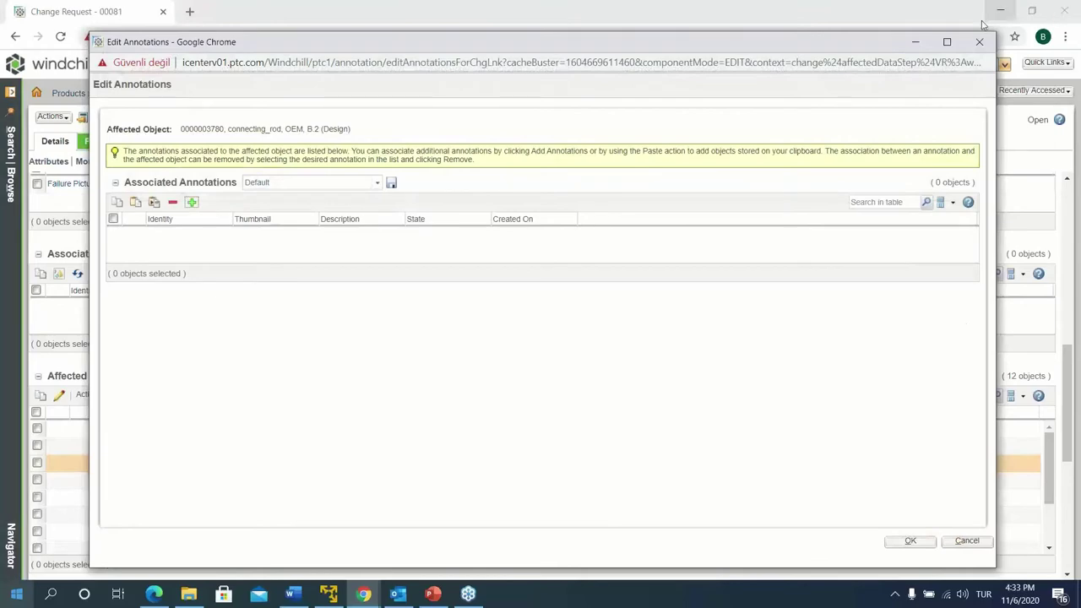
click(979, 41)
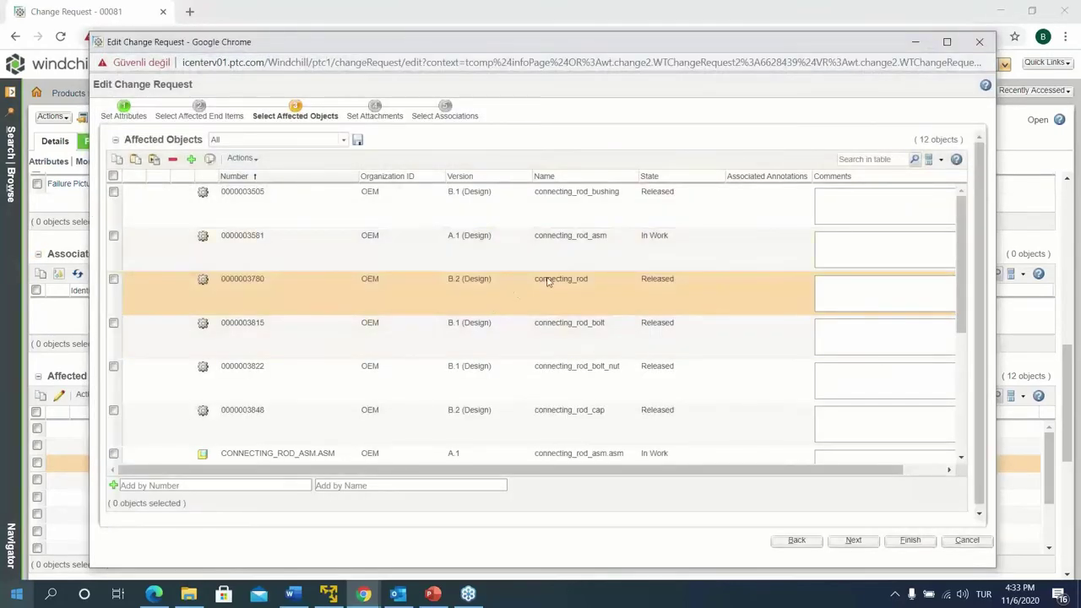
click(916, 41)
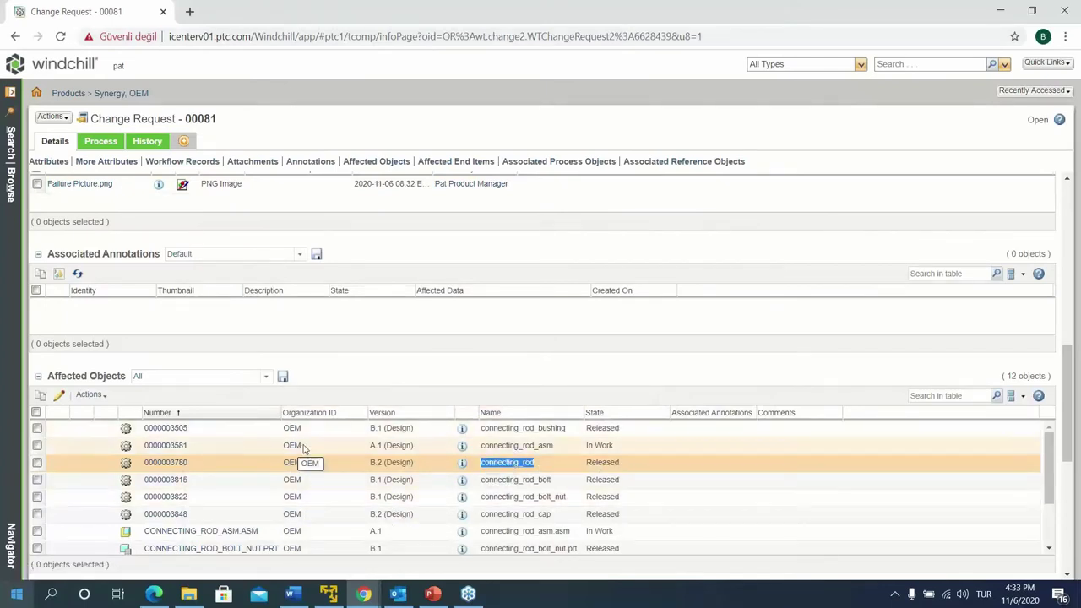
click(165, 445)
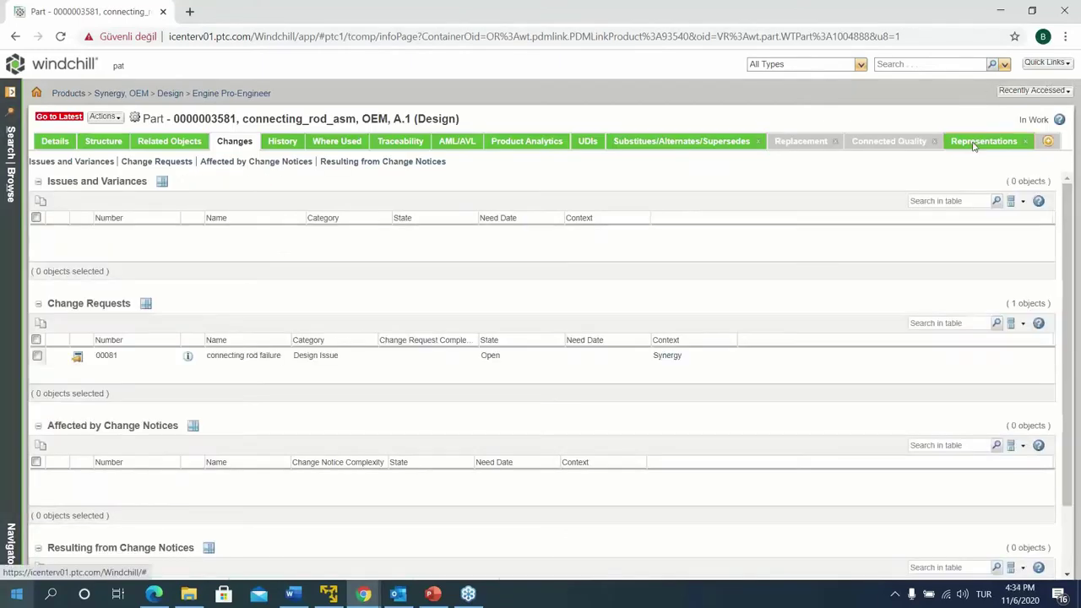
click(974, 146)
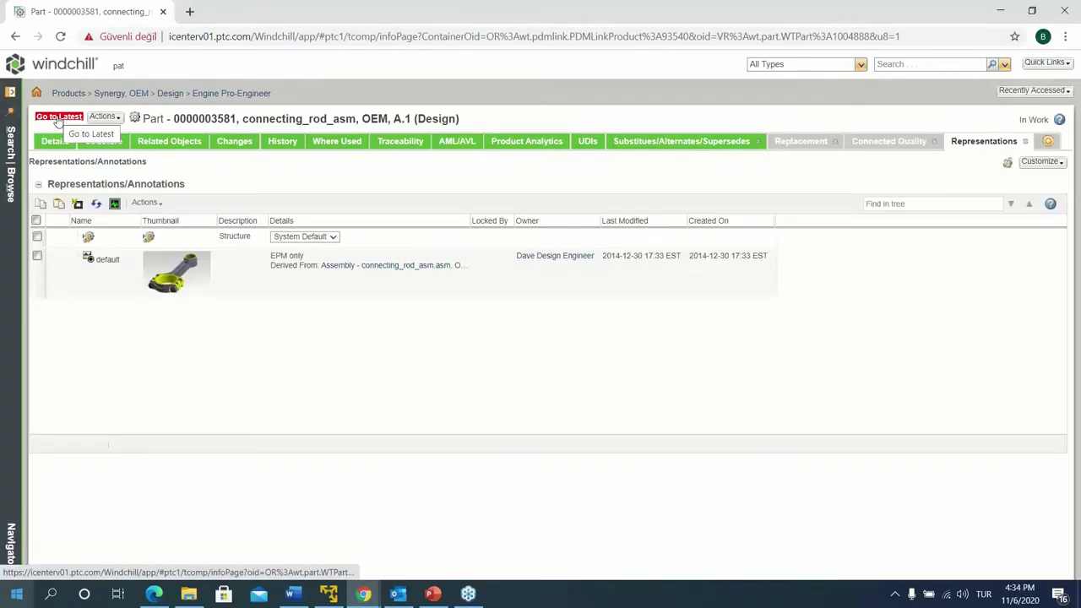
click(57, 117)
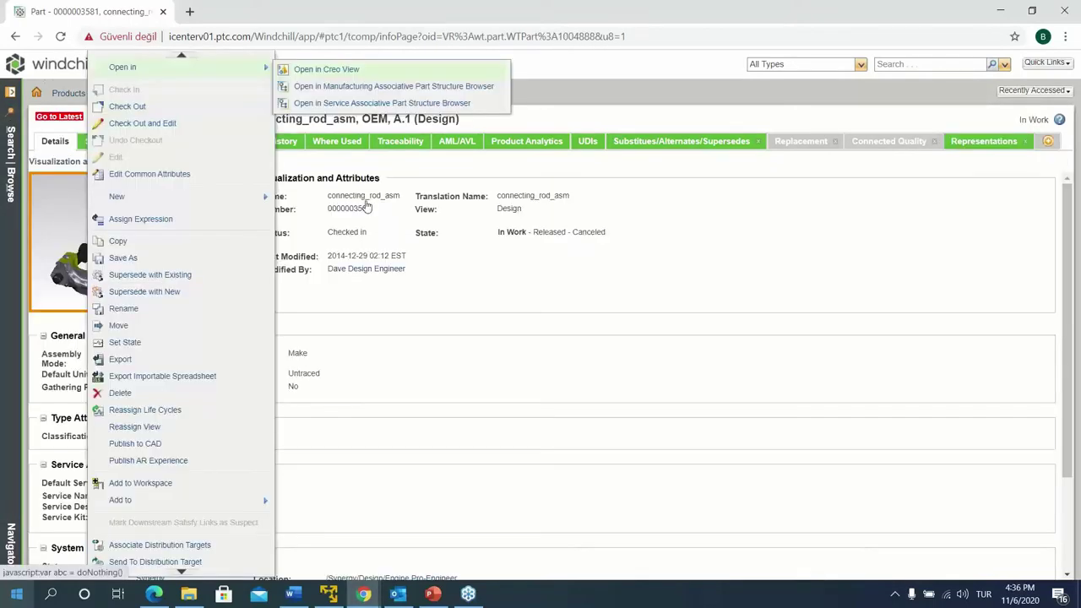
Open the assembly in Creo View Lite, maximized, with every part shown
click(326, 68)
click(551, 157)
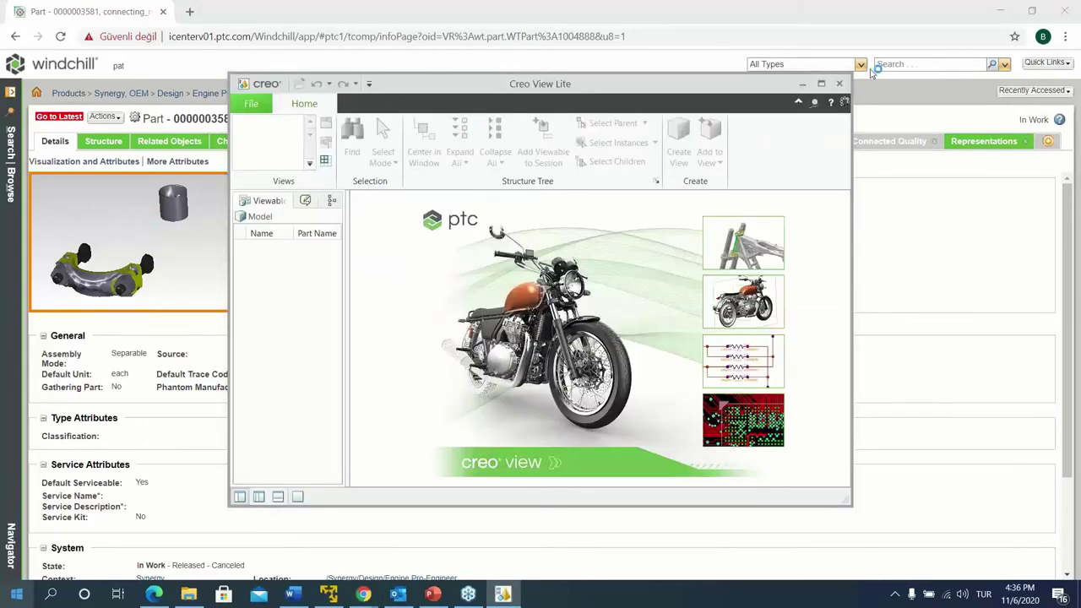
click(822, 84)
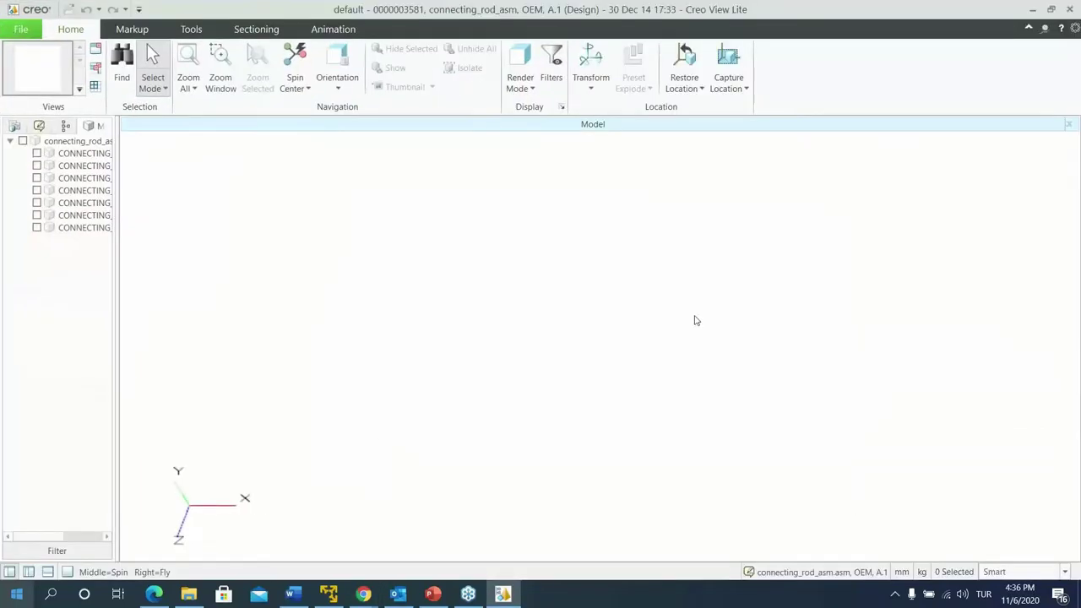
click(23, 142)
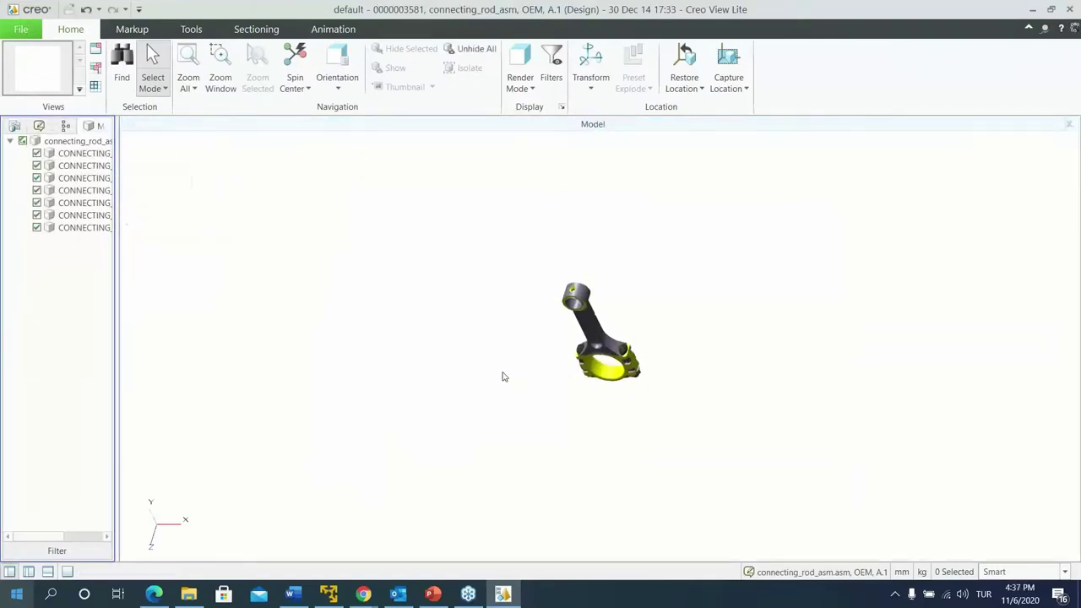
Draw a straight leader line to the rod shank and attach an 'Attention' note
click(132, 28)
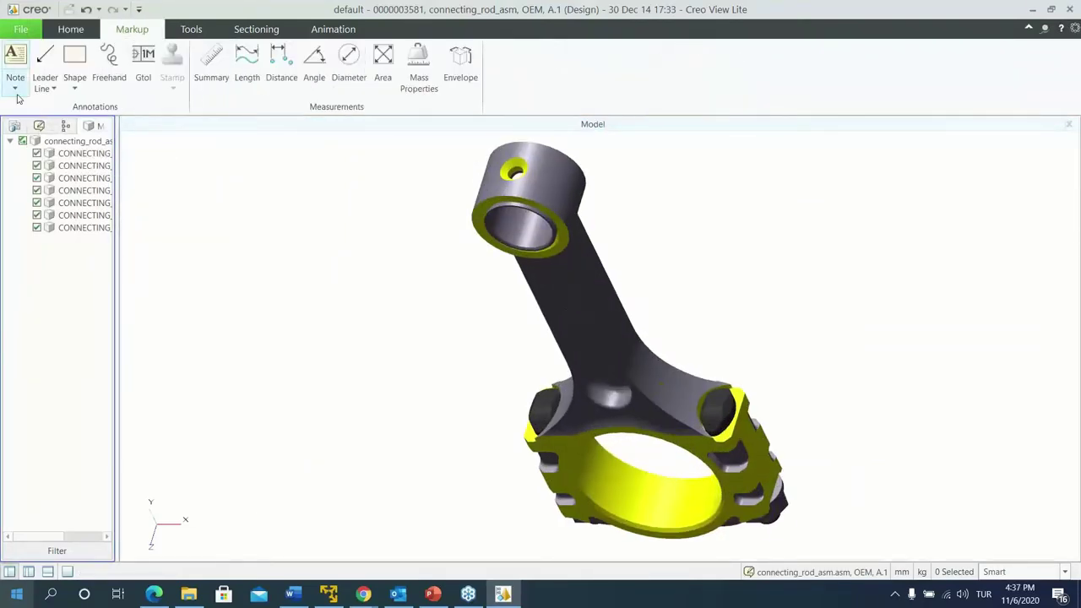
click(52, 88)
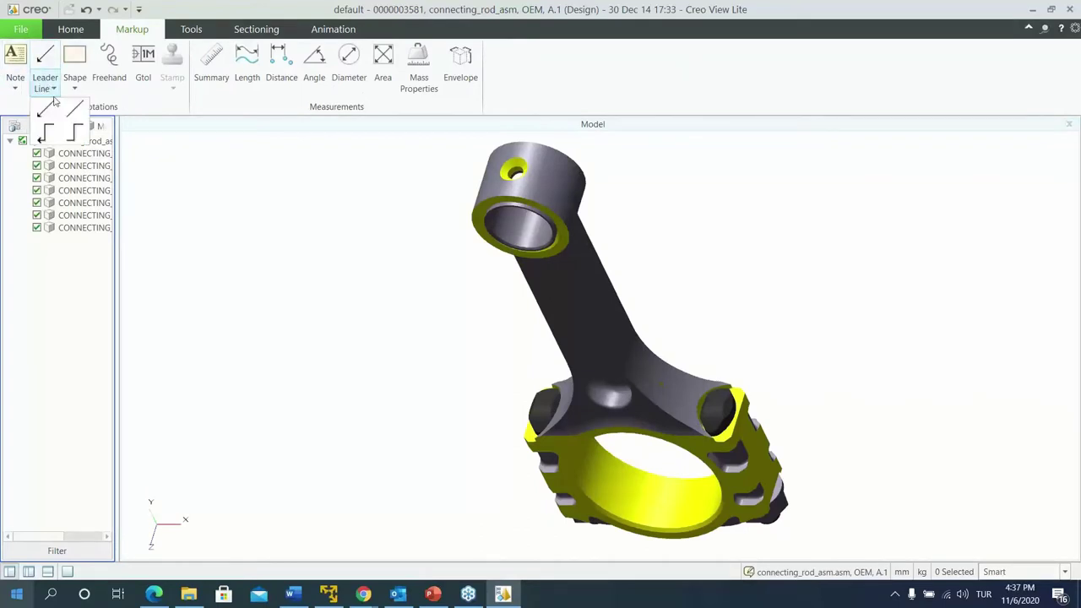
click(46, 108)
drag(542, 327, 424, 335)
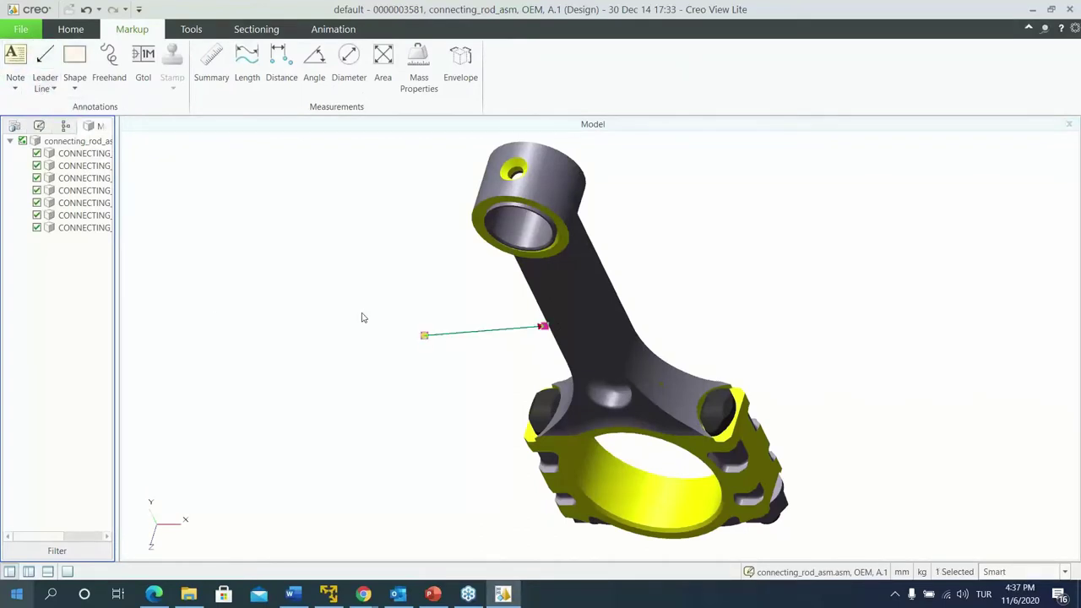
click(16, 61)
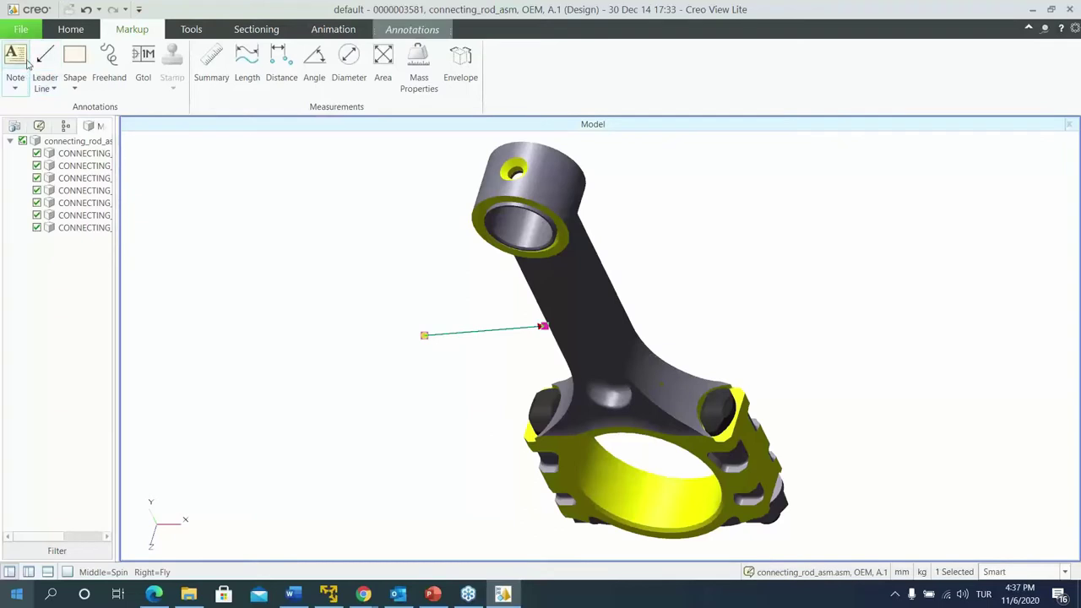
click(411, 337)
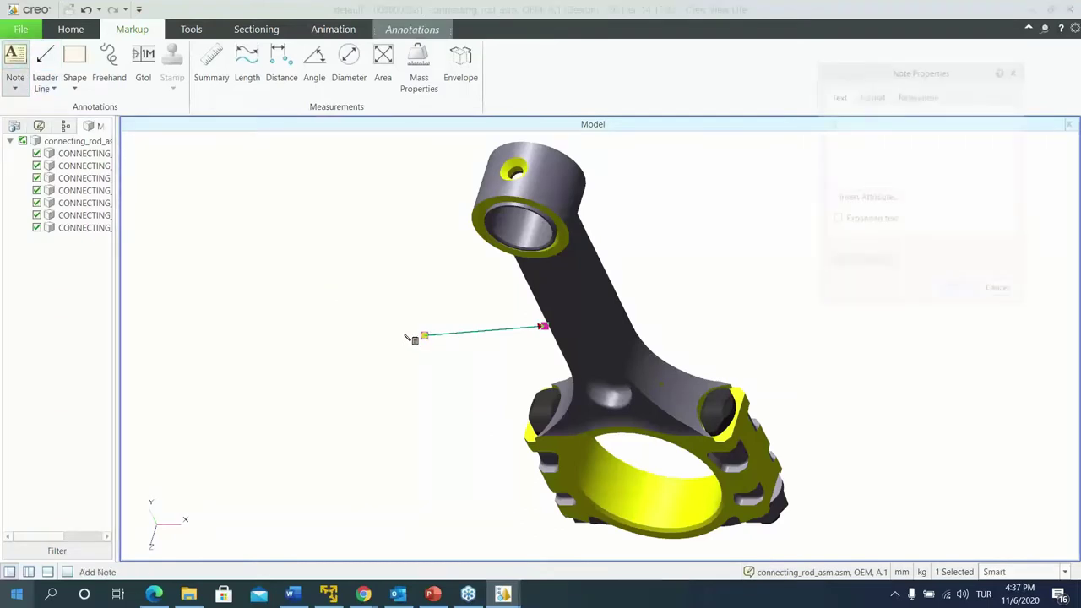
click(857, 123)
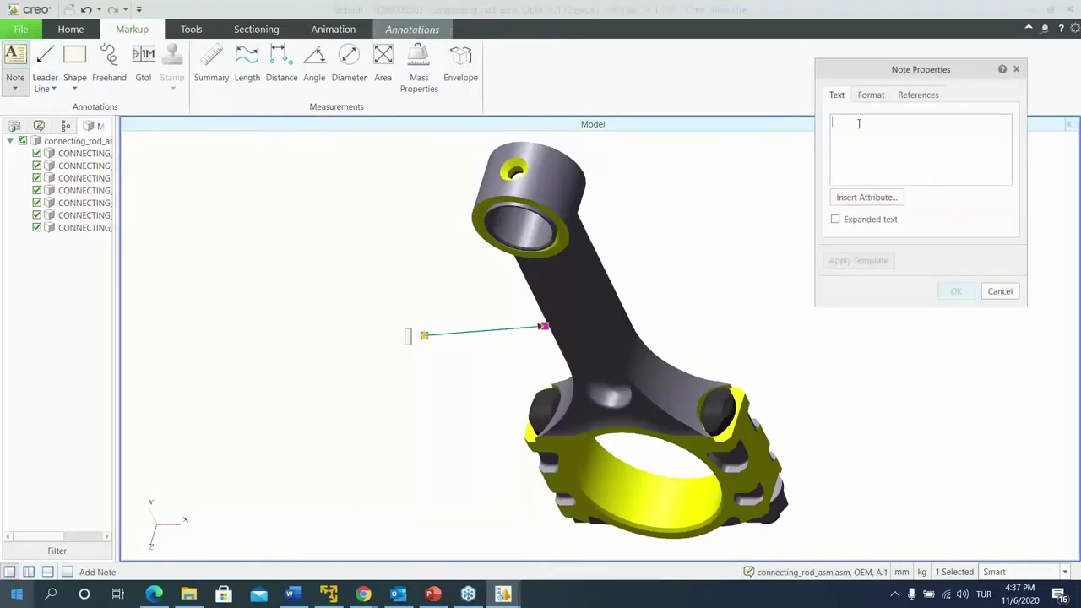
text(Attention)
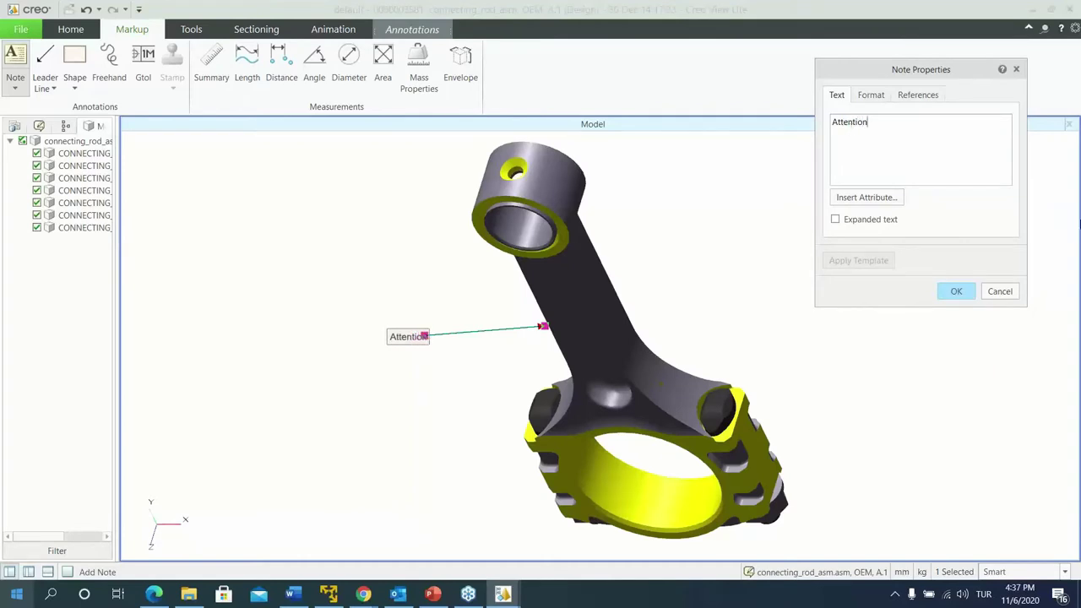
click(956, 293)
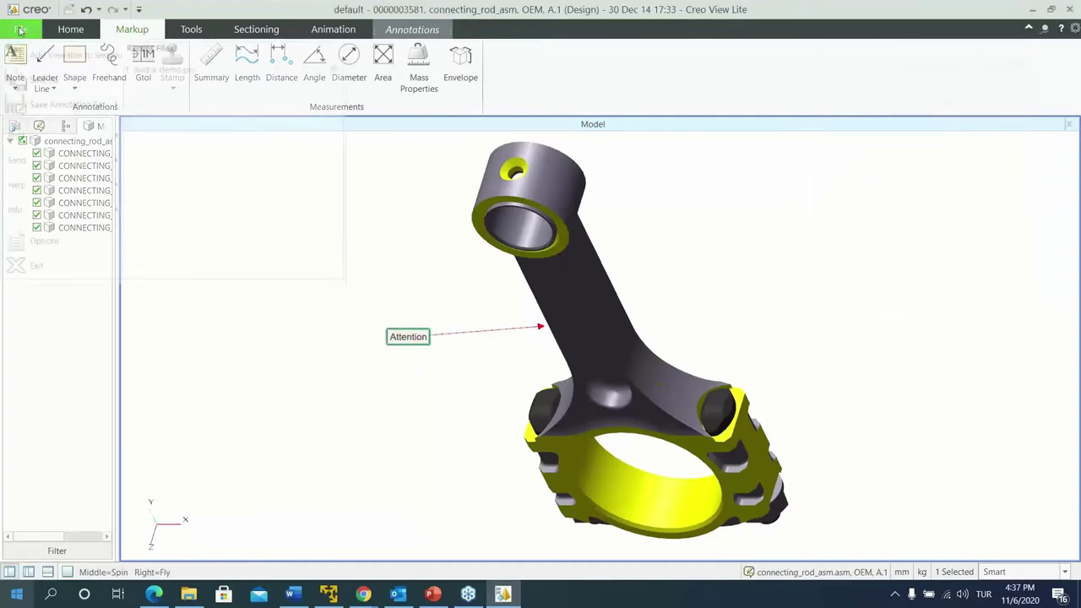
Save the markup as a new annotation set named 'Attention' and close Creo View Lite
click(20, 28)
mouse_move(89, 105)
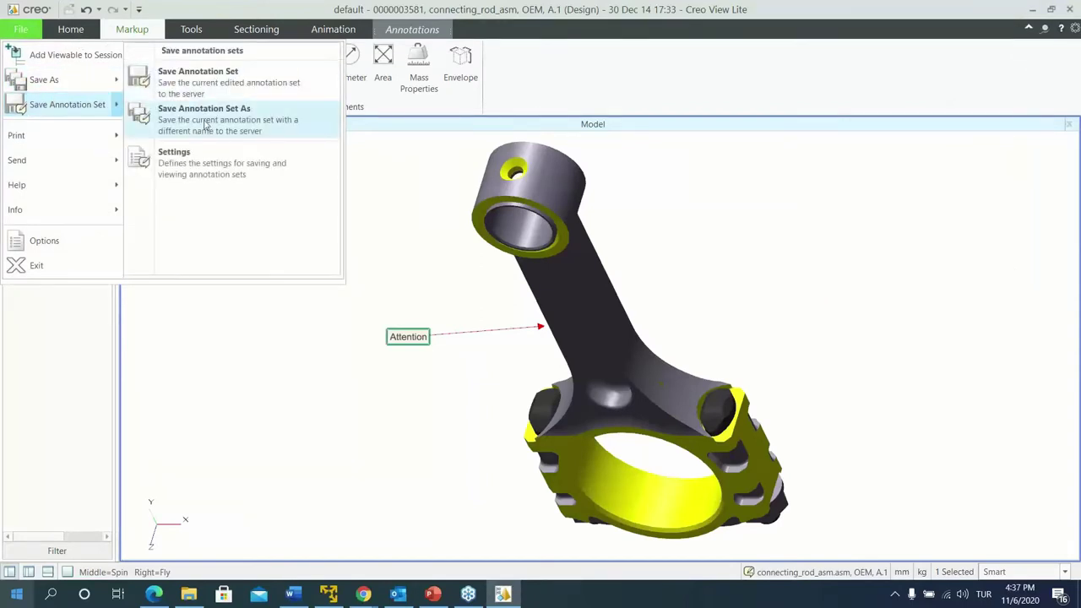
click(206, 125)
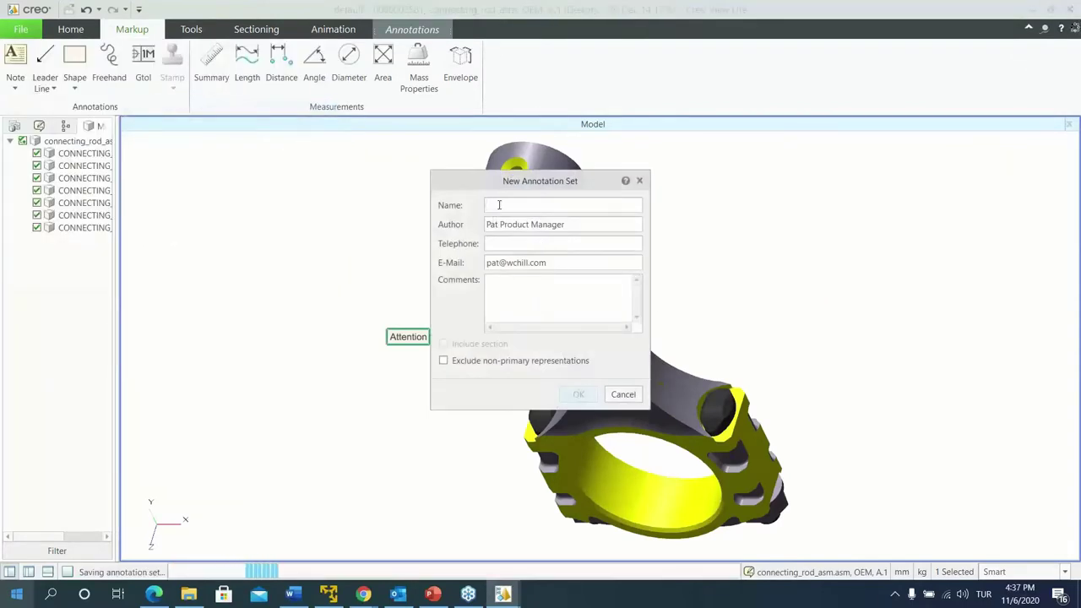
text(At)
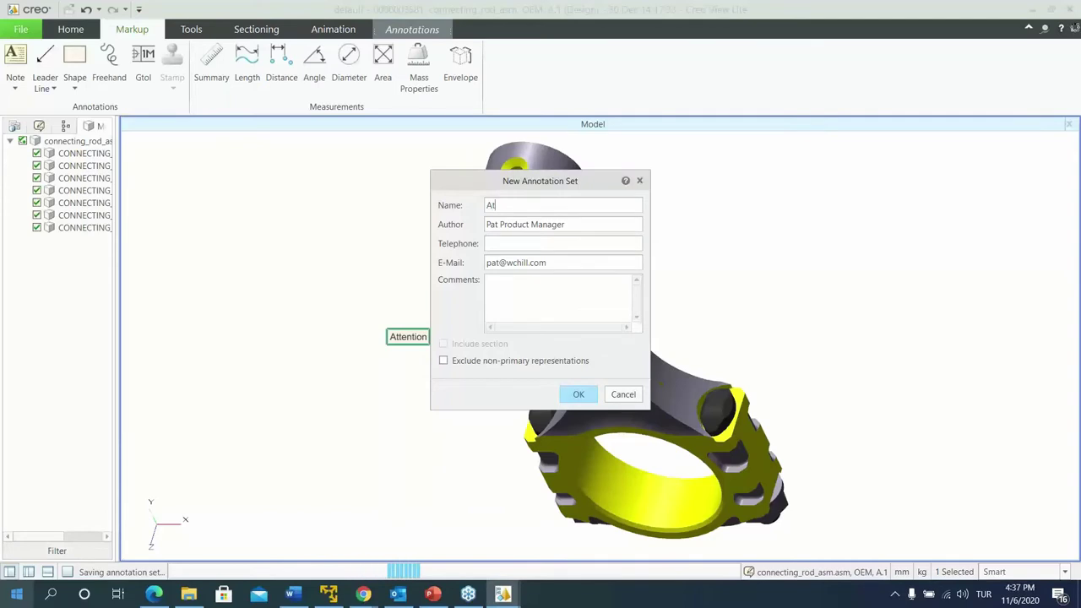
text(tenti)
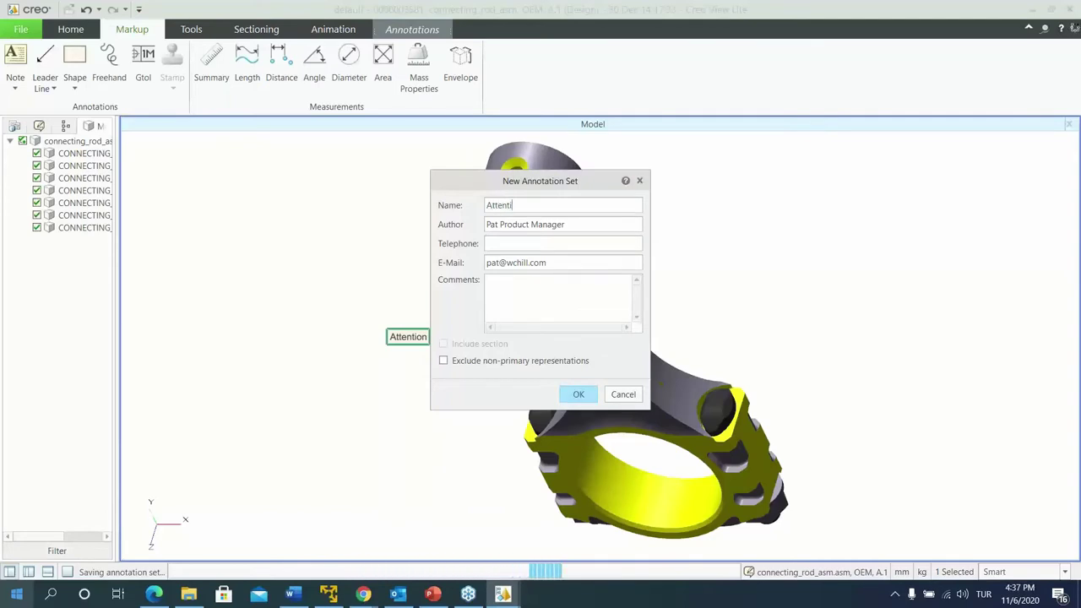
text(i)
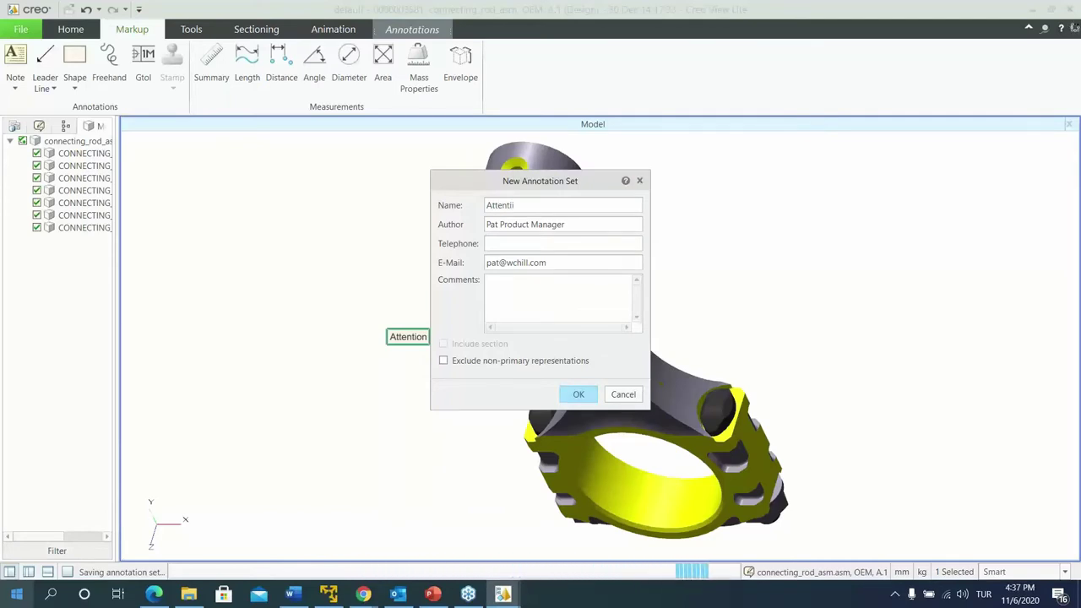
key(BackSpace)
text(on)
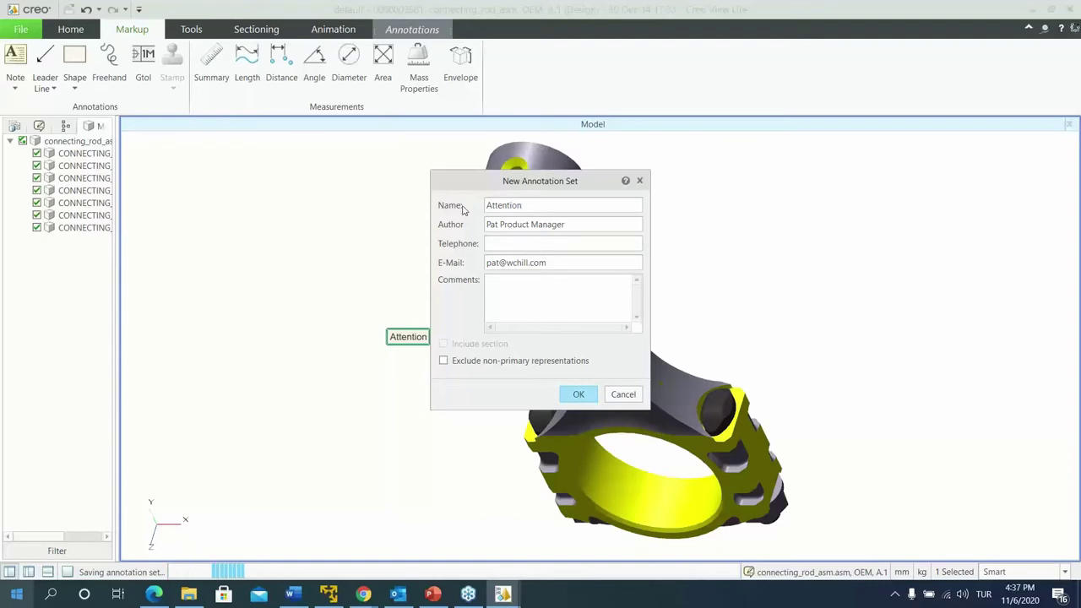
click(579, 394)
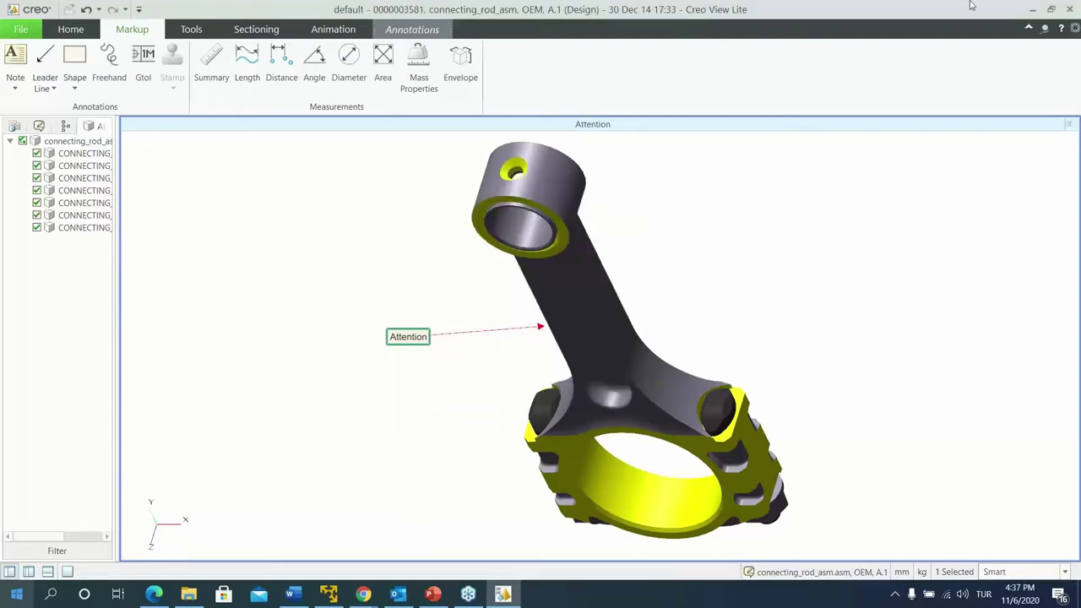
click(1071, 8)
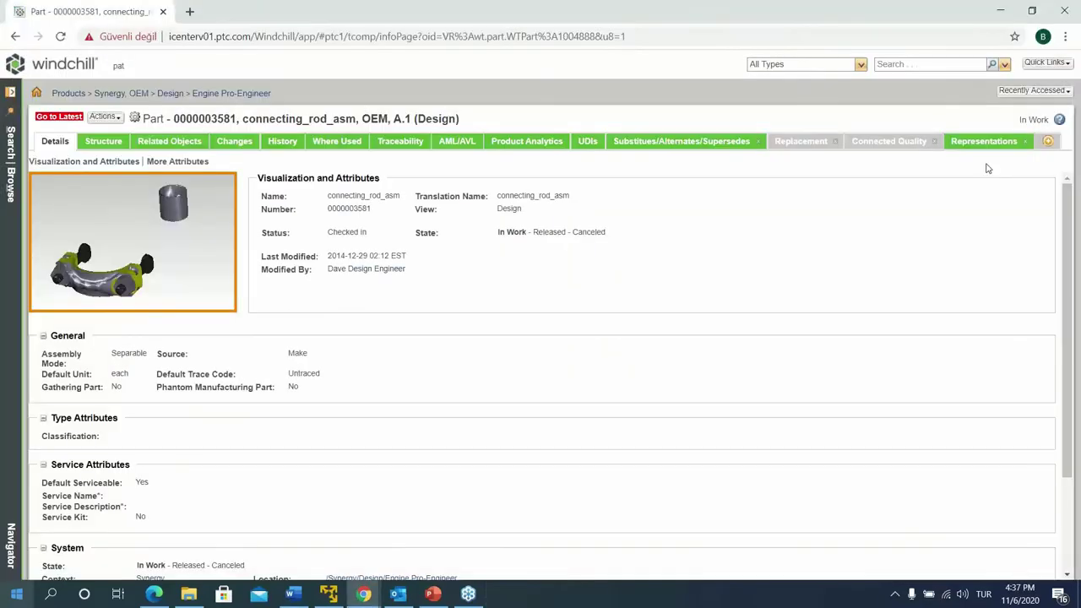
Check the part's Representations tab, then reopen change request 00081 from Recently Accessed
click(982, 142)
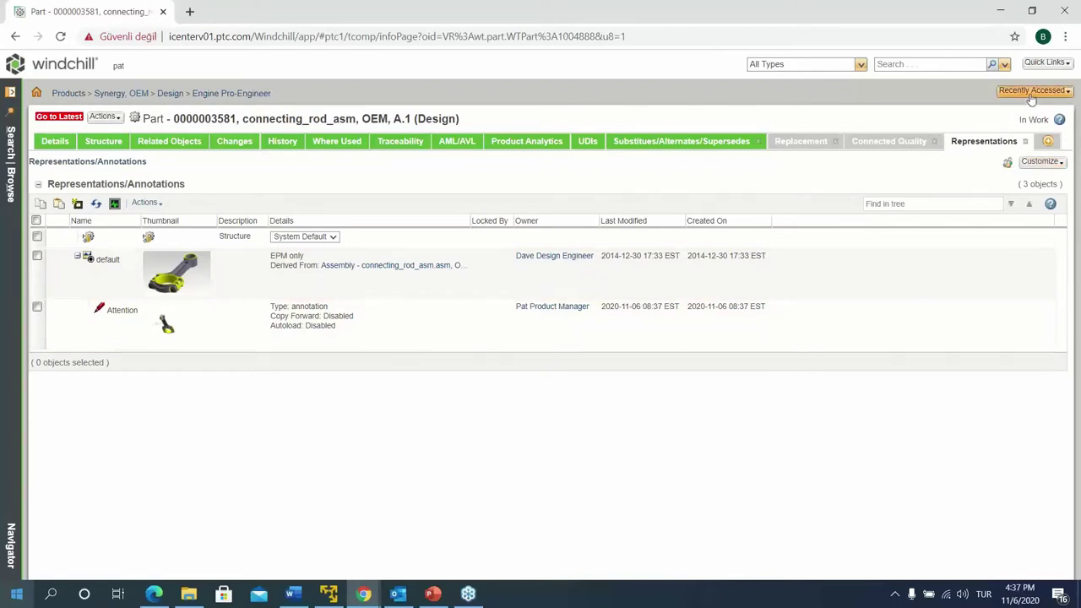
click(1032, 91)
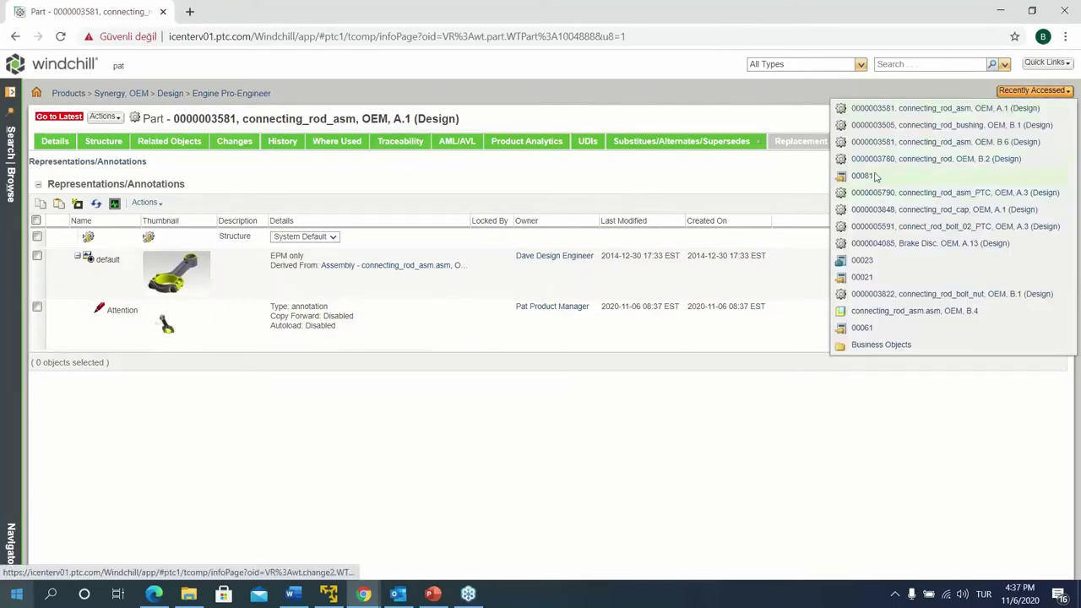
click(863, 176)
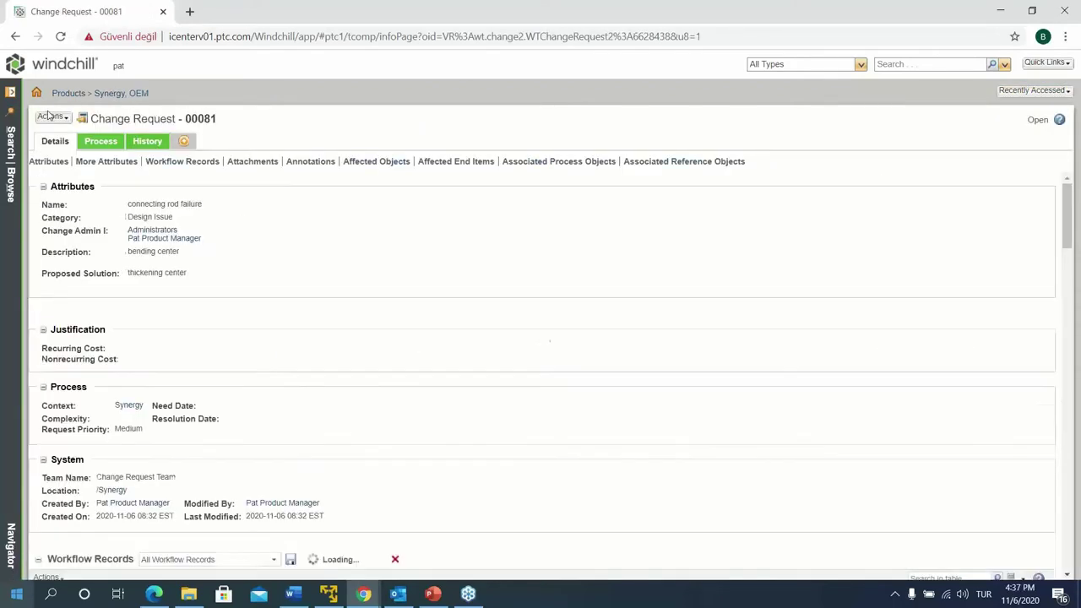
scroll(99, 457, down, 10)
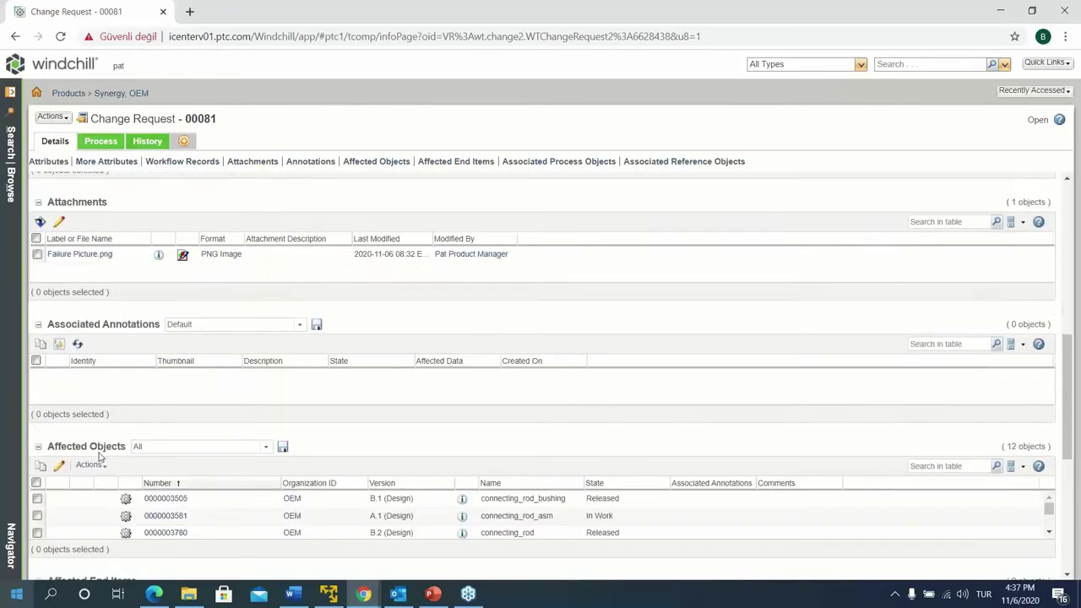
click(57, 465)
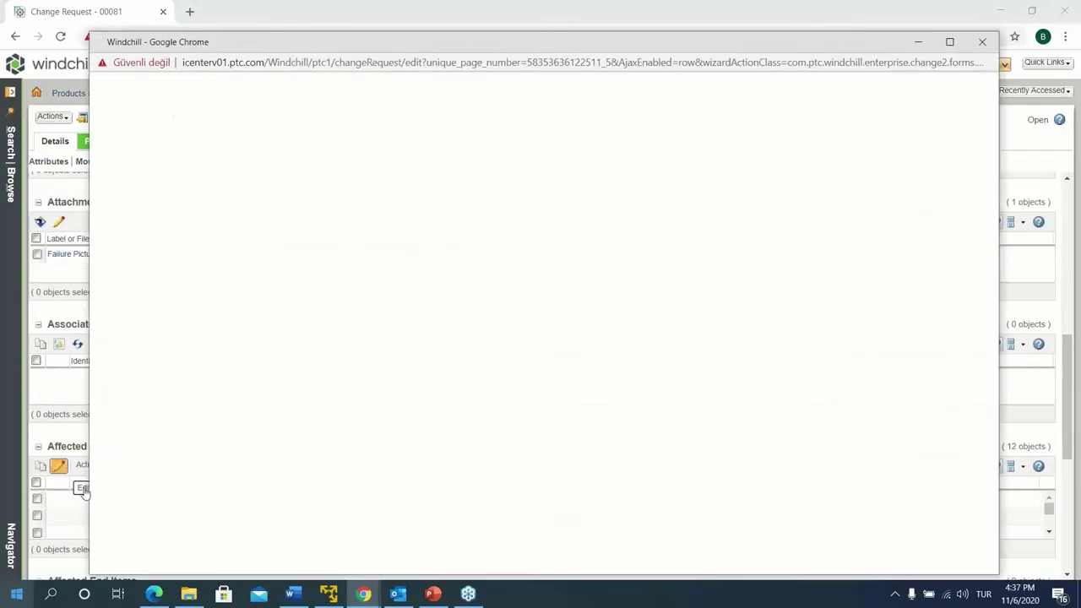
click(607, 181)
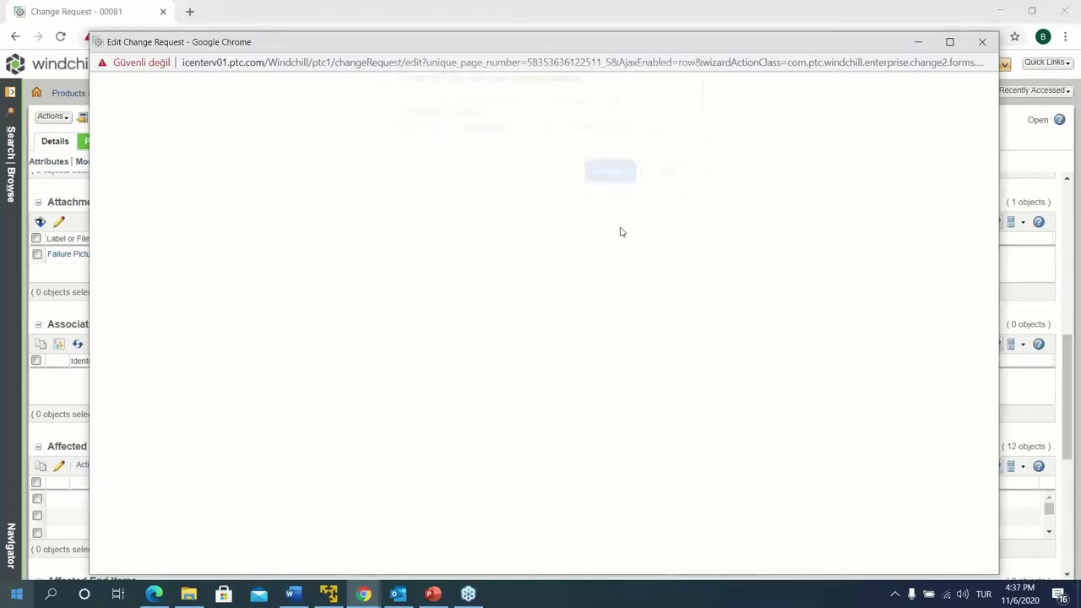
click(319, 114)
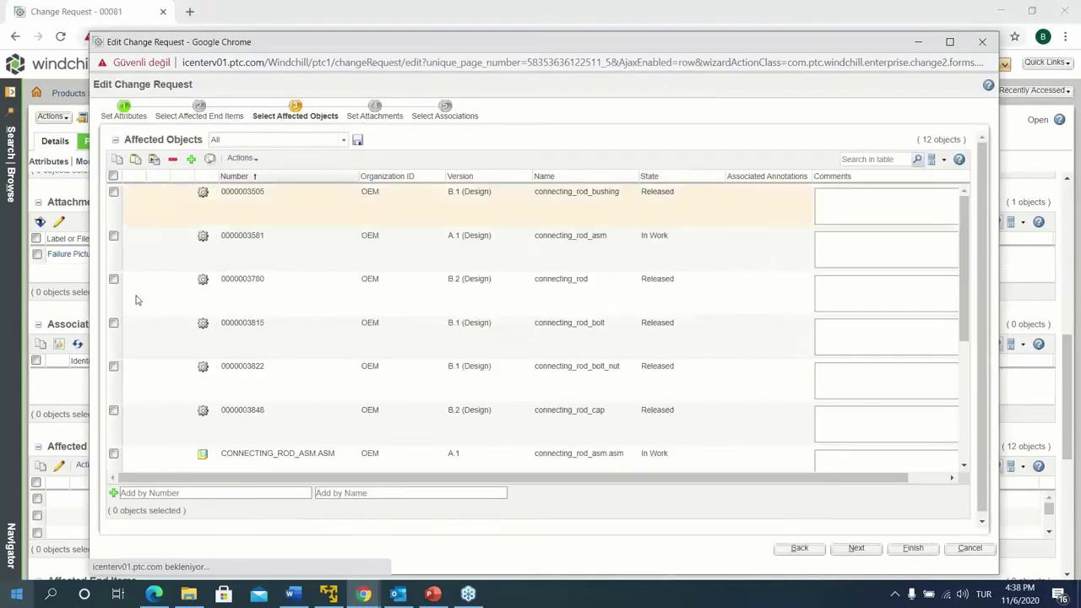
scroll(249, 454, down, 1)
scroll(249, 448, down, 1)
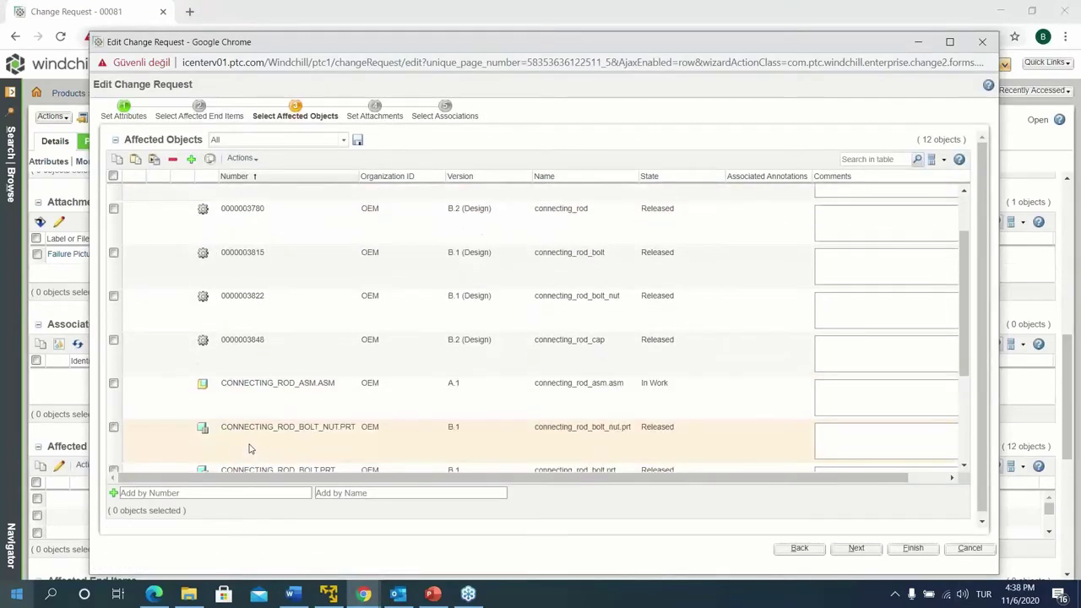
scroll(338, 447, up, 2)
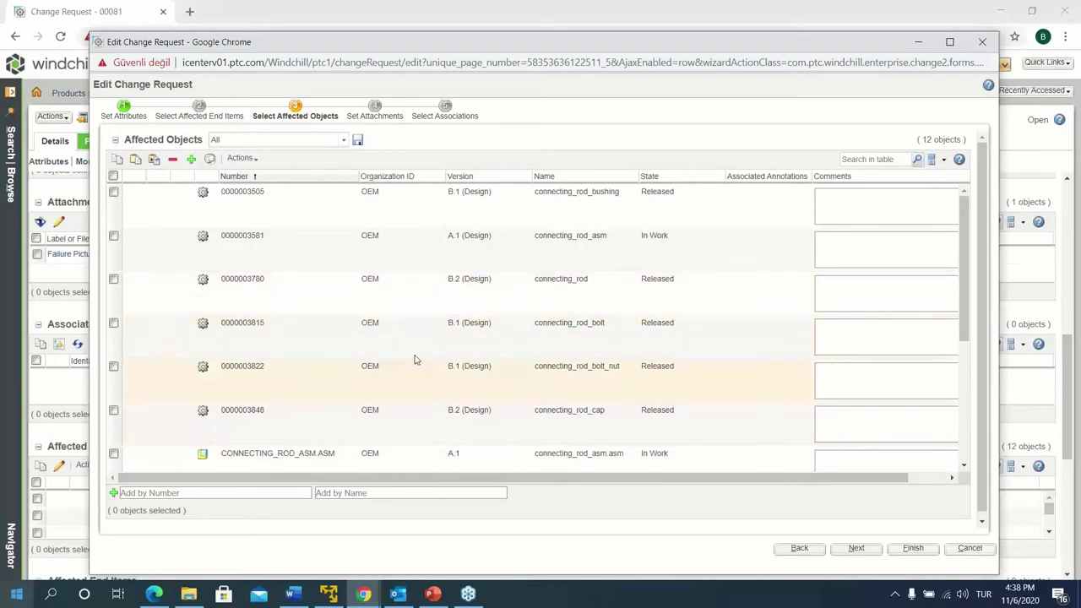
right_click(517, 337)
click(531, 343)
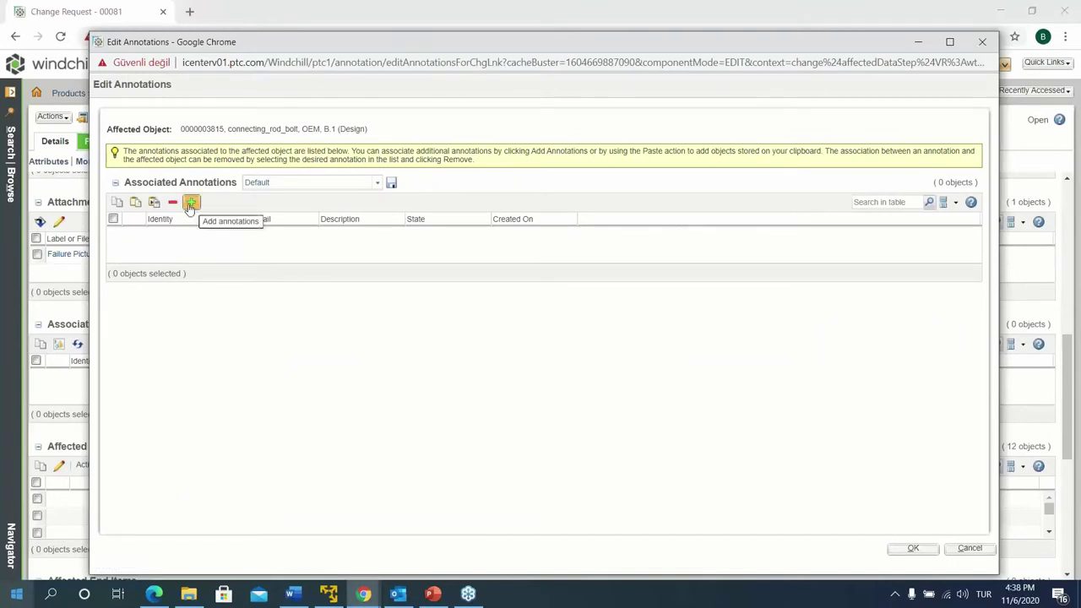
click(982, 44)
click(983, 42)
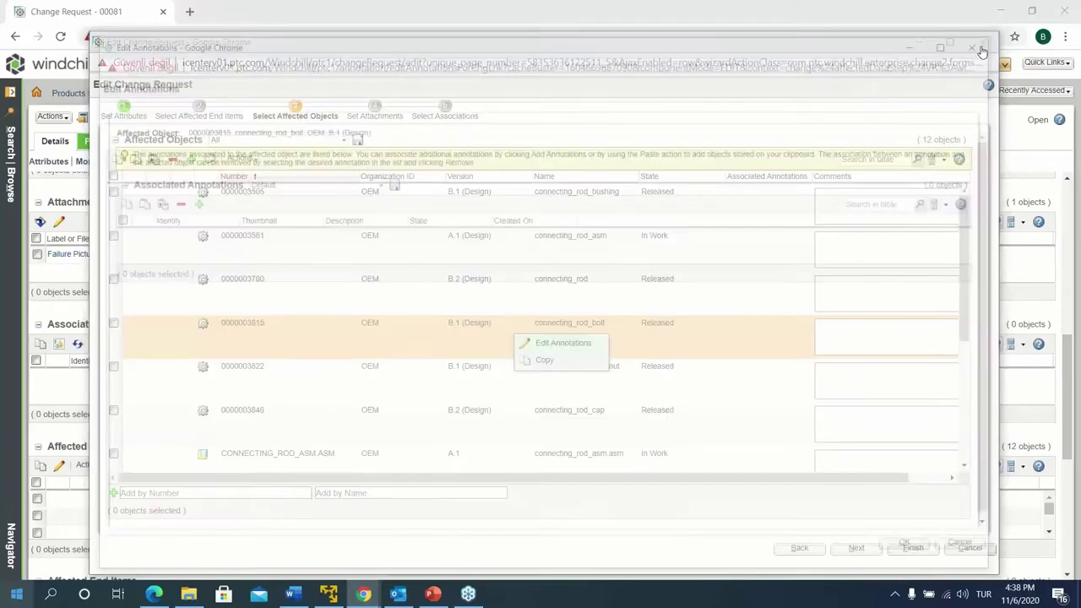
click(967, 551)
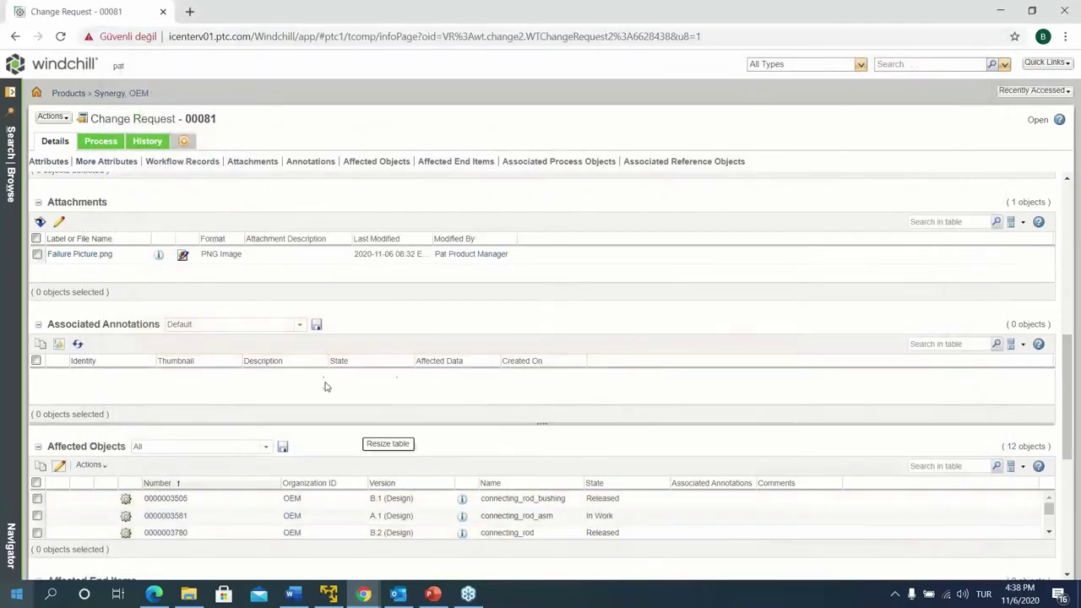
From the Process tab, open the Submit Change Request task and complete it
click(101, 141)
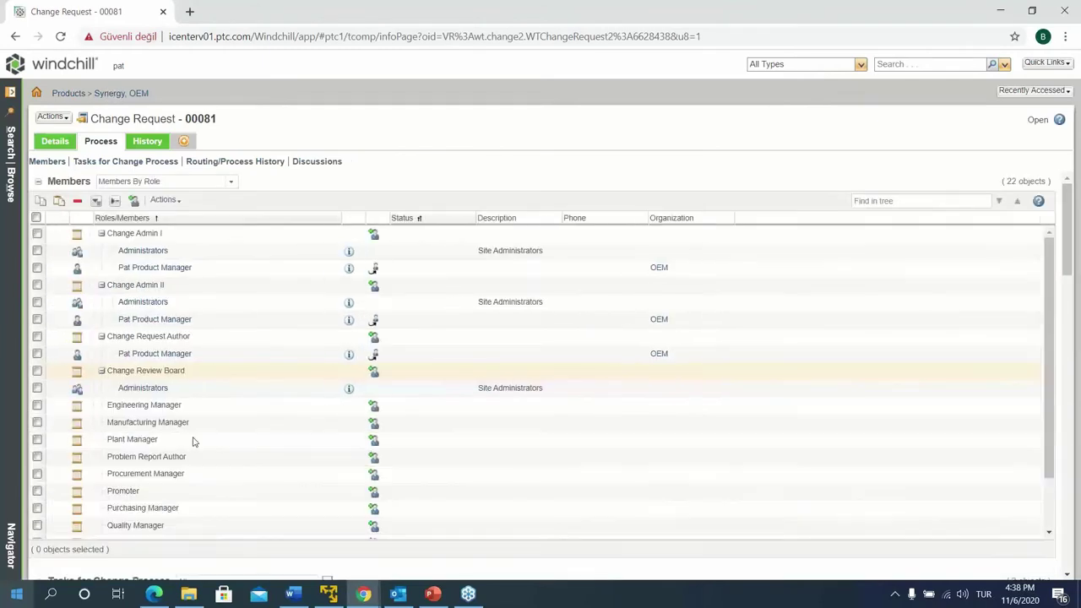
scroll(203, 490, down, 4)
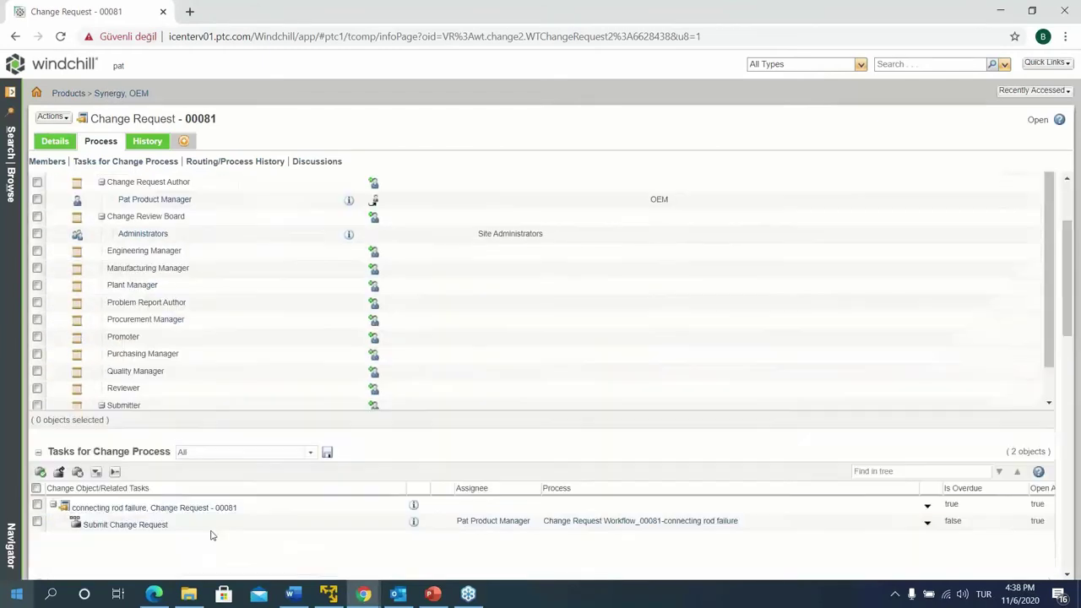
click(100, 305)
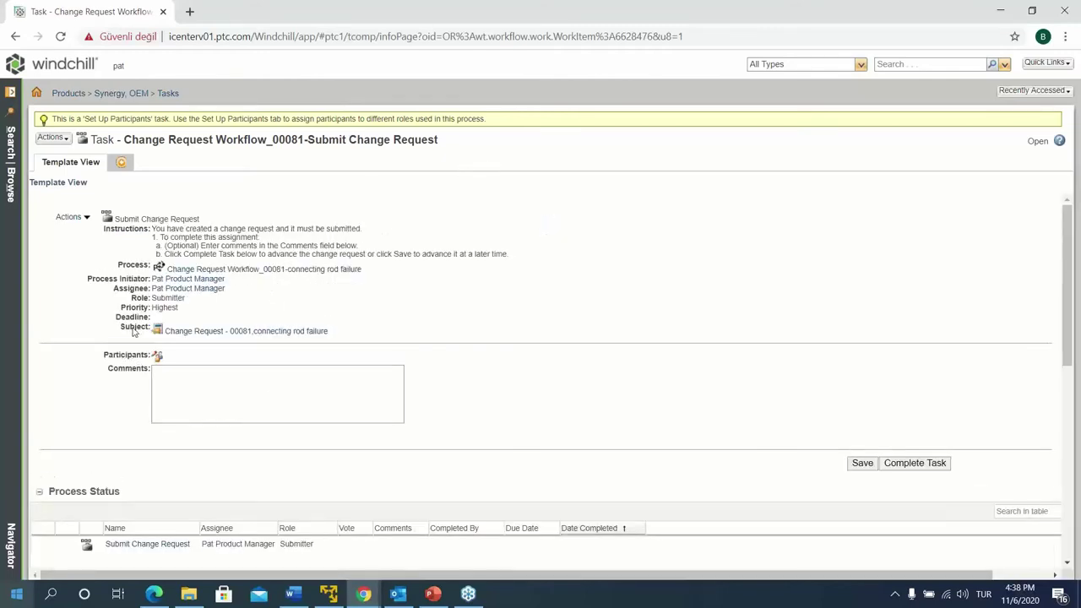
scroll(340, 437, down, 5)
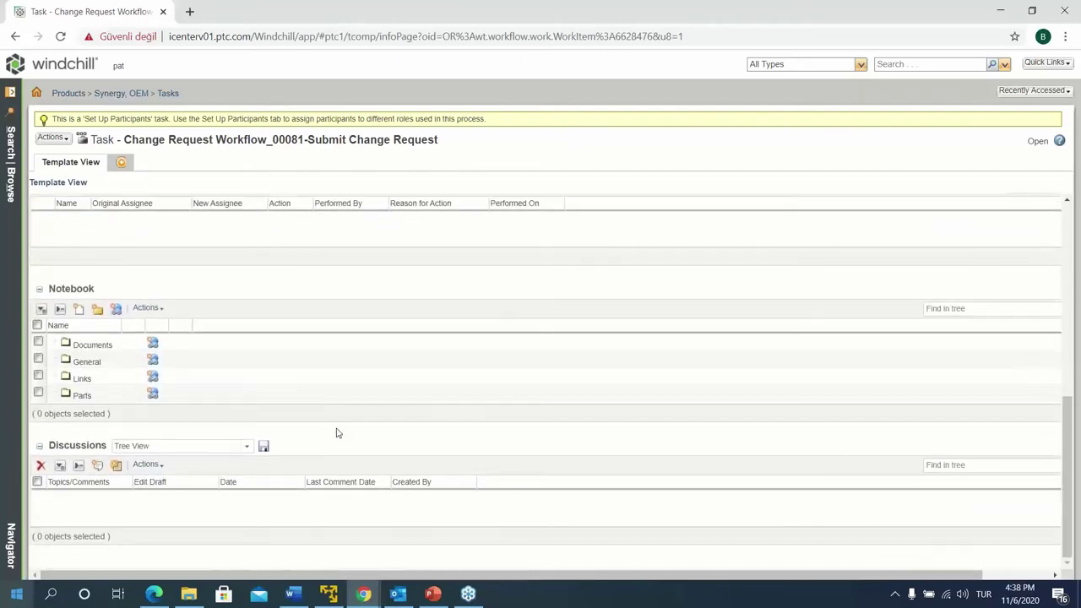
scroll(338, 435, up, 6)
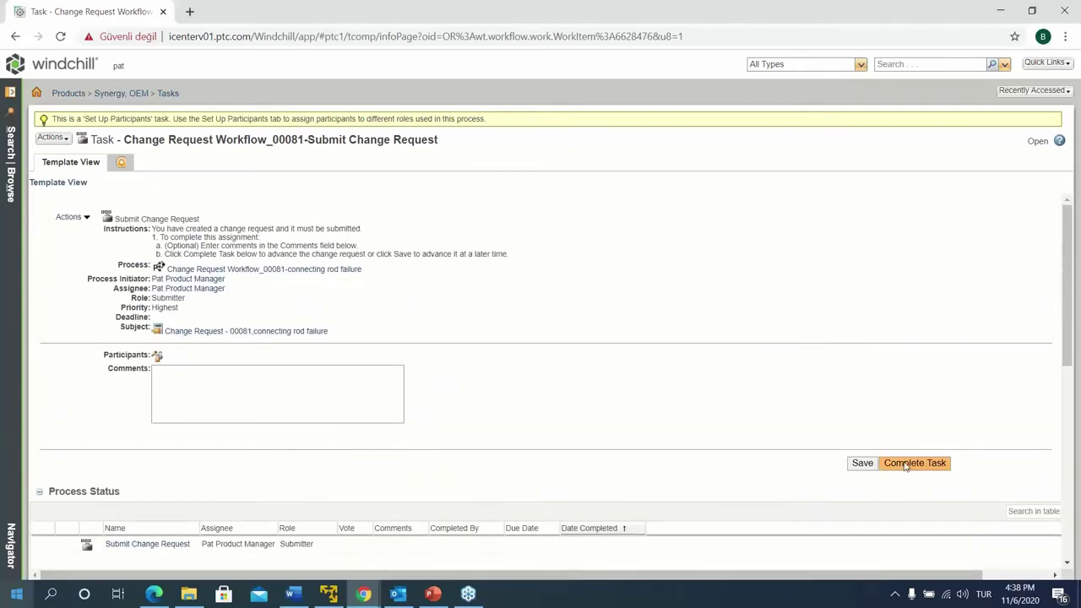
click(907, 465)
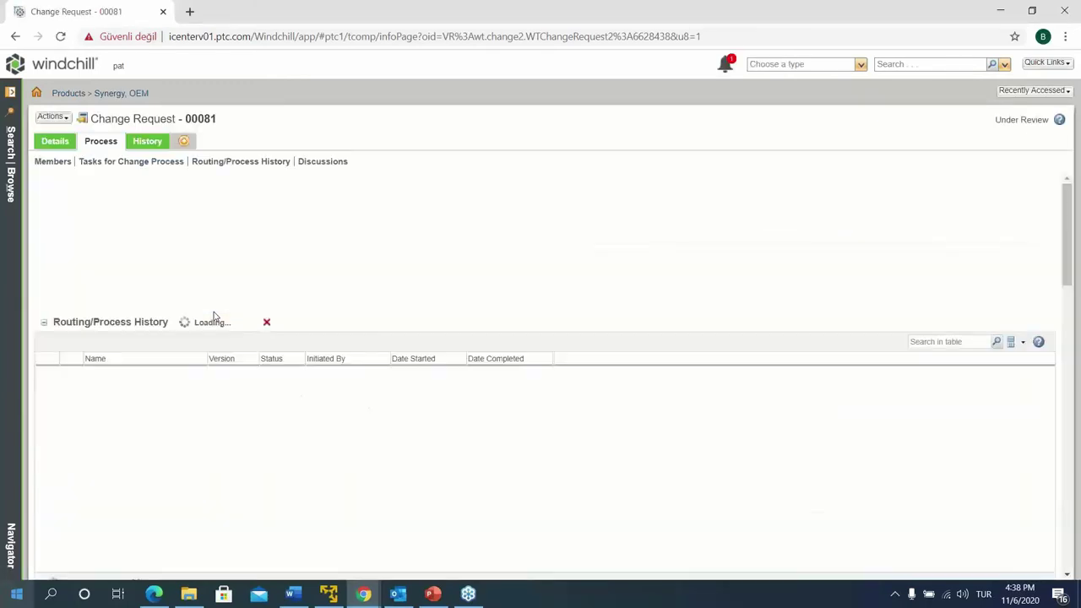
Review the Analyze Change Request tasks under Tasks for Change Process, then return home
scroll(261, 366, down, 5)
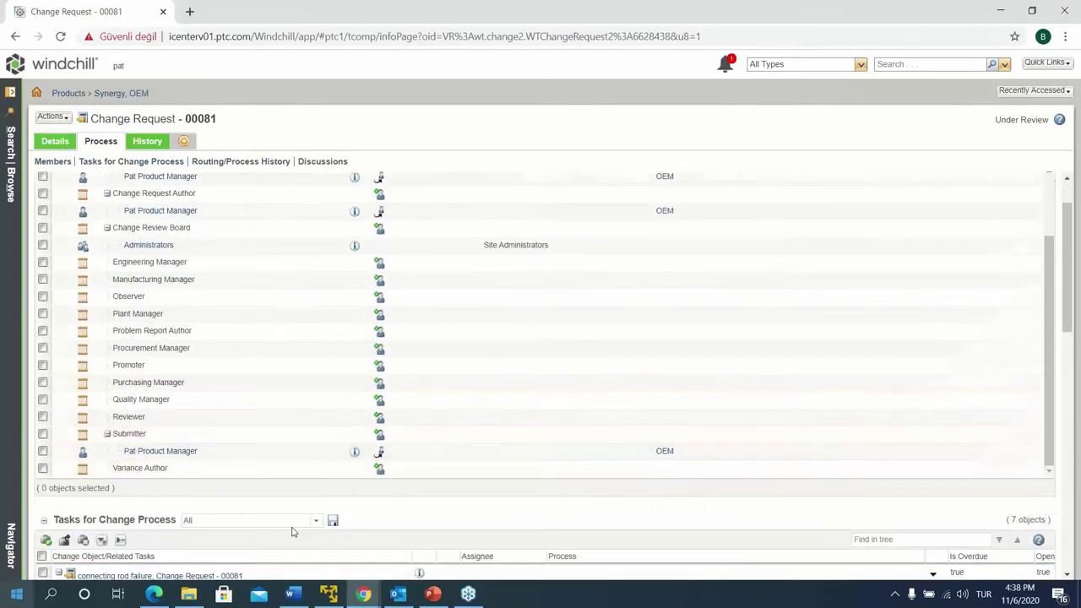
scroll(291, 531, down, 3)
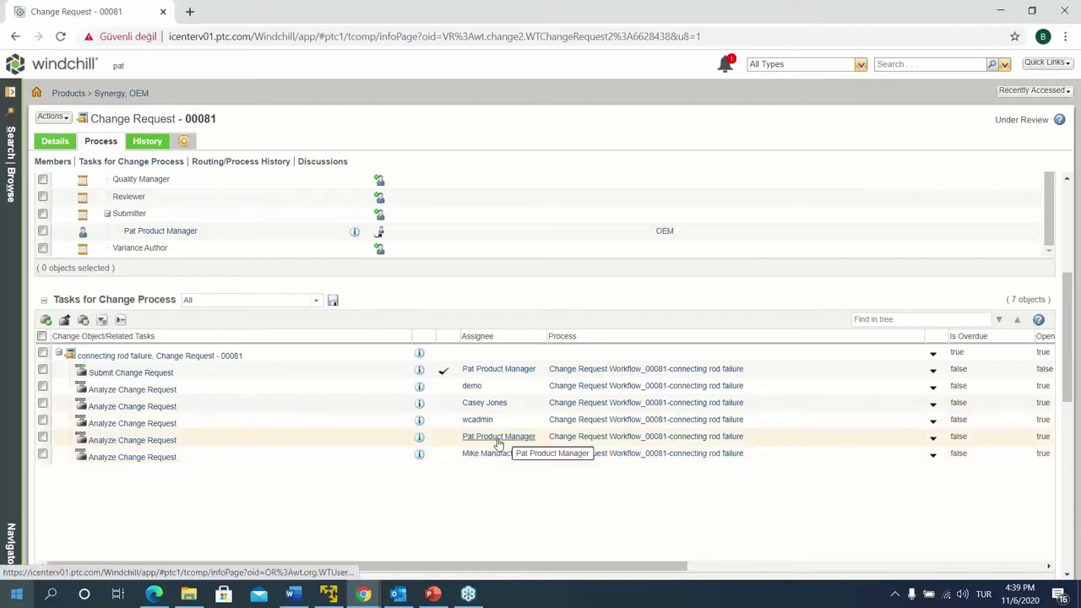
click(38, 90)
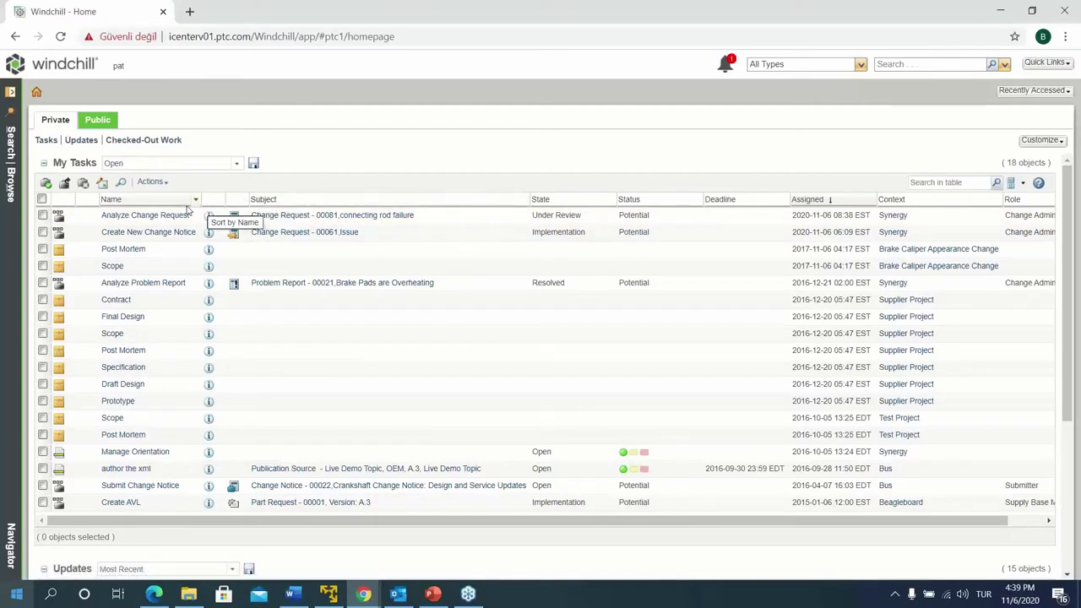
Widen the task list's Name column and open the Analyze Change Request task for 00081
drag(201, 204, 294, 204)
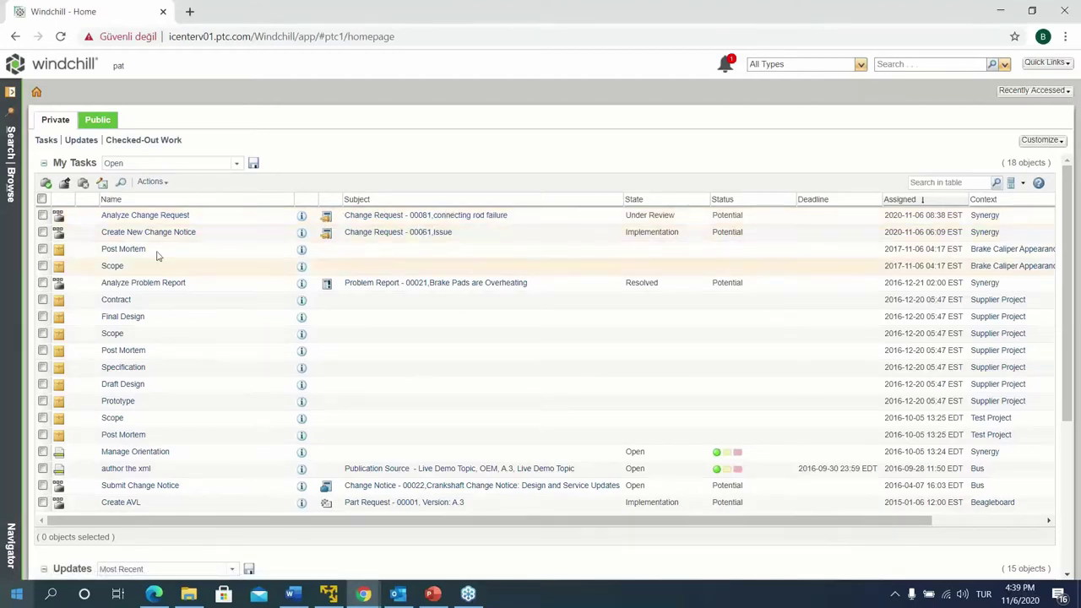
click(171, 219)
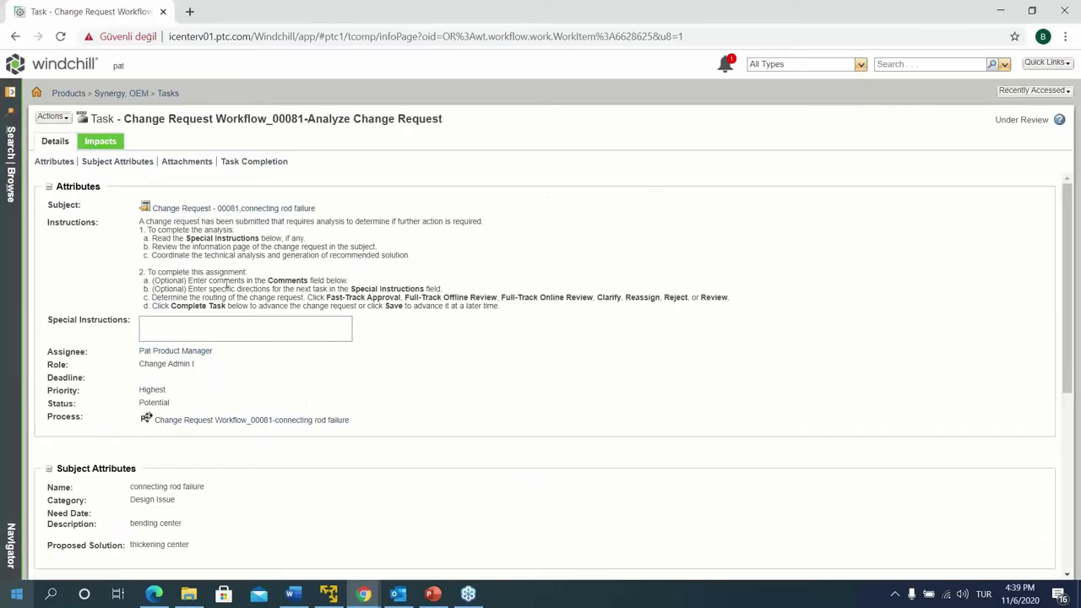
scroll(191, 250, down, 1)
scroll(191, 250, up, 1)
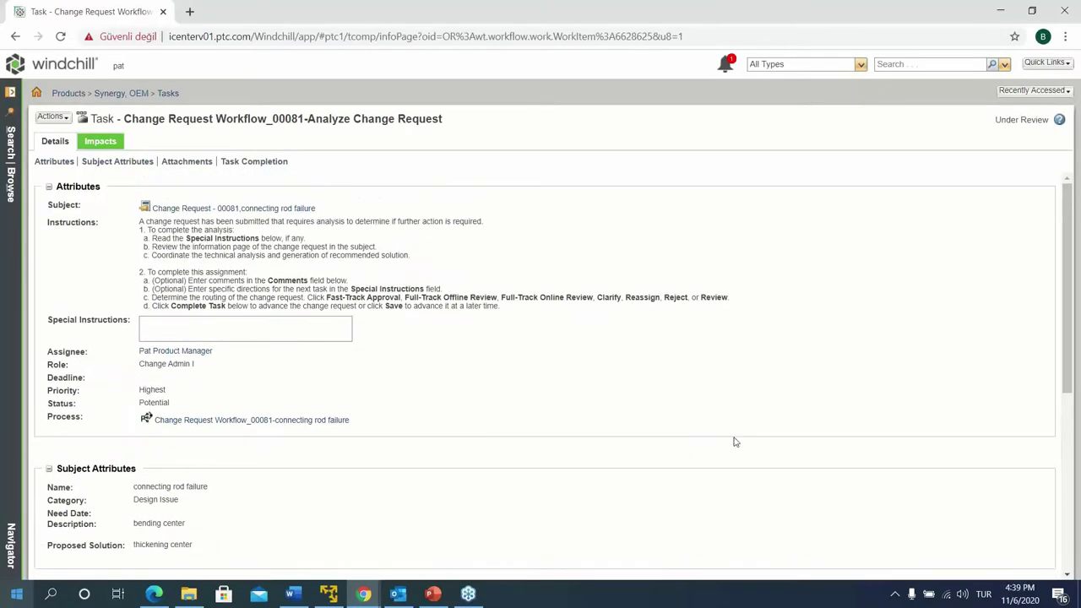
Inspect change request 00081's details and process, then return to the home page
click(197, 209)
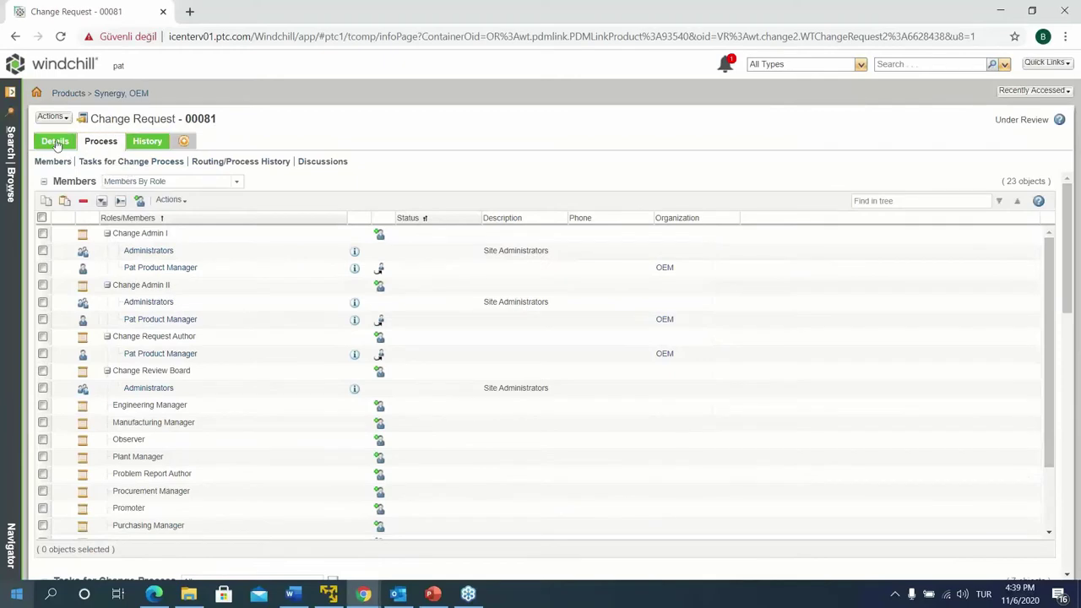
click(55, 142)
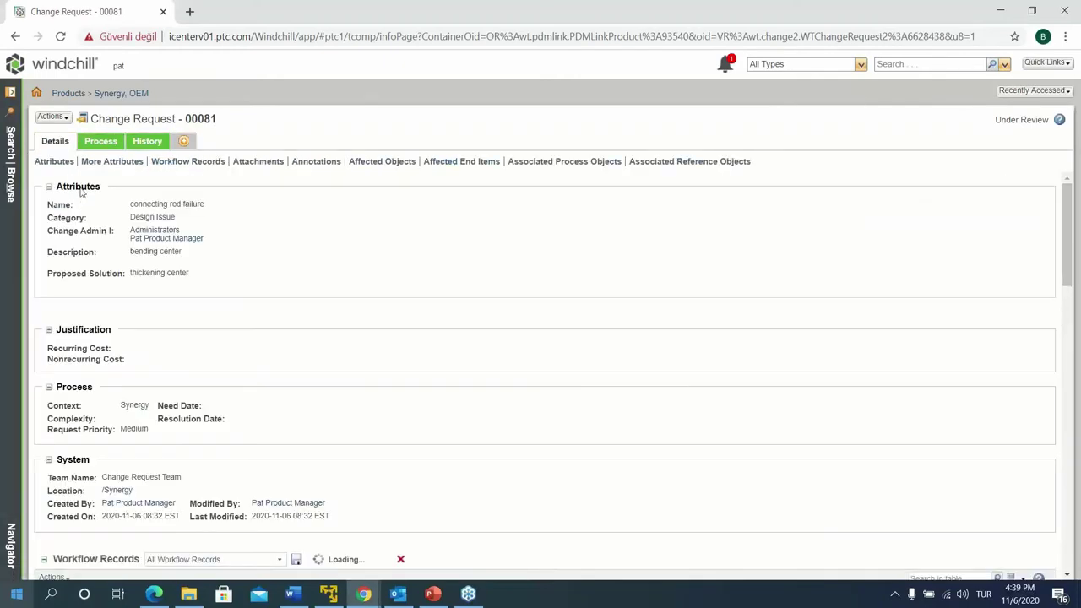
scroll(139, 329, down, 3)
scroll(137, 332, down, 5)
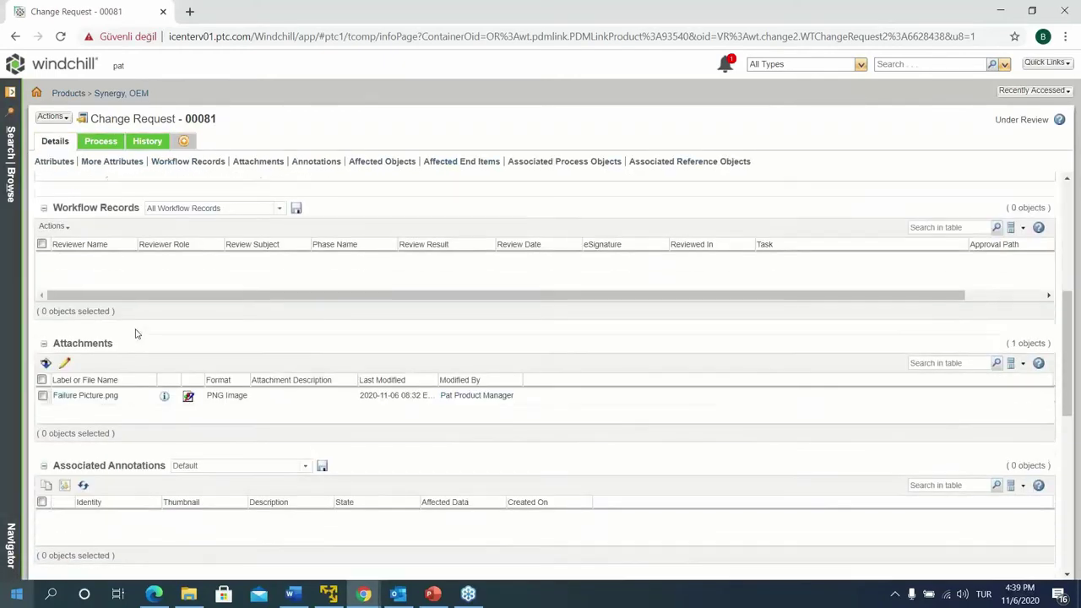
scroll(136, 331, up, 3)
click(100, 141)
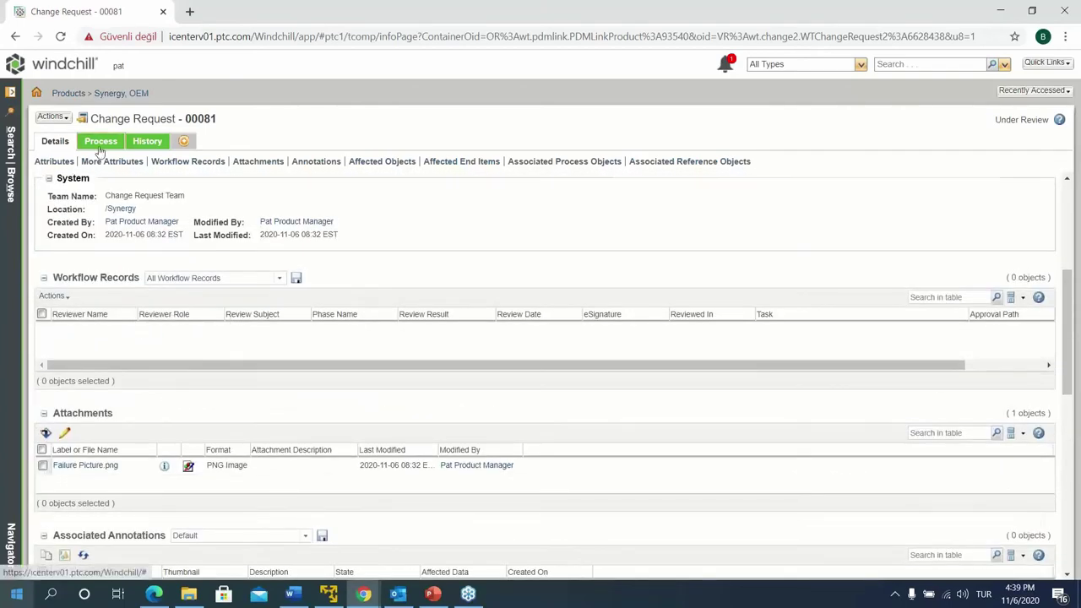
click(36, 66)
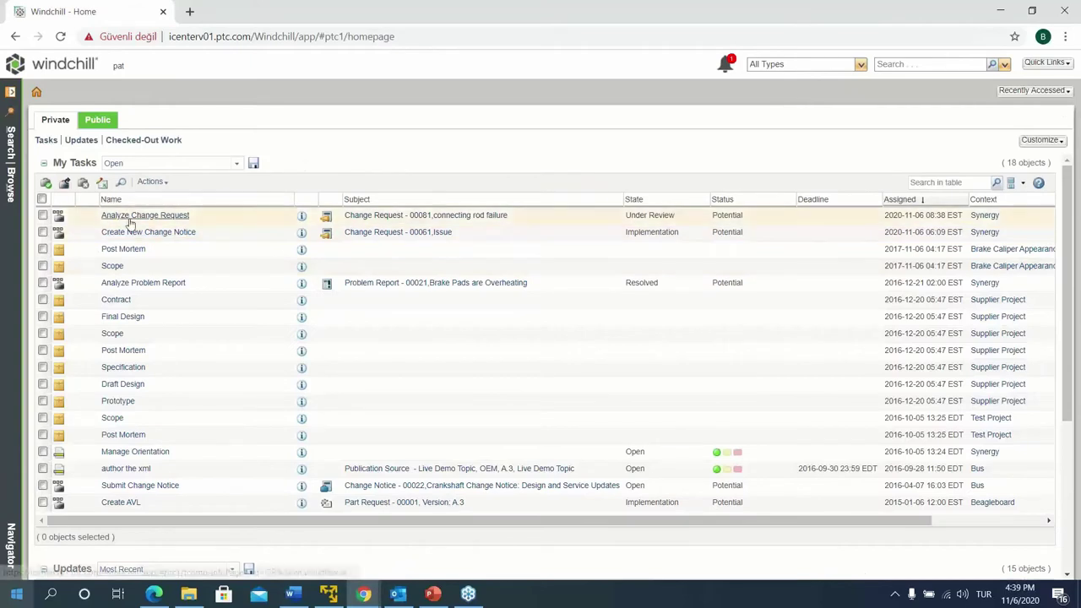
Open 00081's Analyze Change Request task and scroll down to its Fast-Track Approval routing option
click(131, 214)
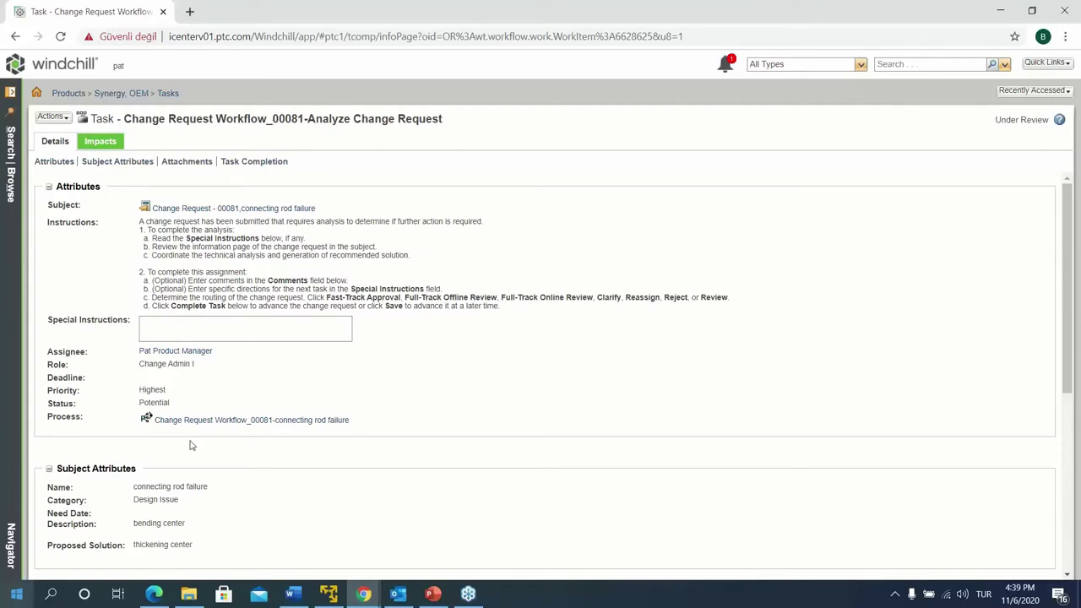
scroll(214, 524, down, 2)
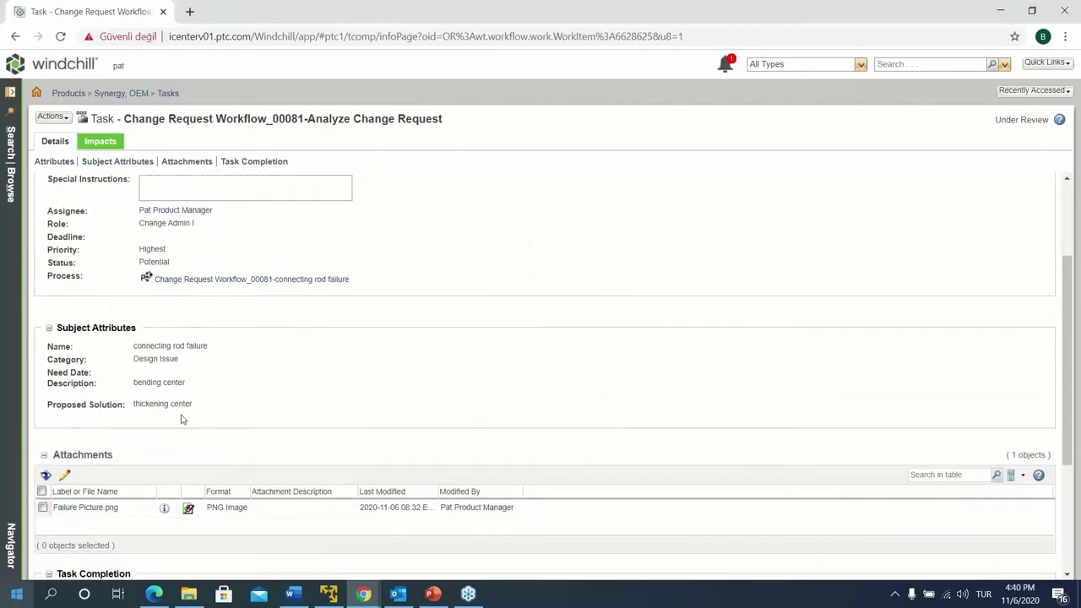
scroll(243, 365, up, 2)
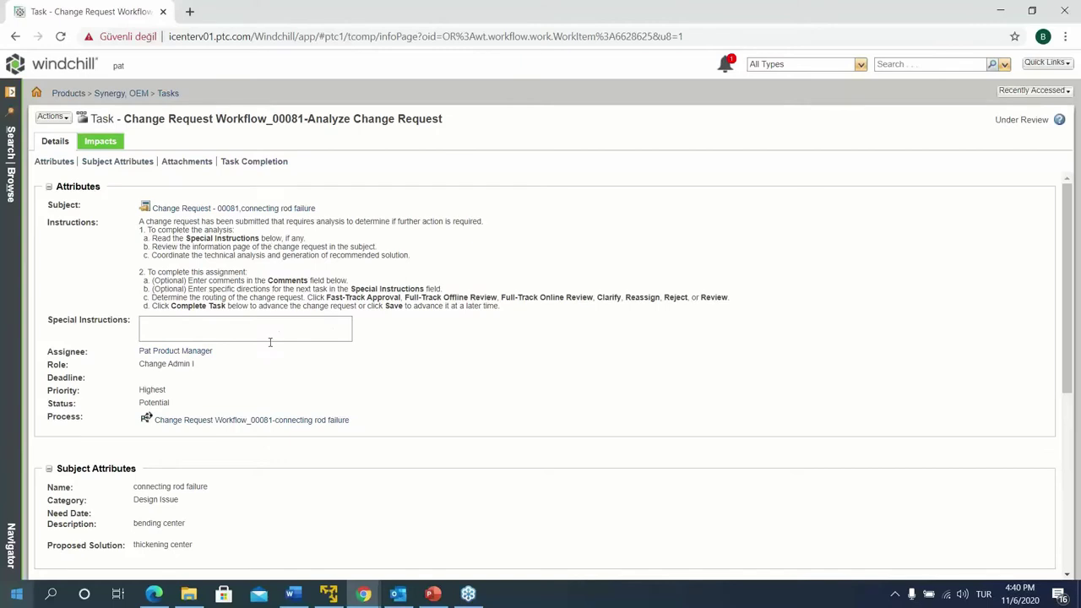
scroll(235, 301, down, 5)
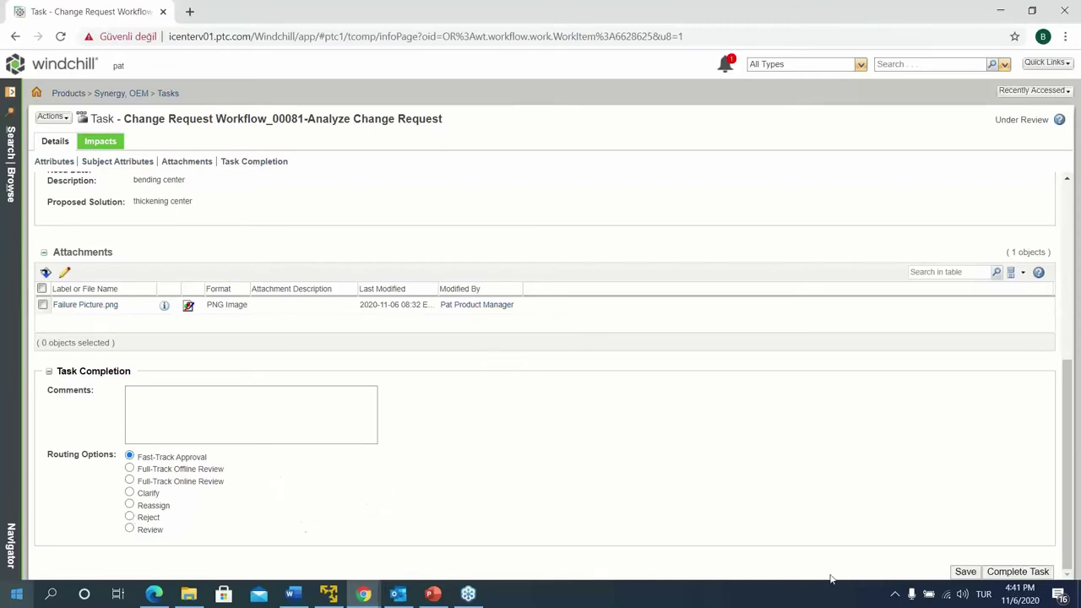
Comment 'uygundur' on the Analyze Change Request task and complete it with Fast-Track Approval
click(294, 404)
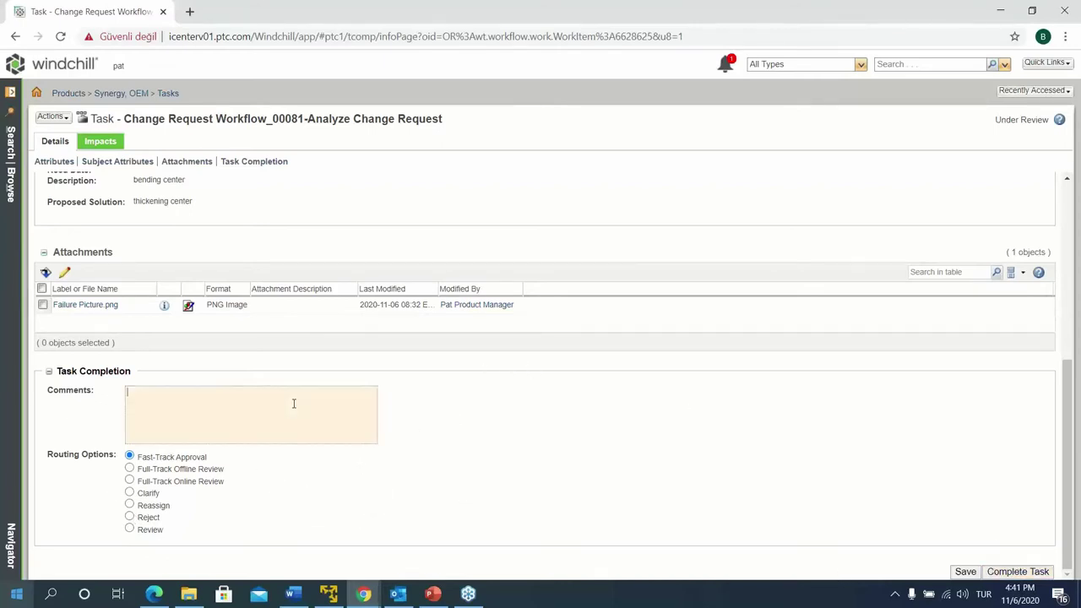
text(uygundur)
click(1032, 571)
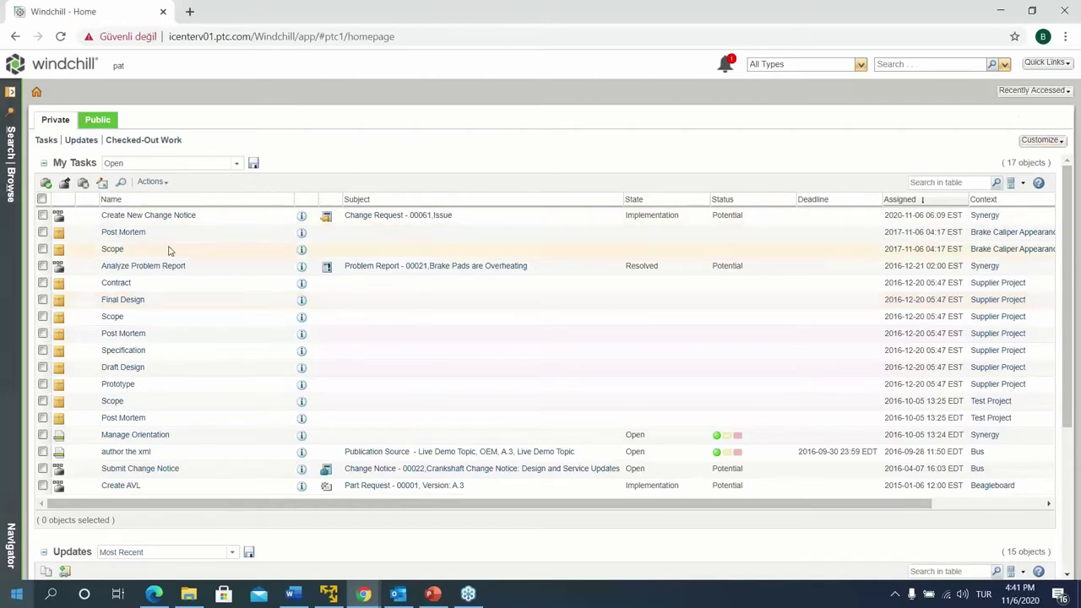
click(1034, 91)
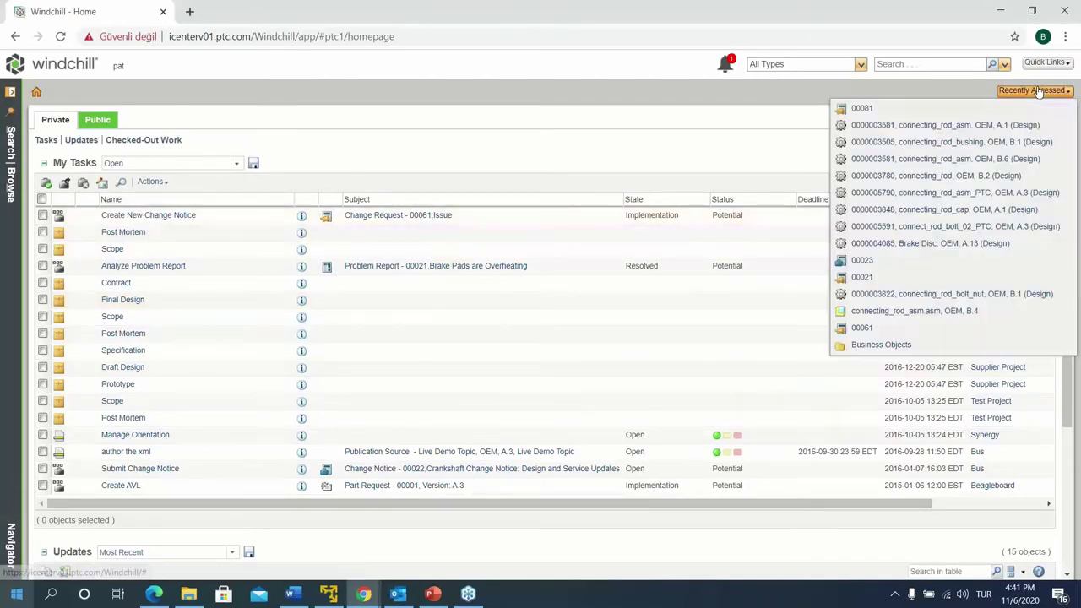
click(860, 109)
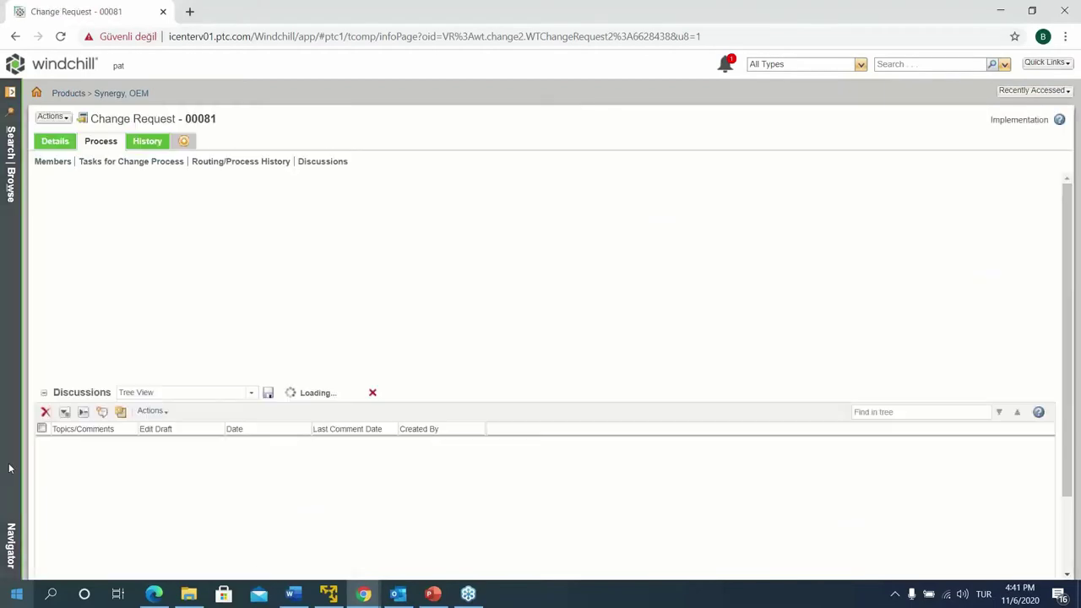
scroll(254, 507, down, 4)
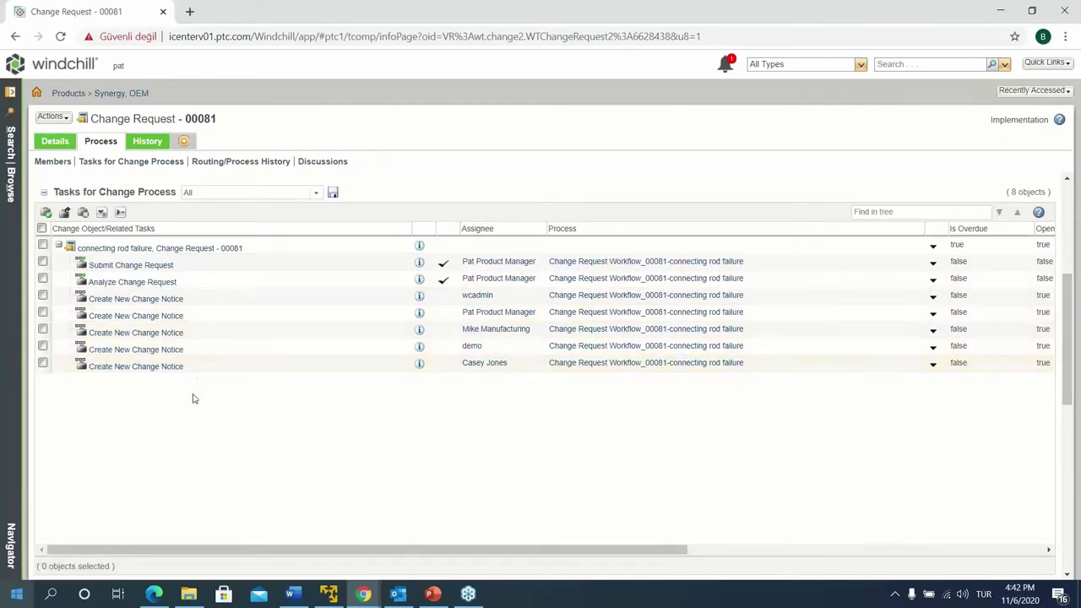
click(53, 145)
scroll(233, 473, down, 3)
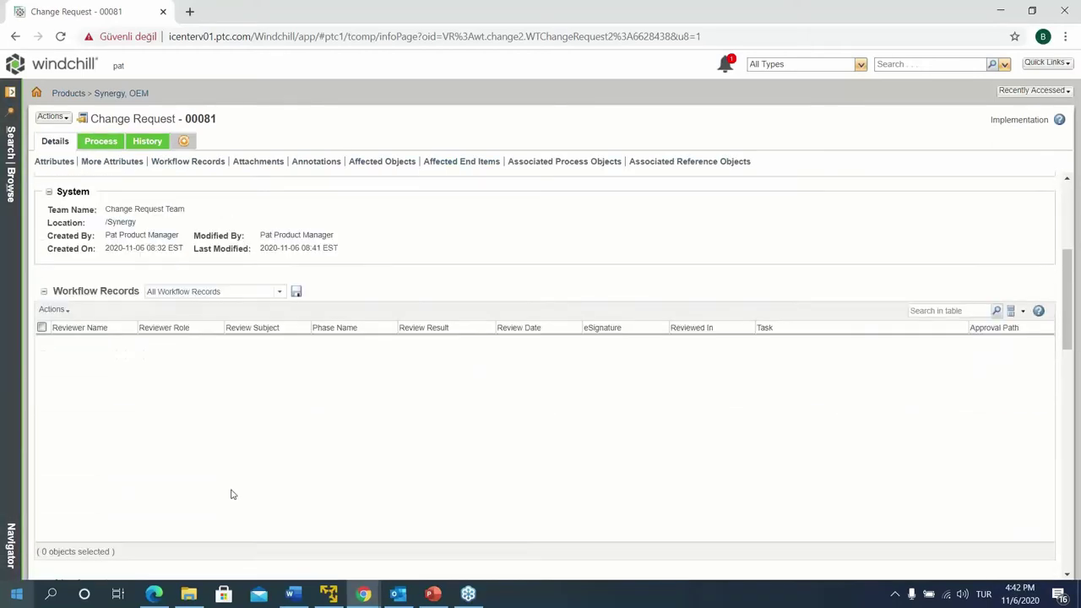
scroll(233, 494, down, 5)
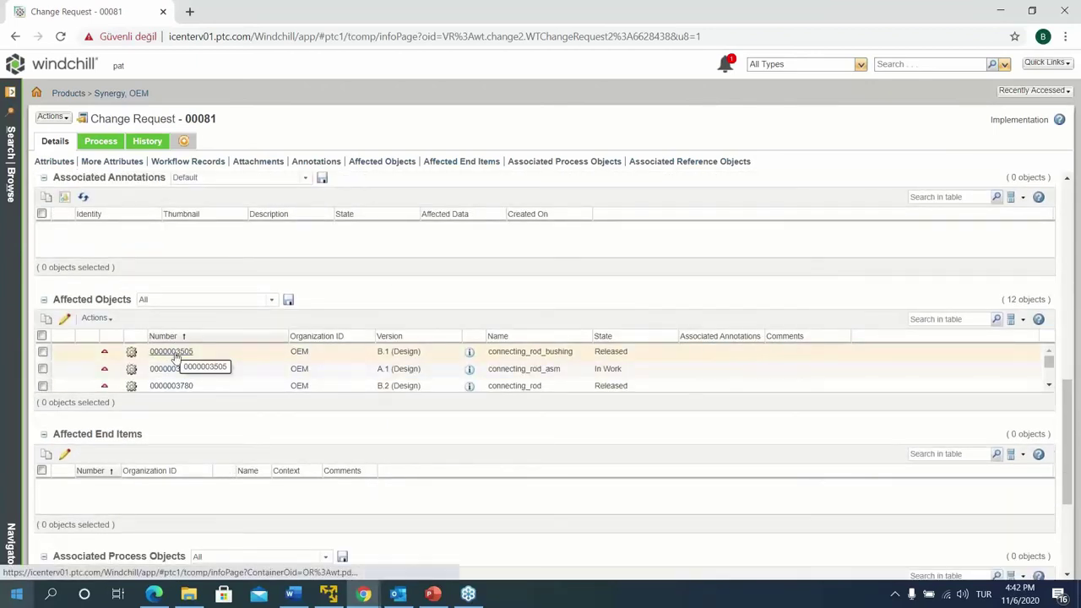
click(166, 372)
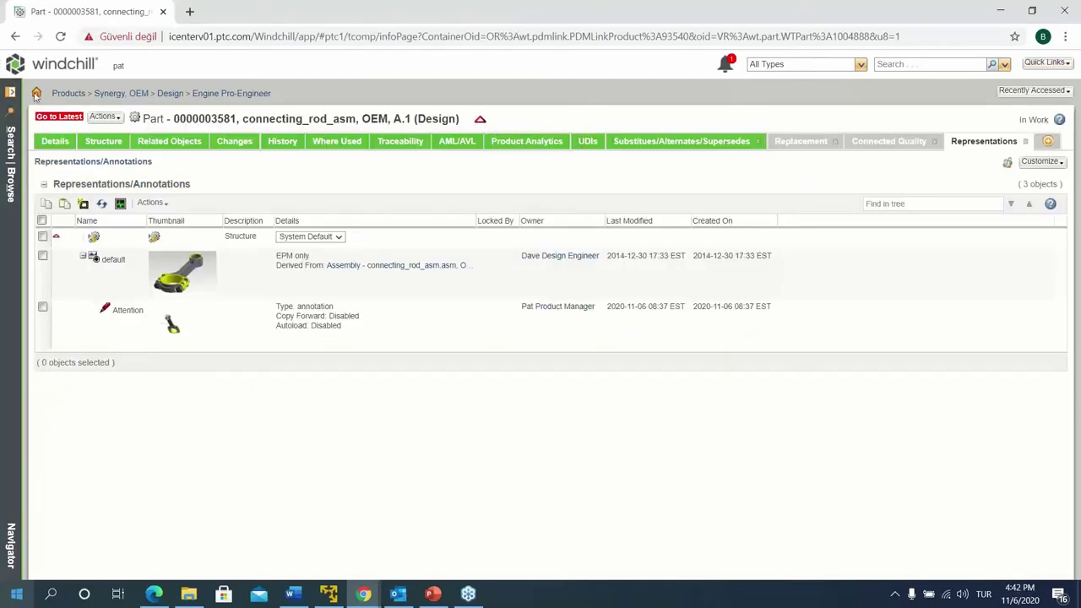
Return to change request 00081 and enlarge the Affected Objects table to show all 12 objects
click(1013, 91)
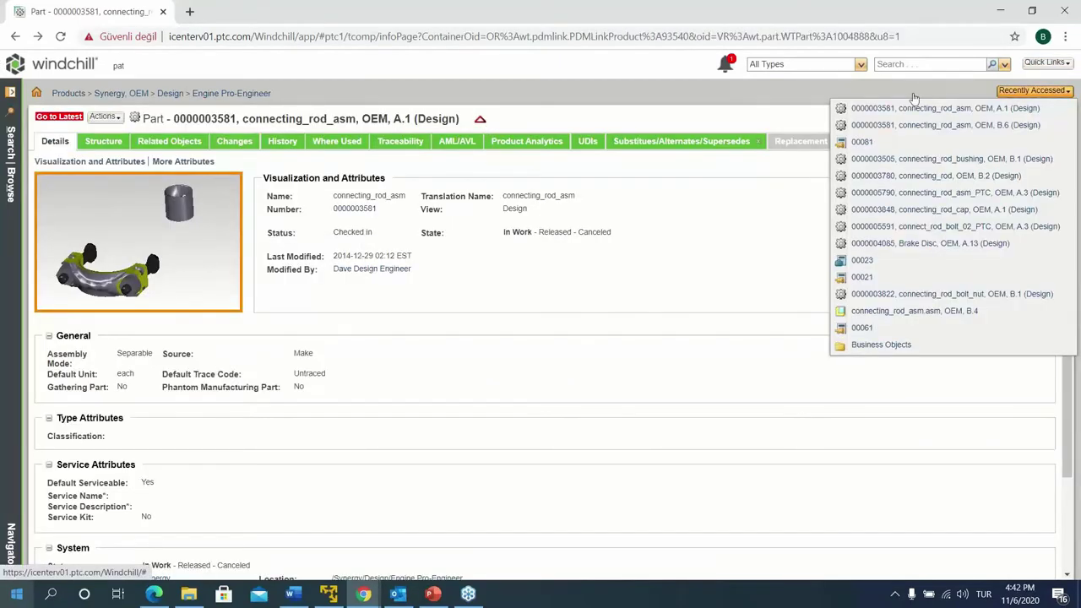
click(862, 142)
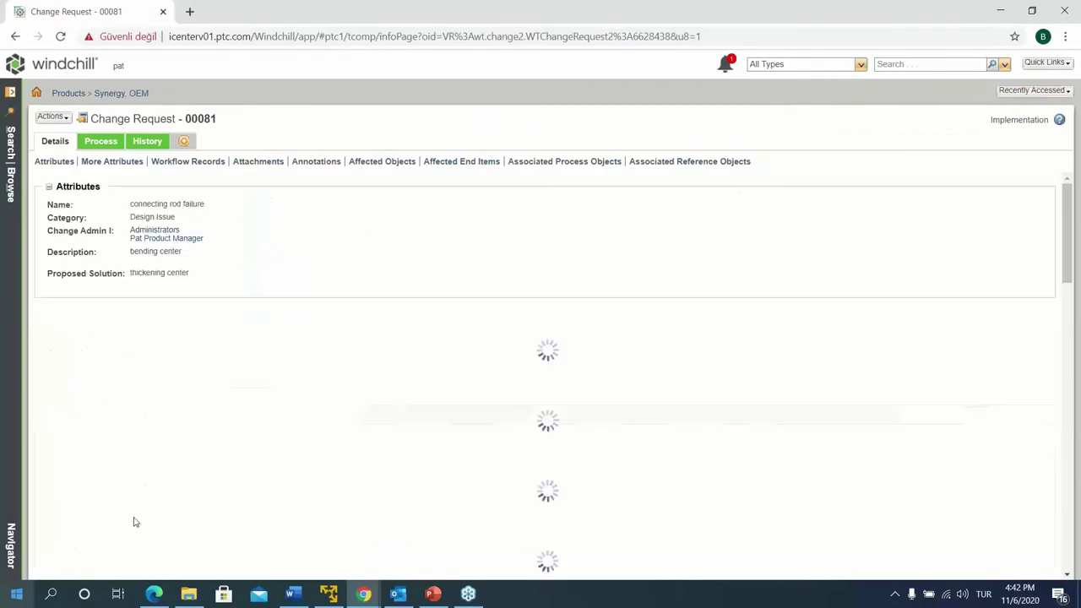
scroll(136, 524, down, 4)
scroll(216, 529, down, 4)
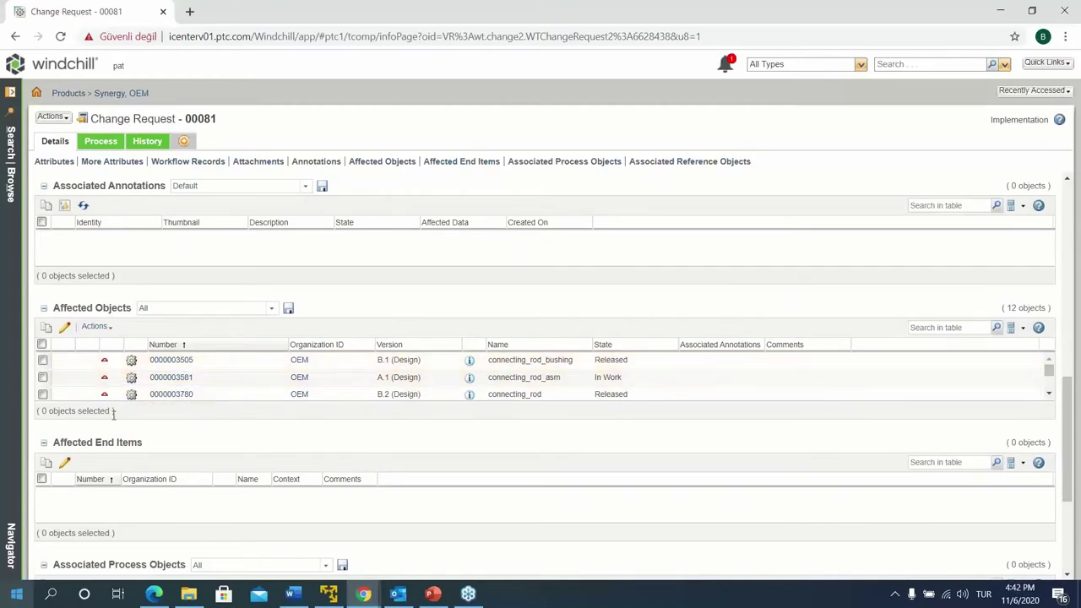
drag(116, 420, 164, 560)
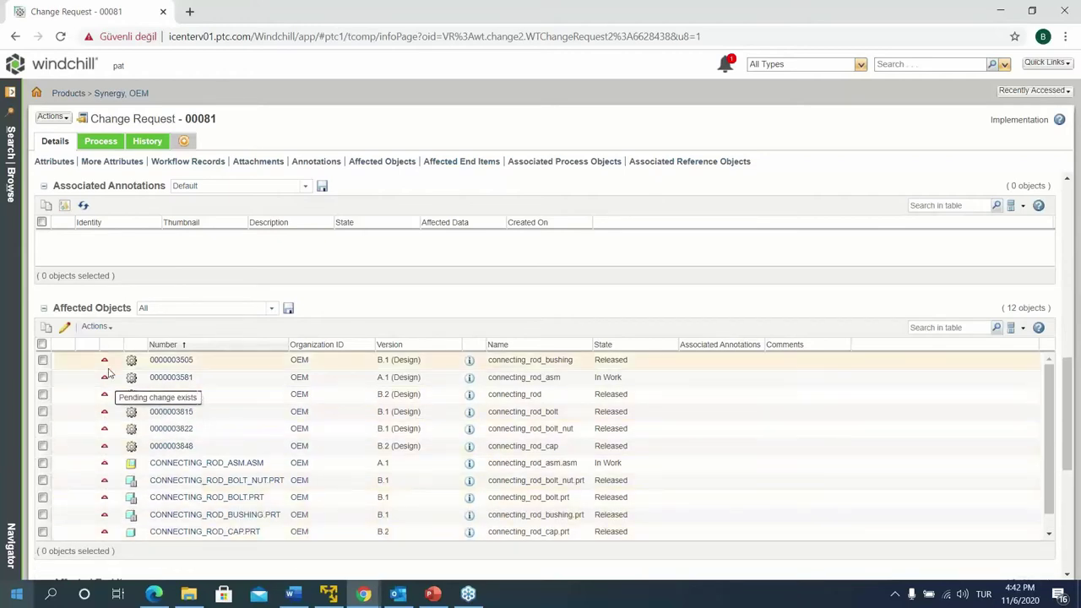
scroll(108, 396, down, 1)
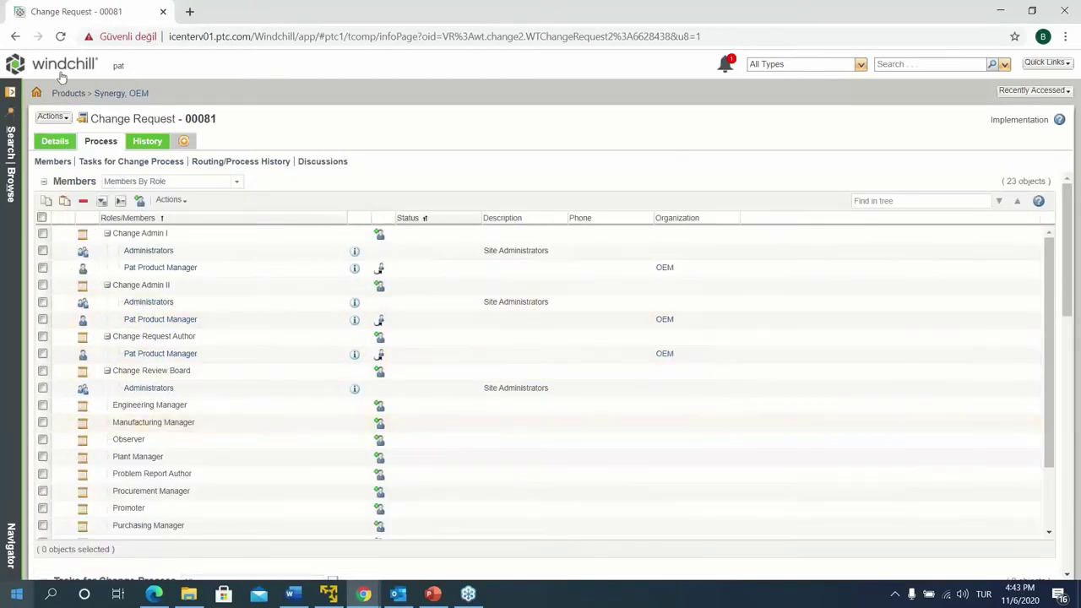
From the home page, open 00081's Create New Change Notice task and view its 12 affected objects
click(60, 73)
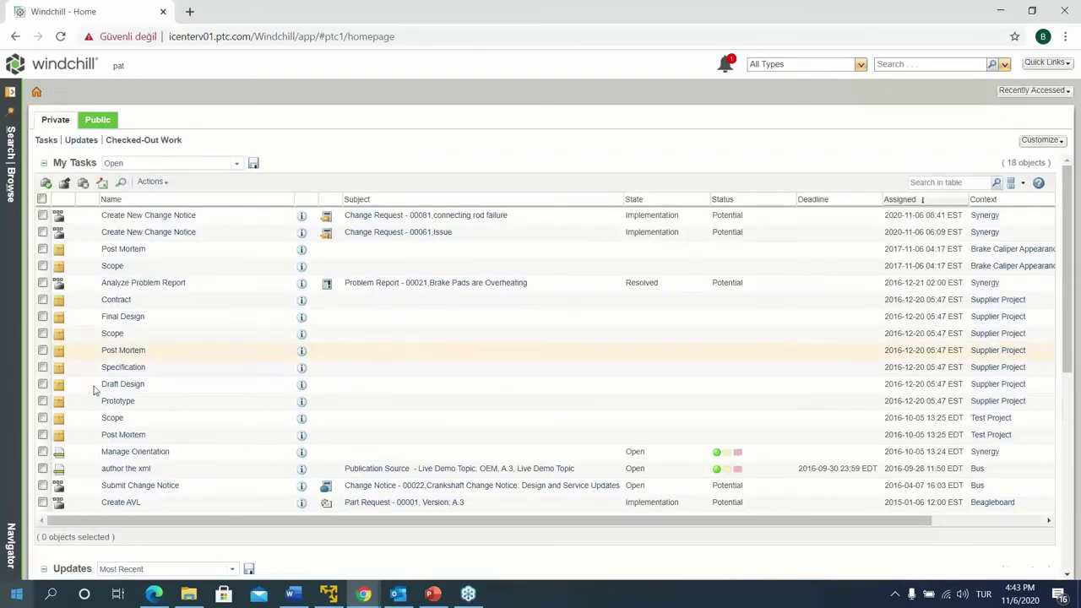
click(124, 216)
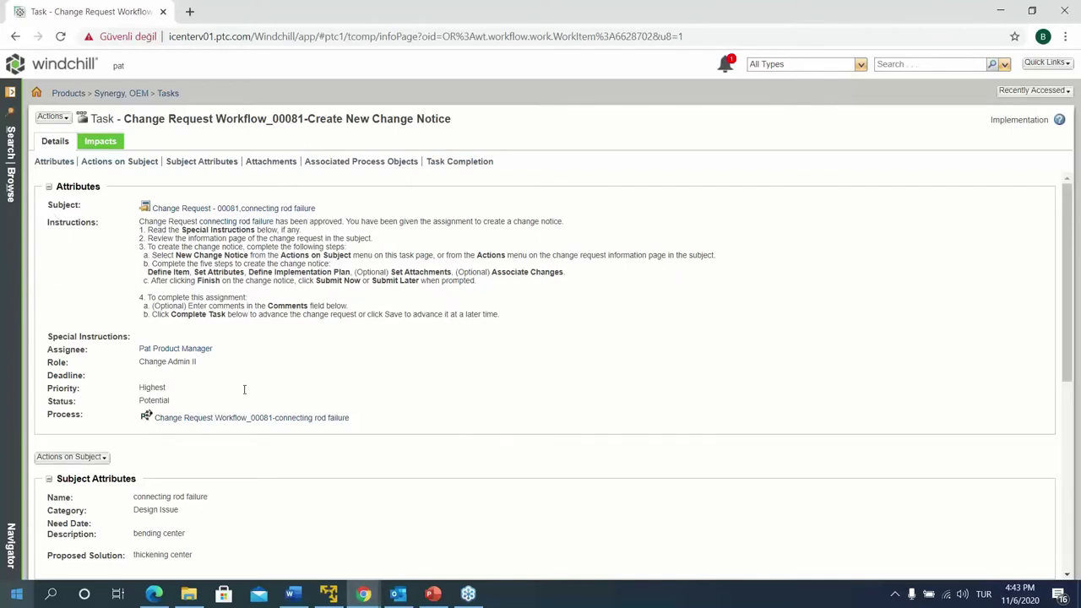
scroll(135, 267, down, 2)
scroll(141, 274, down, 2)
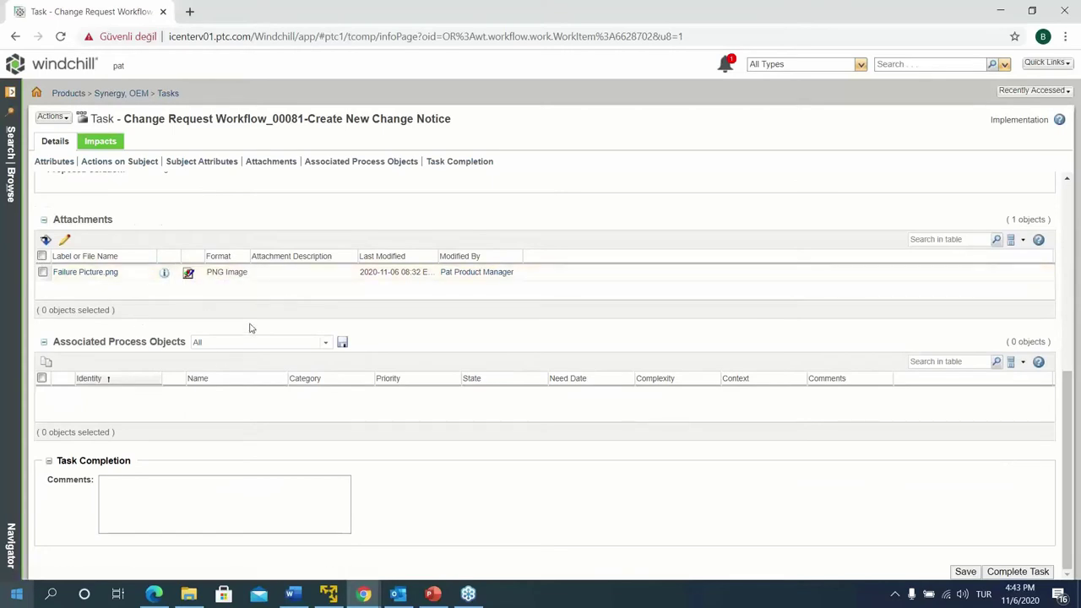
click(107, 145)
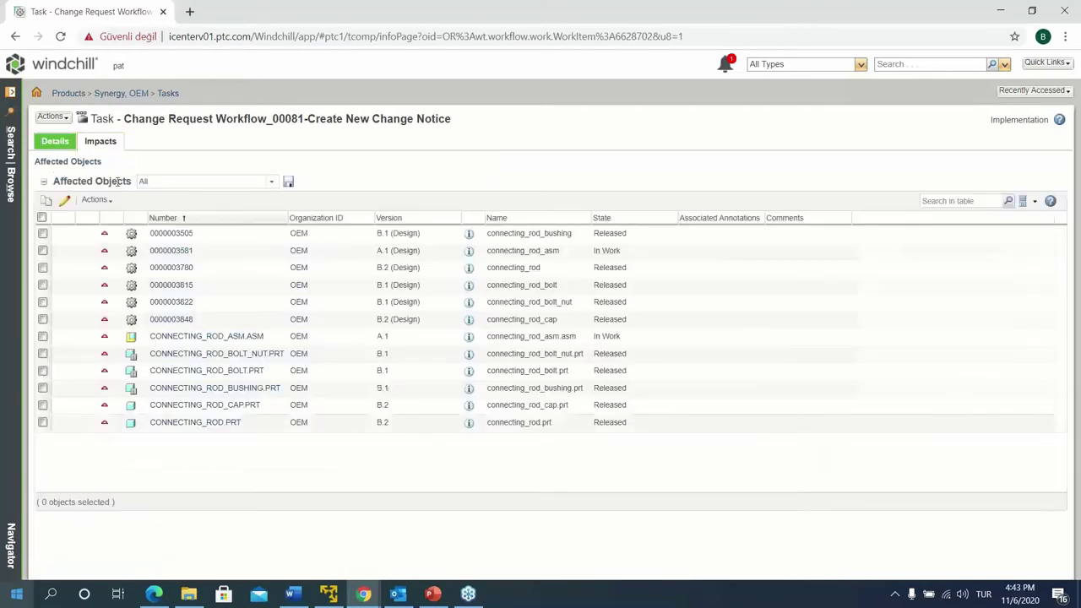
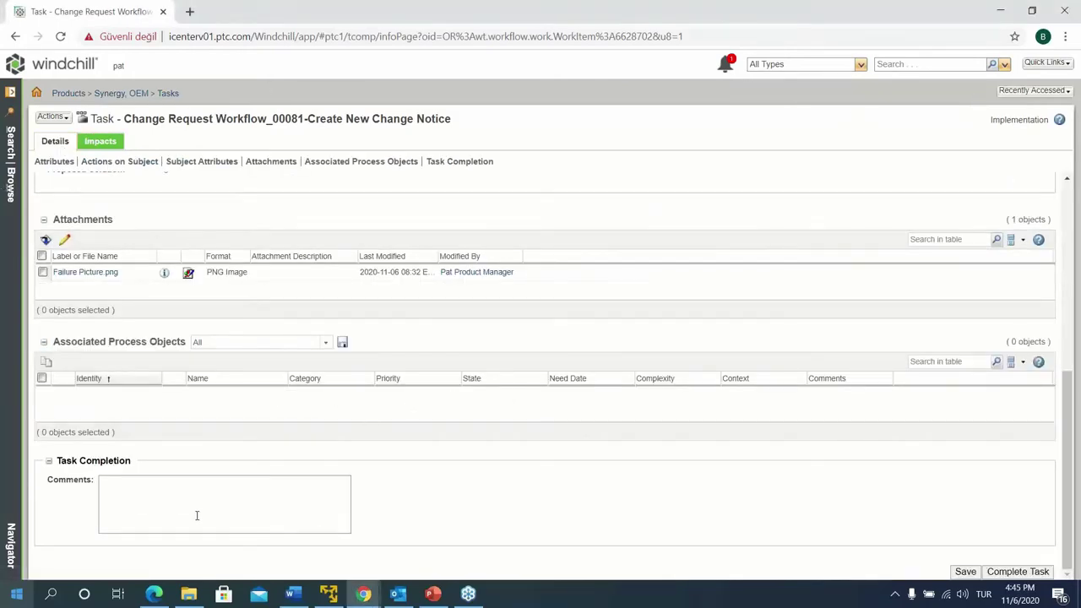
Start a New Change Notice from the change request's Actions menu
scroll(197, 515, up, 5)
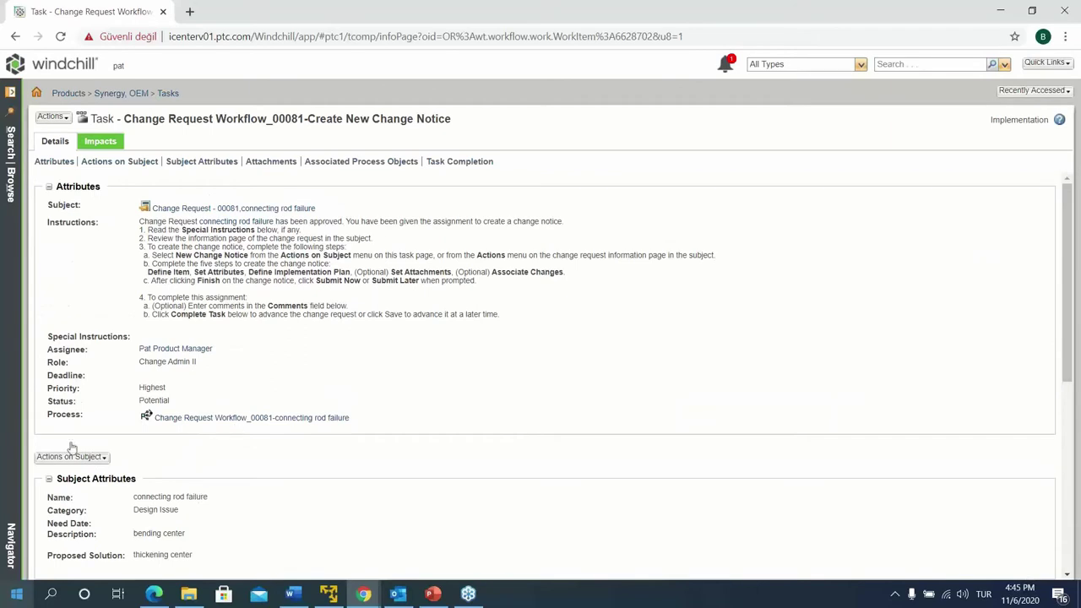
click(71, 456)
click(95, 477)
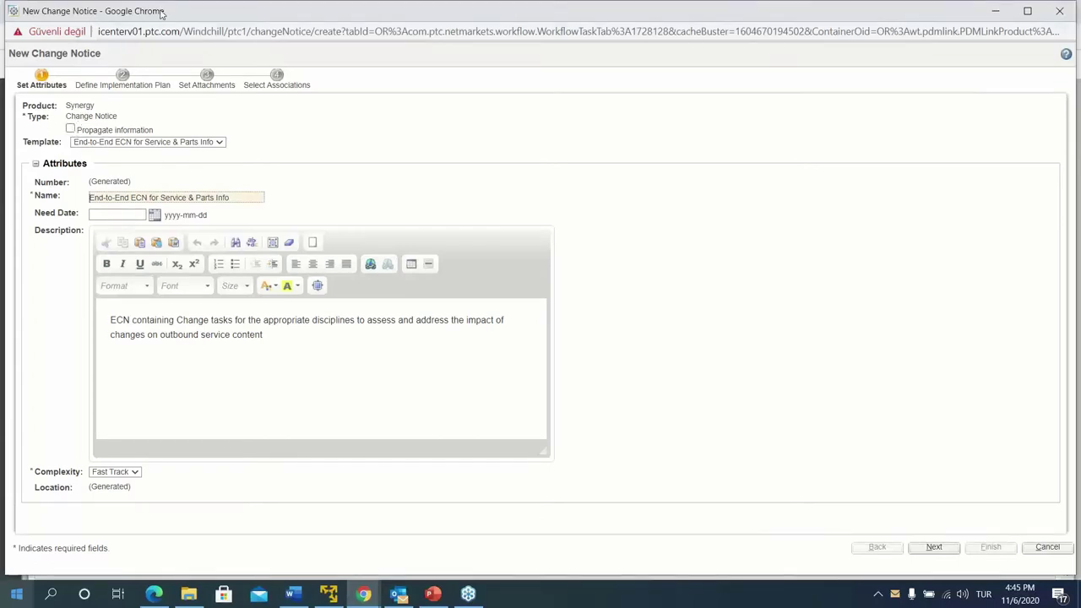
Maximize the change notice wizard and propagate the change request's information into it
drag(161, 11, 392, 17)
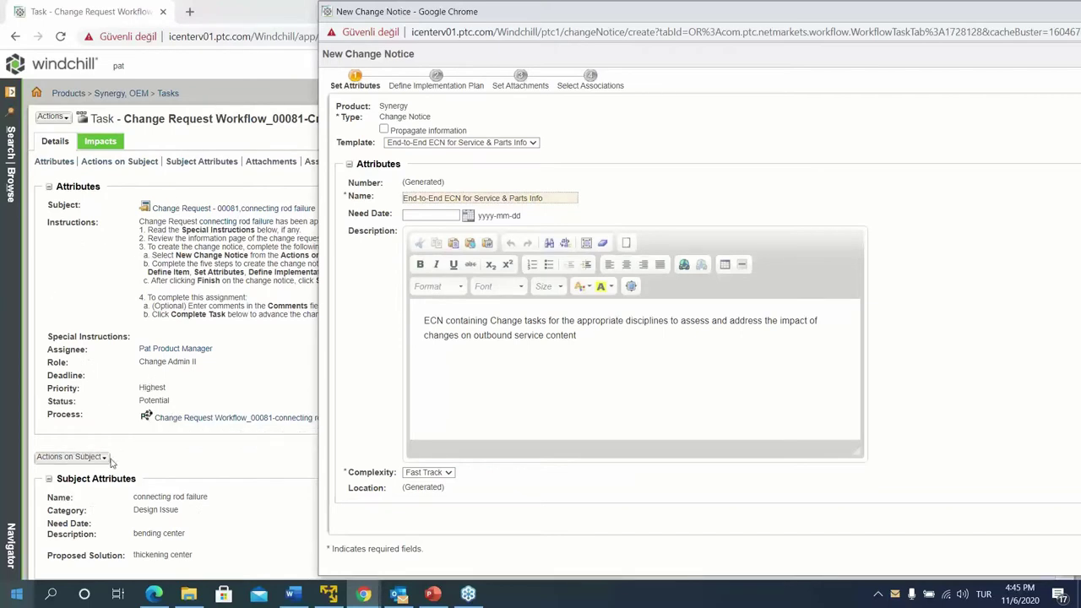
scroll(94, 479, down, 1)
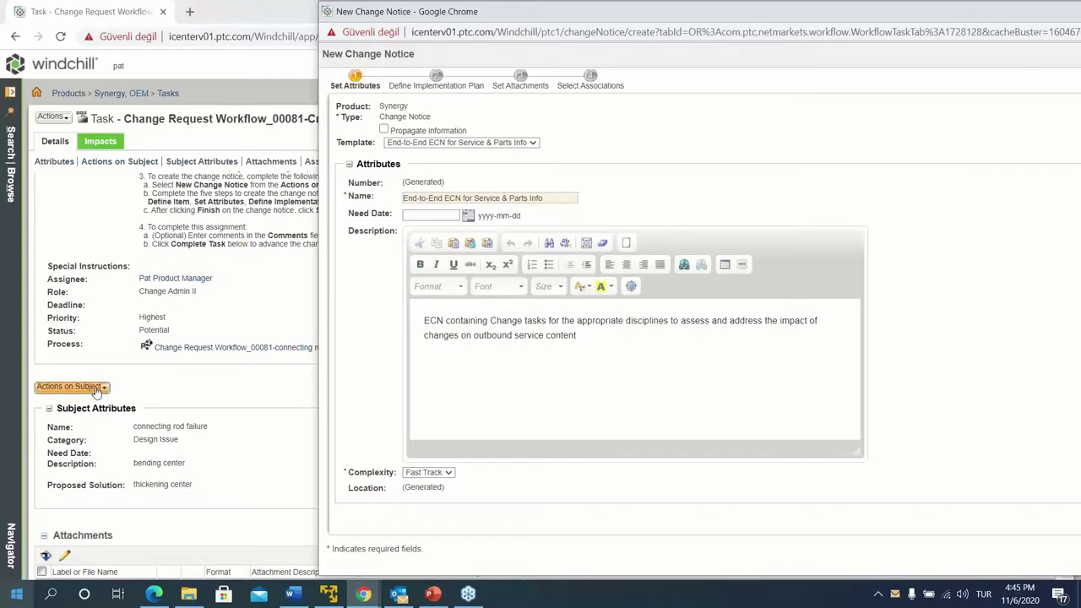
scroll(202, 384, up, 1)
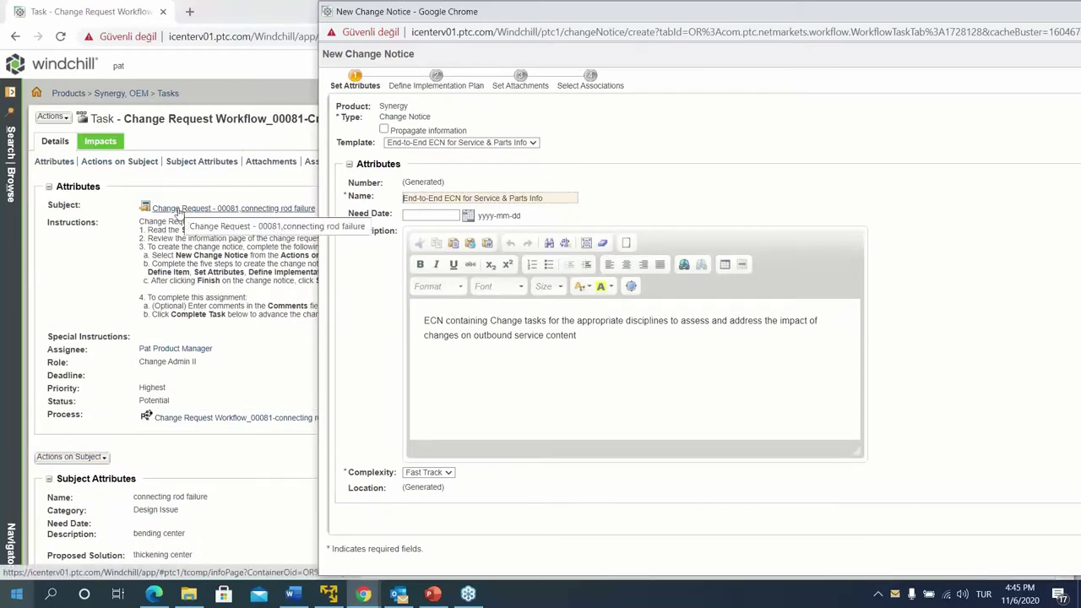
double_click(565, 17)
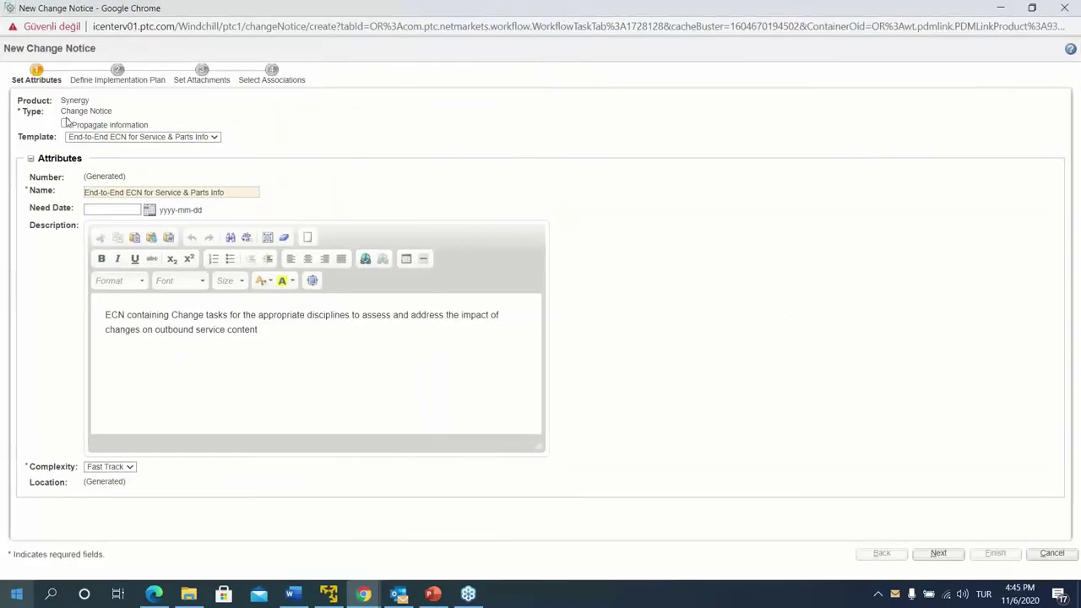
click(66, 124)
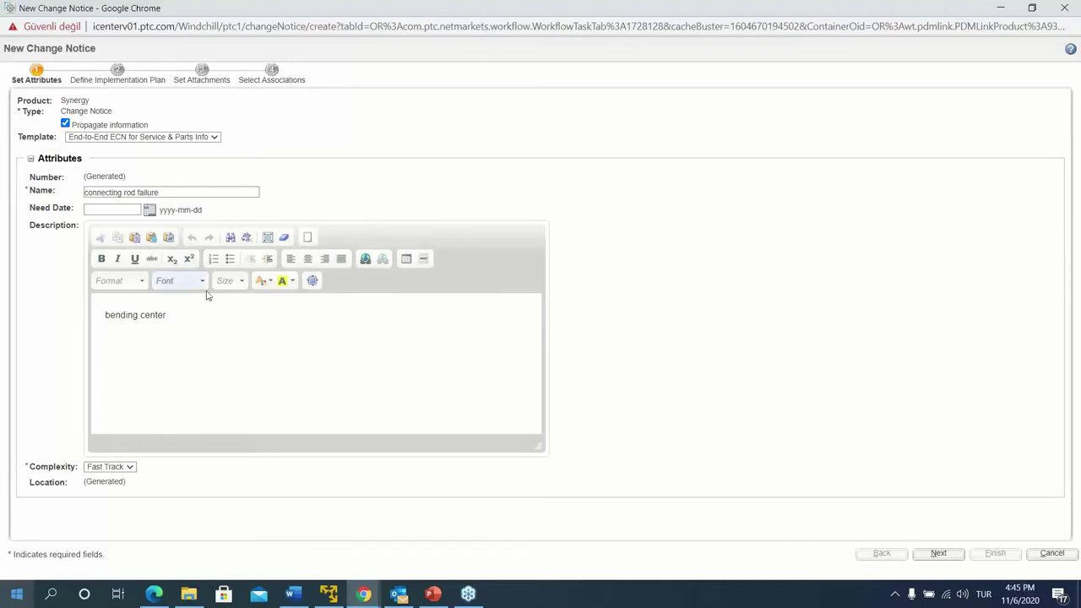
Name the notice 'connecting rod failure CN' and continue to the implementation plan
click(174, 194)
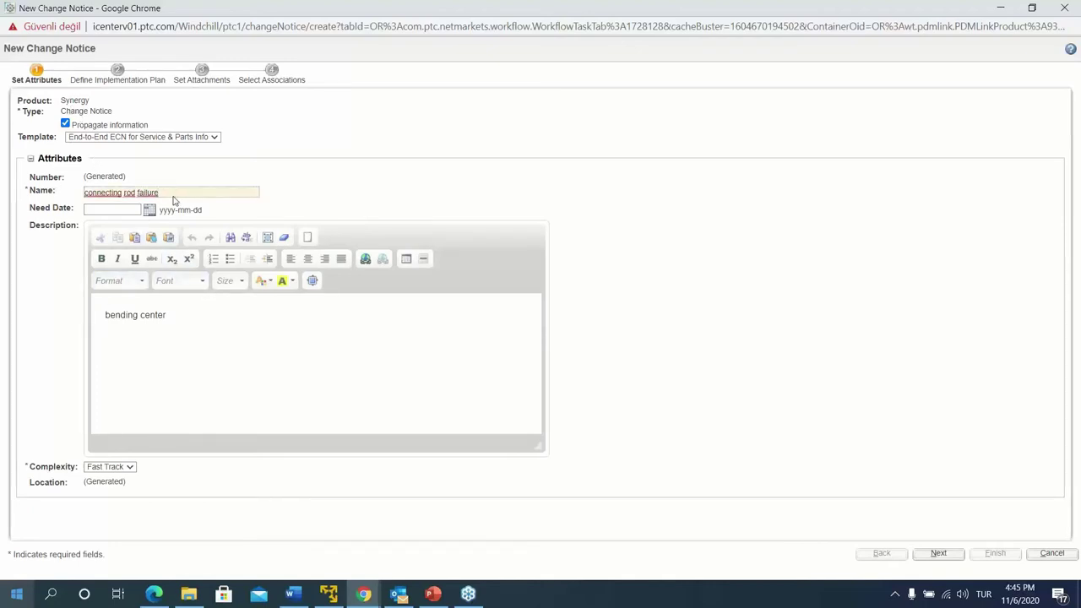
text(CN)
click(934, 561)
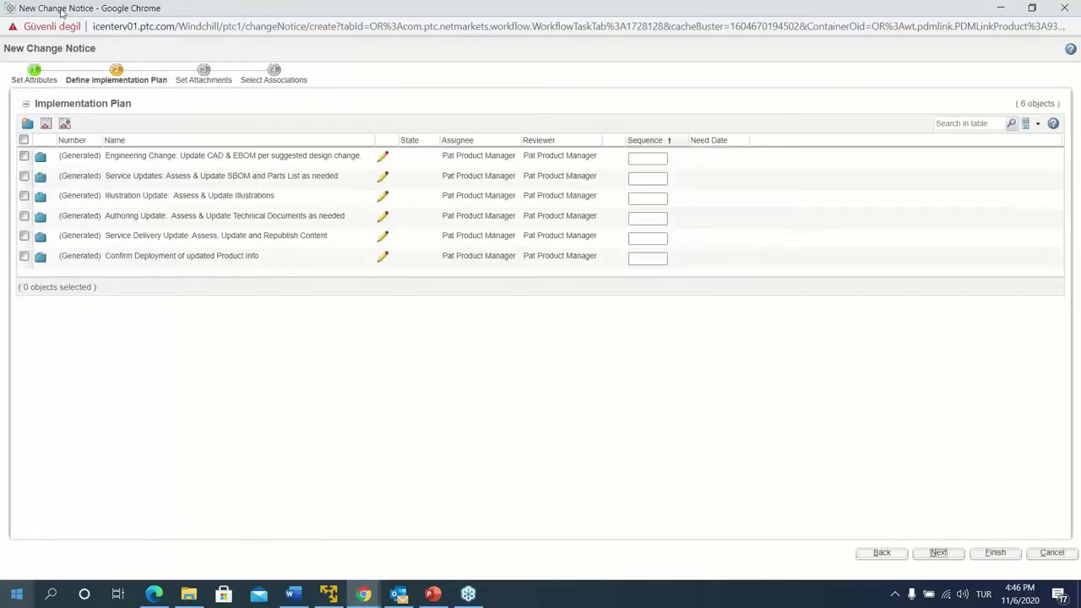
click(33, 73)
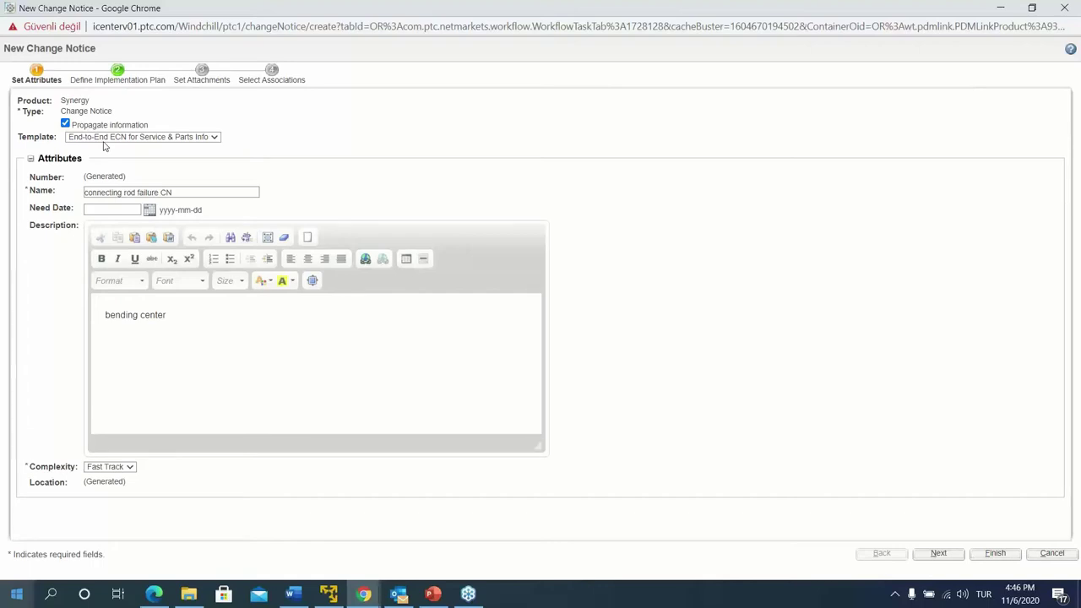
click(125, 77)
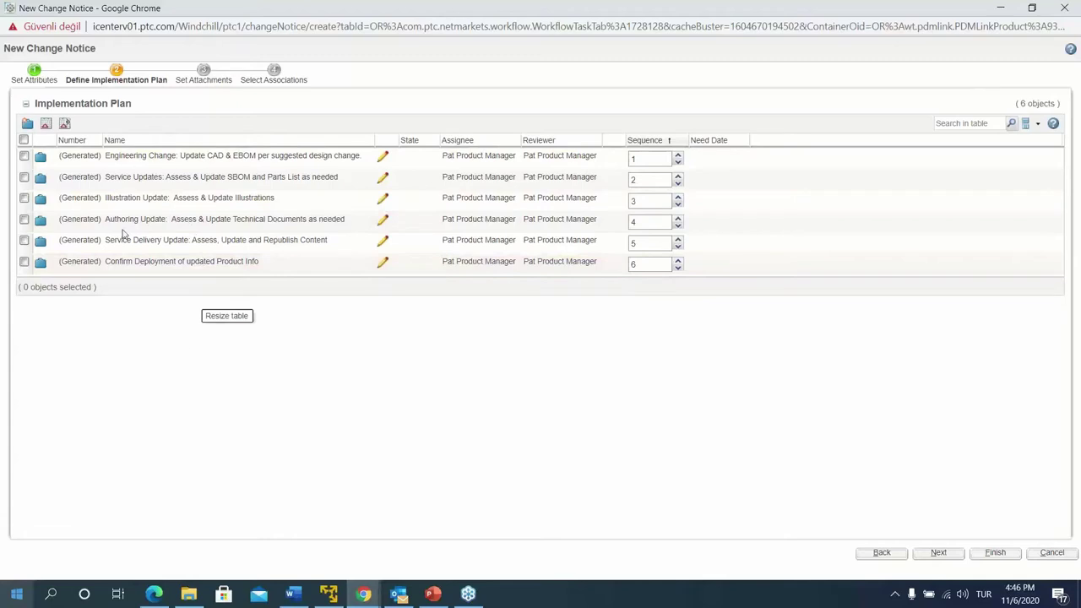
click(32, 69)
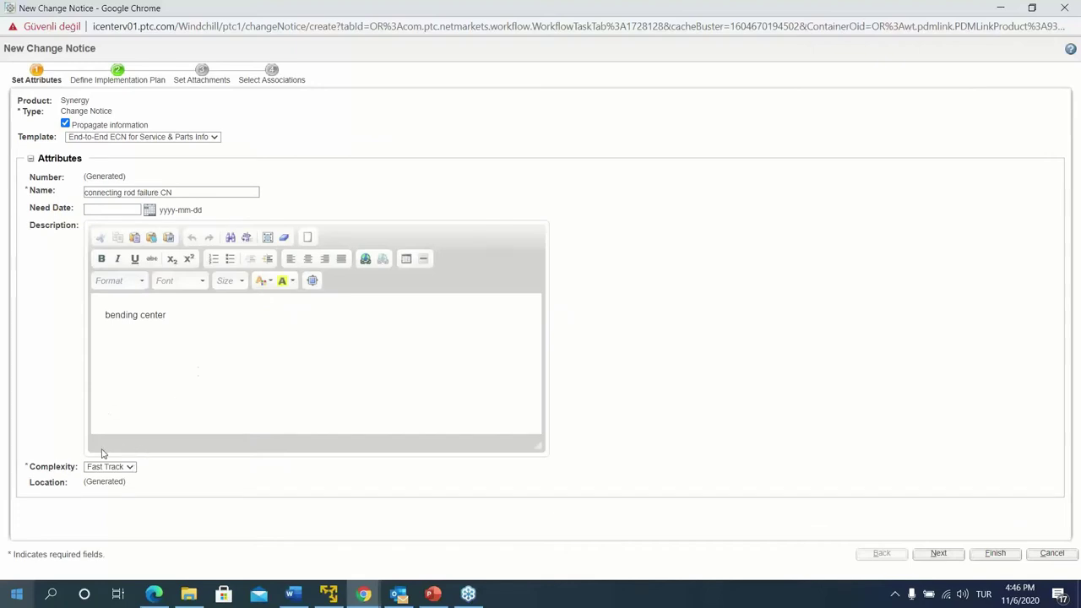
click(118, 85)
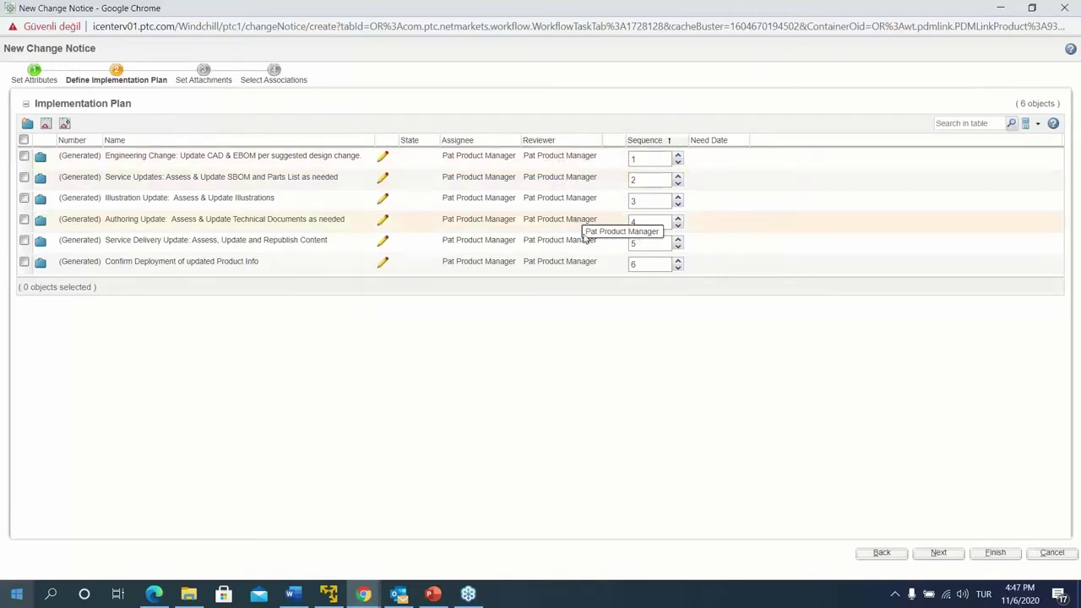
Delete the Confirm Deployment, Service Delivery Update and Authoring Update tasks
right_click(250, 269)
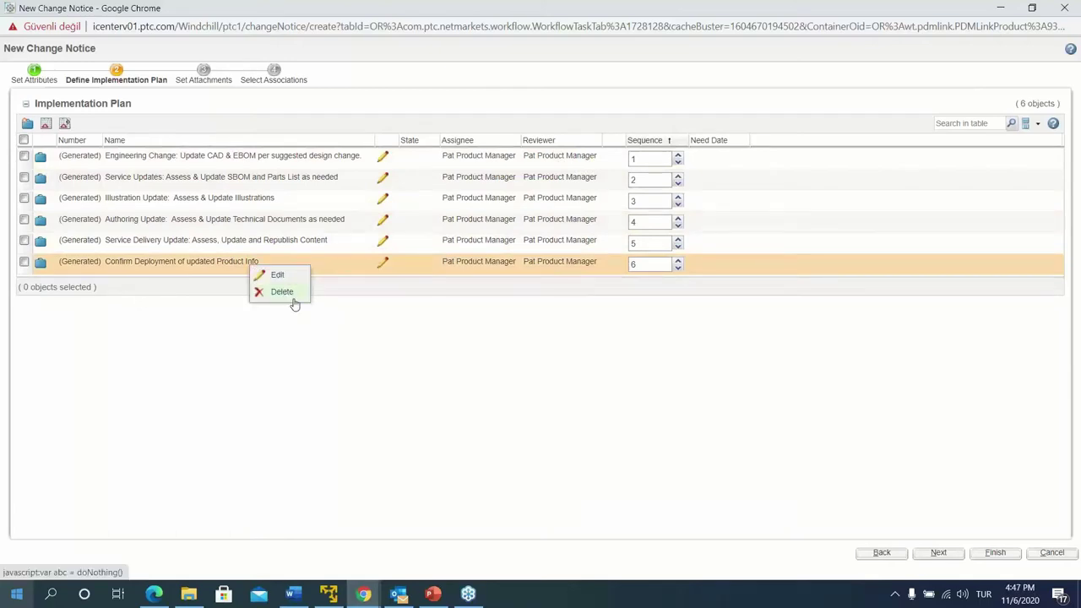
click(282, 291)
click(589, 134)
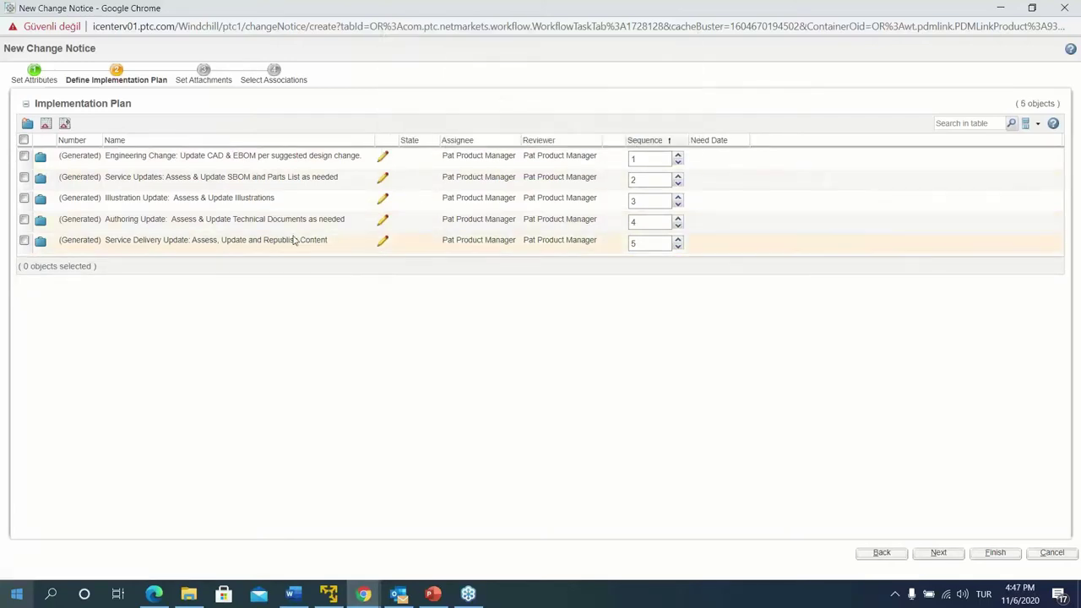
right_click(290, 239)
click(324, 267)
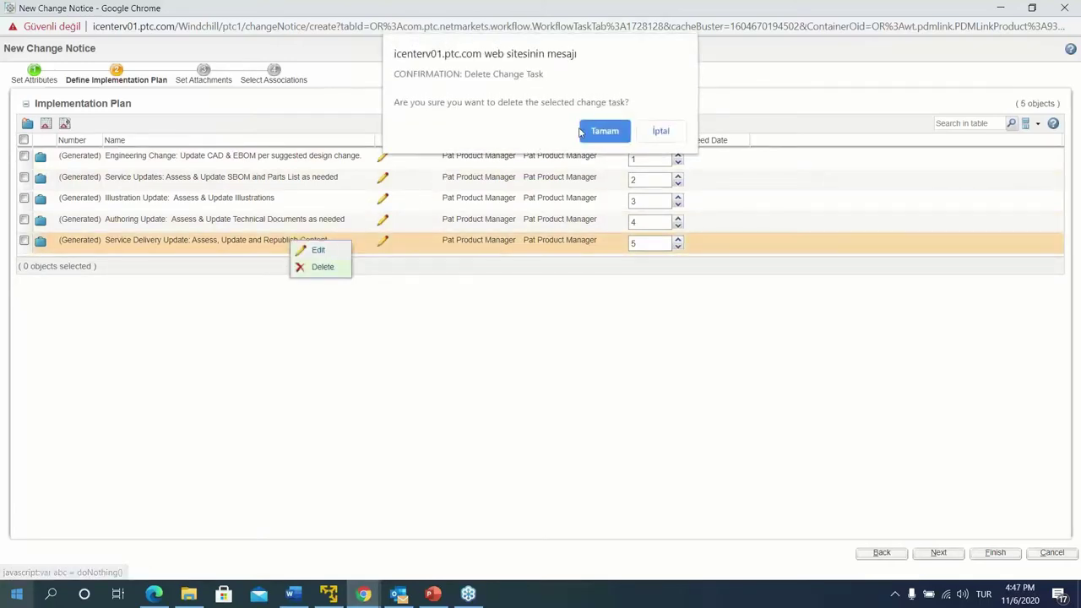
click(582, 133)
right_click(333, 220)
click(364, 251)
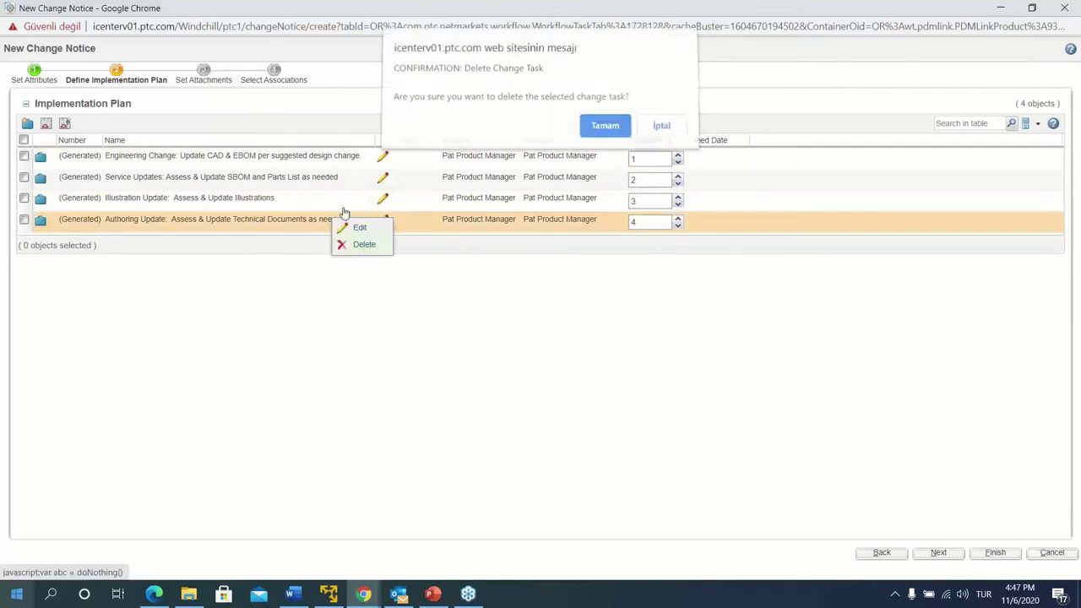
click(603, 128)
Delete the Illustration Update and Service Updates tasks, then edit the Engineering Change task
right_click(289, 203)
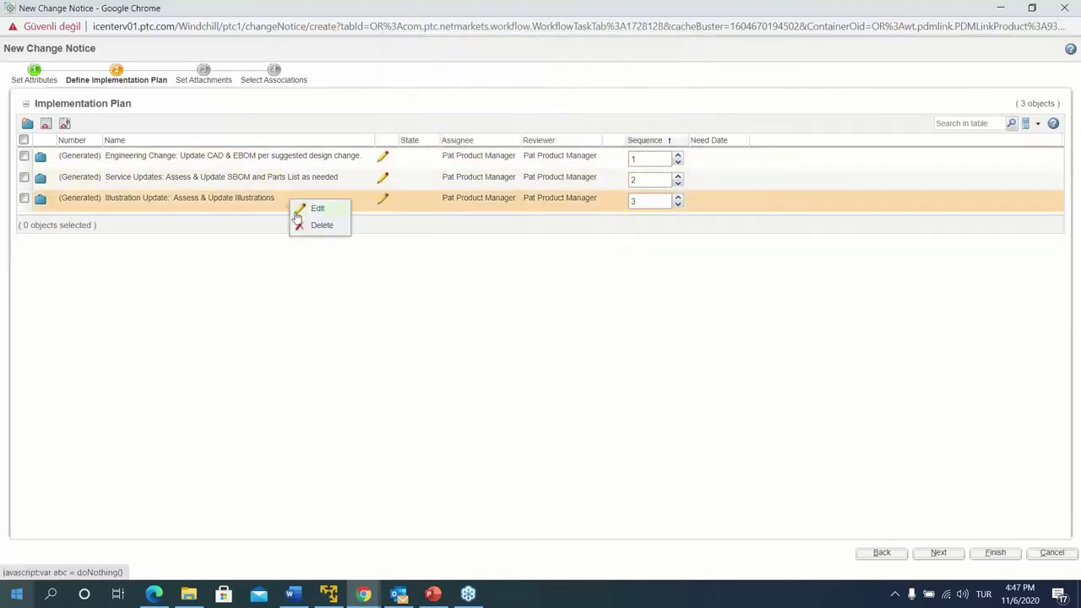
click(304, 224)
click(594, 135)
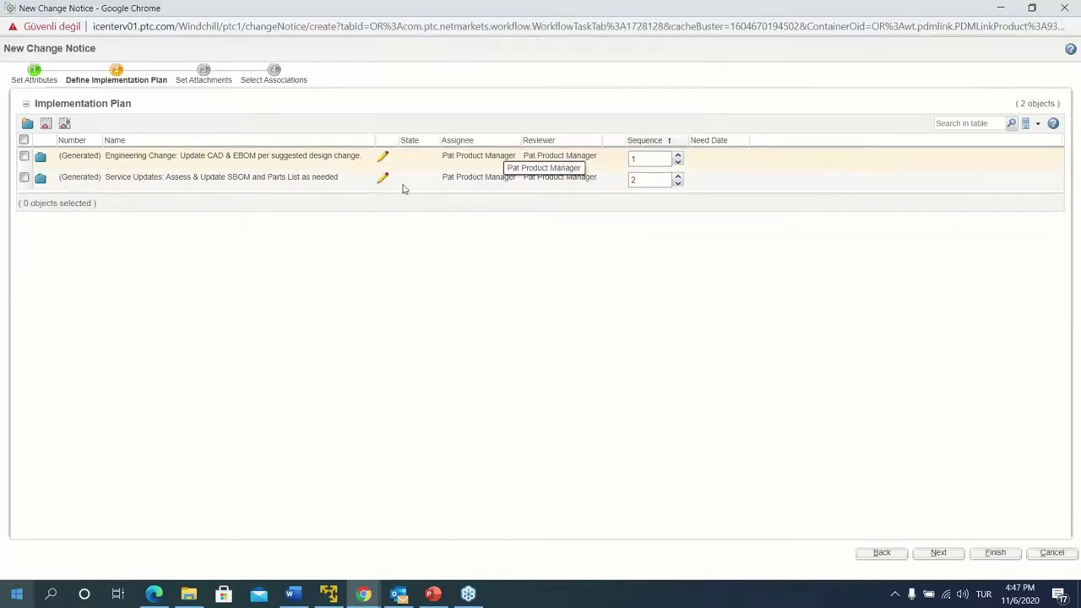
right_click(322, 187)
click(346, 212)
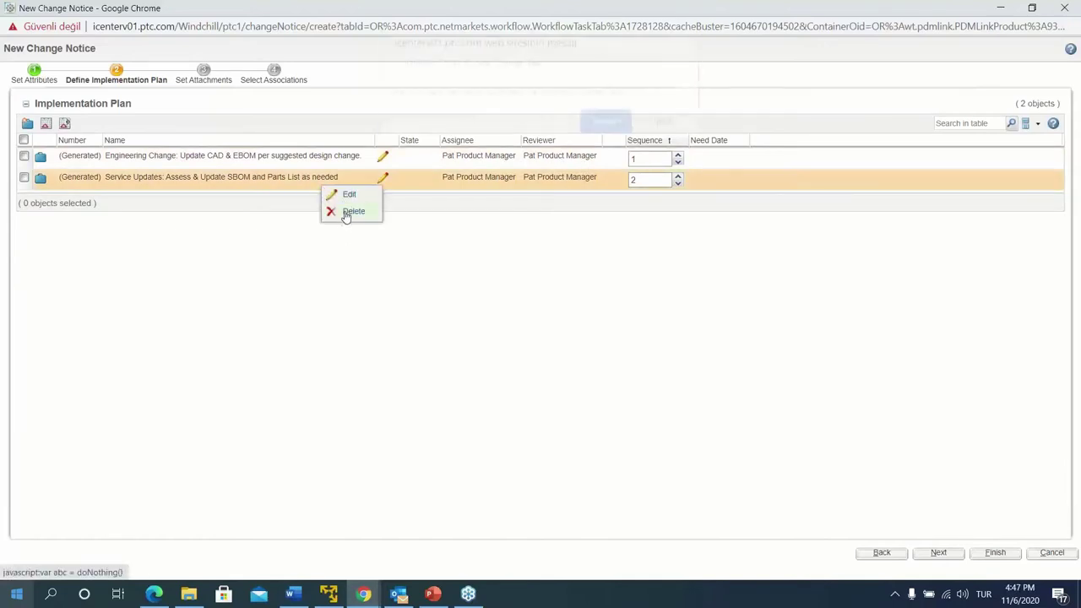
click(603, 129)
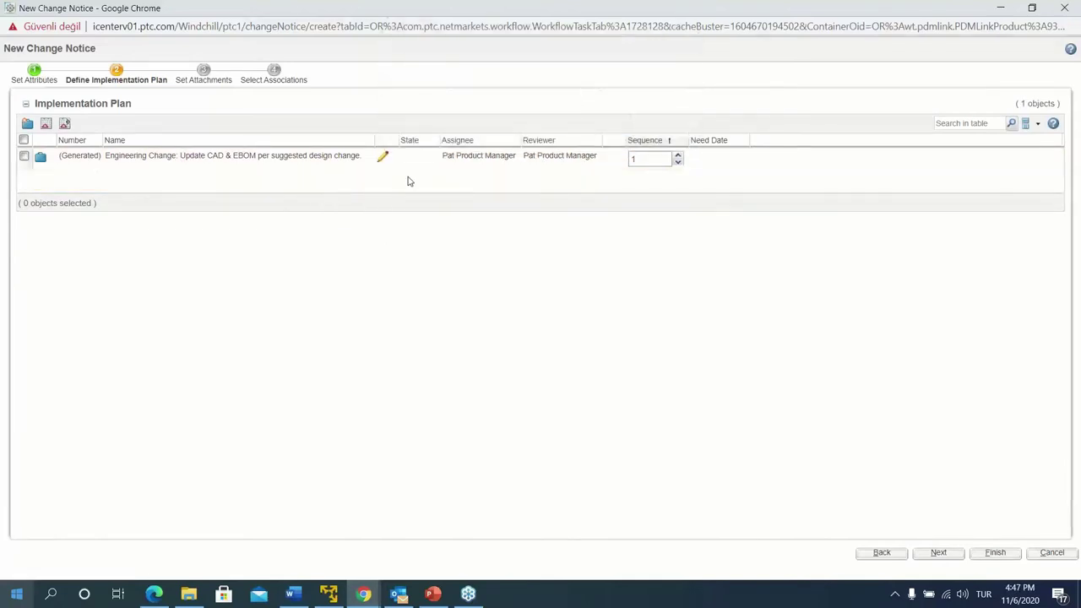
click(381, 157)
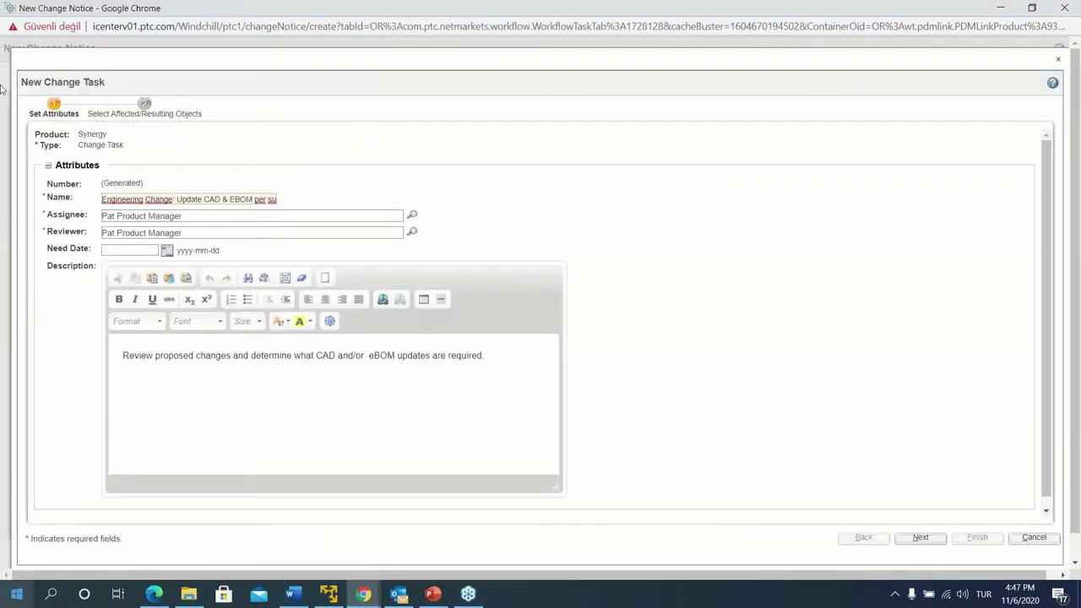
Replace the Engineering Change task's assignee with the new user and proceed to affected objects
triple_click(187, 217)
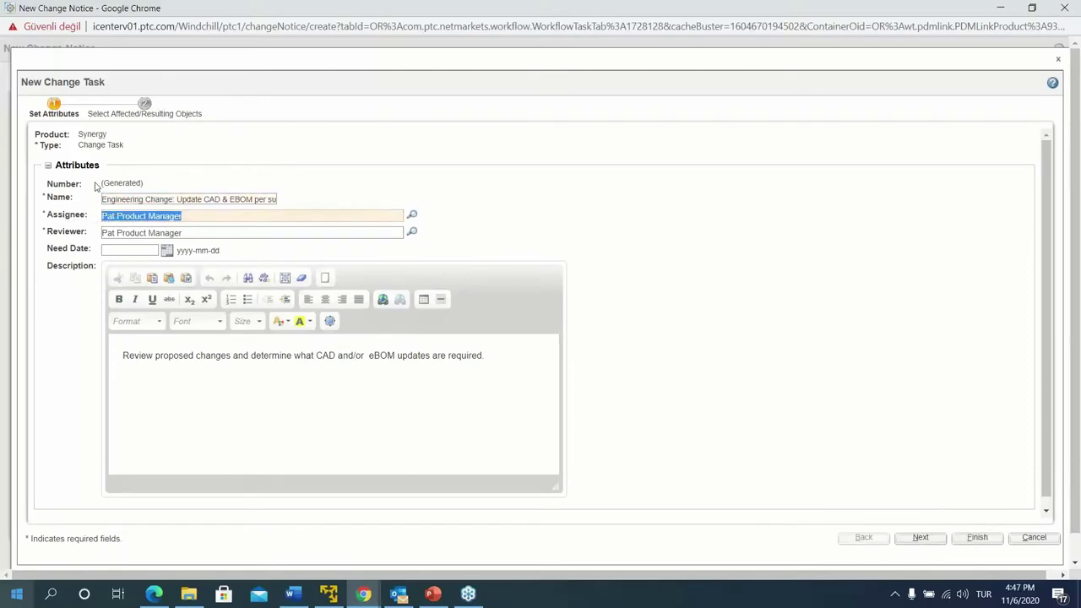
key(BackSpace)
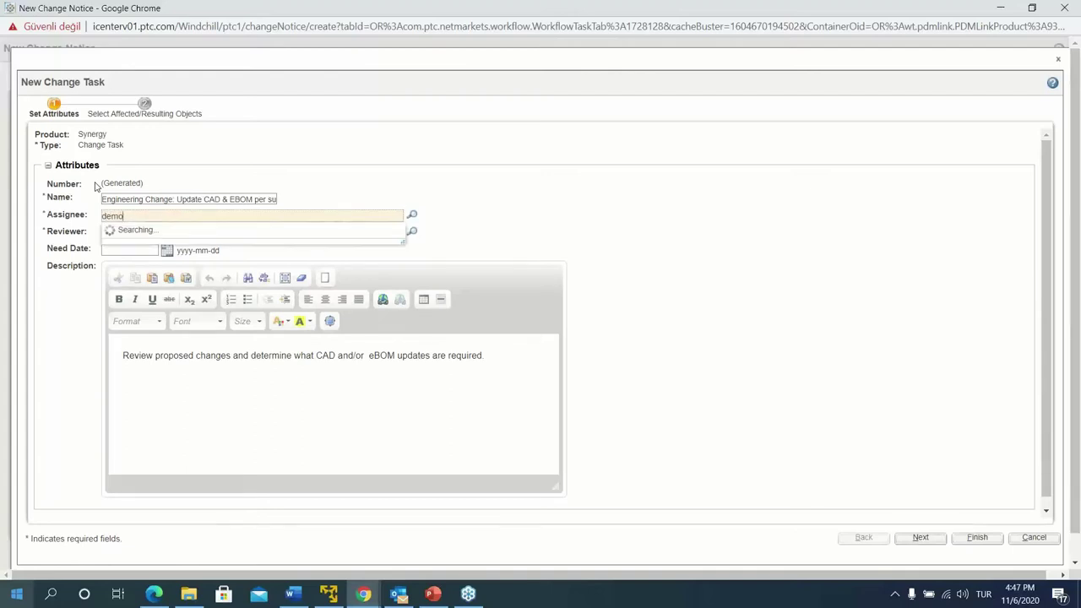
click(124, 229)
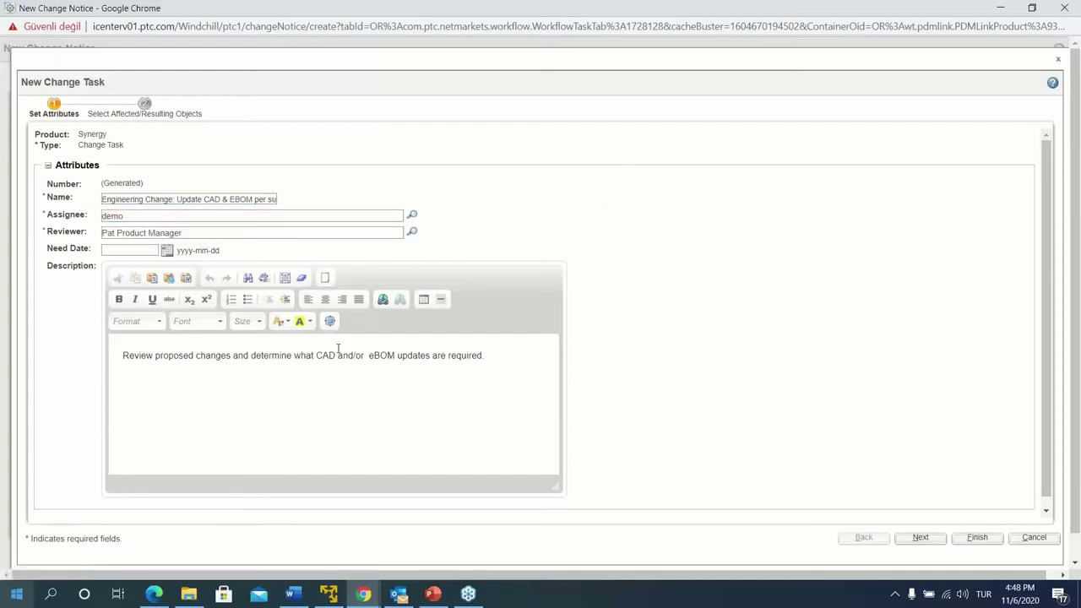
scroll(239, 423, down, 1)
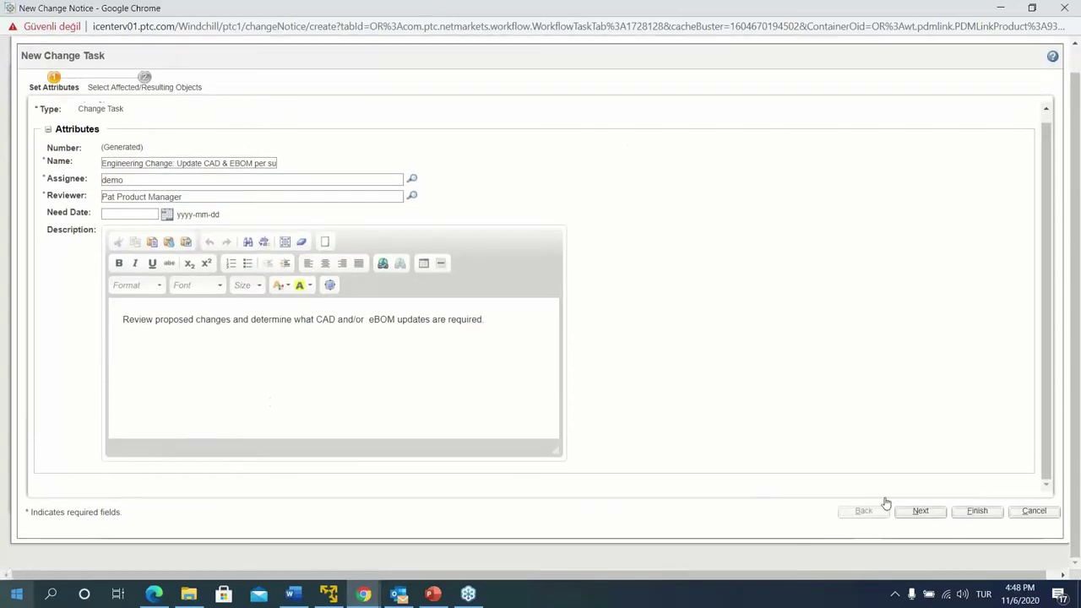
click(933, 517)
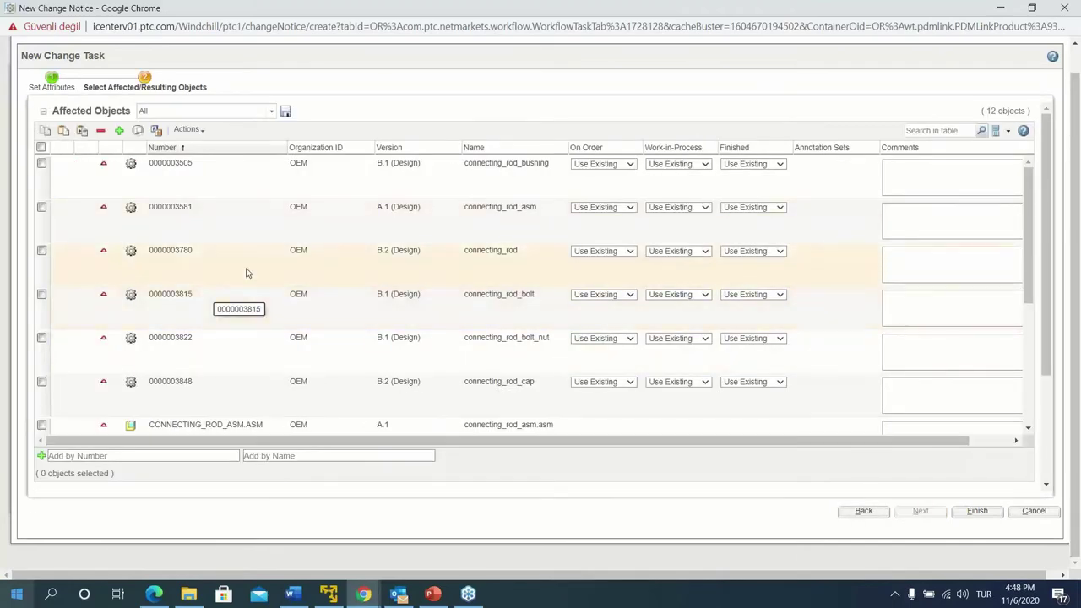
Select all 12 objects in the Affected Objects table
scroll(256, 268, down, 2)
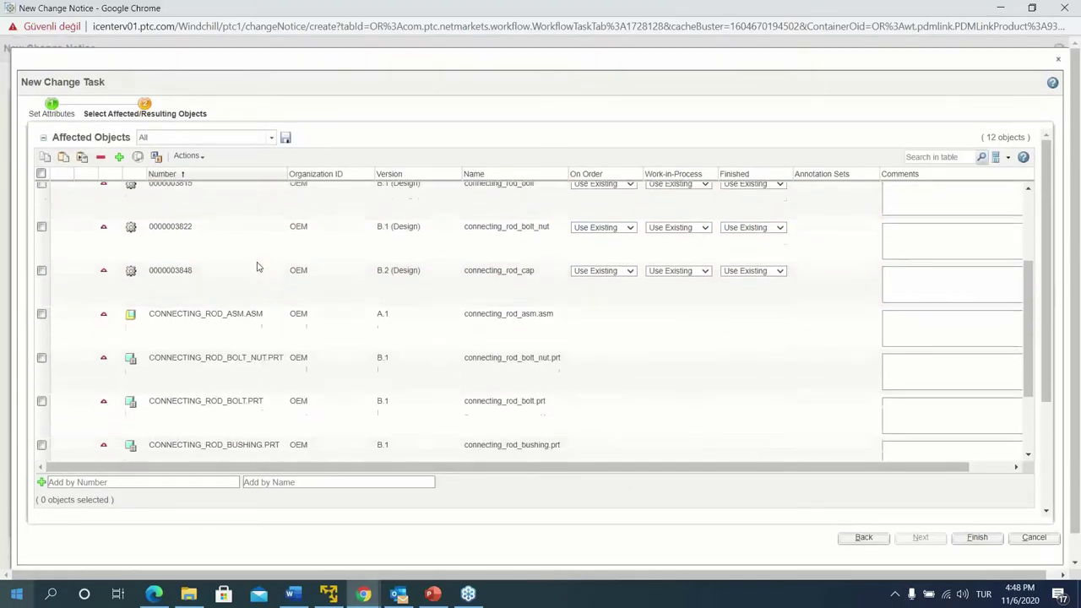
scroll(258, 268, down, 2)
scroll(258, 268, down, 2)
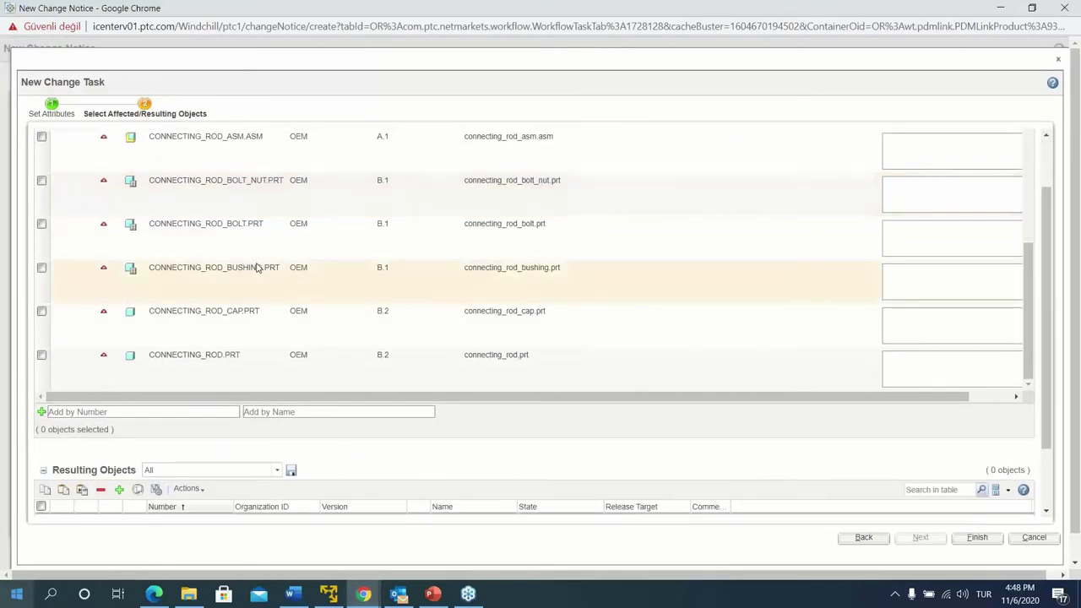
scroll(257, 267, up, 4)
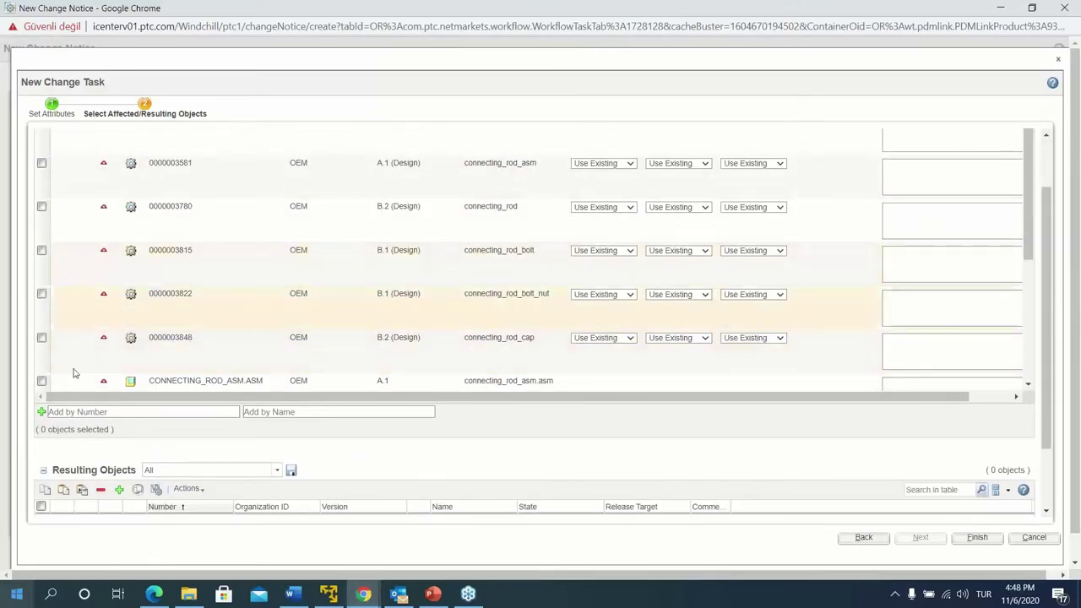
drag(135, 473, 54, 475)
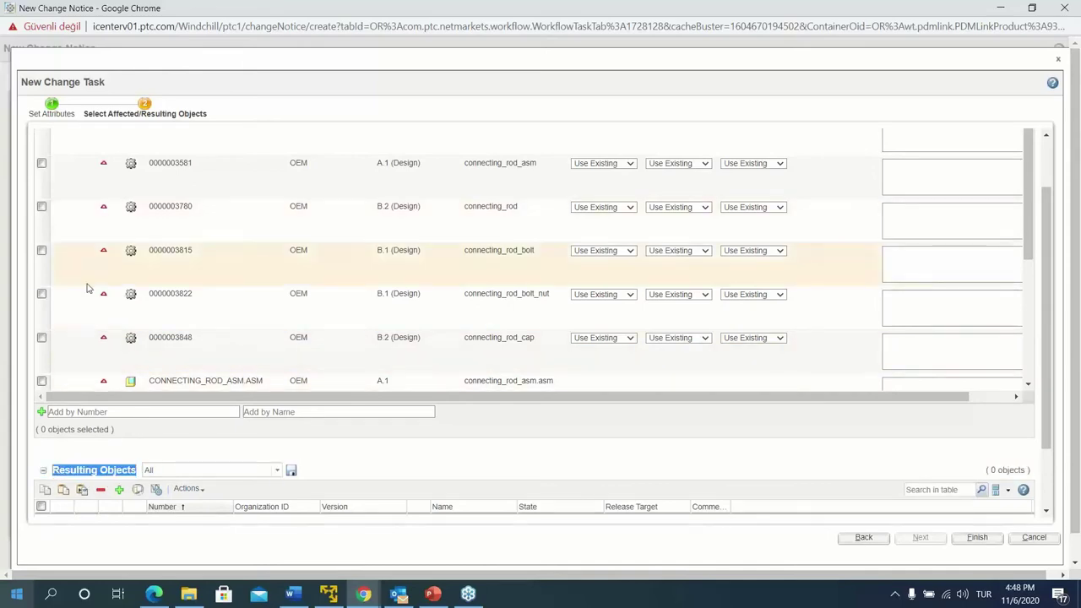
scroll(101, 285, up, 2)
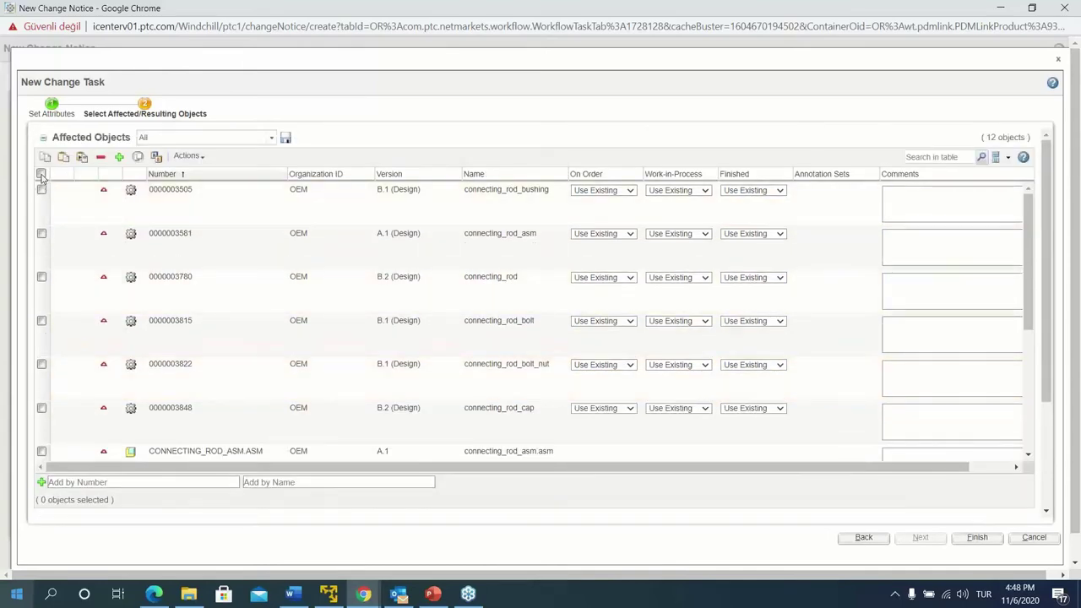
click(41, 174)
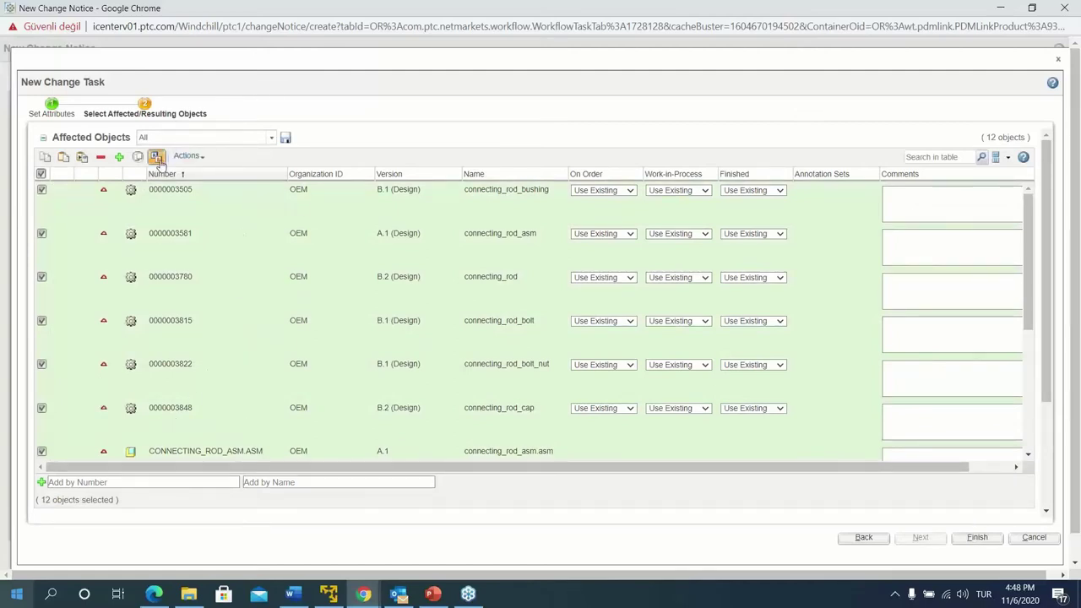
Launch Revise on the 12 selected affected objects
scroll(169, 545, down, 1)
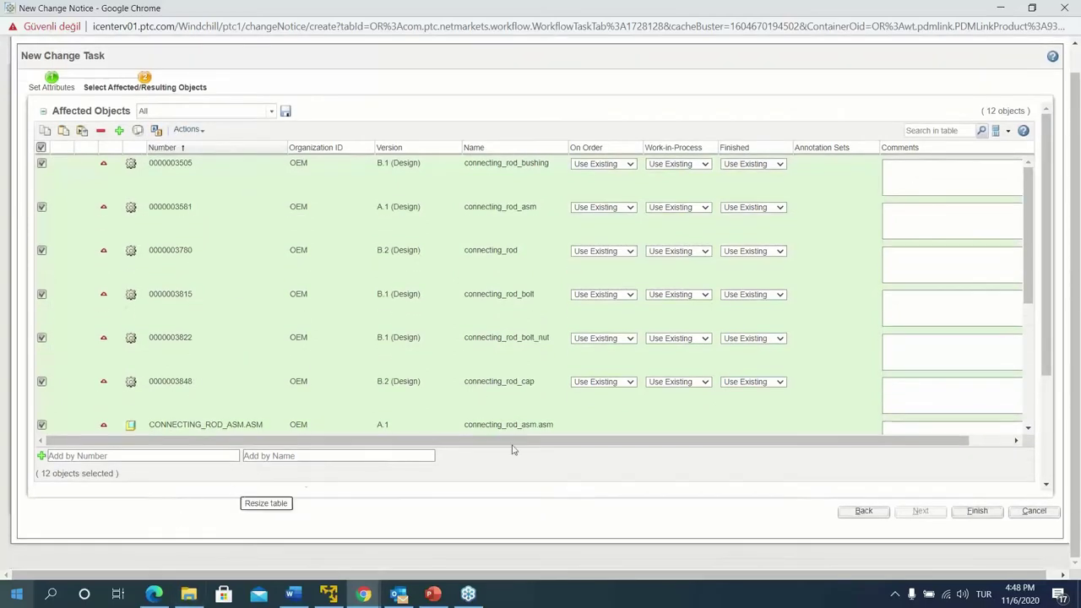
scroll(1041, 448, down, 3)
scroll(1041, 448, down, 2)
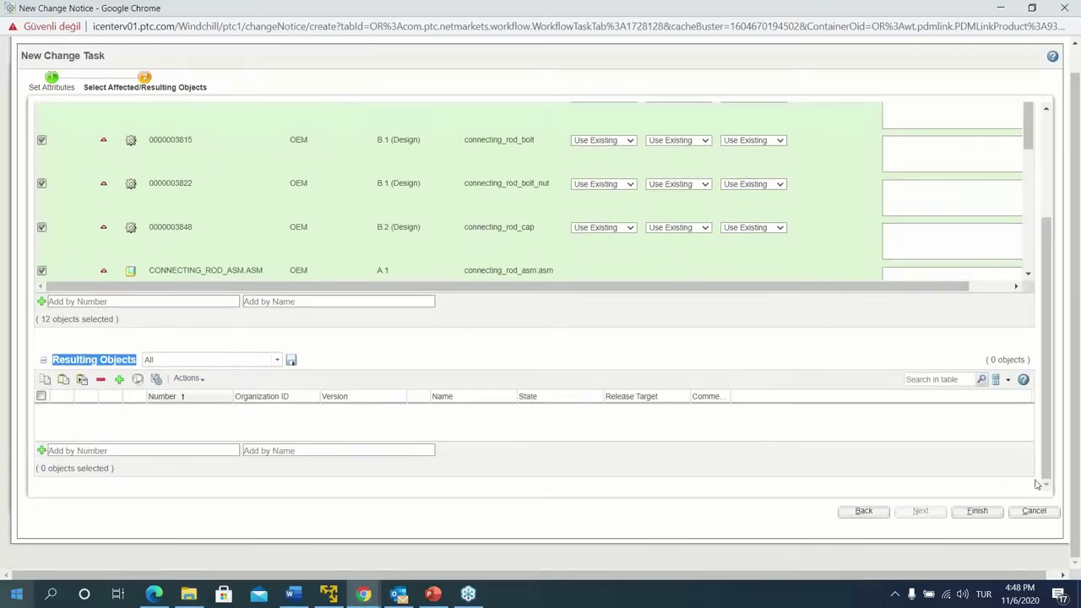
click(301, 370)
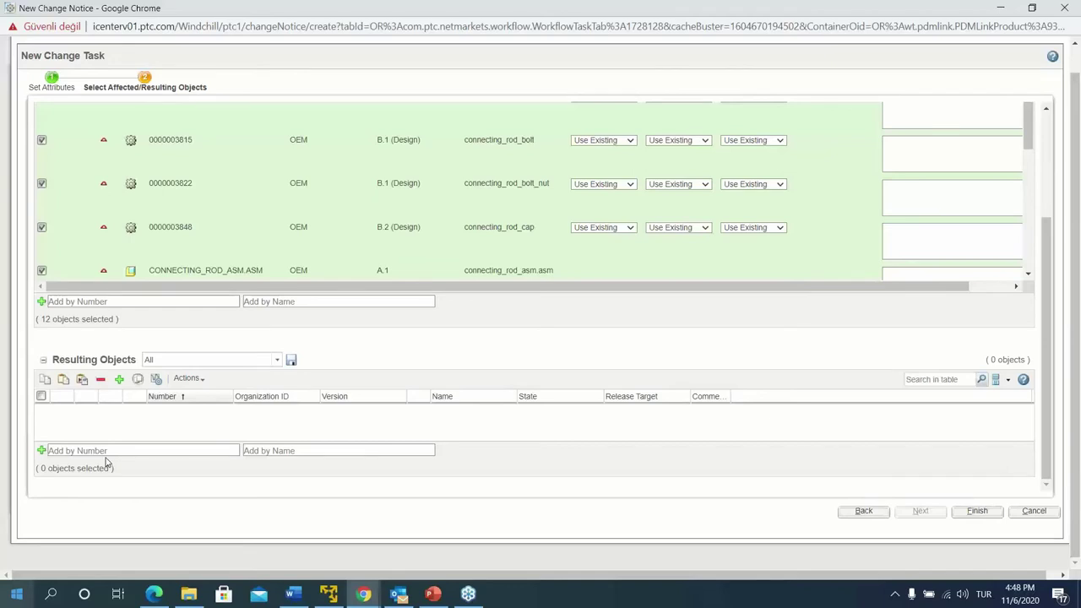
scroll(151, 393, up, 5)
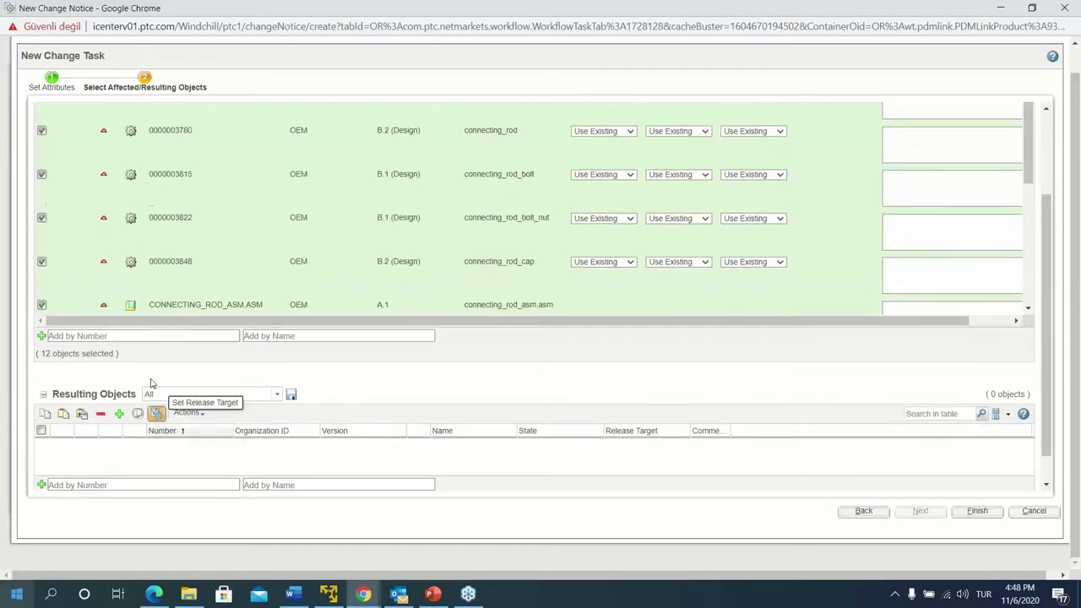
click(154, 131)
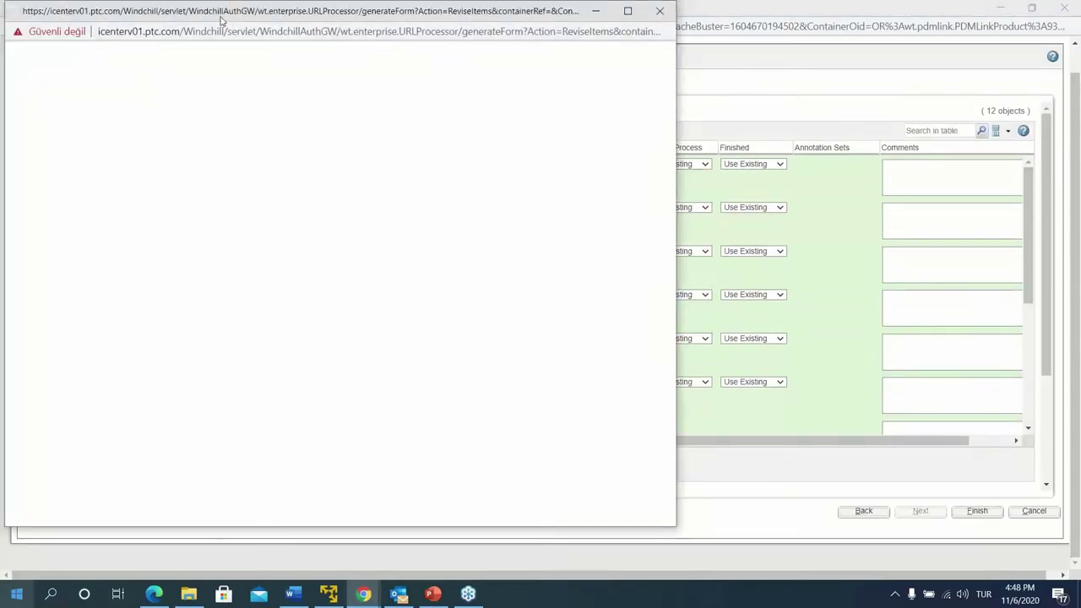
Remove CONN_BUSHING_01.PRT through CONNECT_ROD_BOLT_GEN.PRT and revise the remaining 12 objects to C
drag(220, 17, 305, 17)
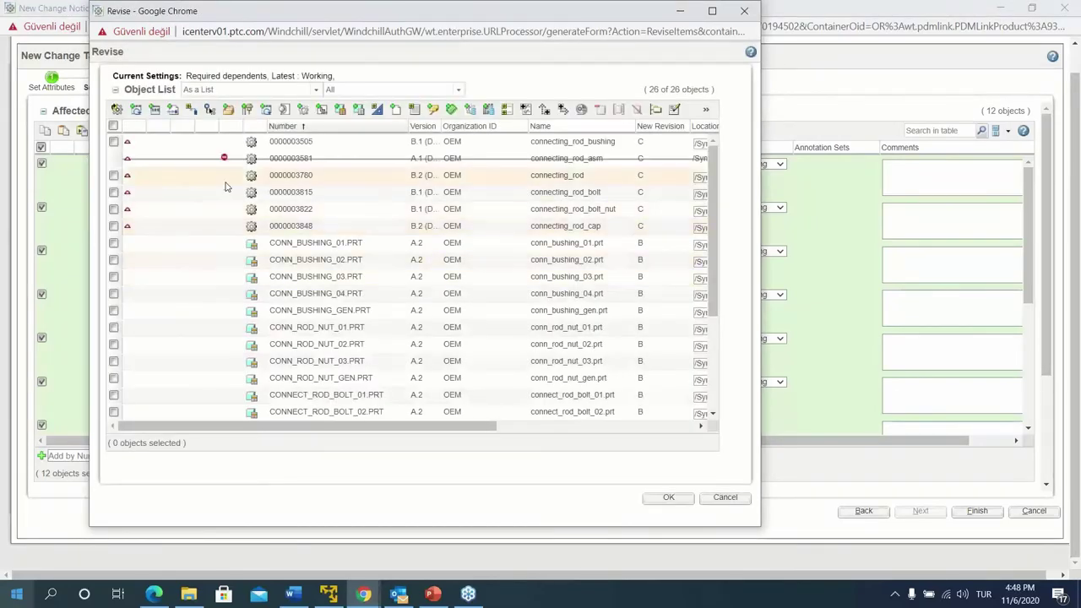
scroll(304, 296, down, 3)
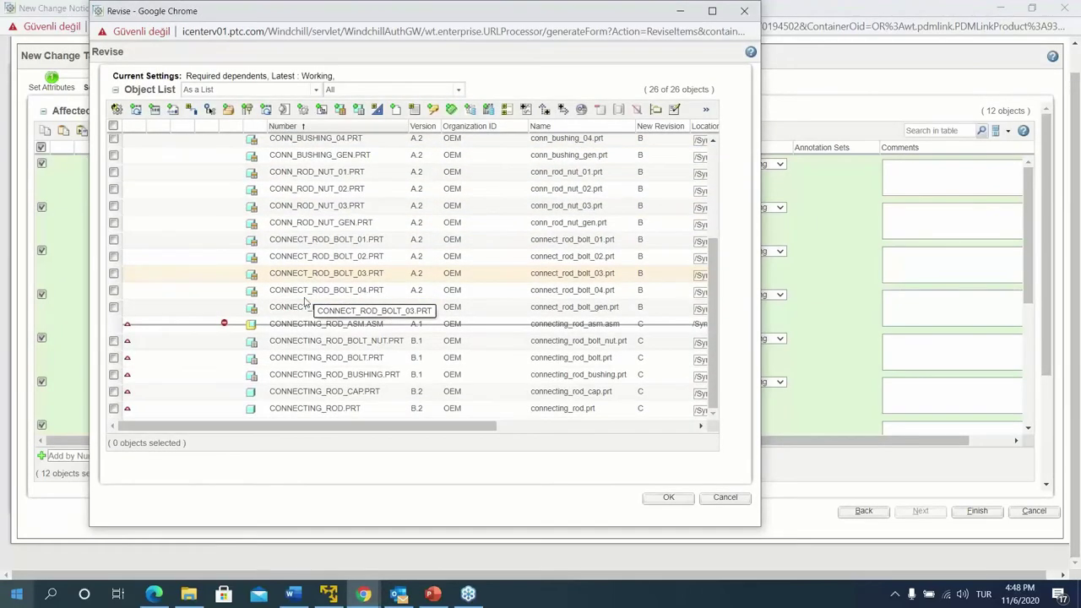
drag(332, 425, 241, 386)
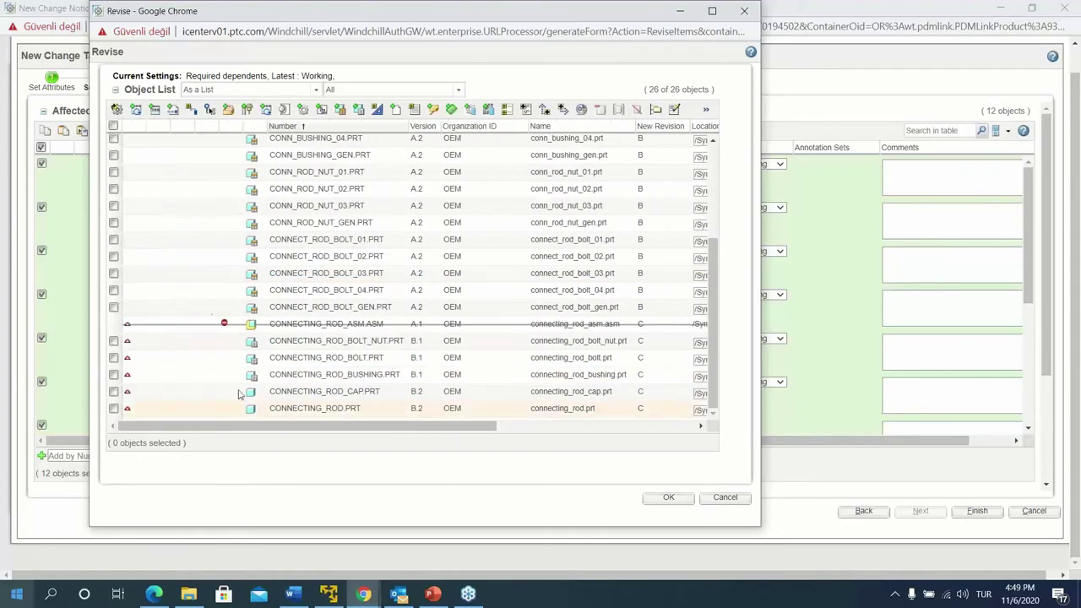
scroll(177, 241, up, 5)
click(122, 326)
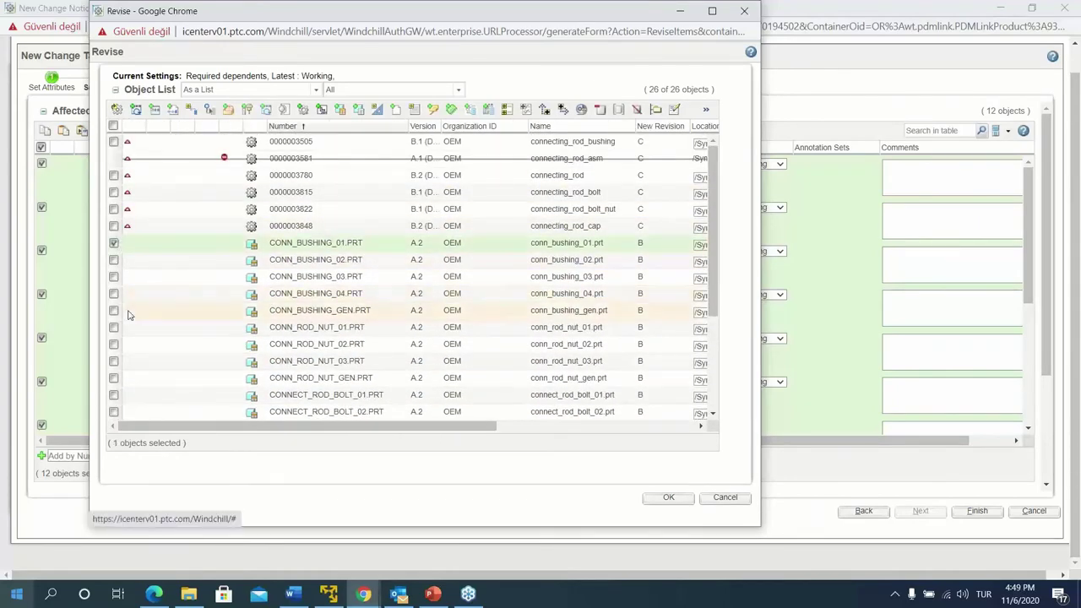
scroll(128, 315, down, 3)
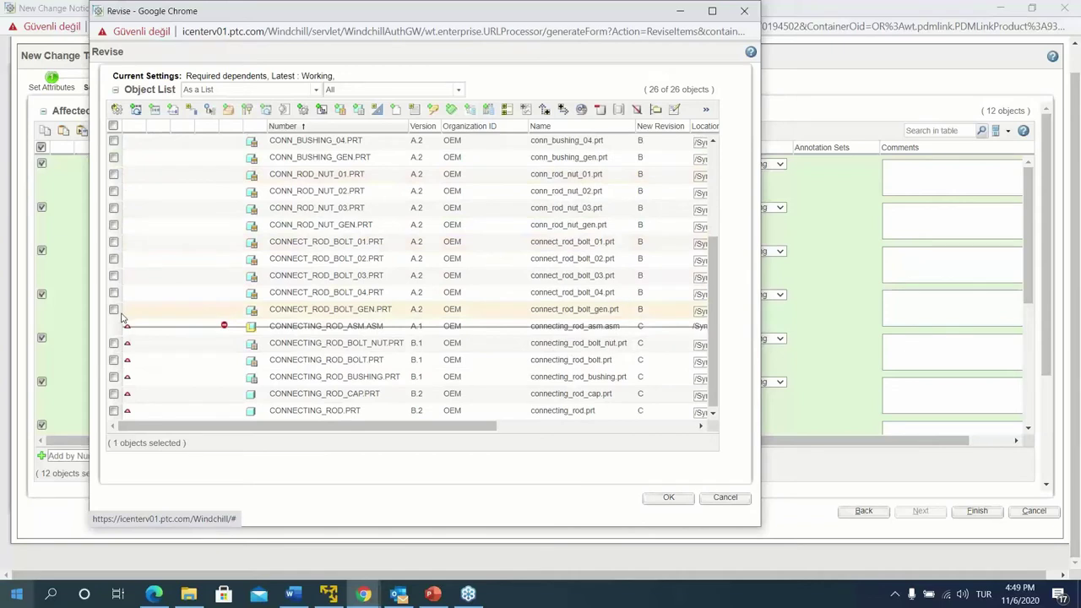
shift+click(116, 311)
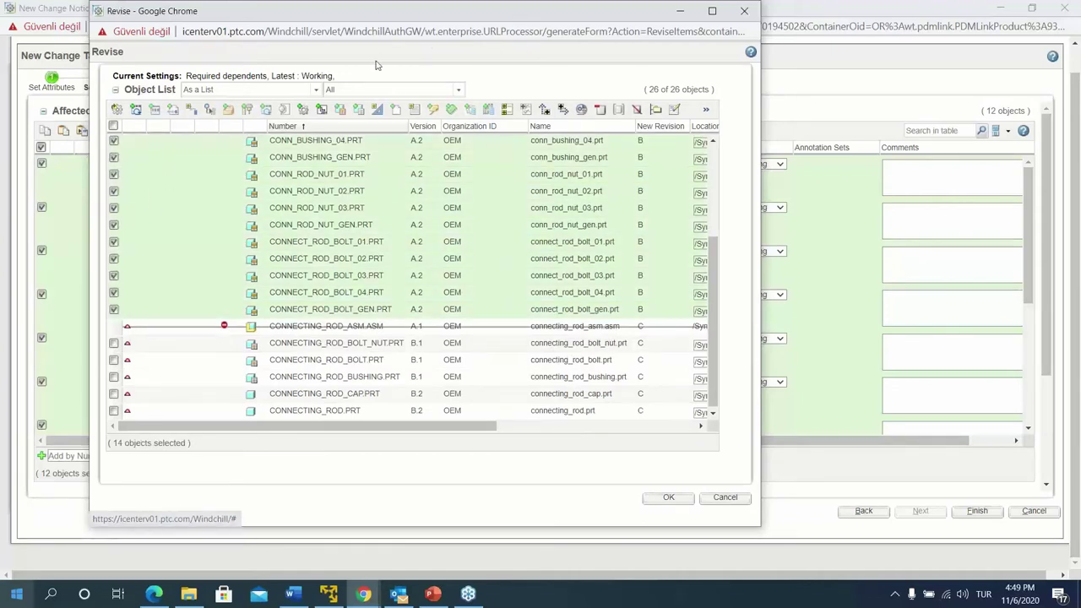
click(597, 111)
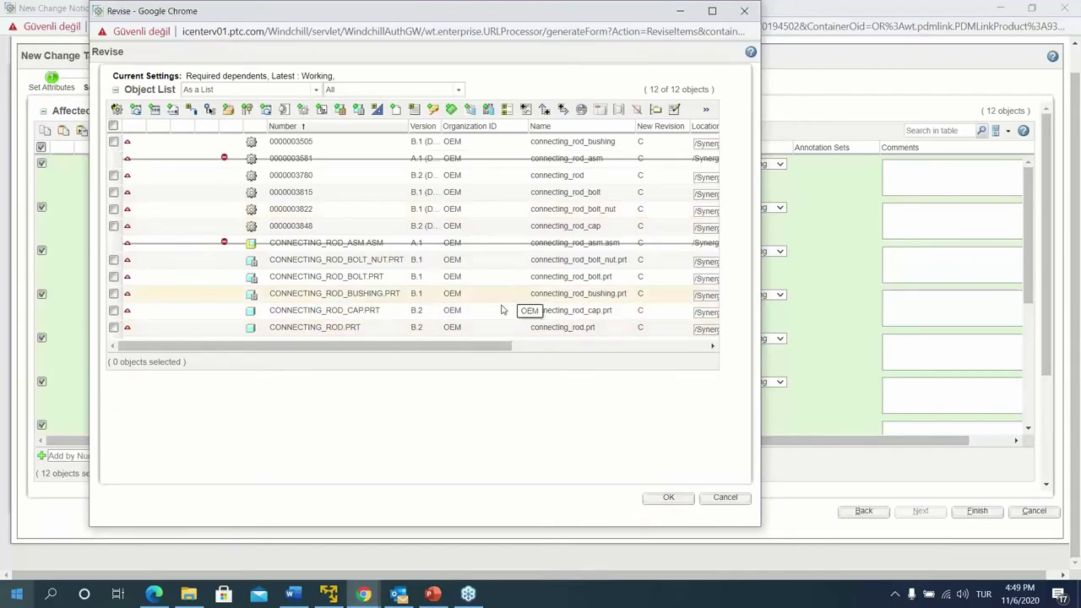
click(667, 498)
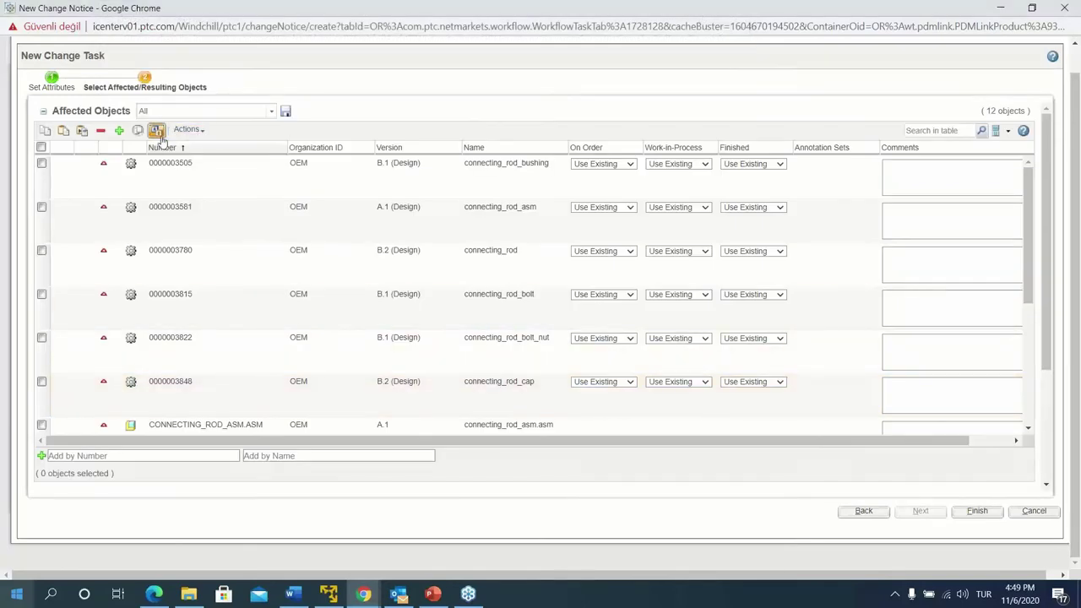
Review the 10 resulting C.1 In Work revisions in an enlarged table and finish the task
scroll(304, 295, down, 4)
scroll(403, 449, down, 1)
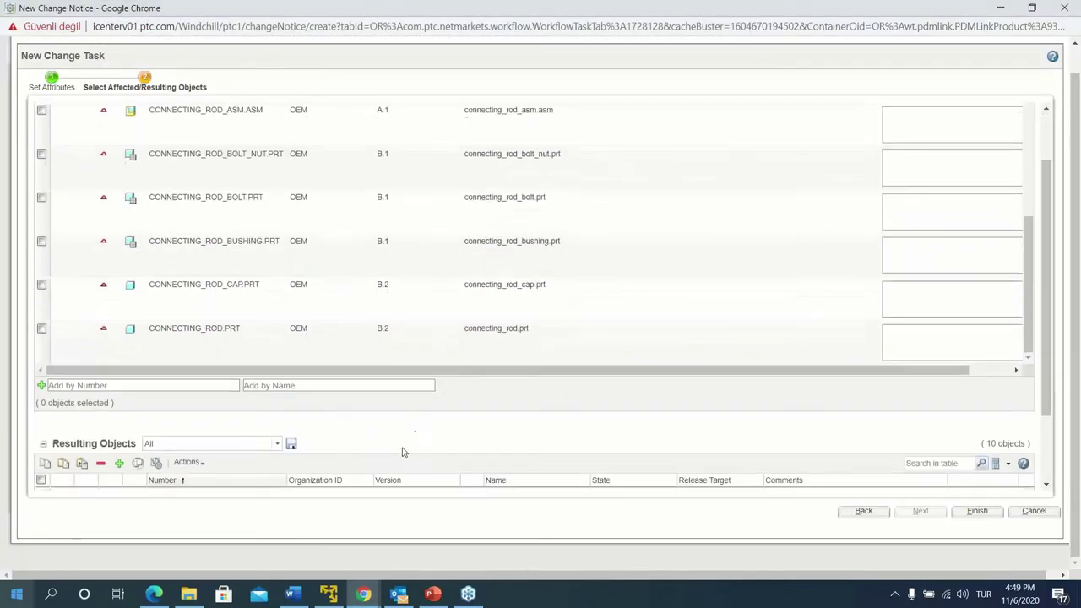
scroll(422, 416, down, 2)
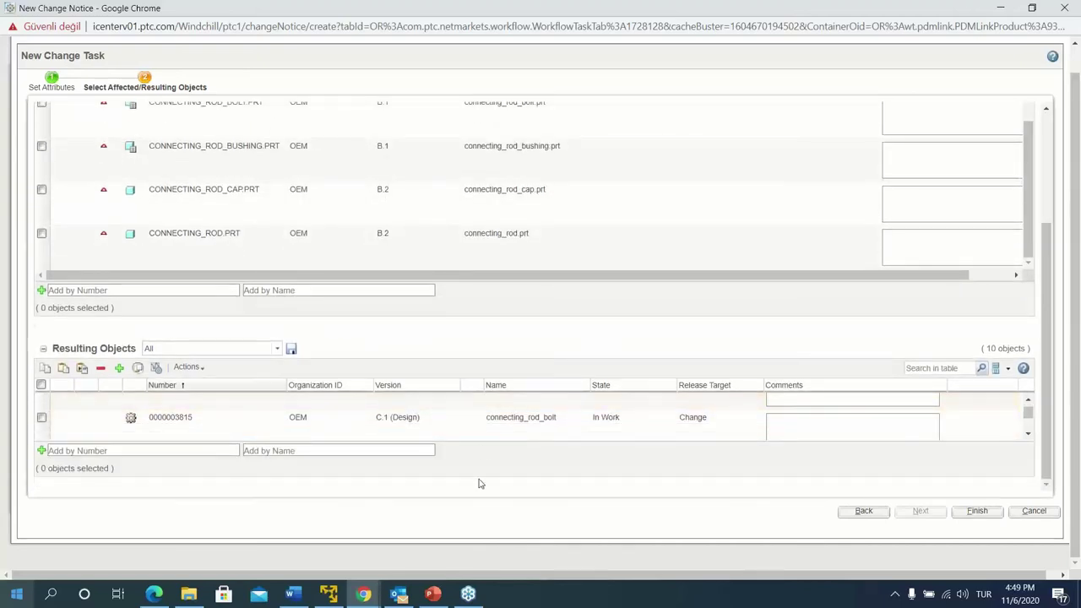
drag(481, 484, 489, 539)
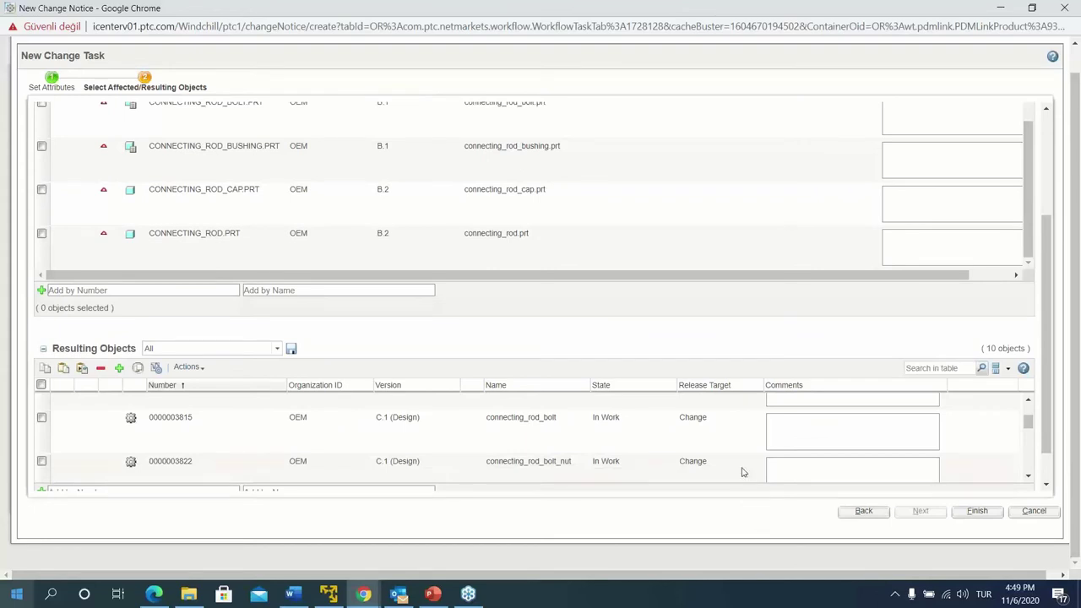
scroll(707, 457, down, 1)
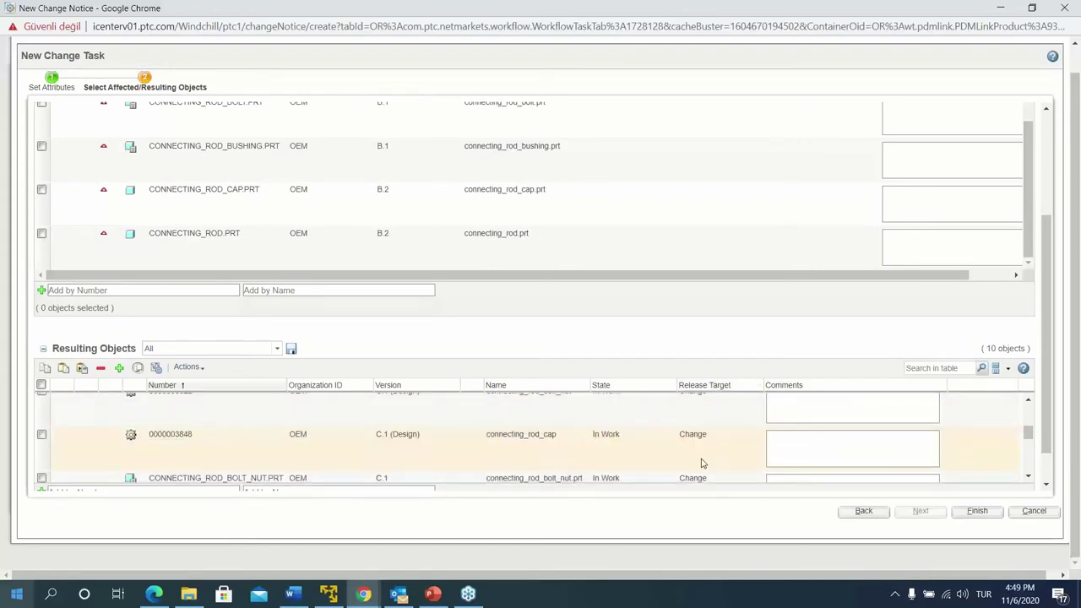
scroll(701, 456, down, 1)
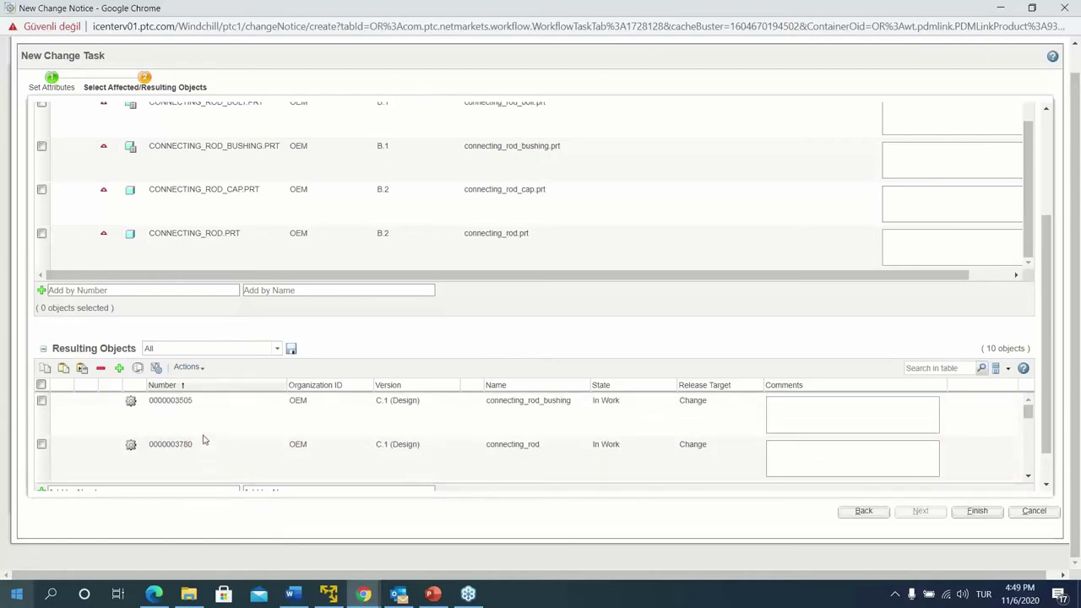
scroll(203, 440, down, 1)
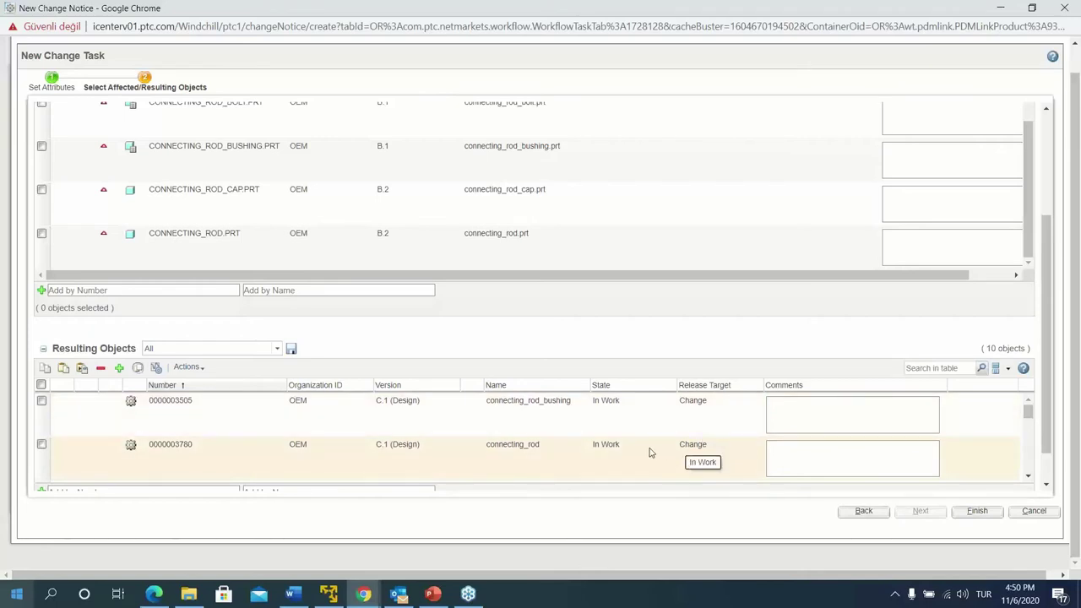
scroll(415, 445, down, 3)
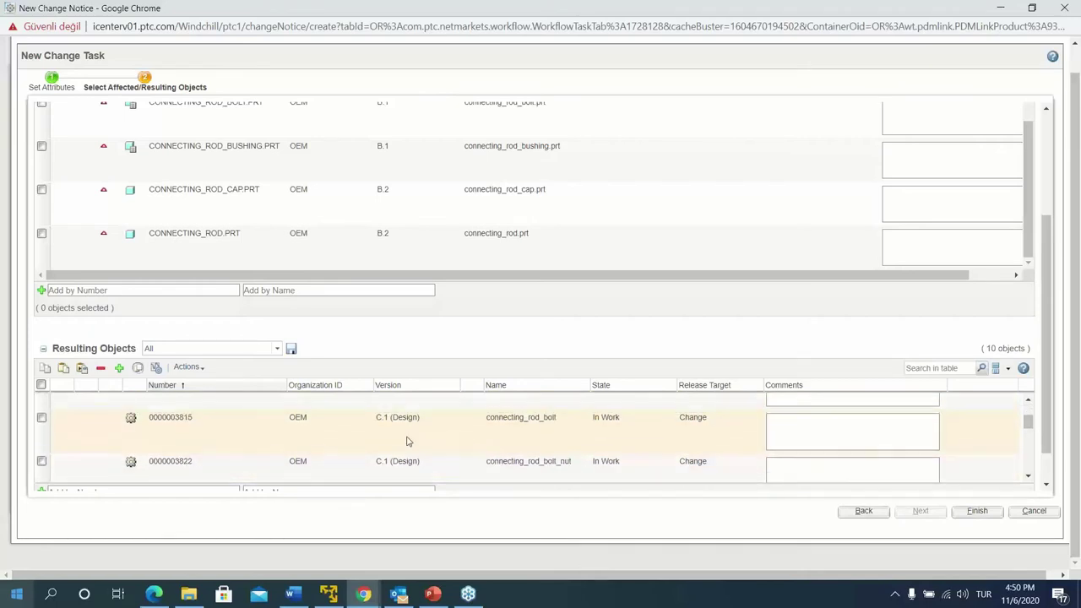
scroll(827, 464, up, 2)
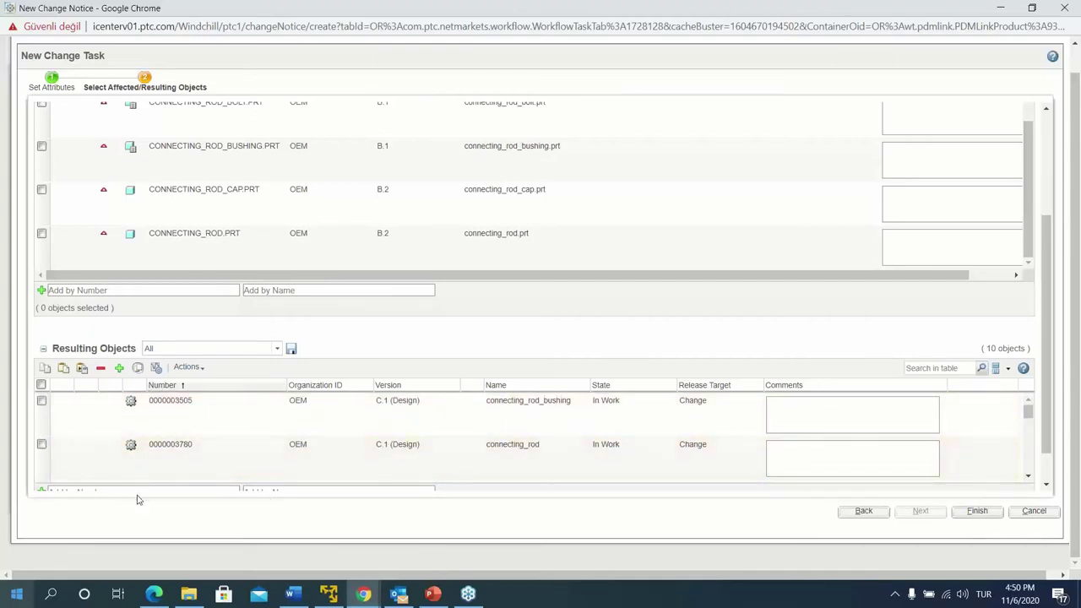
scroll(707, 476, down, 2)
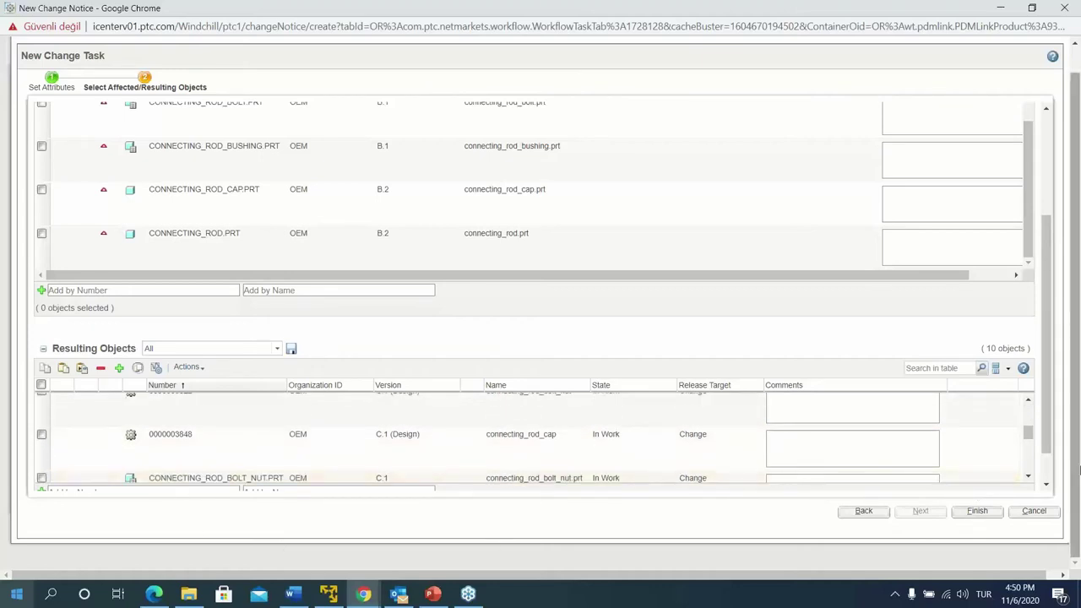
scroll(1048, 479, down, 1)
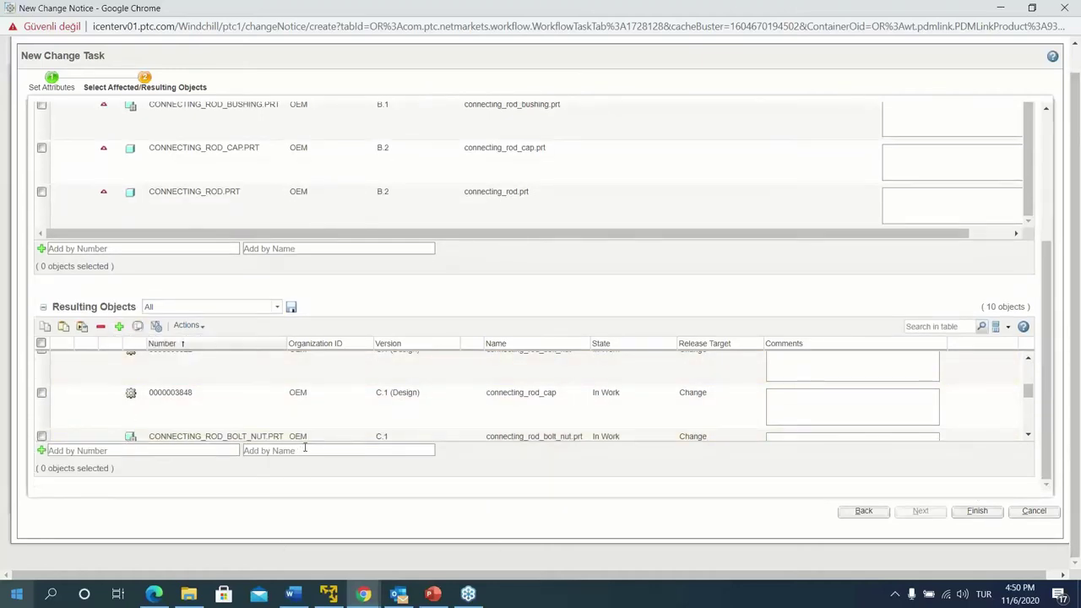
click(978, 512)
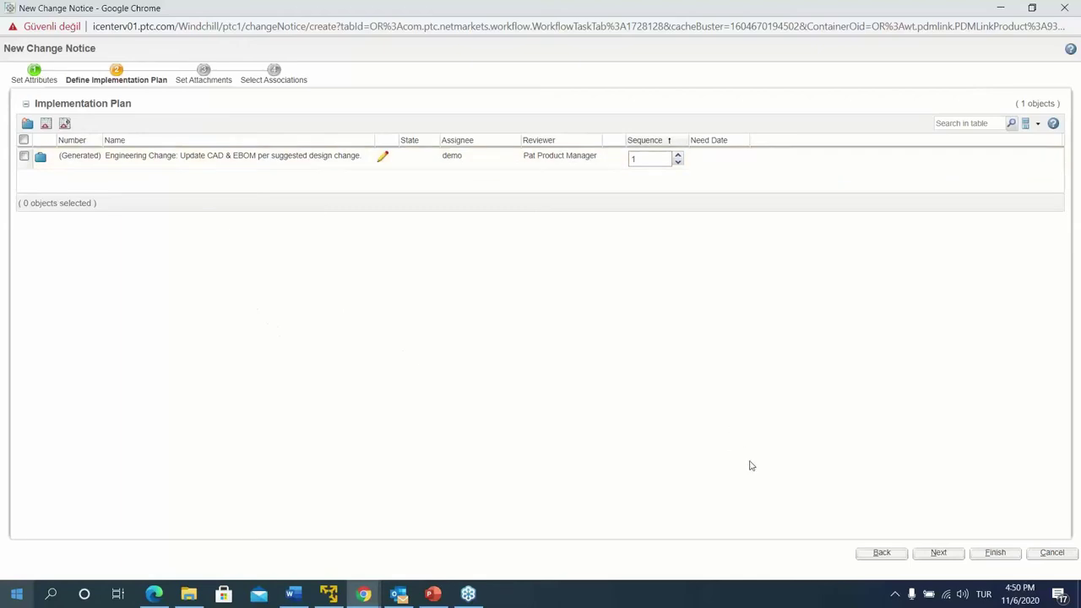
Advance past attachments to associations, confirm request 00081 is linked, and finish the notice
click(939, 552)
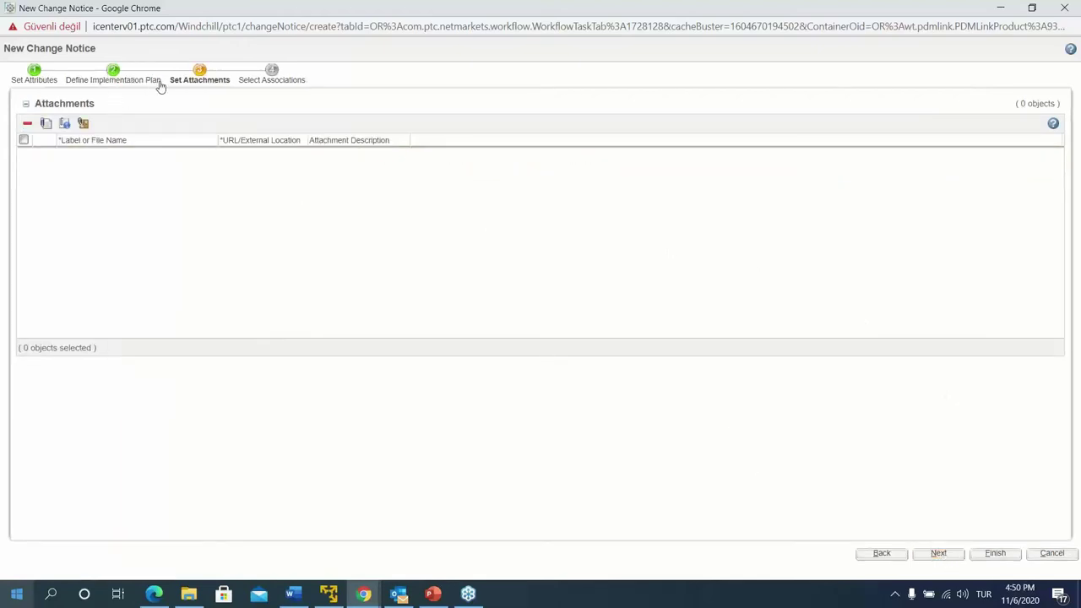
click(943, 554)
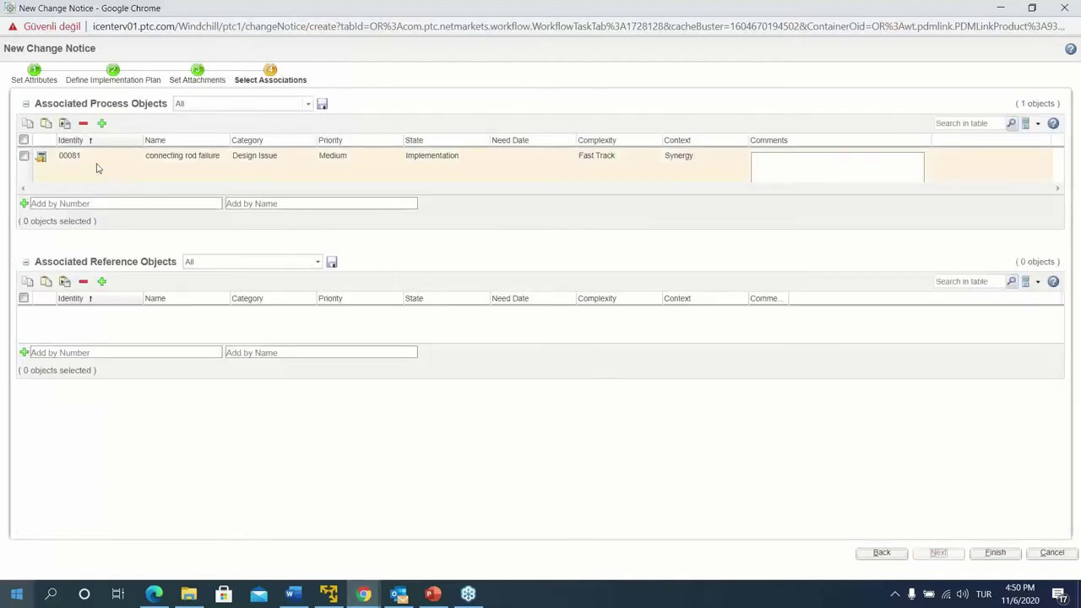
drag(83, 166, 59, 166)
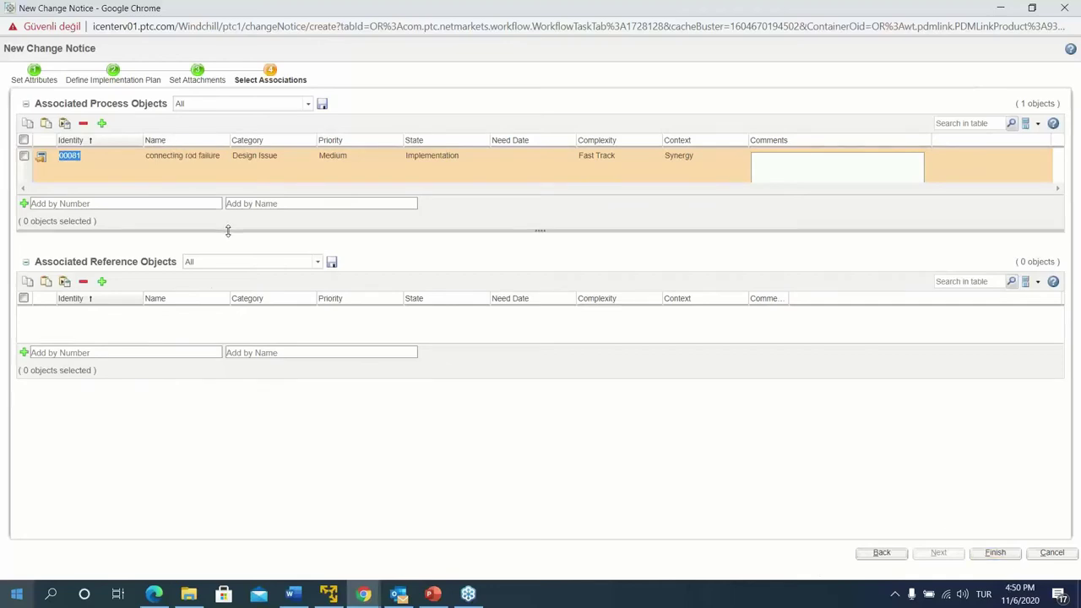
drag(228, 230, 232, 276)
click(138, 212)
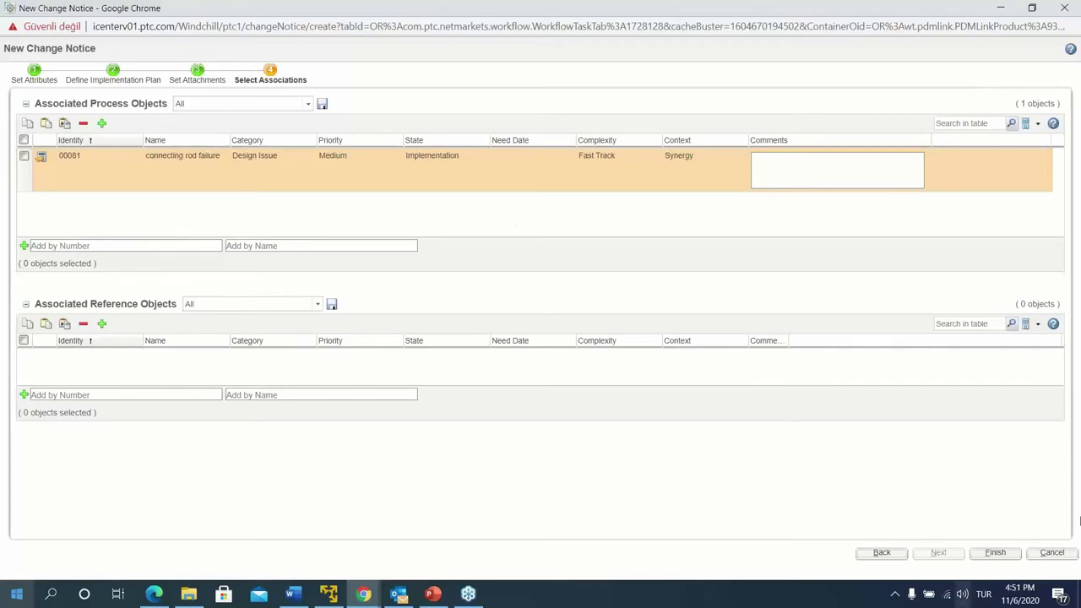
click(997, 553)
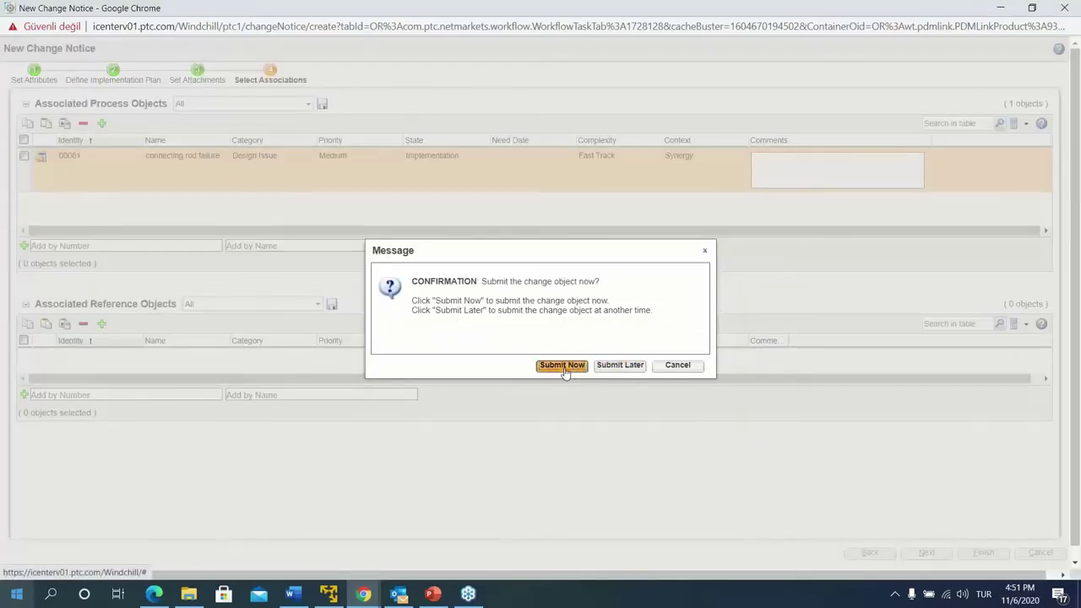
Submit change notice 00083 and complete the task with comment 'bildirim oluşturuldu'
click(563, 365)
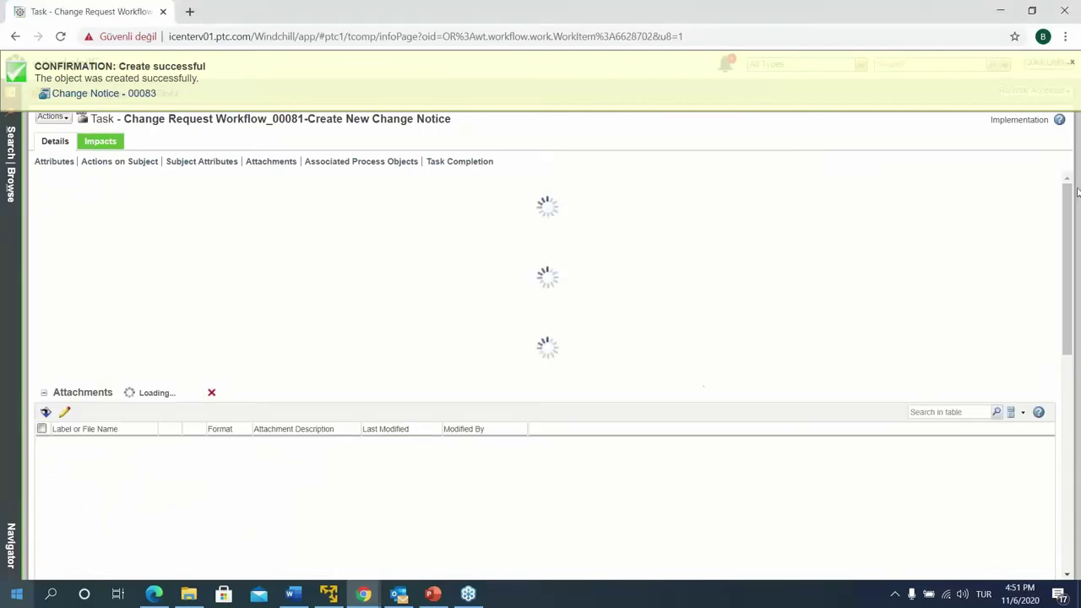
click(1069, 66)
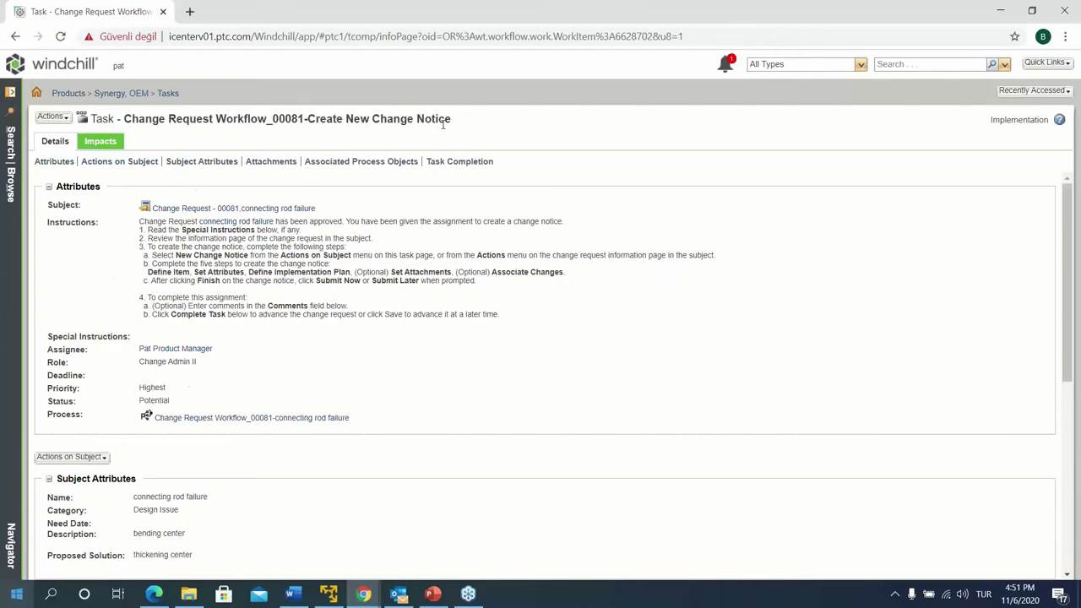
scroll(284, 277, down, 4)
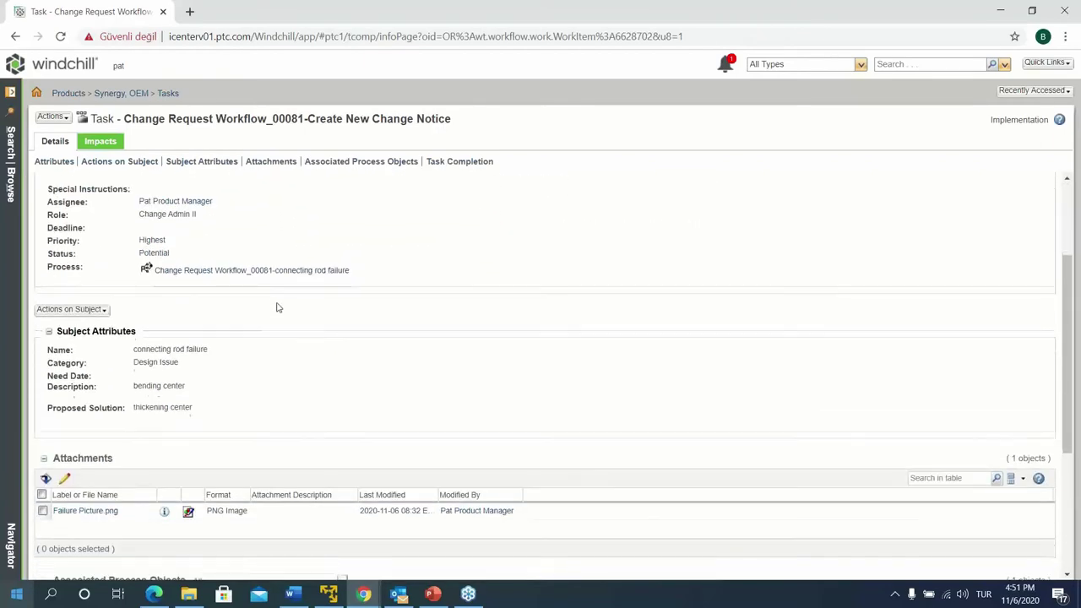
scroll(290, 394, down, 2)
click(199, 508)
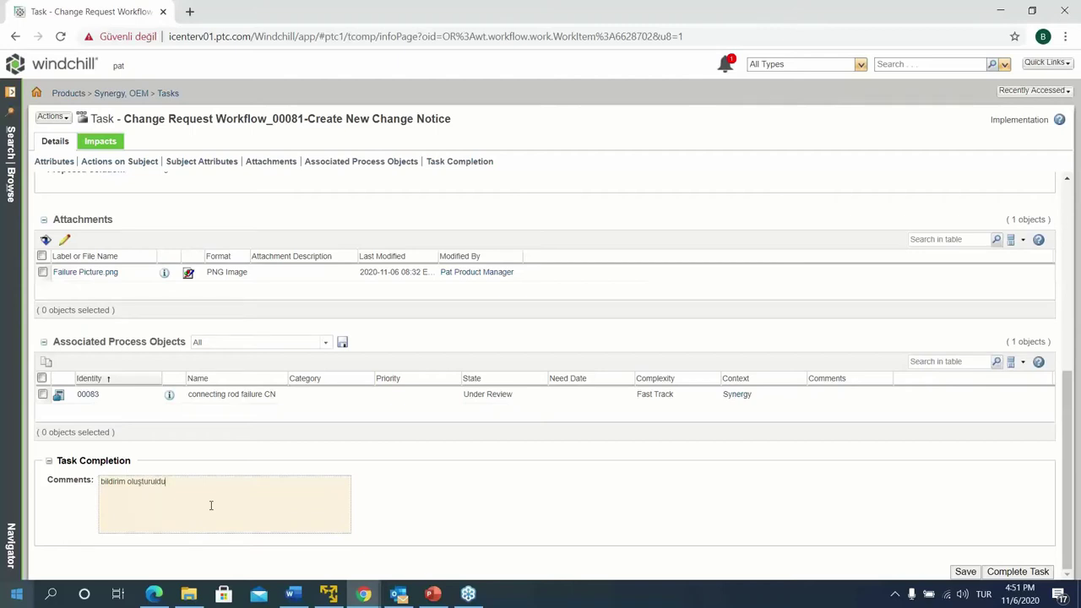
click(1031, 573)
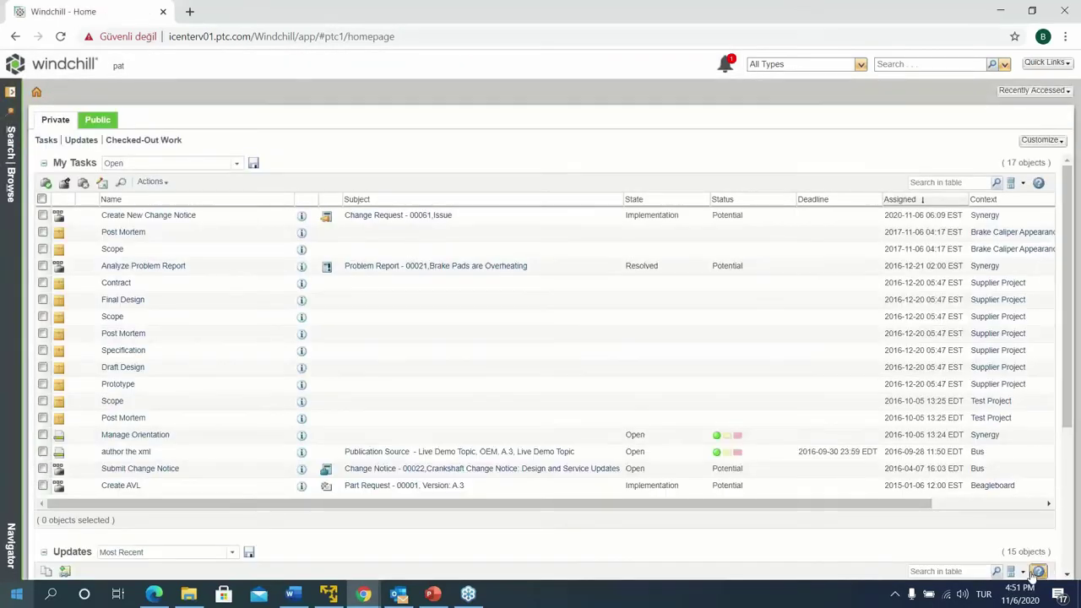
Review change request 00081's Process tab, then switch to the assignee's browser session
click(1032, 91)
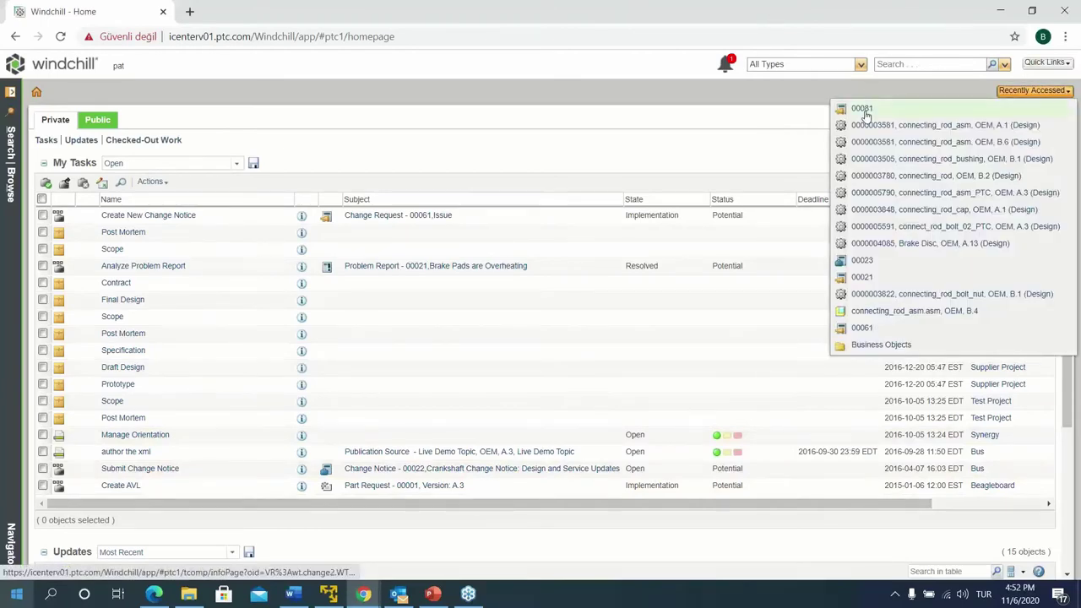
click(862, 109)
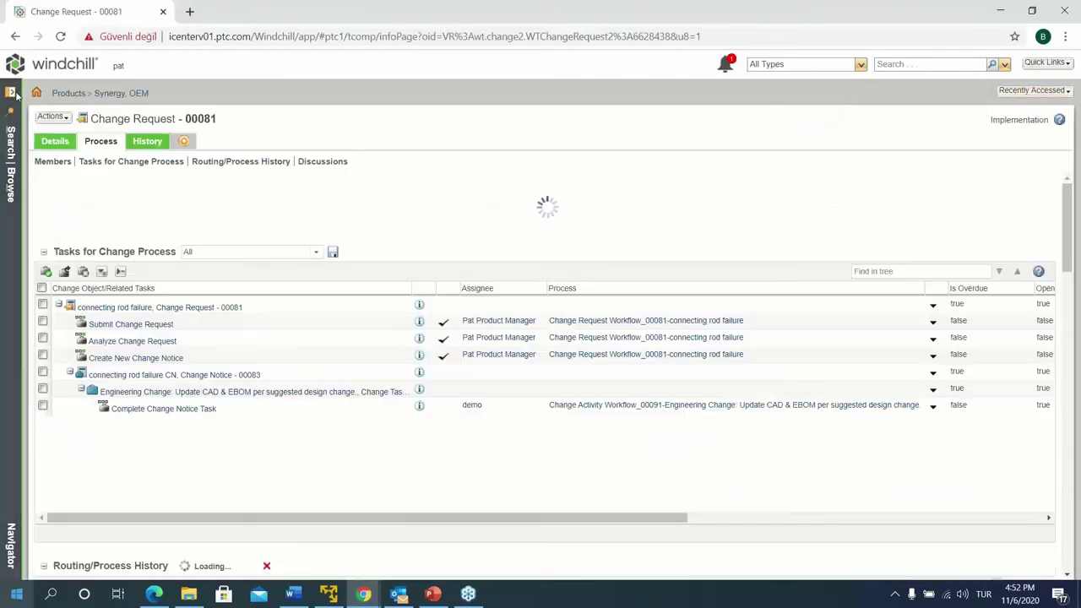
scroll(292, 466, down, 2)
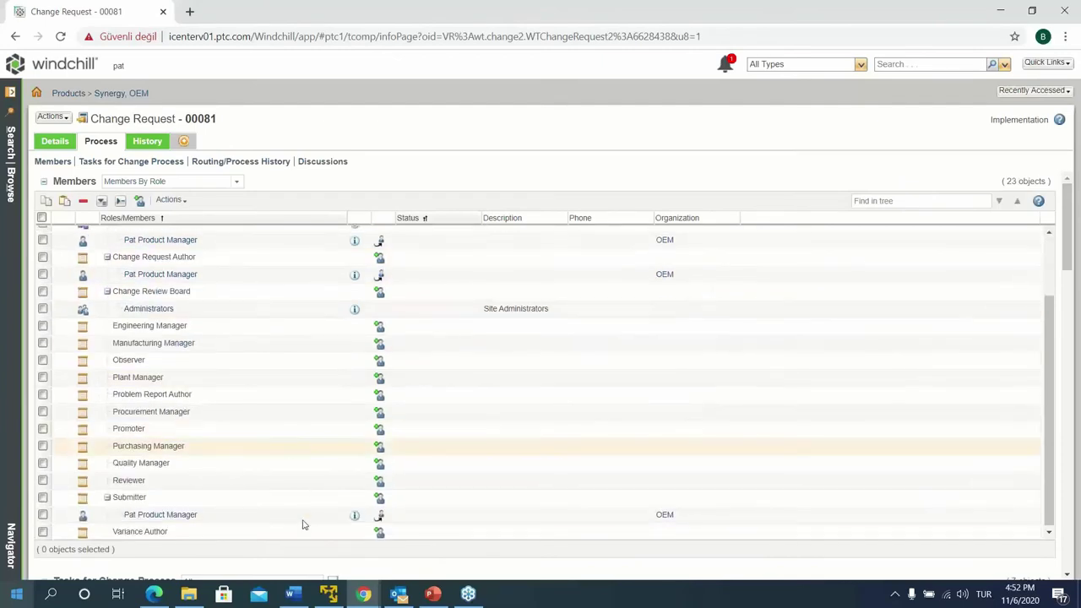
scroll(302, 524, down, 6)
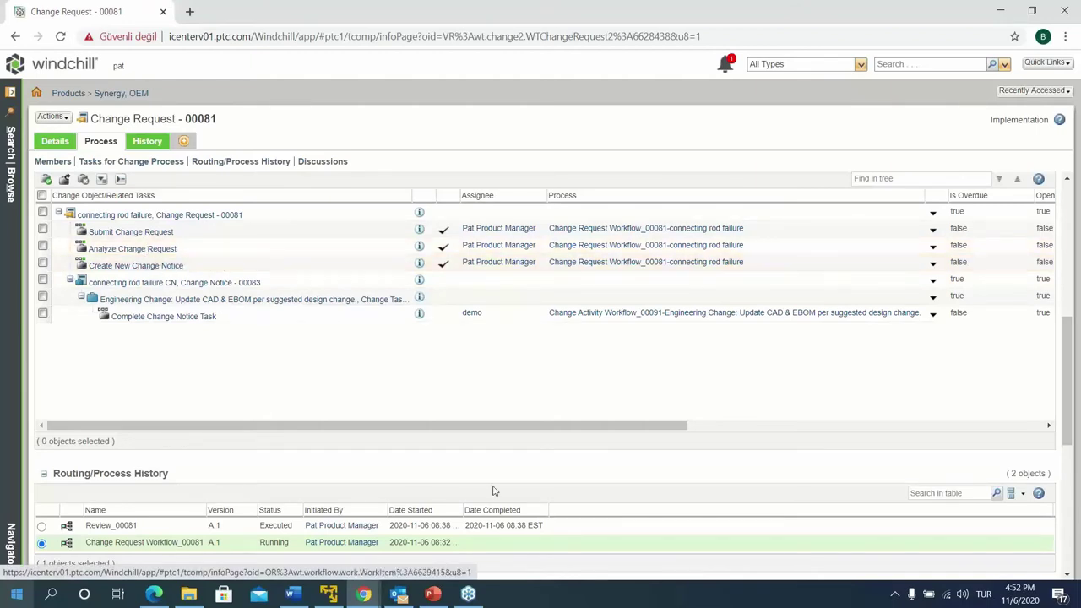
drag(500, 431, 386, 433)
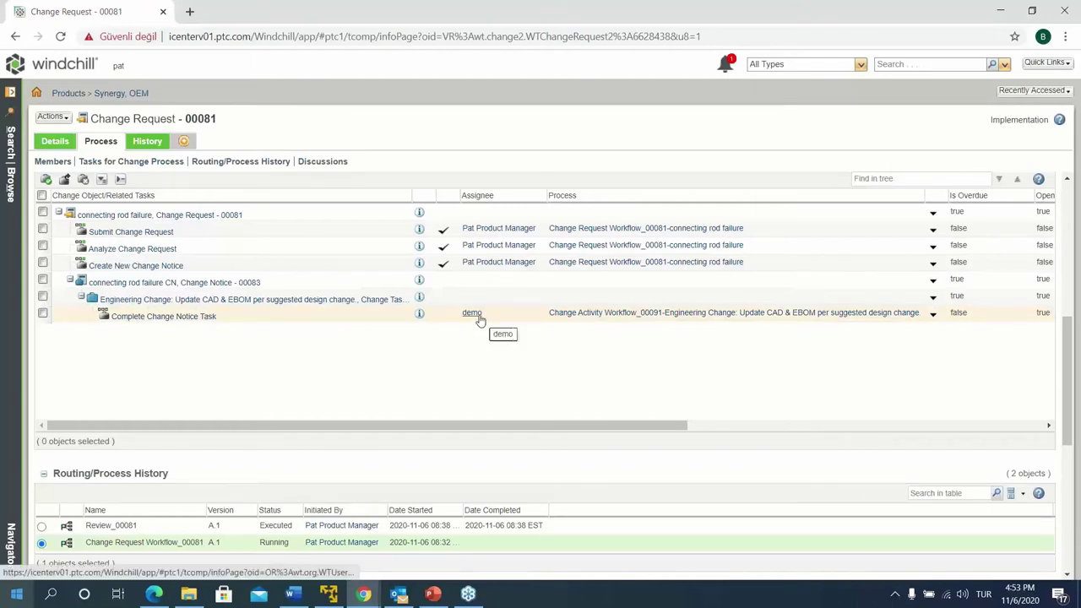
click(154, 594)
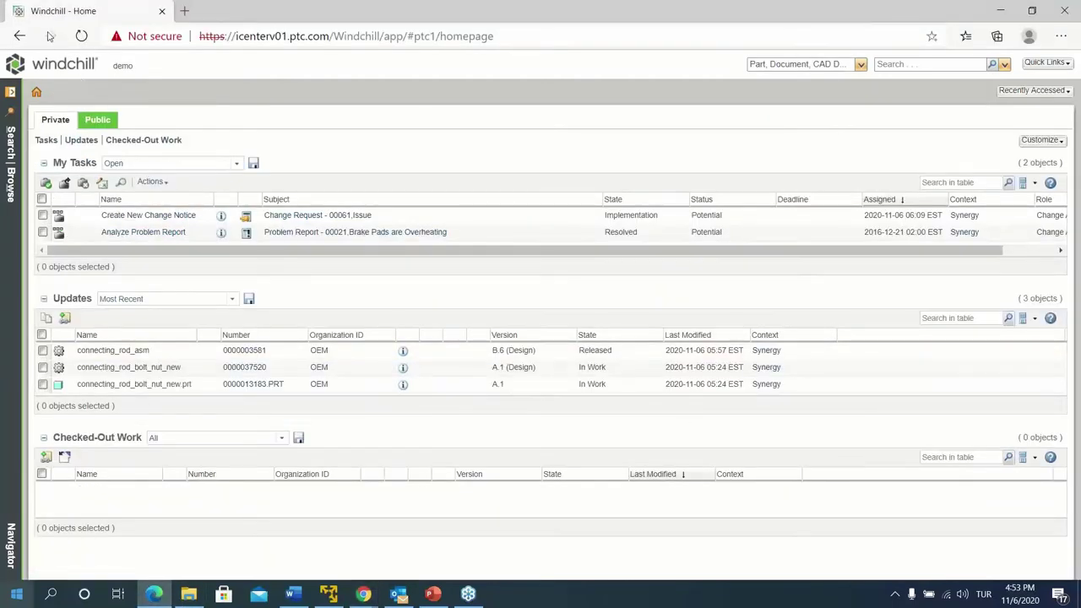
Refresh My Tasks, open change task 00091's Complete Change Notice Task and show its resulting objects
click(50, 68)
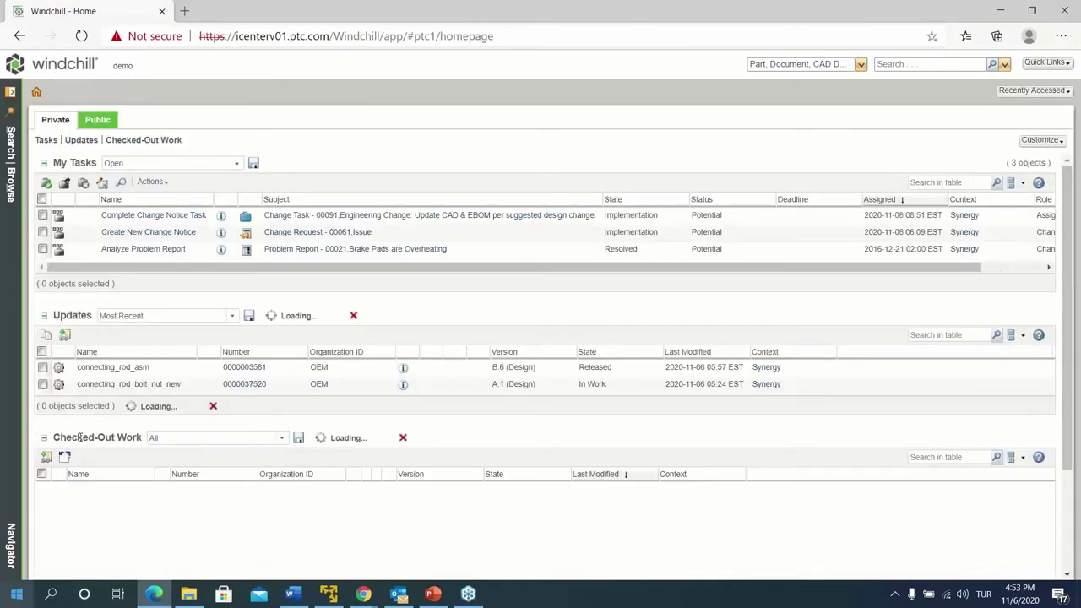
click(191, 218)
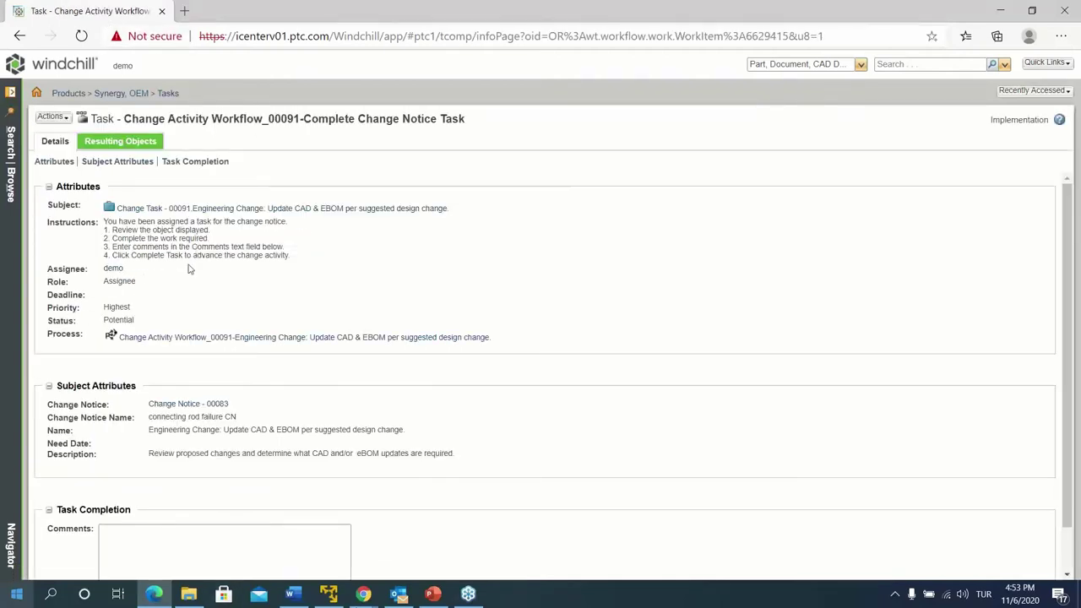
scroll(189, 272, down, 1)
scroll(182, 257, up, 1)
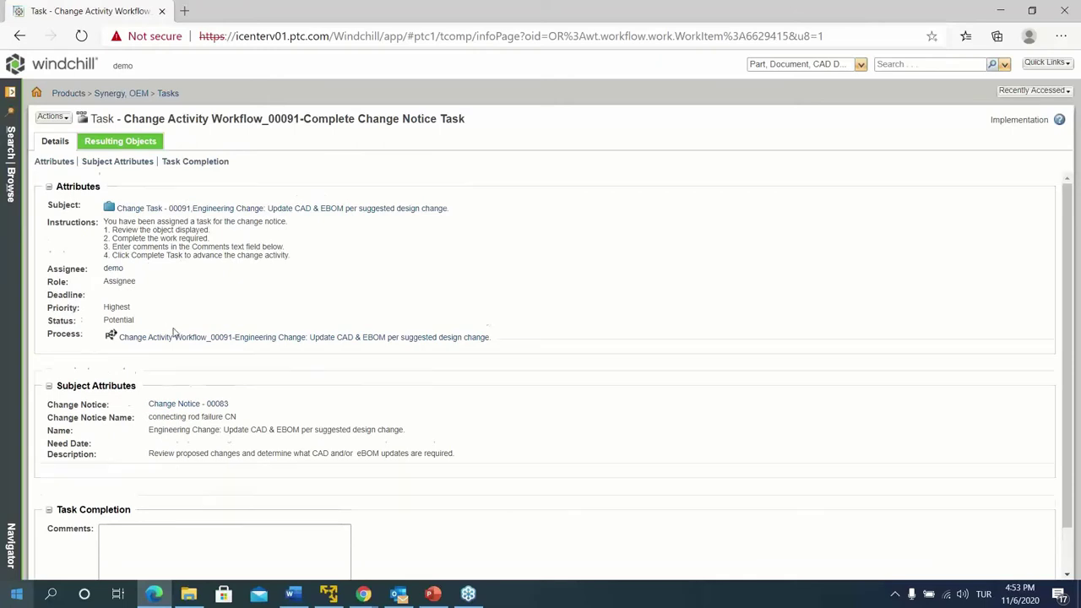
scroll(190, 371, down, 1)
scroll(108, 196, up, 1)
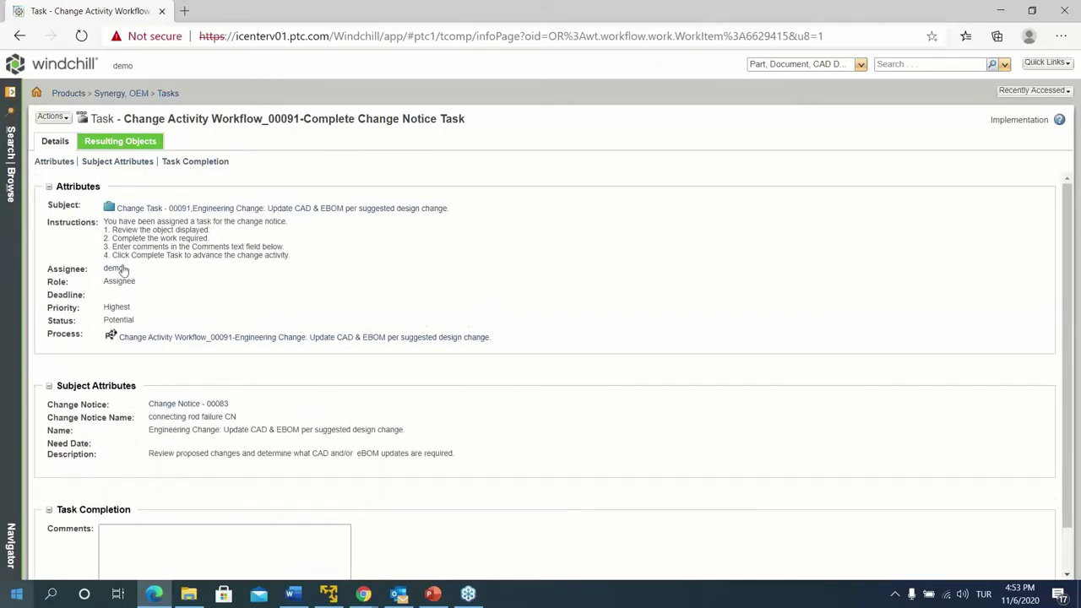
click(120, 141)
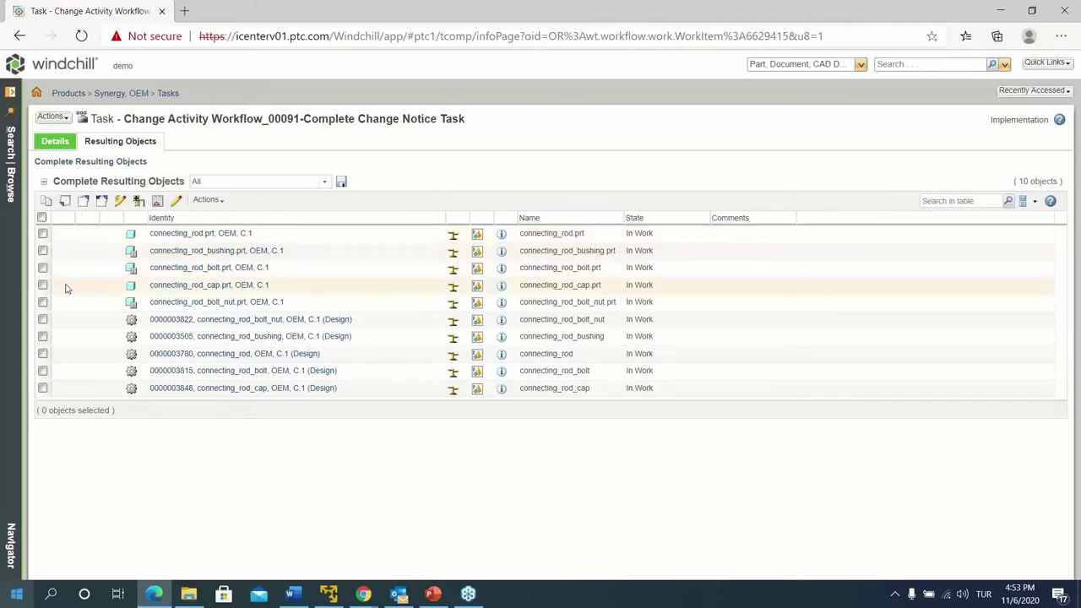
click(140, 284)
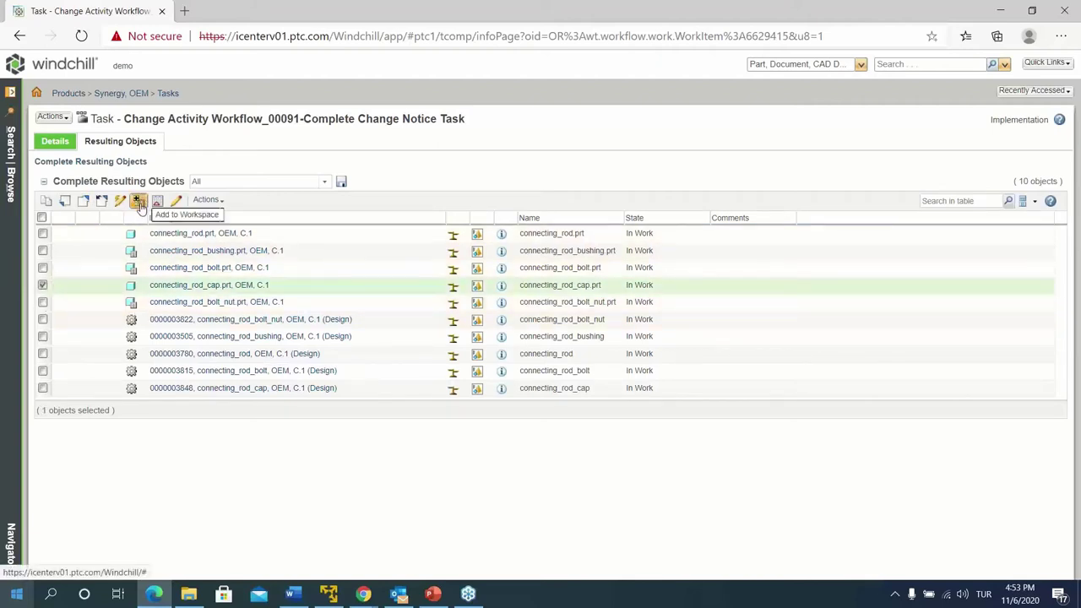
click(43, 286)
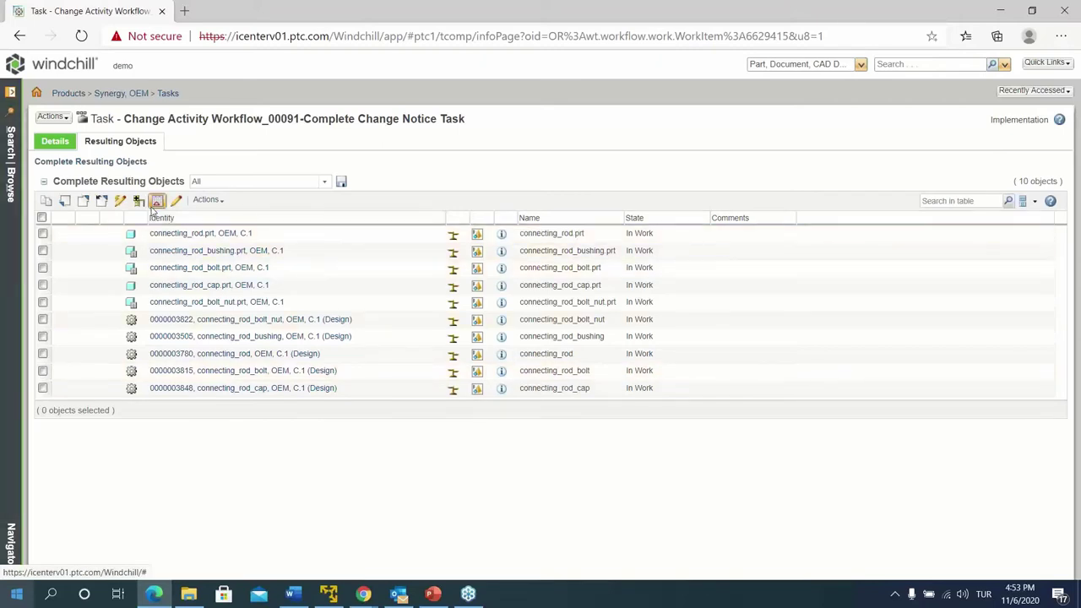
click(209, 204)
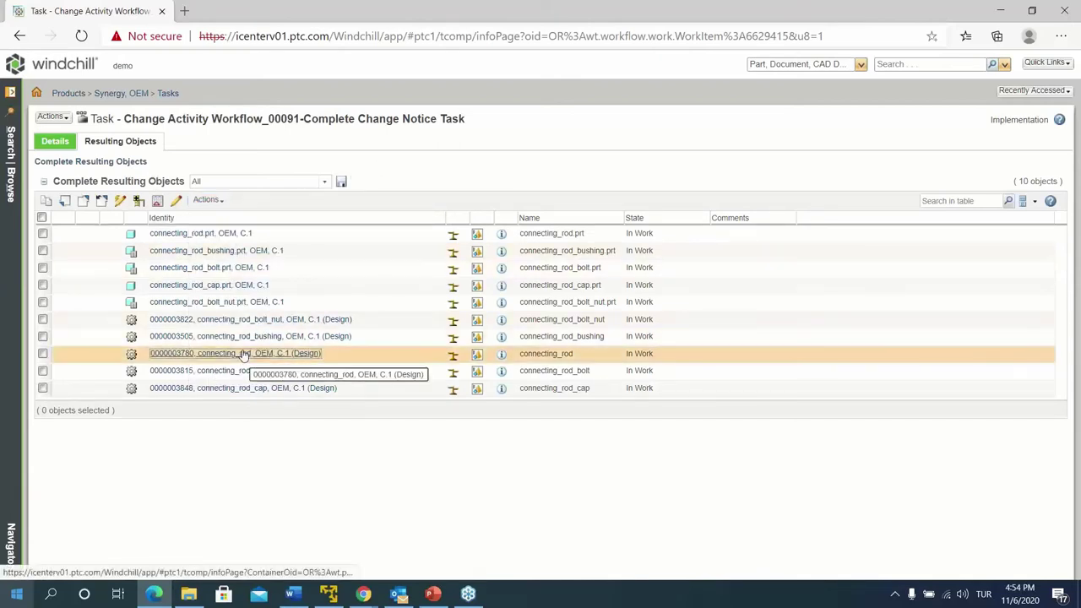
right_click(243, 355)
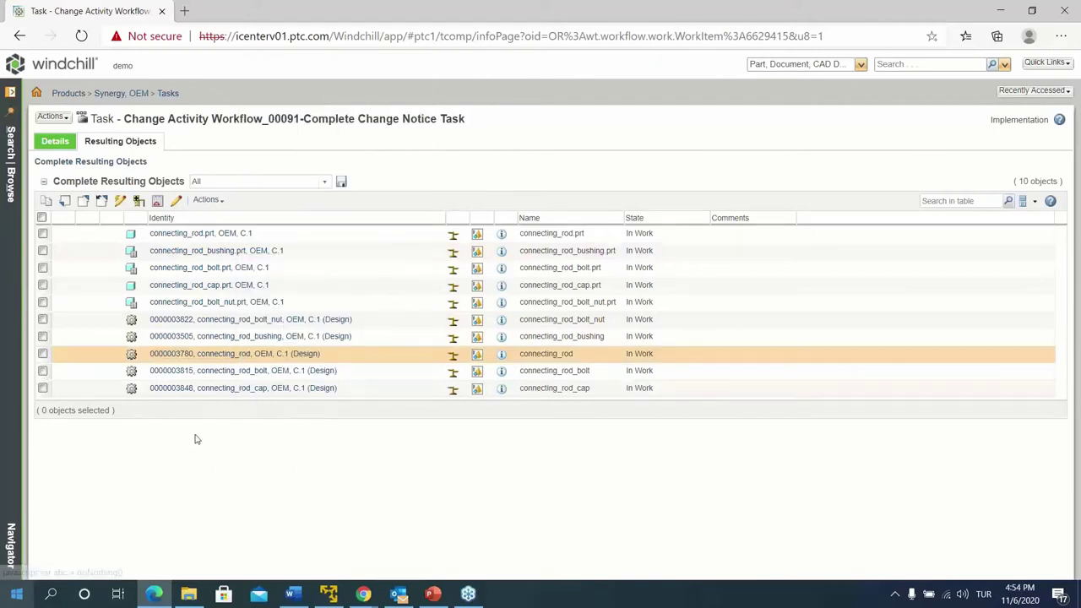
right_click(243, 325)
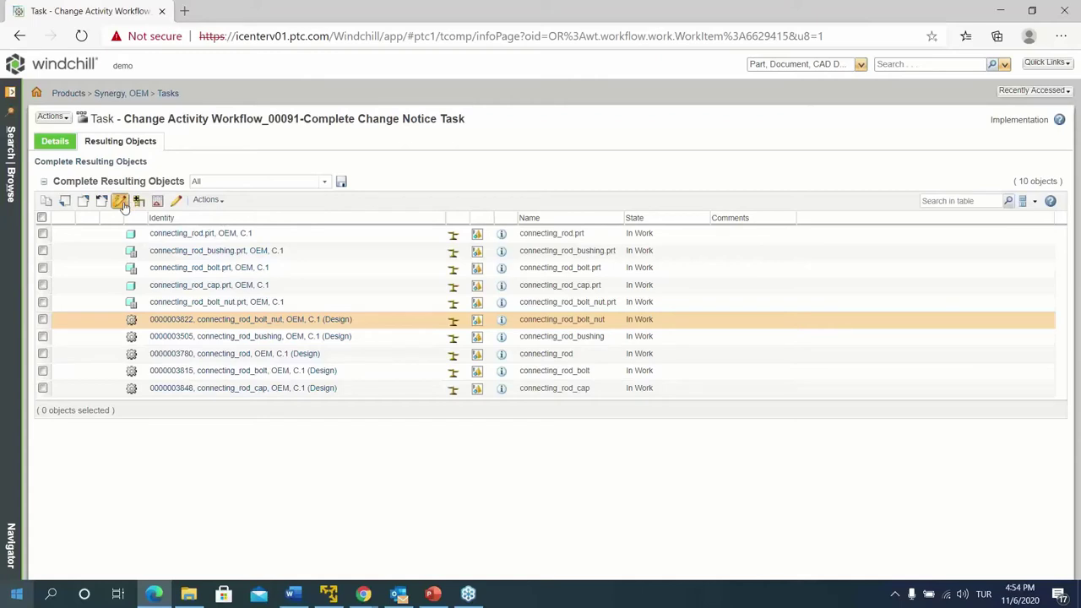
right_click(221, 323)
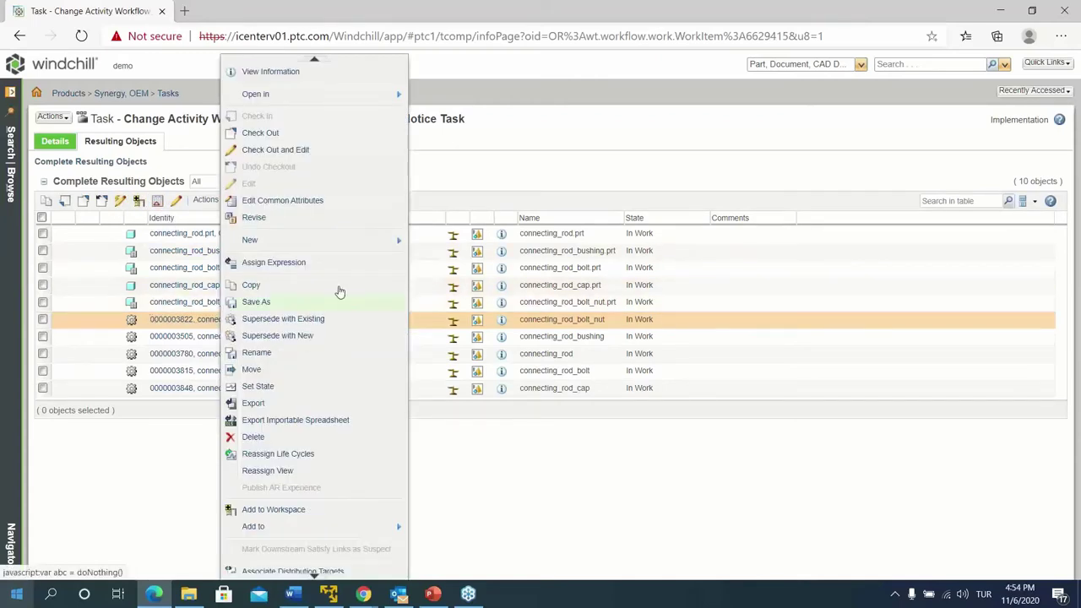
click(283, 320)
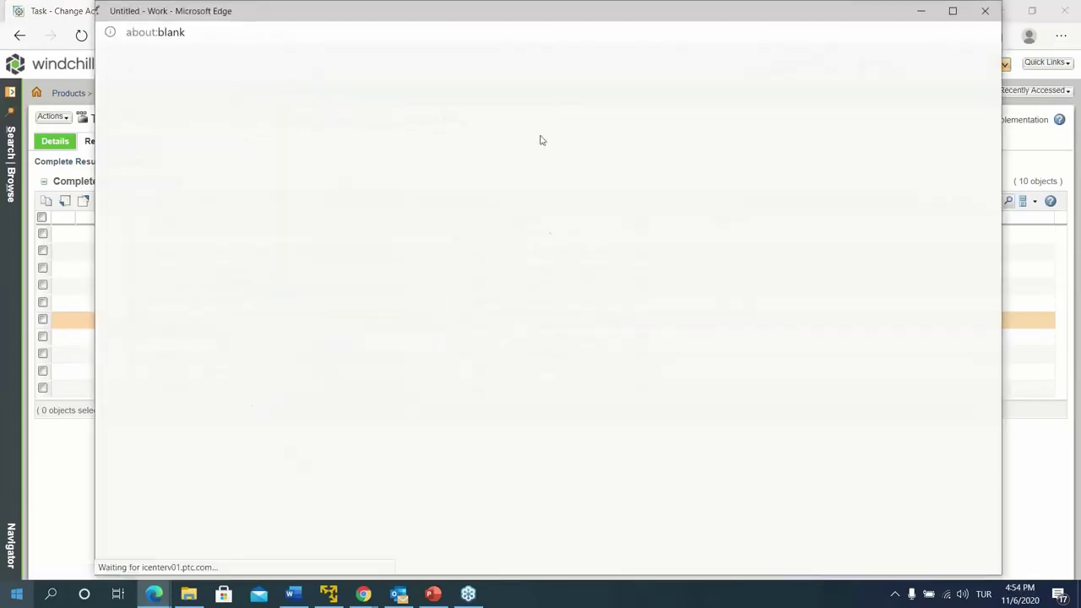
drag(344, 15, 447, 53)
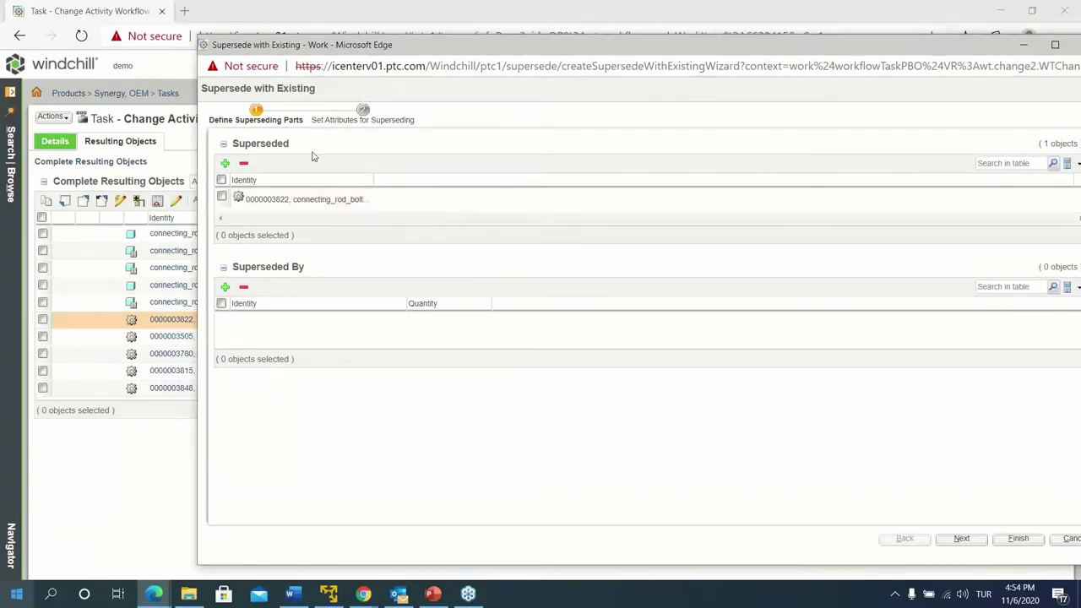
click(225, 288)
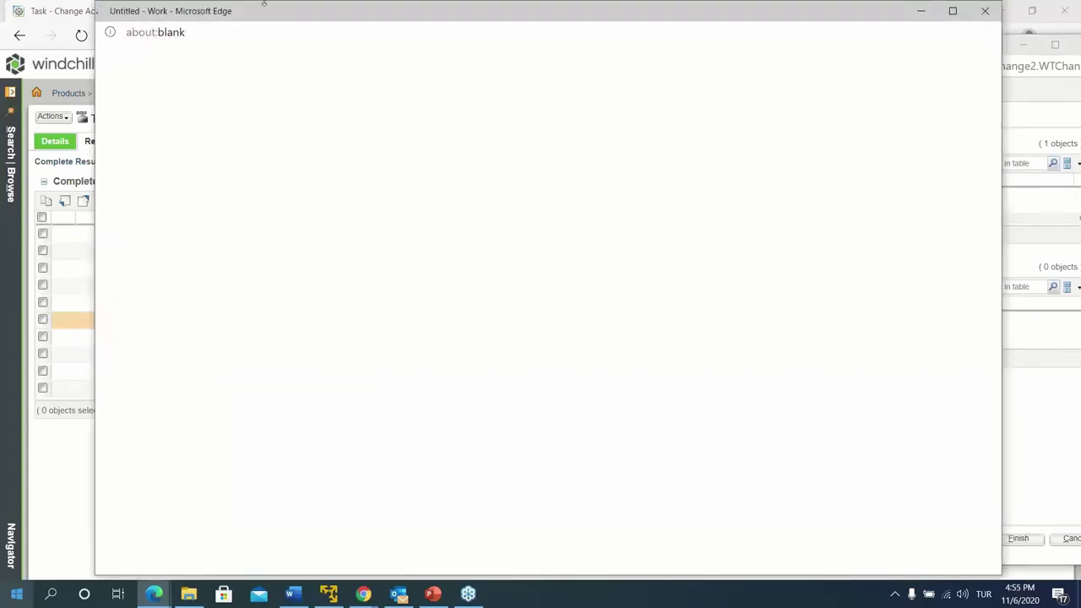
drag(263, 4, 289, 59)
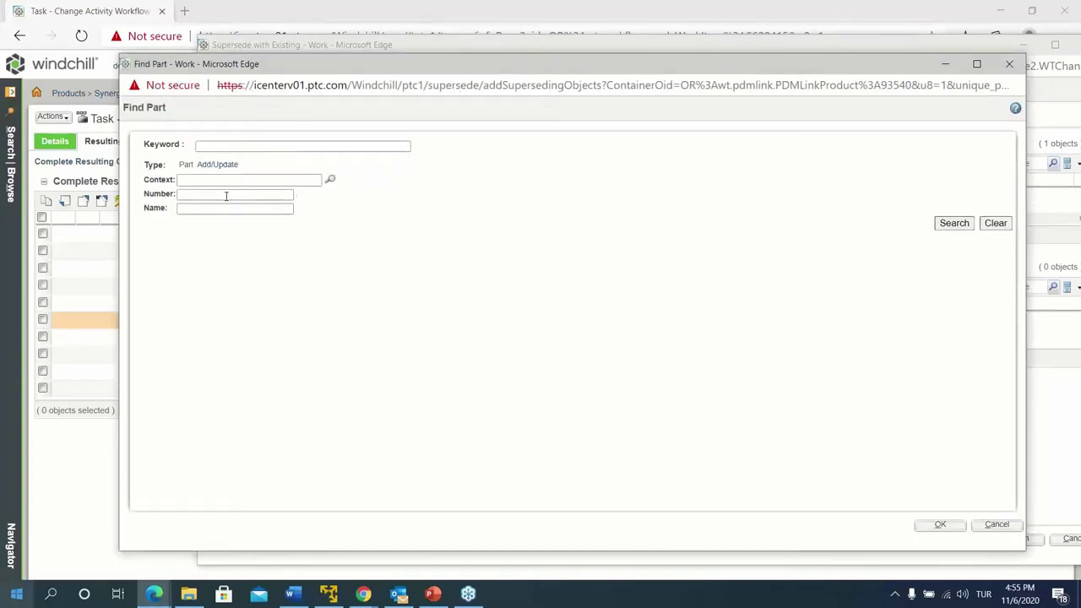
click(225, 196)
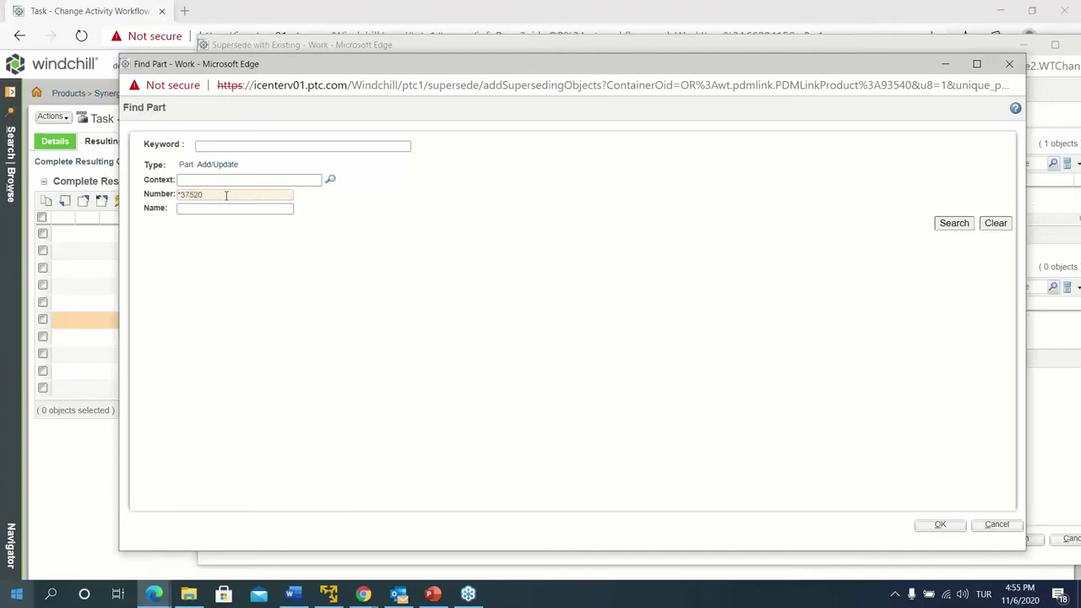
click(939, 526)
click(696, 158)
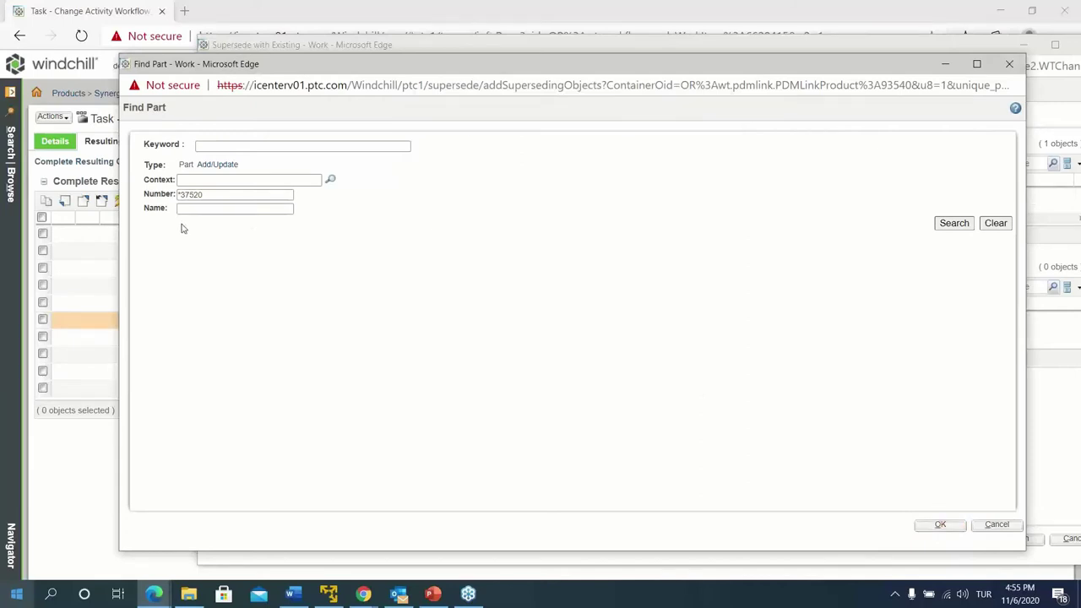
click(213, 196)
click(952, 223)
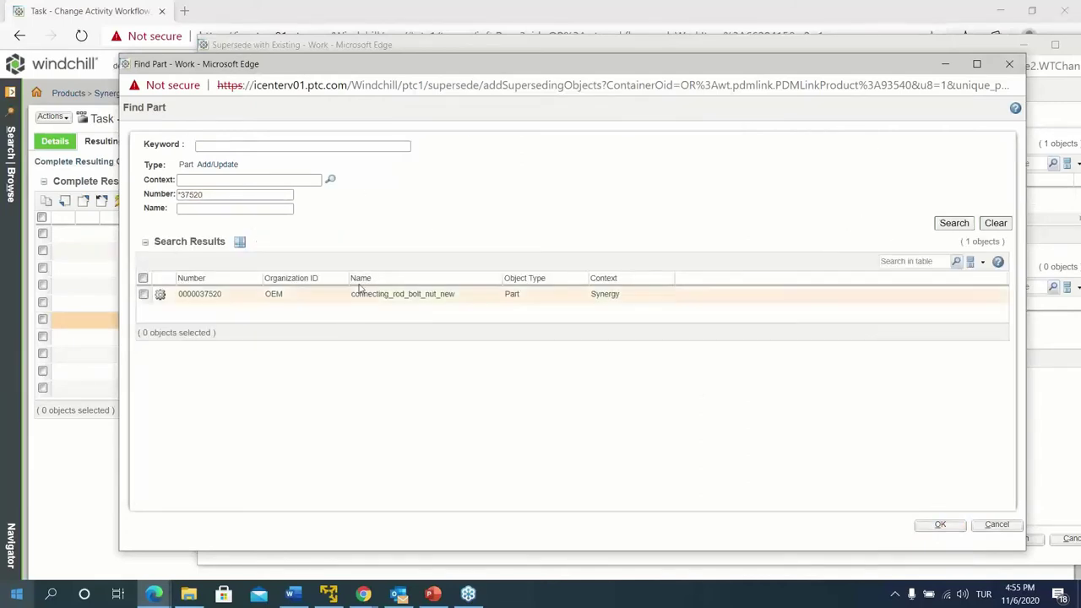
click(143, 294)
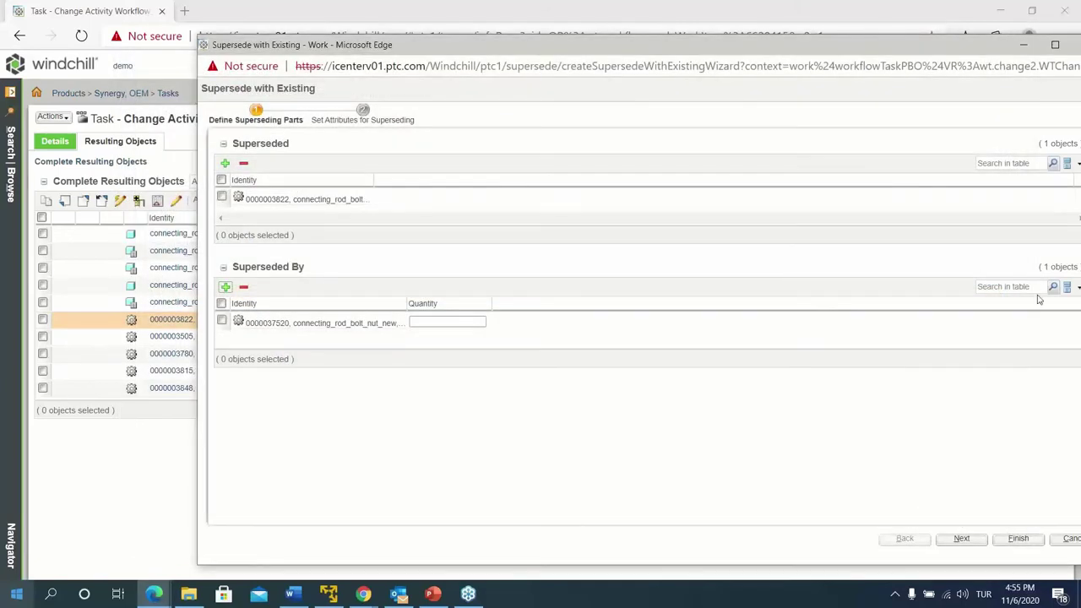
click(1019, 539)
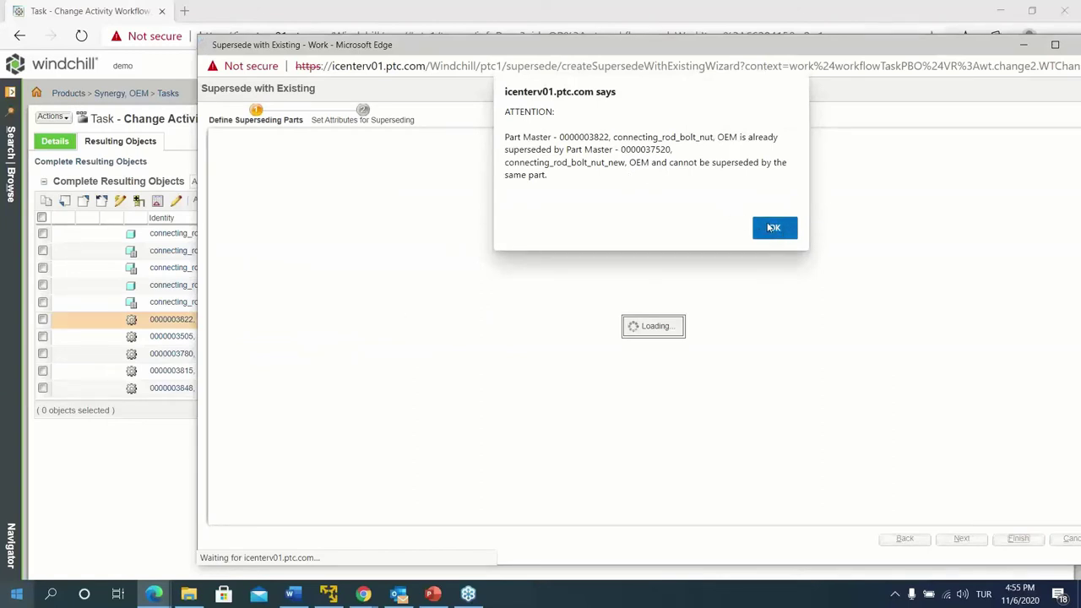
click(771, 228)
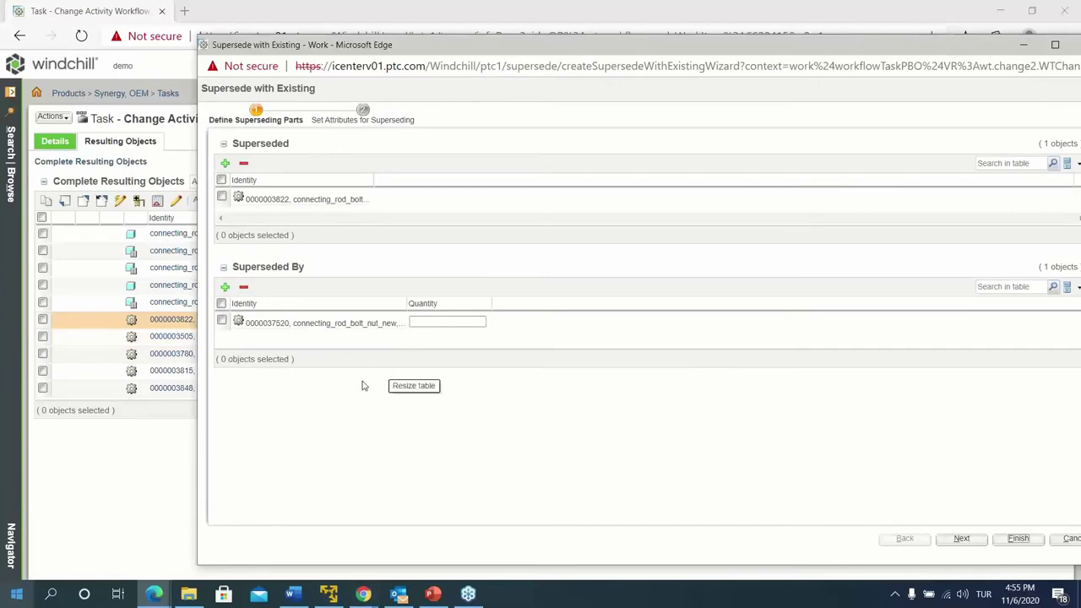
drag(529, 43, 382, 41)
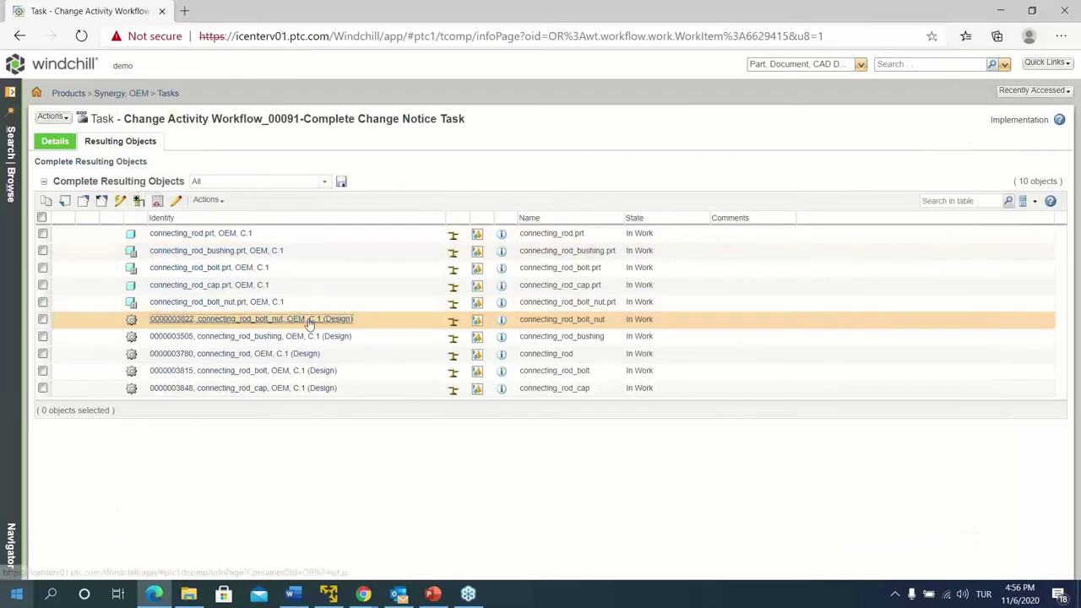
click(212, 320)
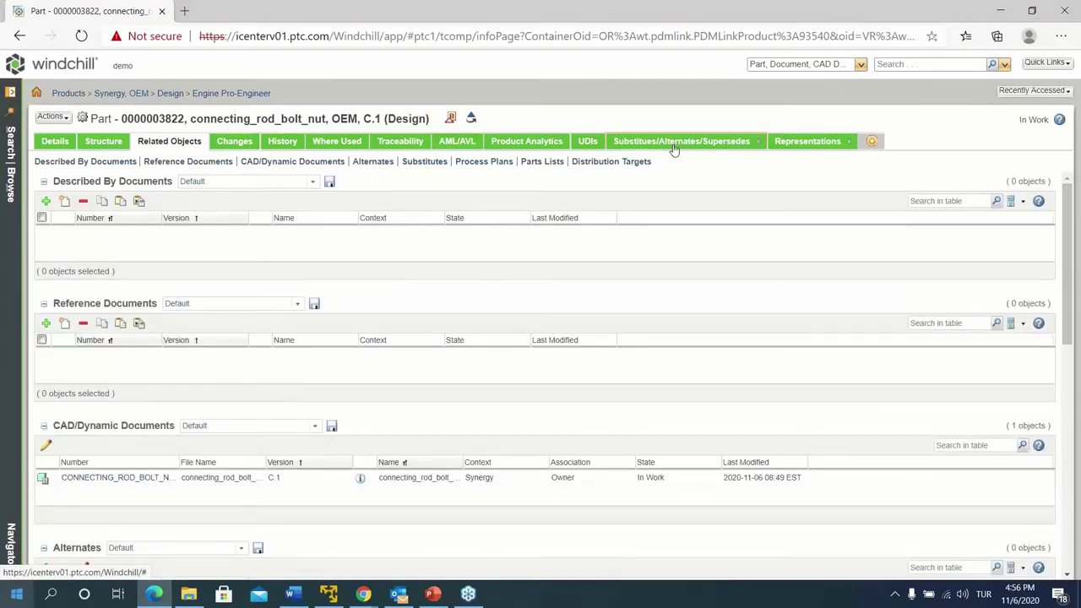
click(674, 142)
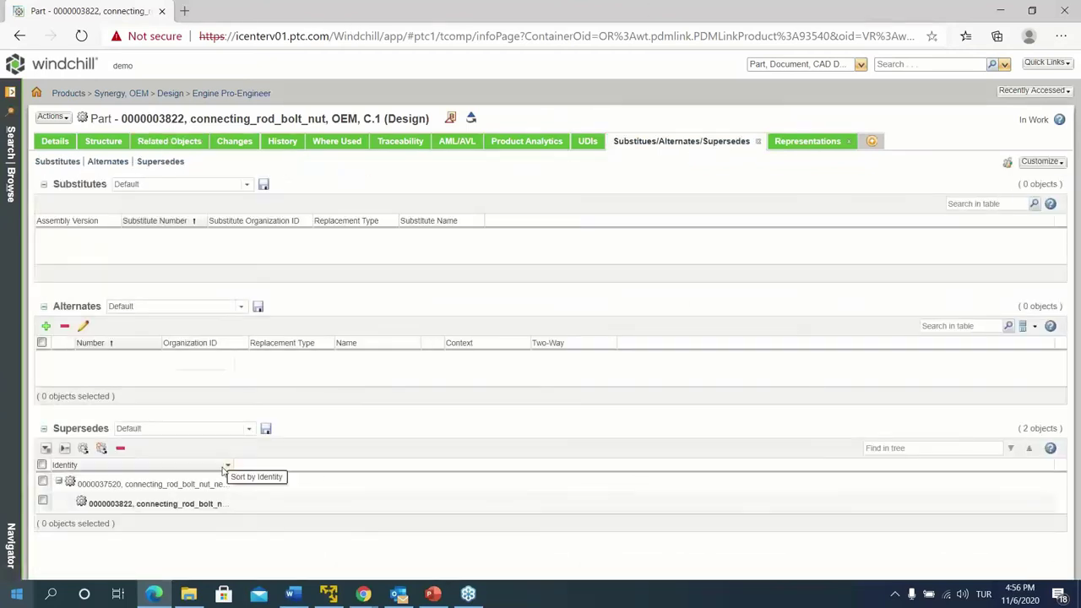
double_click(237, 467)
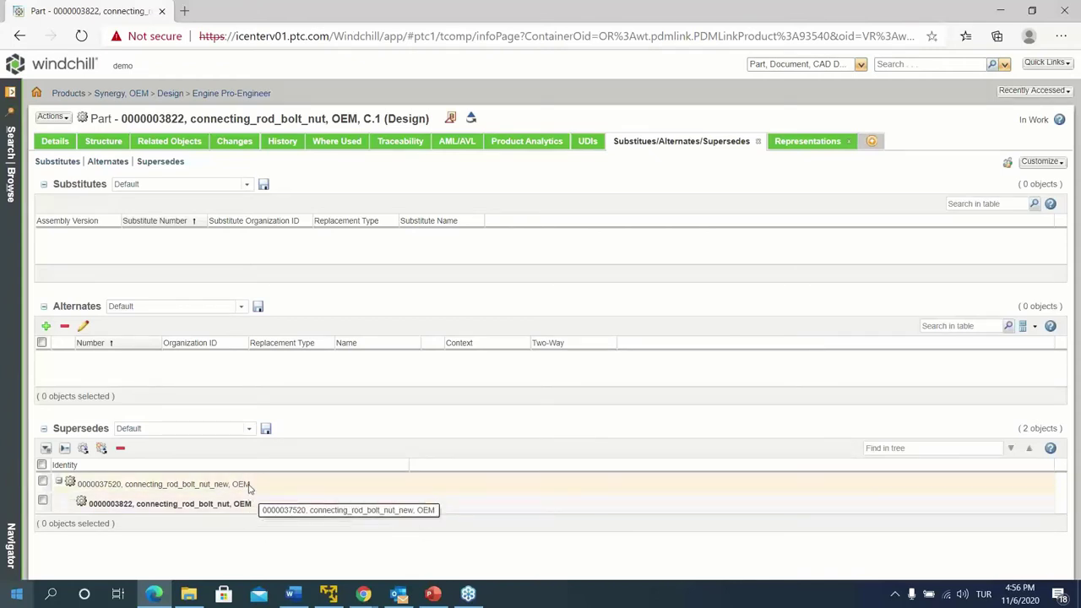
click(337, 142)
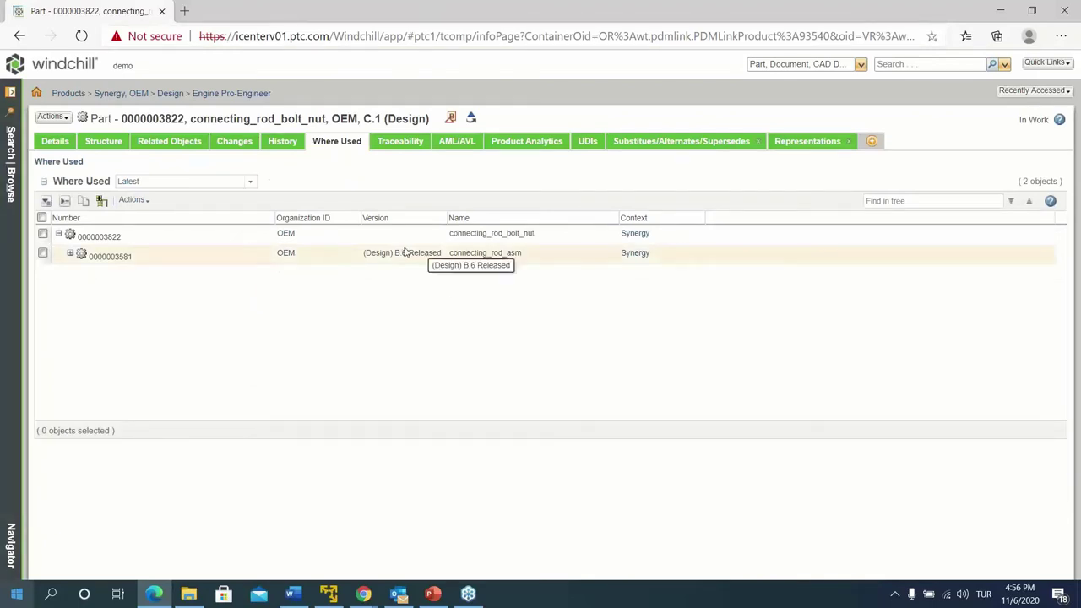
click(401, 253)
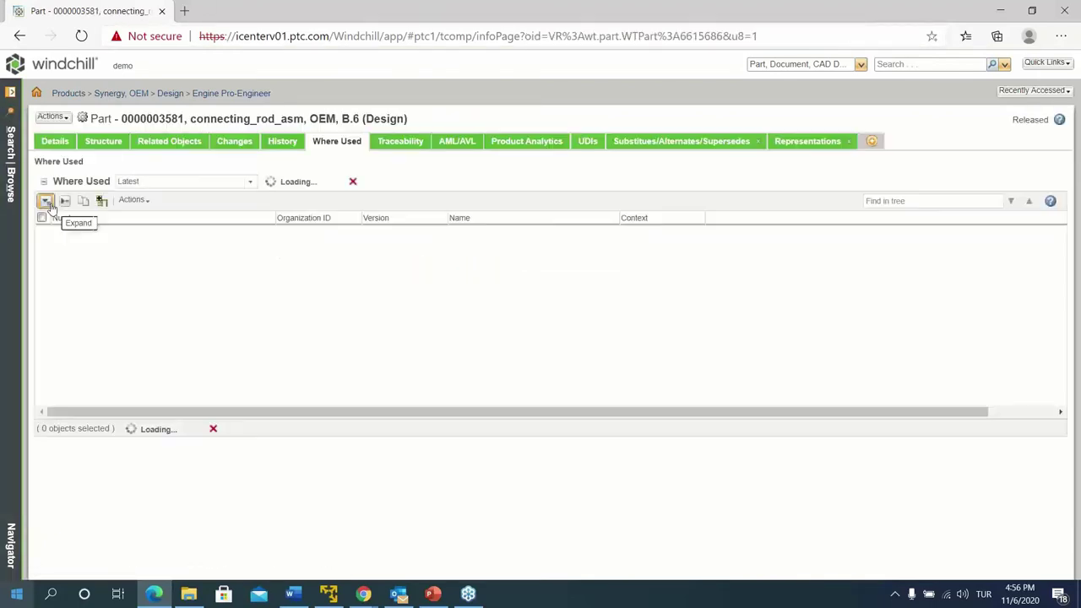
Review connecting_rod_asm B.6's structure, component supersedes and effectivity, then go to the home page
click(92, 142)
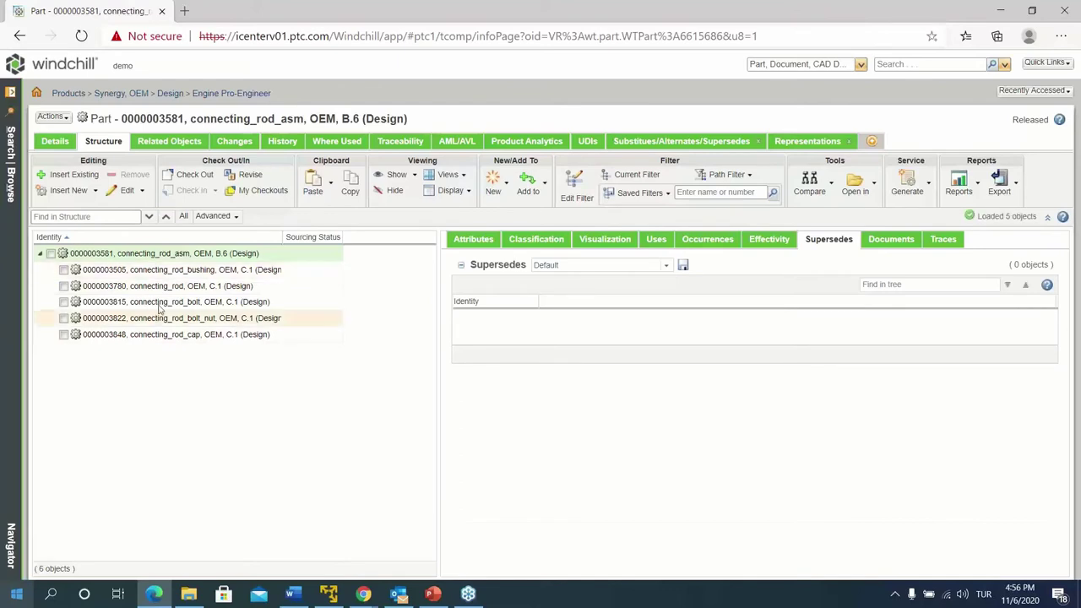
click(163, 290)
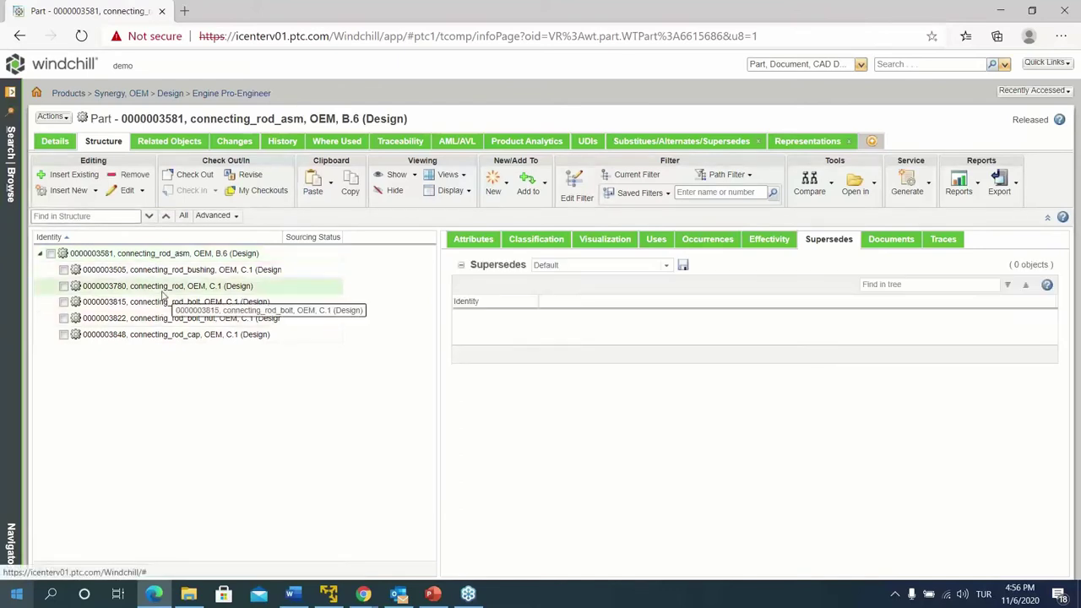
click(160, 319)
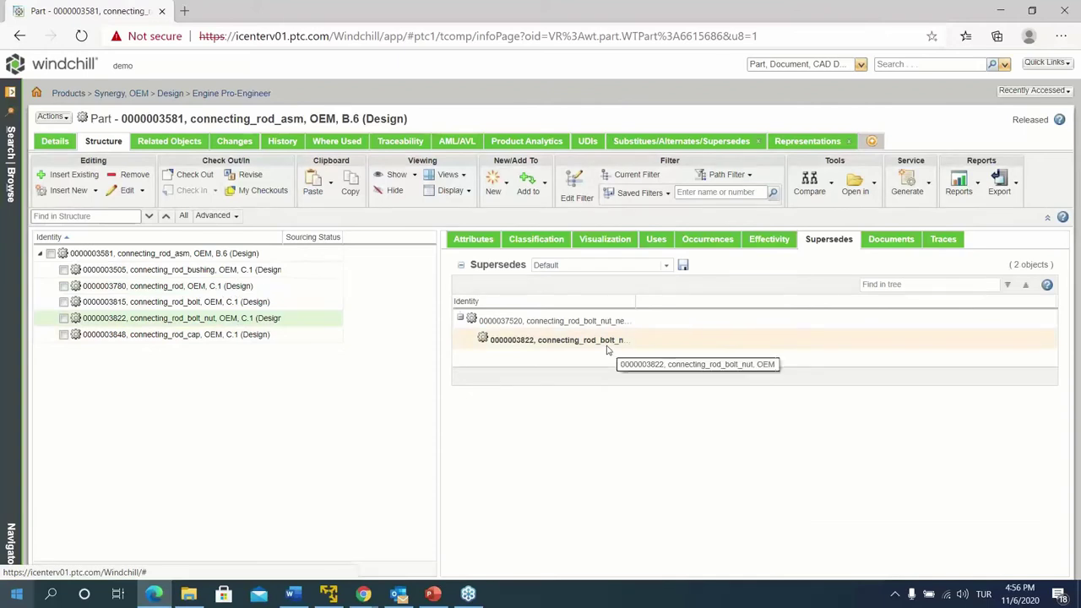
click(771, 244)
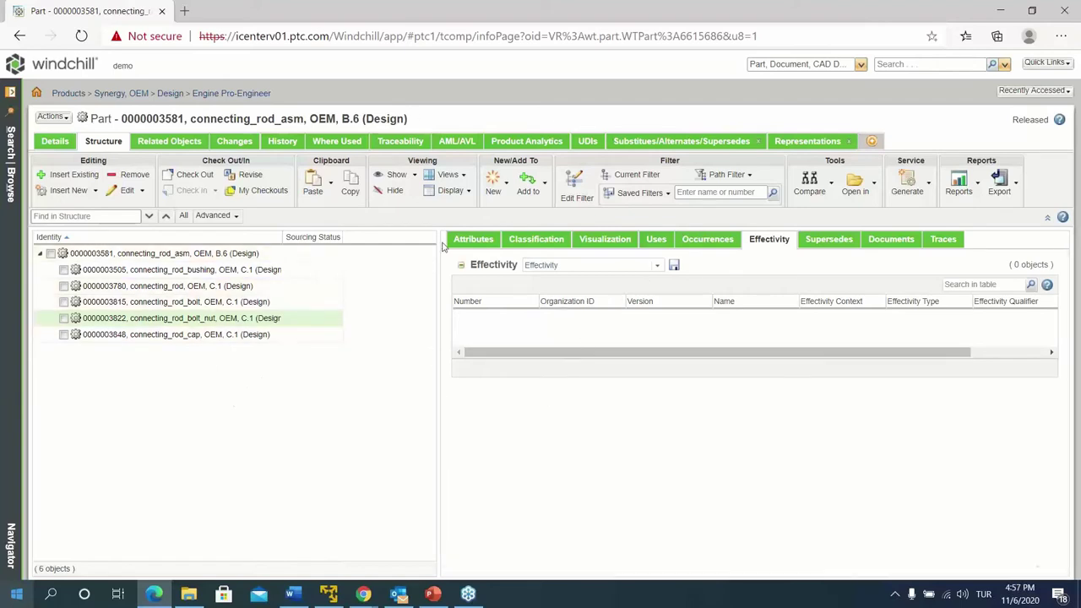
click(203, 288)
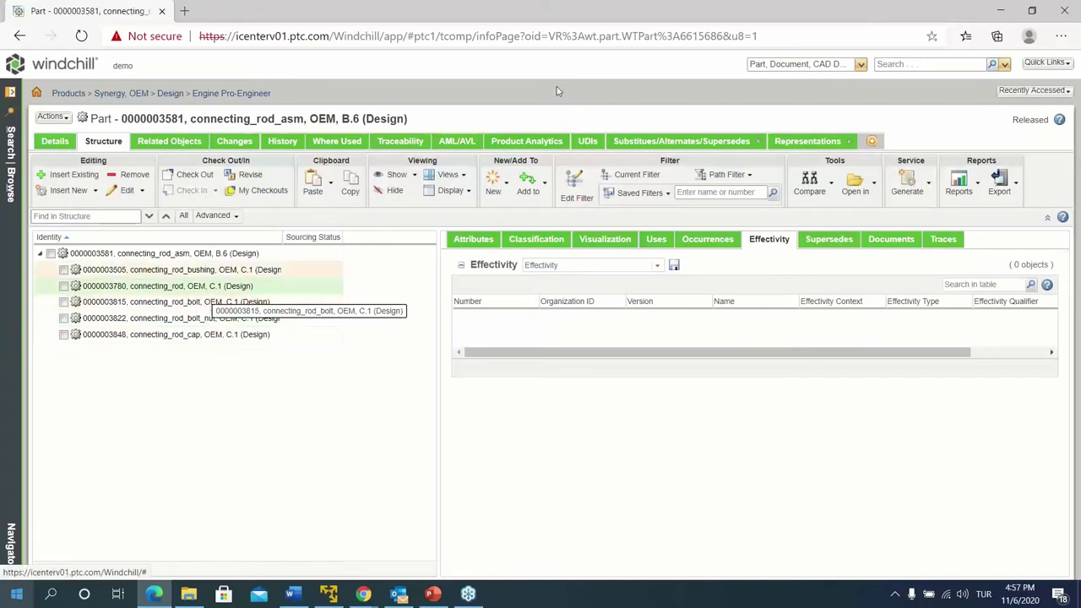
click(1039, 92)
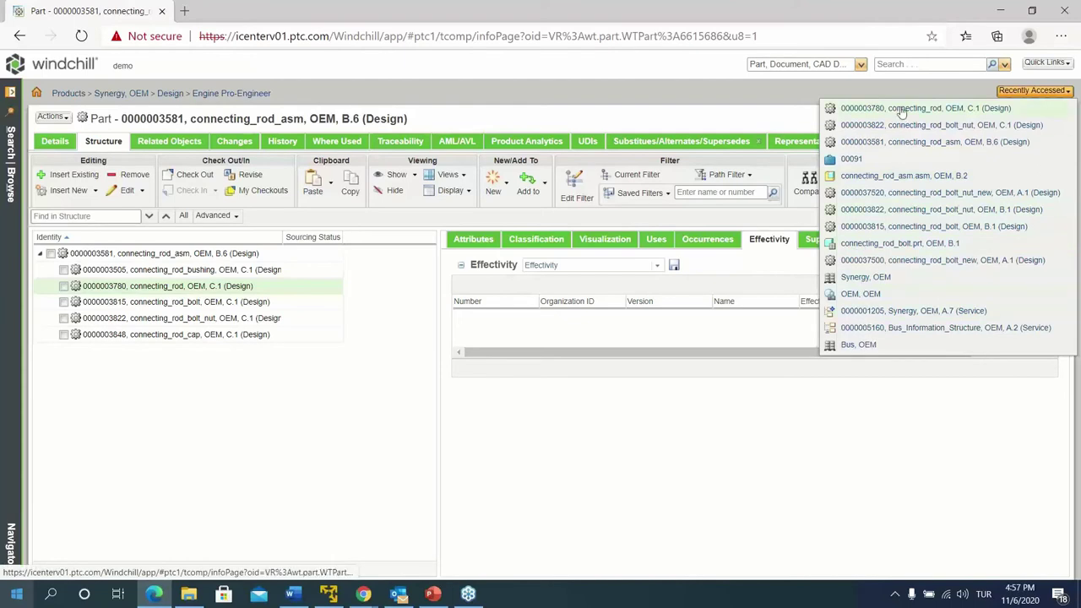
click(36, 92)
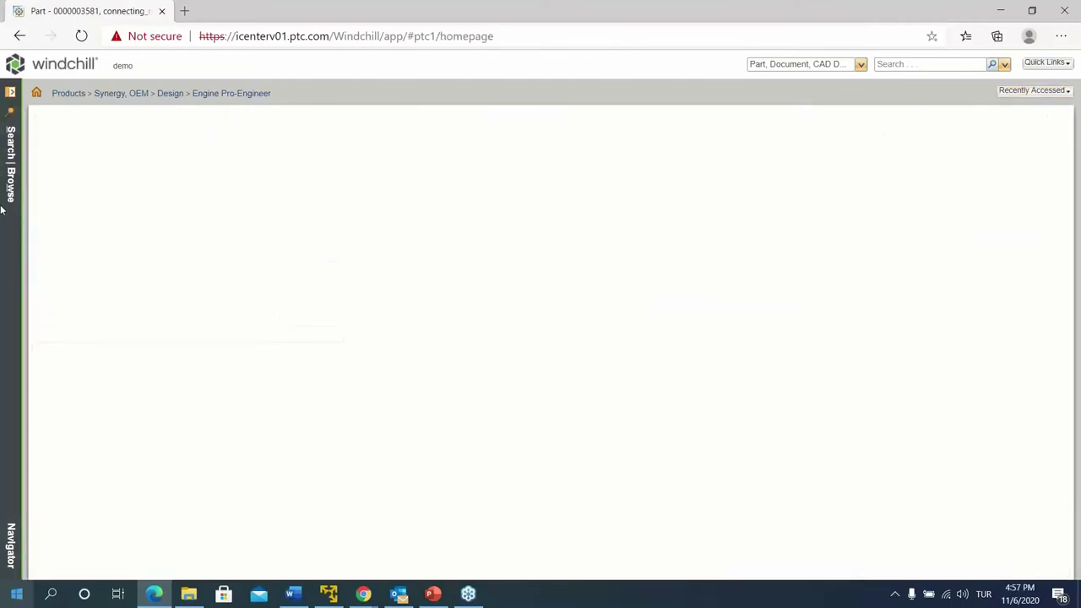
Reopen change task 00091's Complete Change Notice Task, enlarge the Resulting Objects table, and edit the task
click(145, 212)
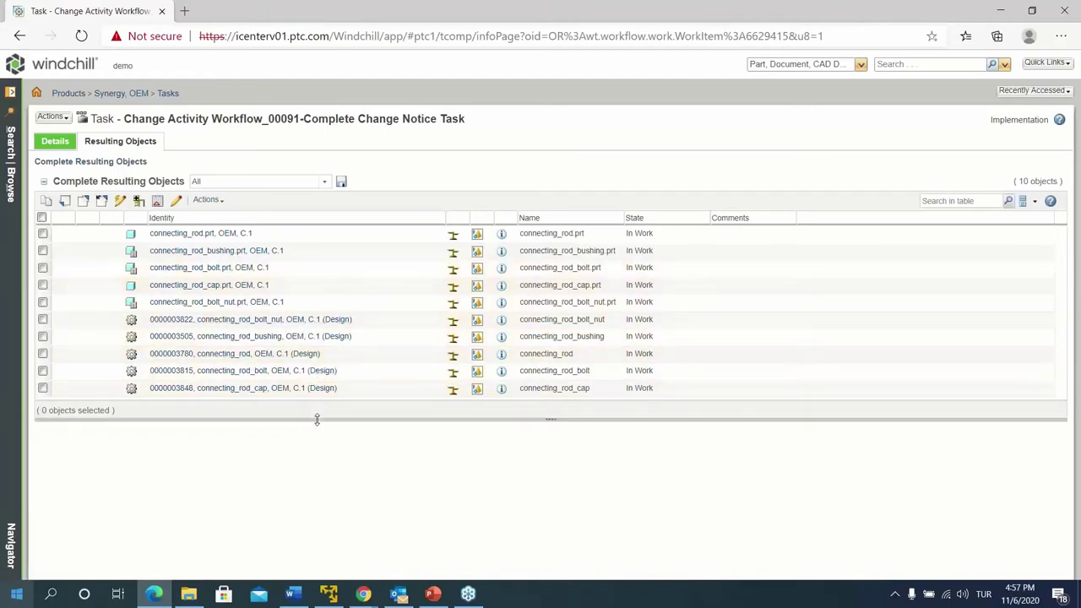
drag(316, 418, 322, 456)
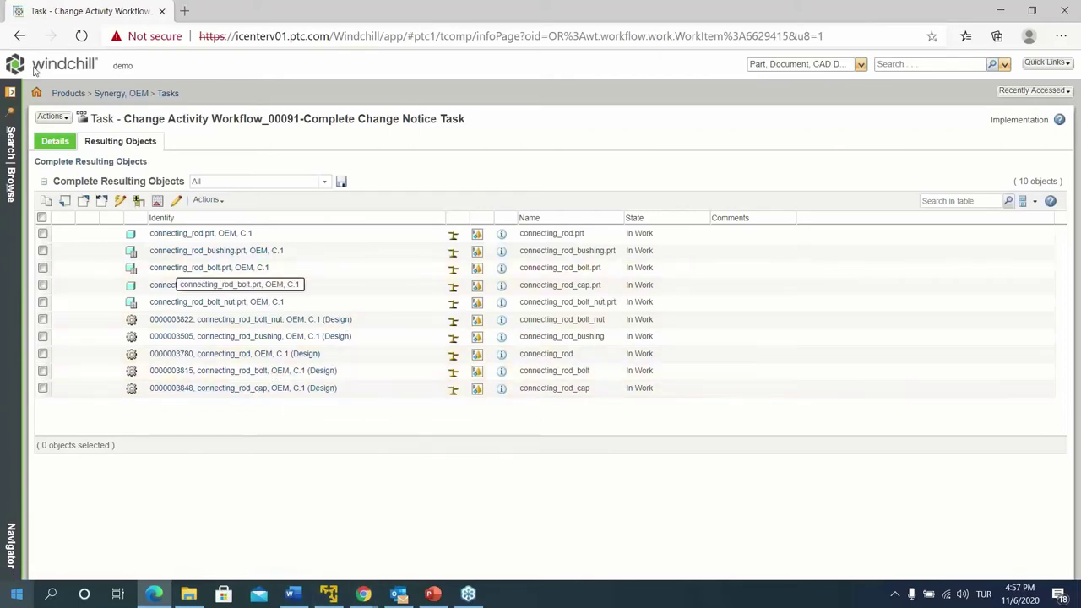
click(175, 201)
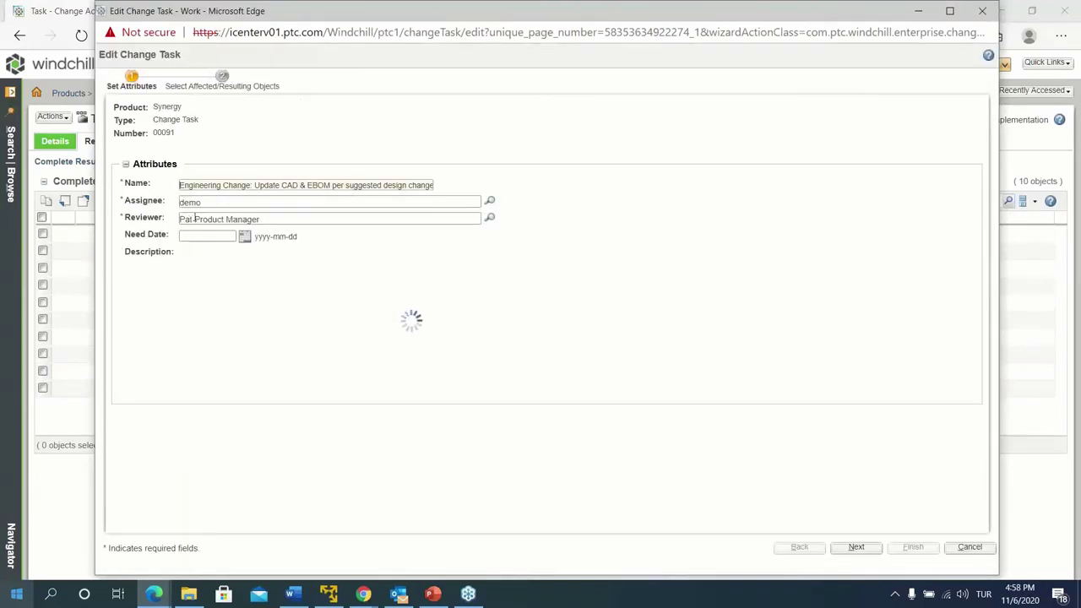
click(220, 86)
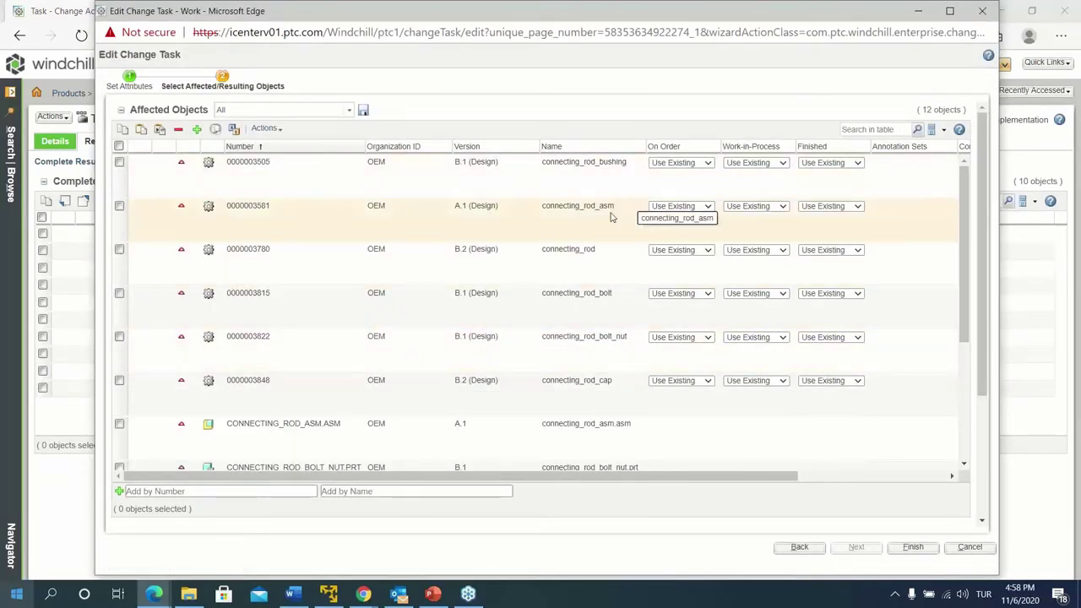
click(119, 206)
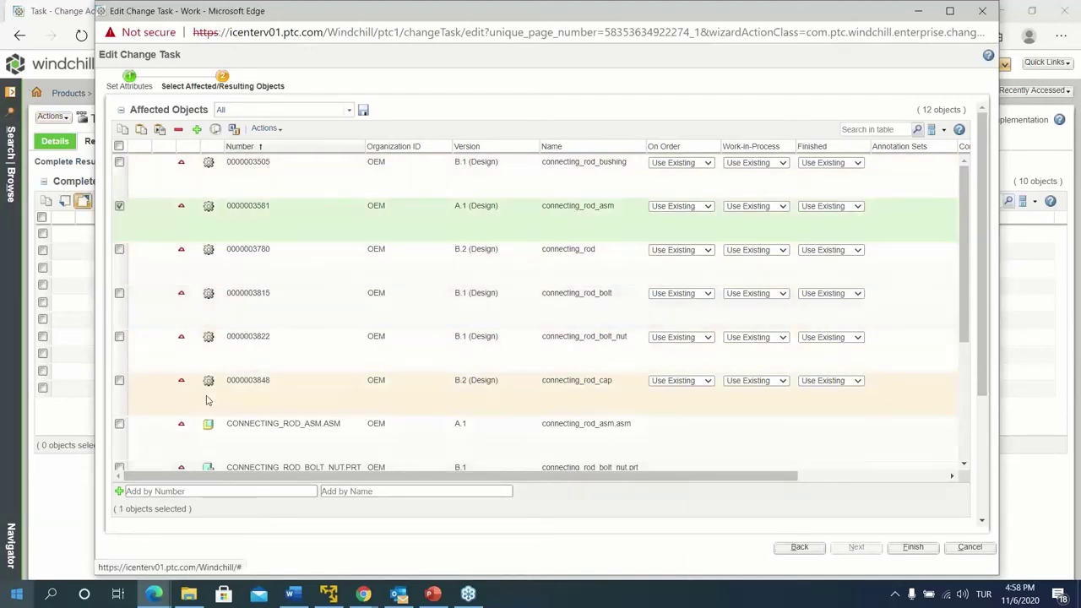
scroll(207, 402, down, 1)
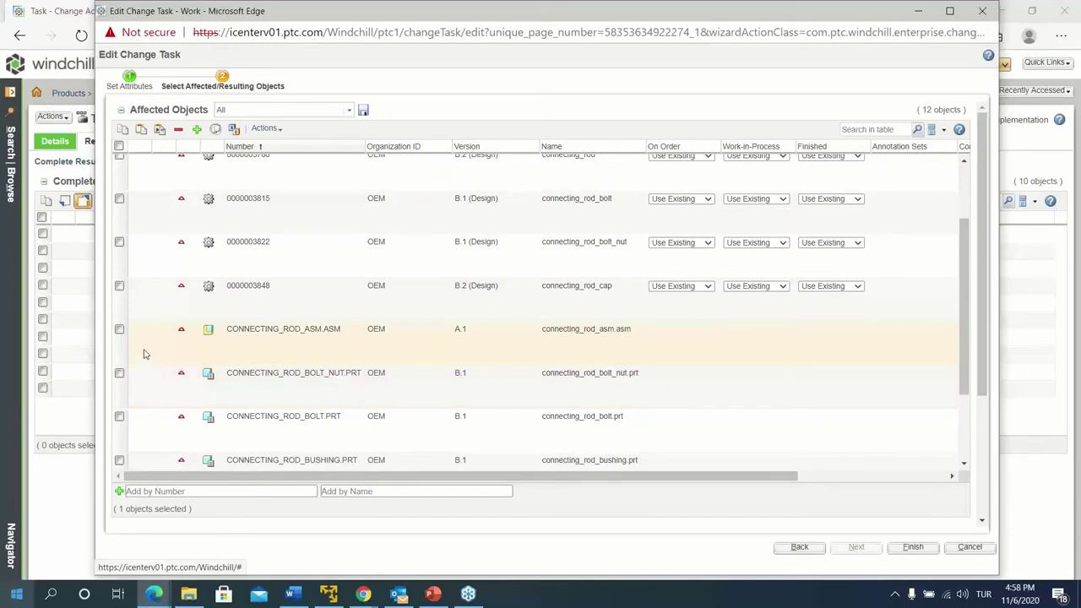
click(119, 330)
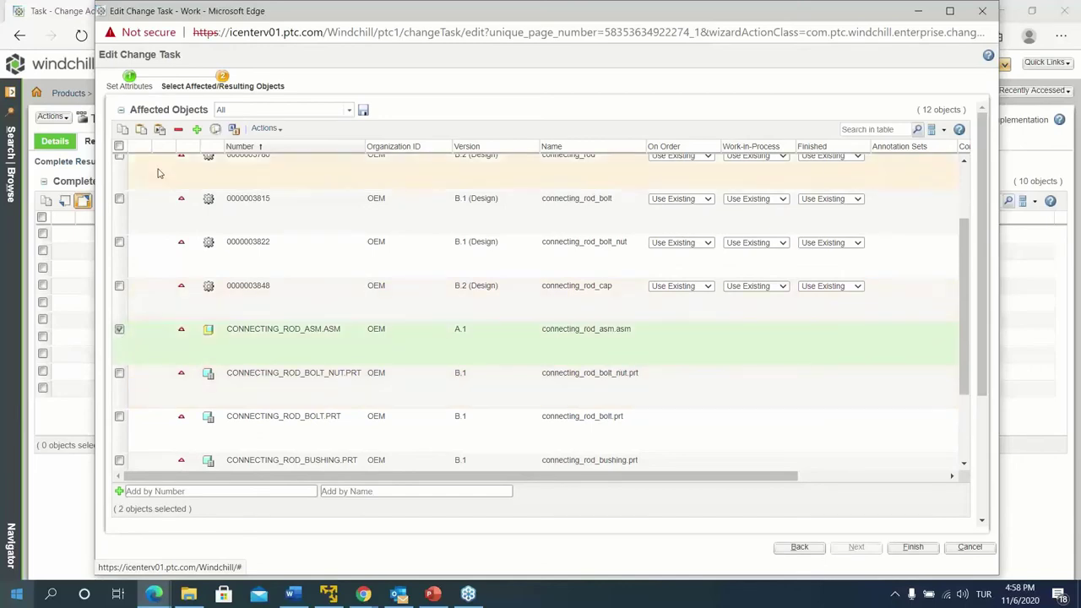
click(124, 133)
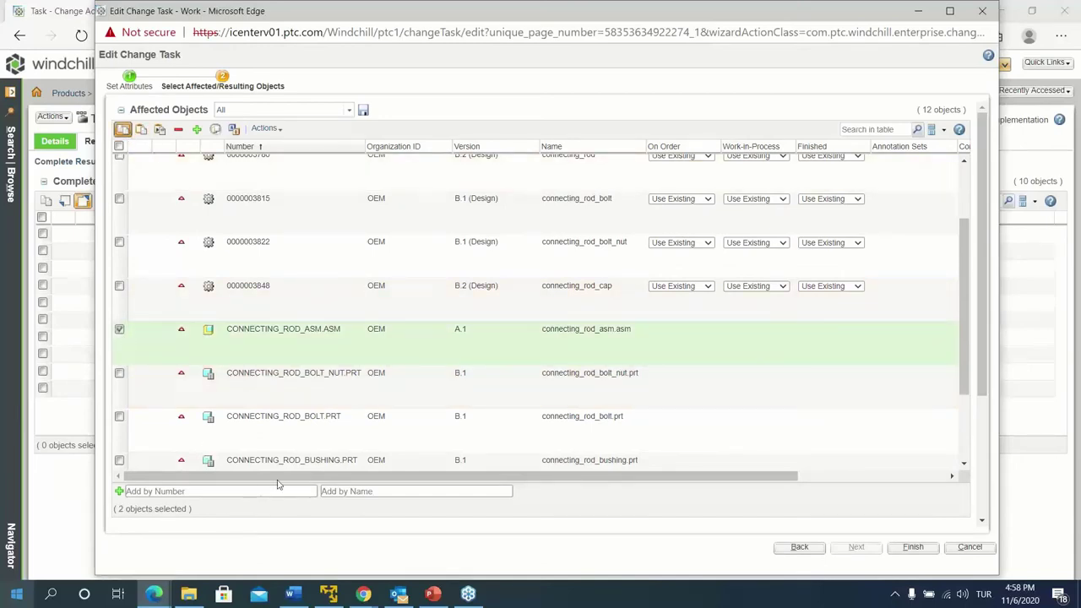
scroll(275, 485, down, 3)
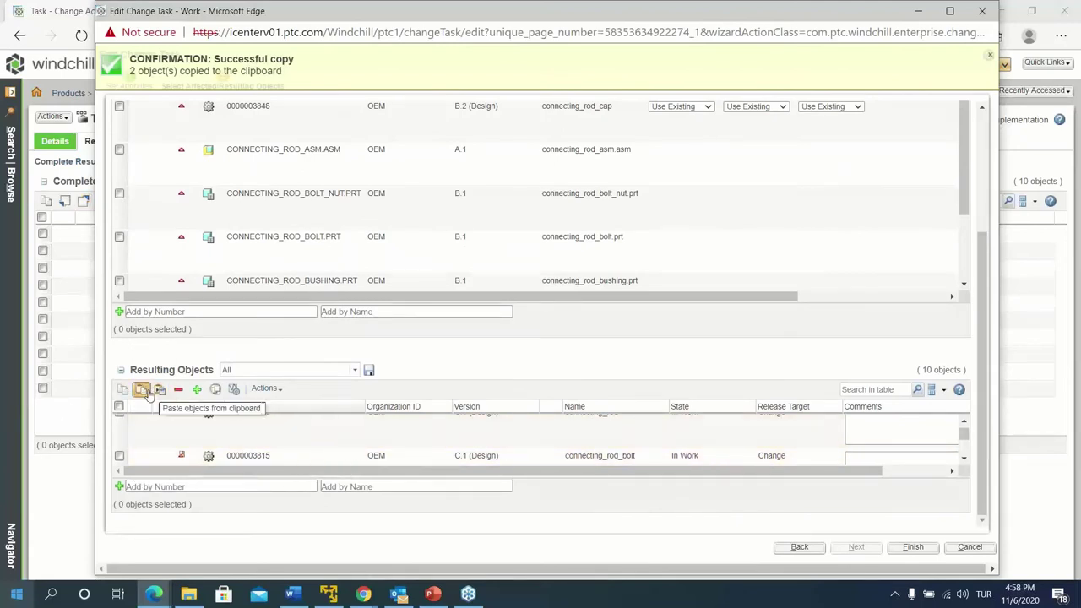
click(141, 389)
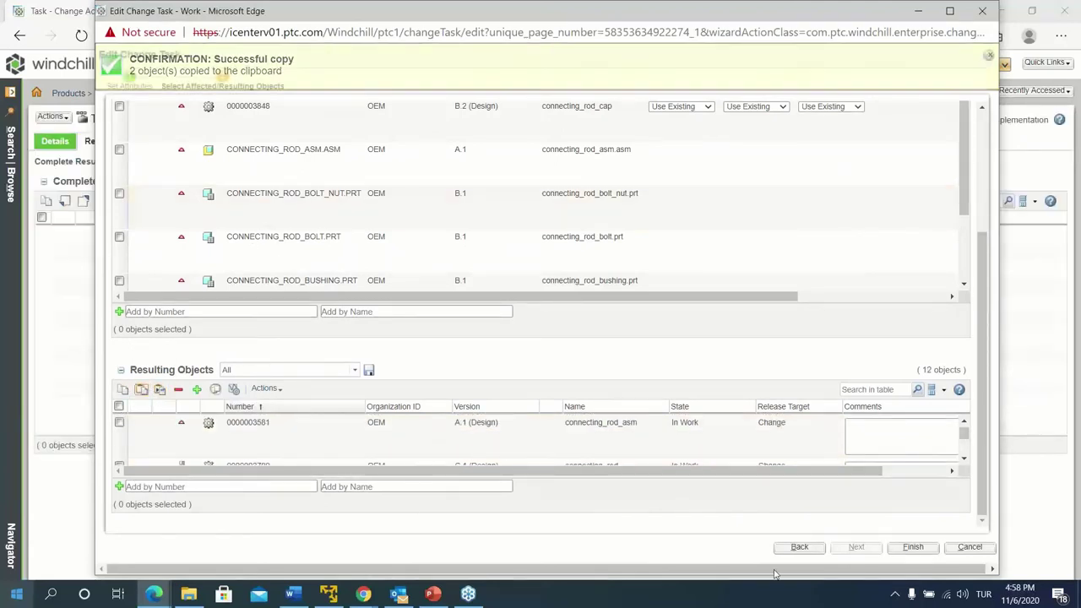
click(913, 548)
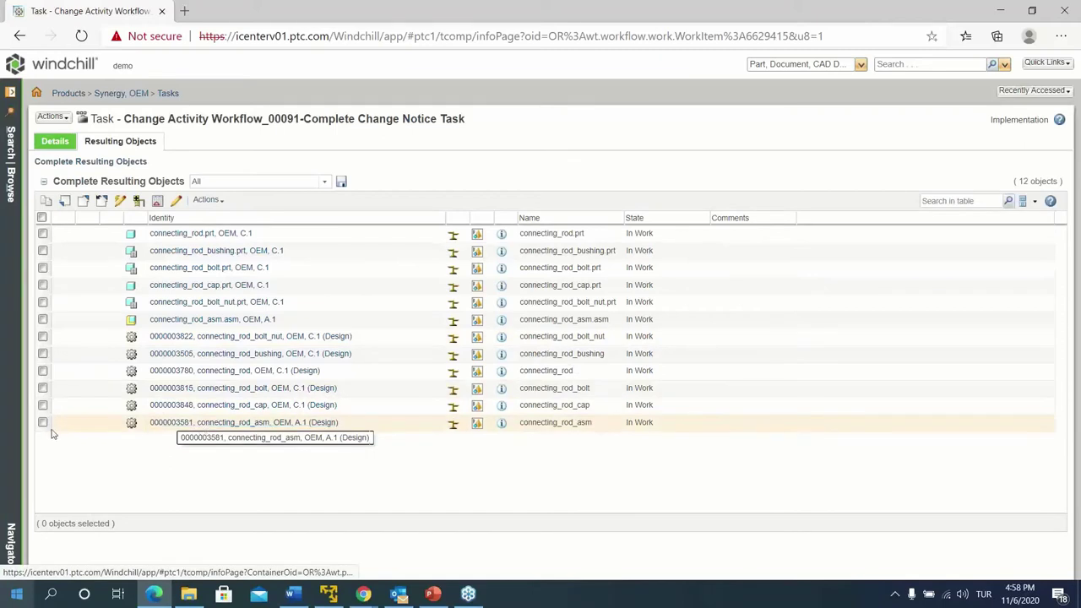
click(43, 422)
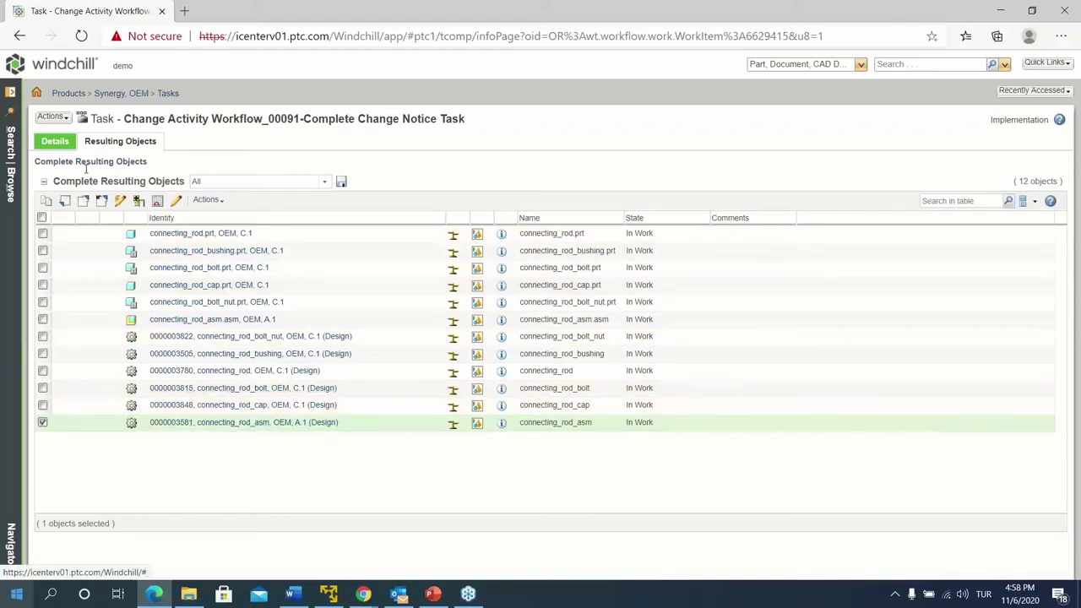
click(120, 201)
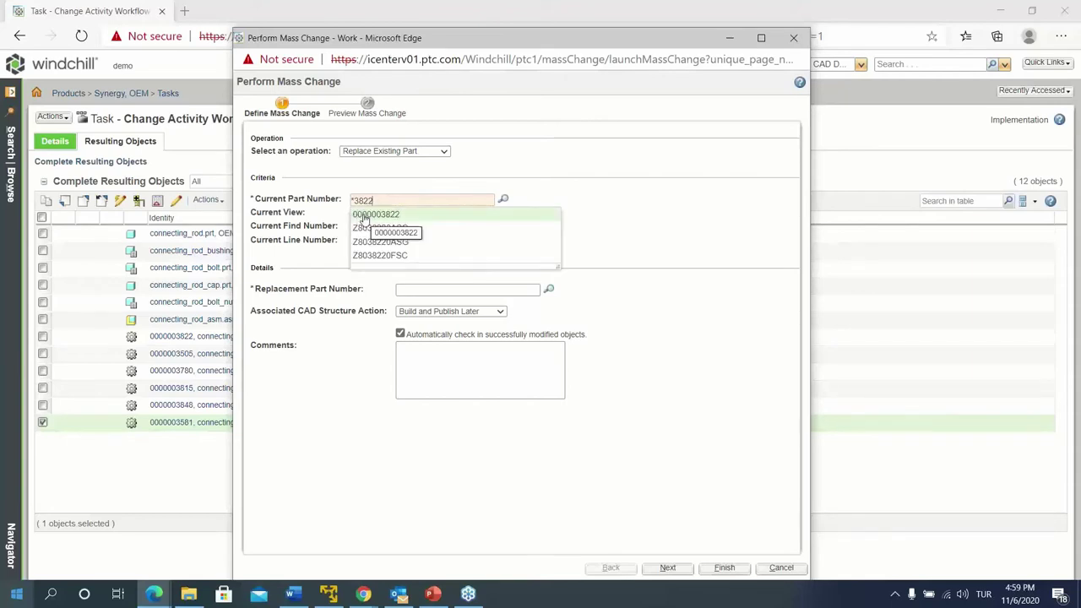
click(364, 215)
click(434, 290)
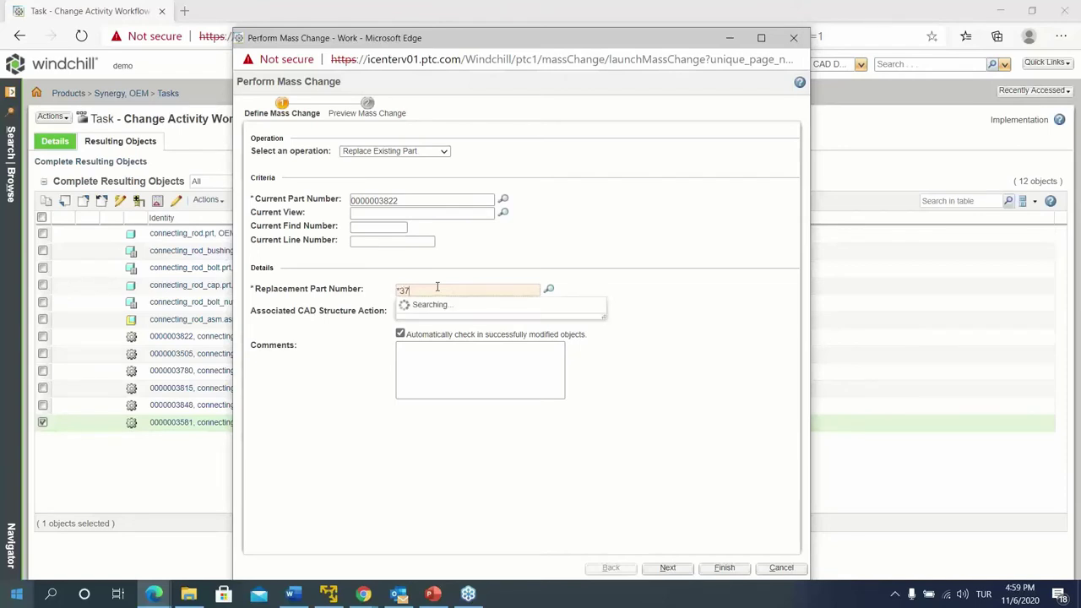
text(*37520)
click(432, 309)
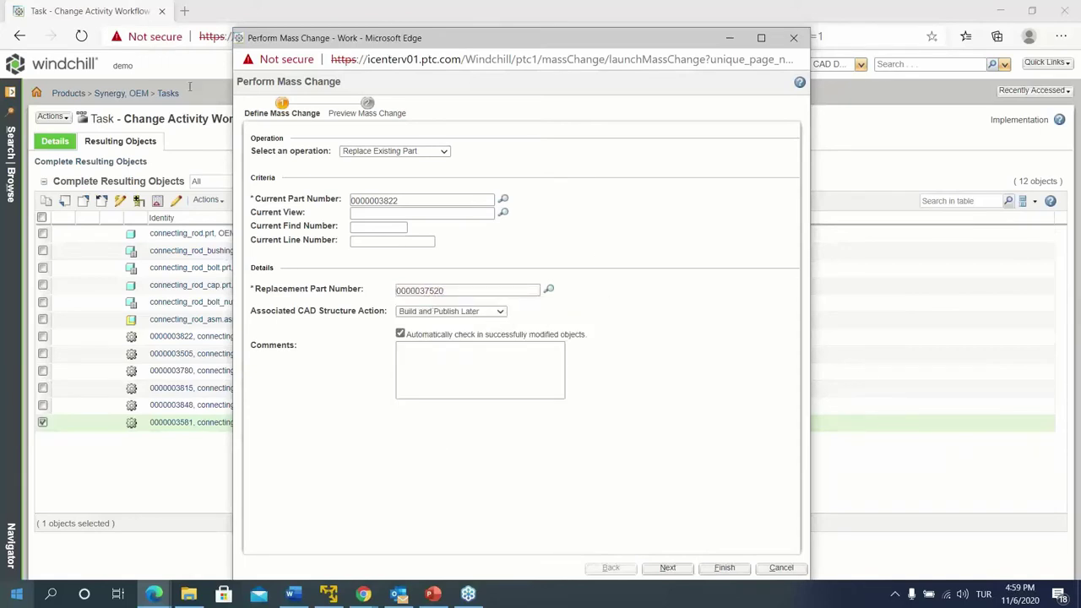
click(471, 312)
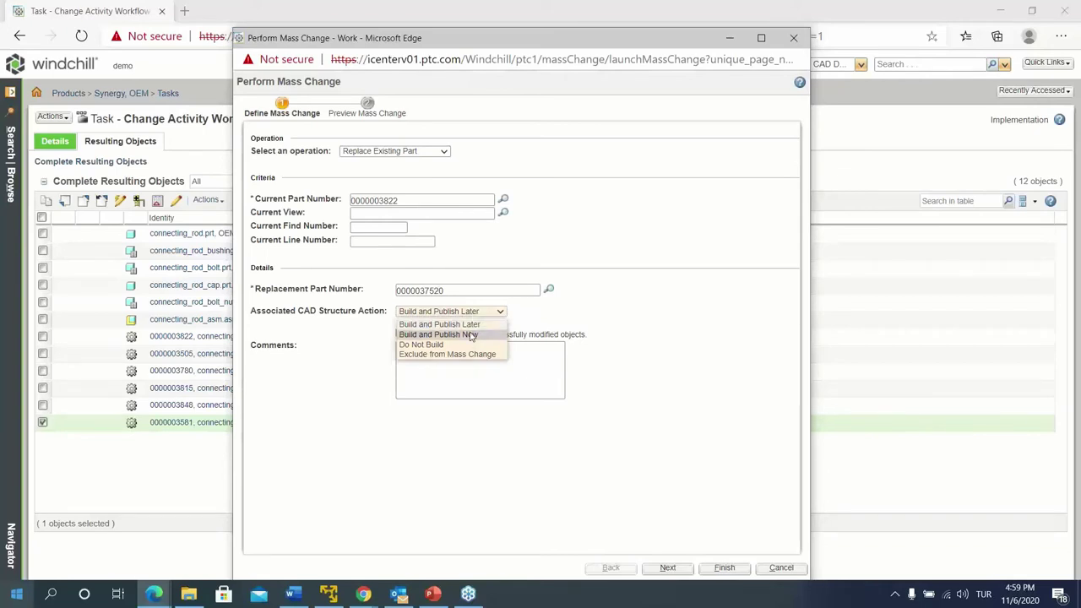
click(471, 336)
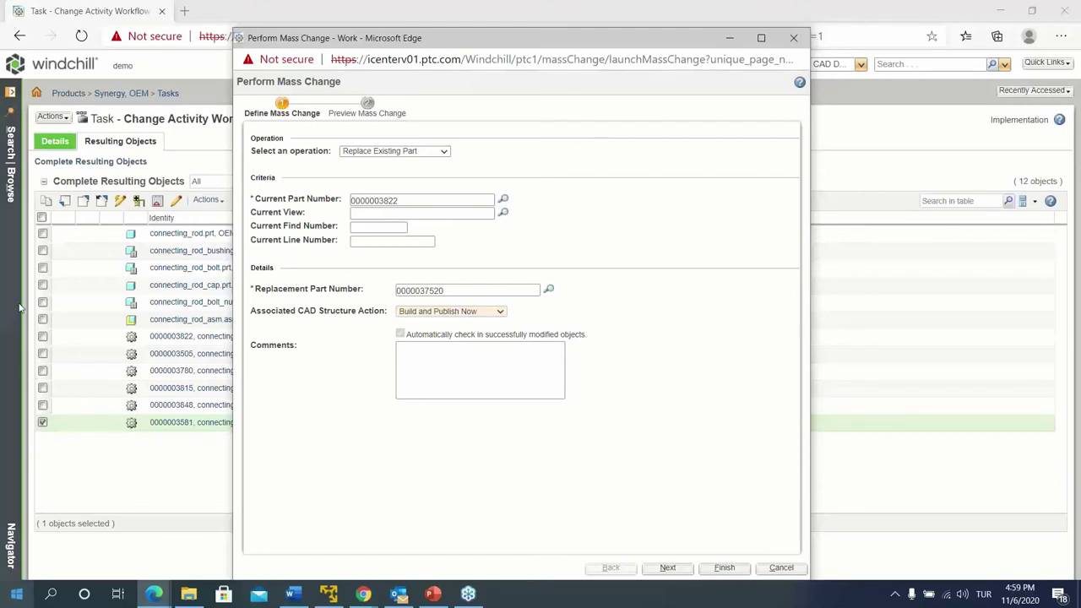
click(666, 567)
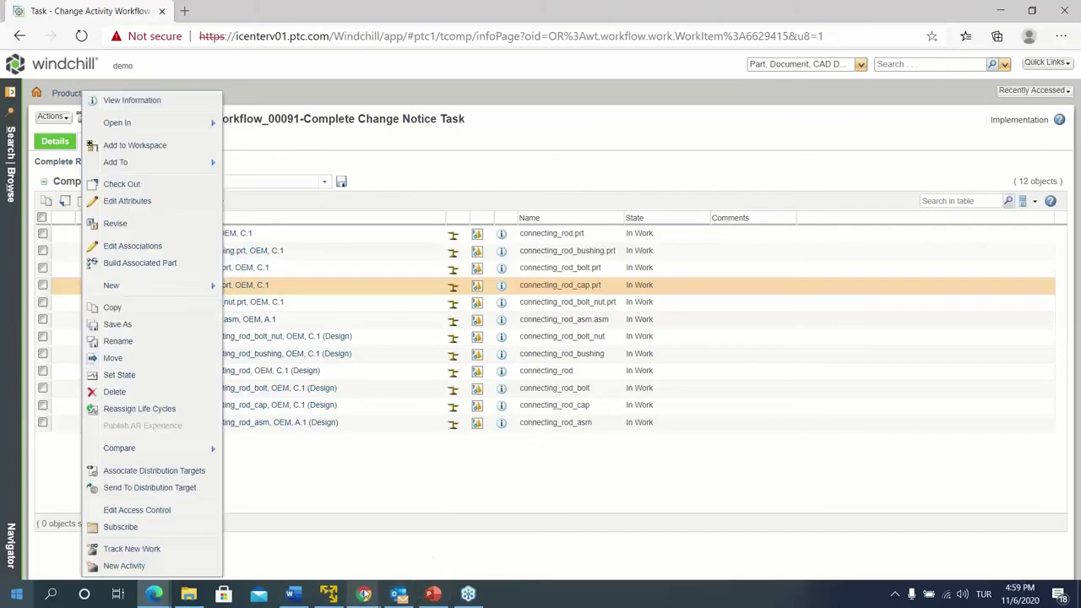
Close the stray new and editing change request windows, keeping the mass change window
mouse_move(363, 595)
click(519, 531)
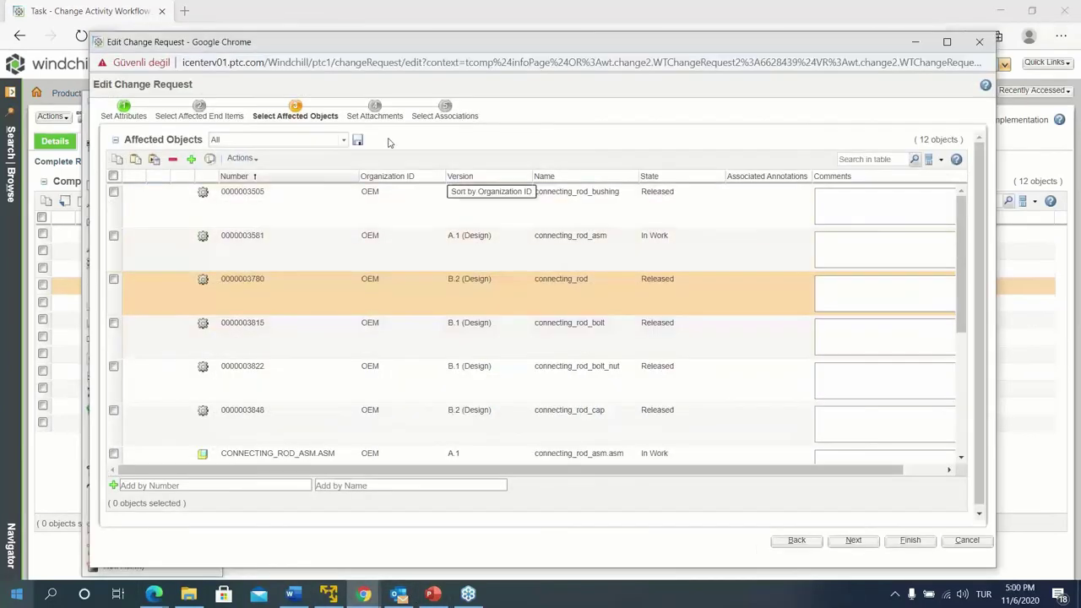
click(365, 595)
click(377, 546)
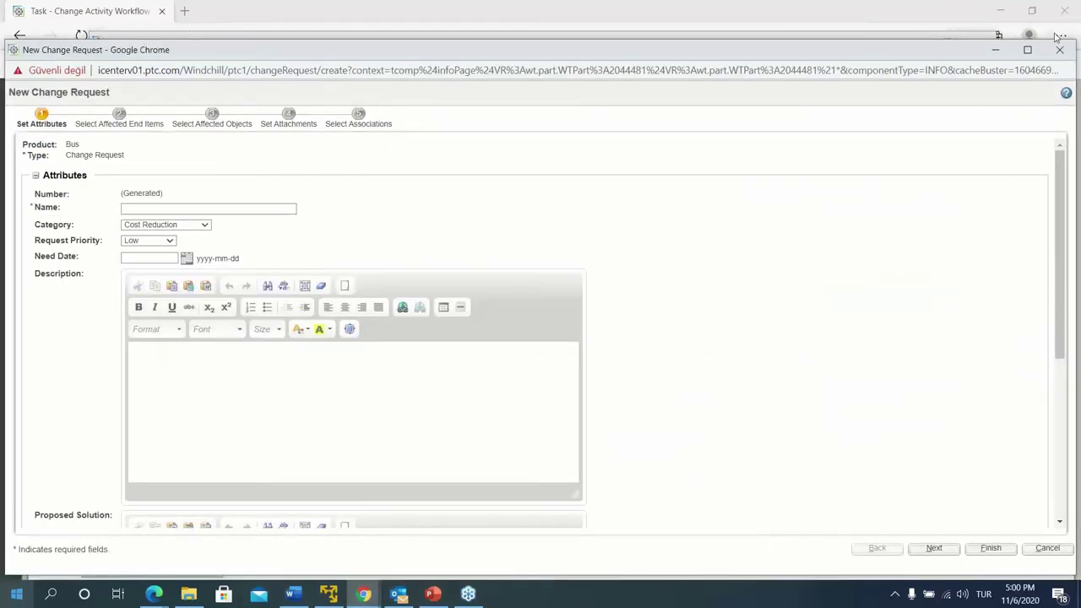
click(1059, 50)
mouse_move(154, 594)
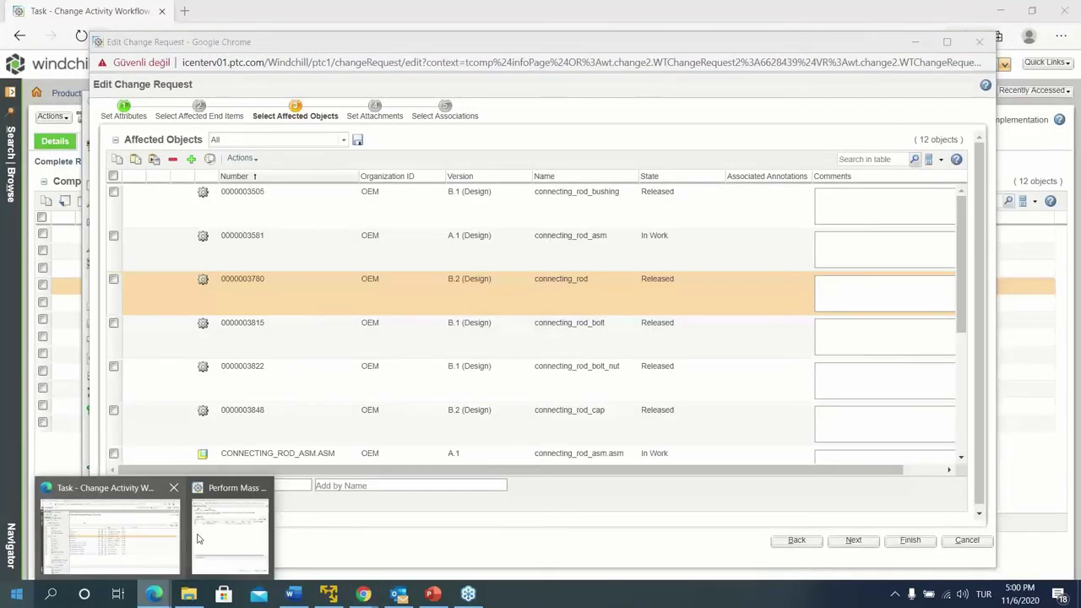
click(202, 539)
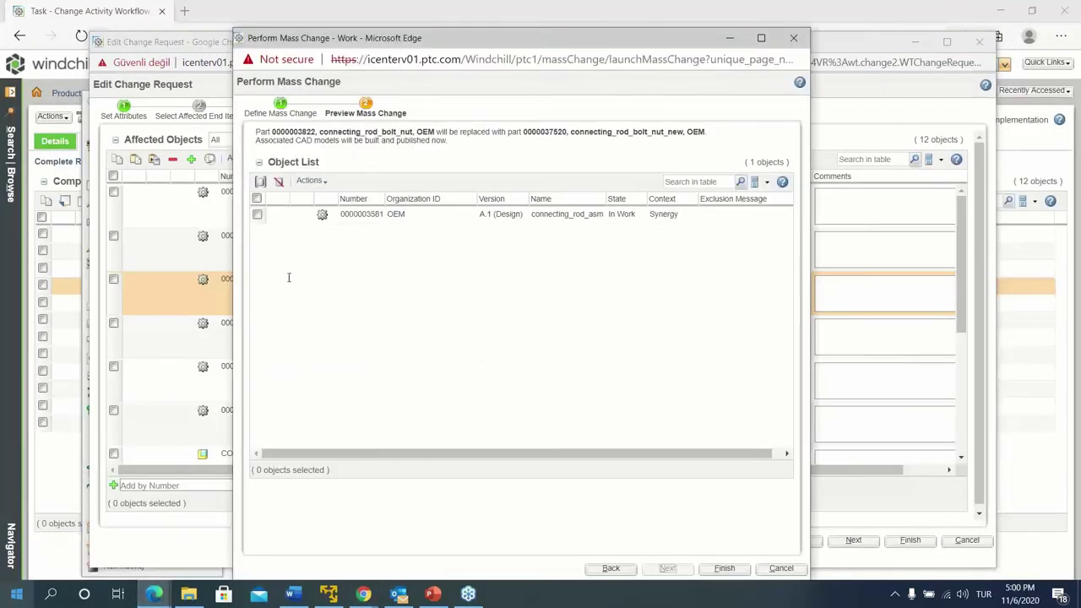
click(983, 43)
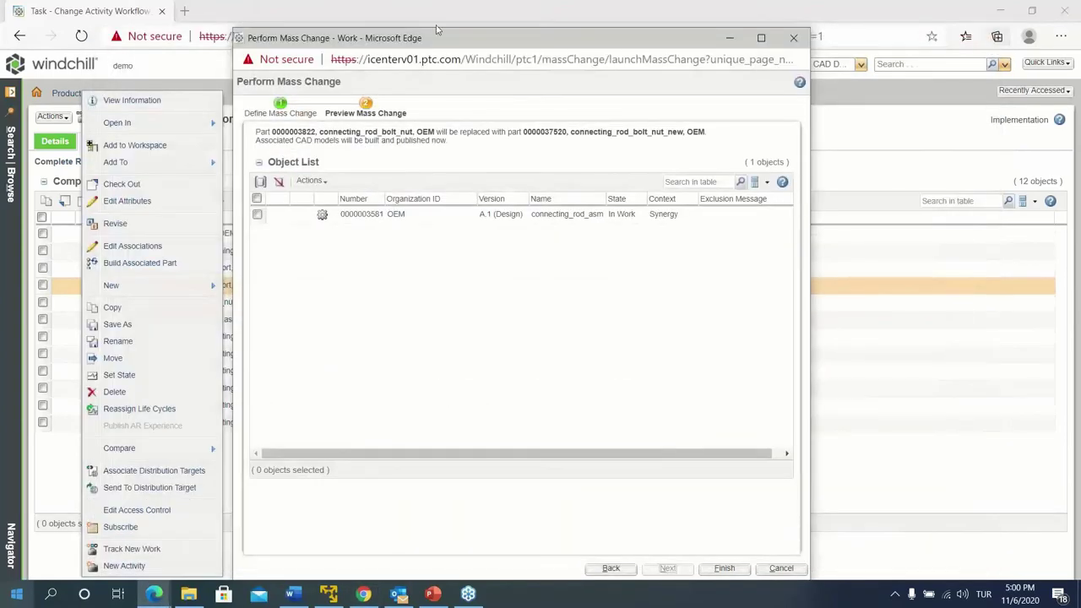
click(173, 73)
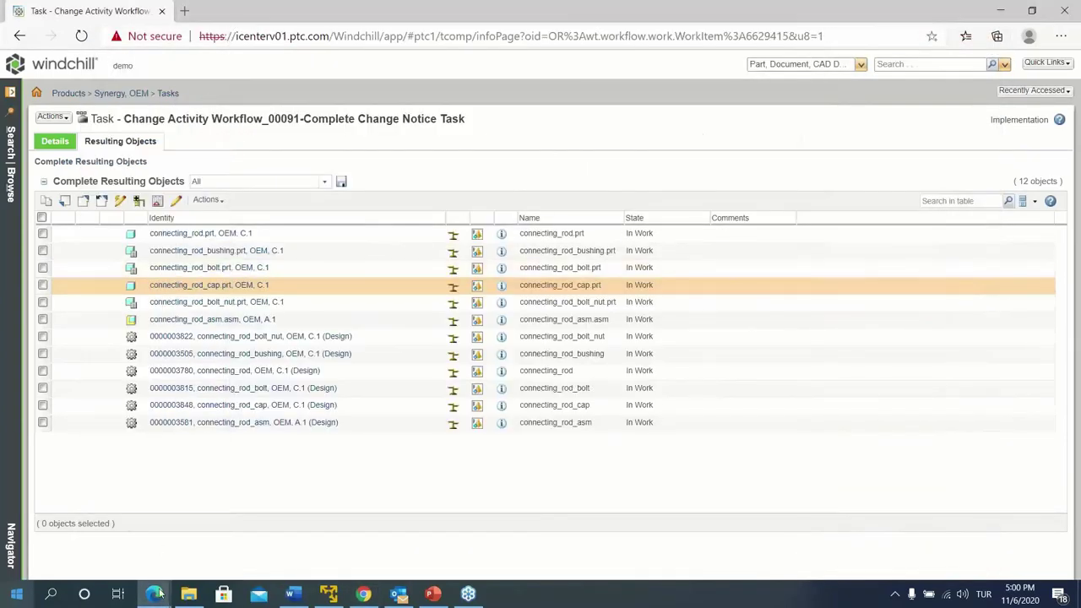
Apply the part replacement from the mass change preview
mouse_move(157, 593)
click(226, 537)
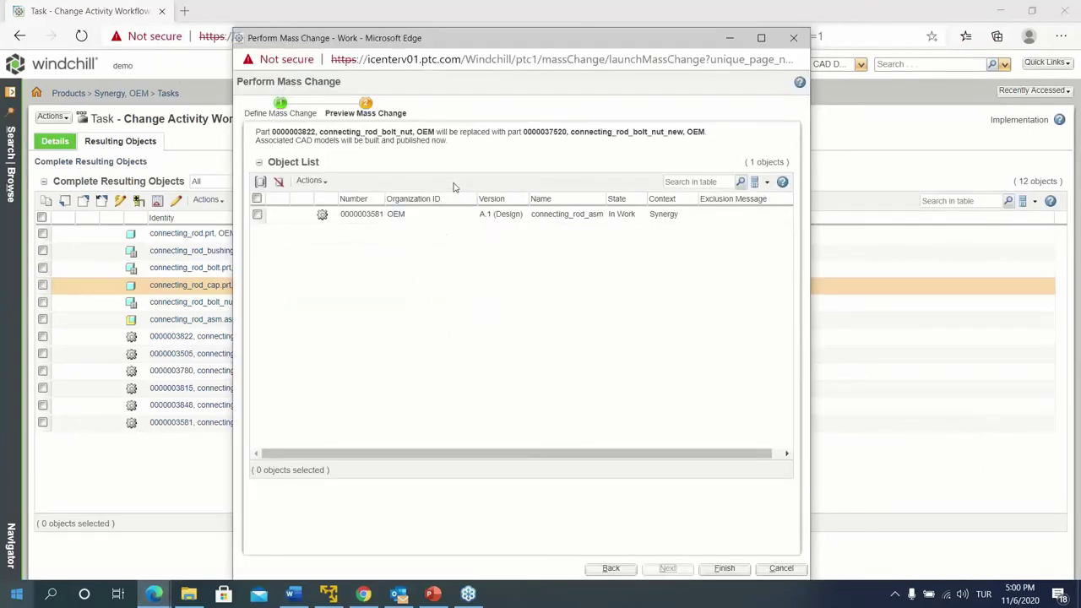
drag(461, 43, 452, 34)
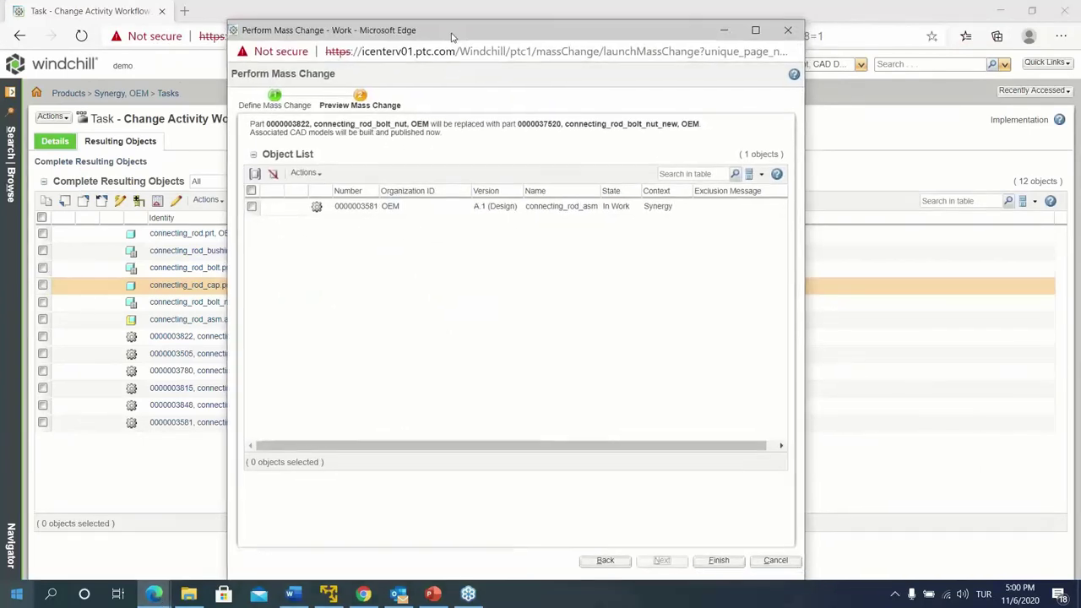
click(712, 559)
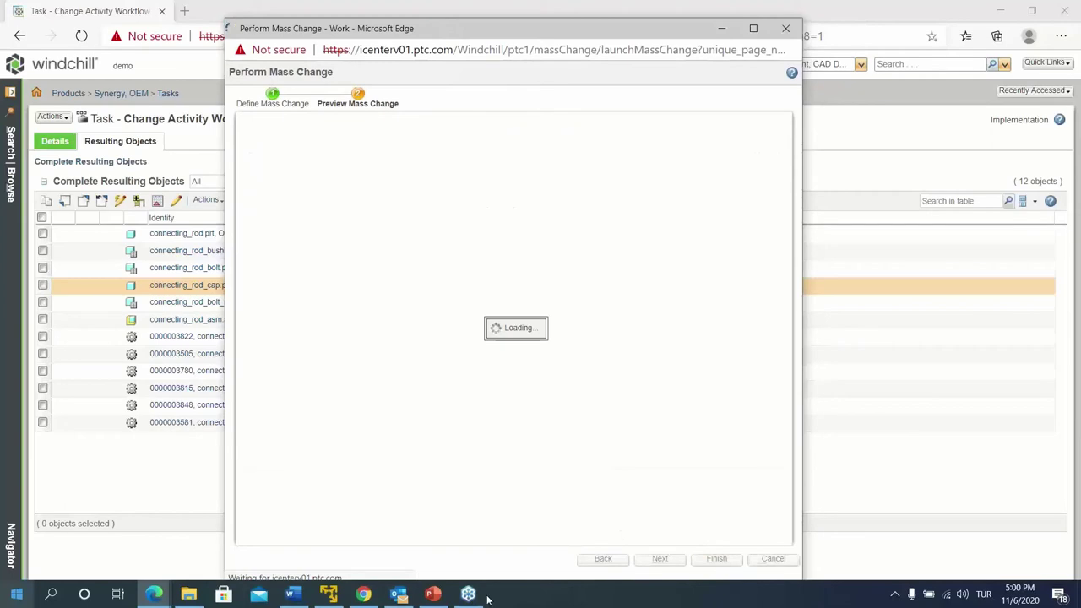
mouse_move(485, 596)
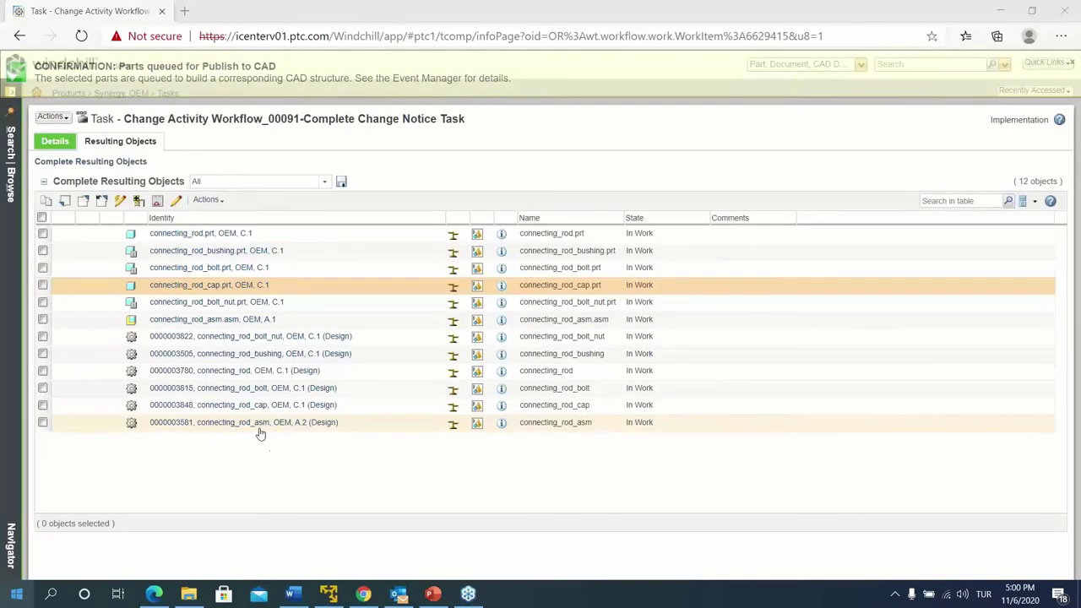
click(259, 427)
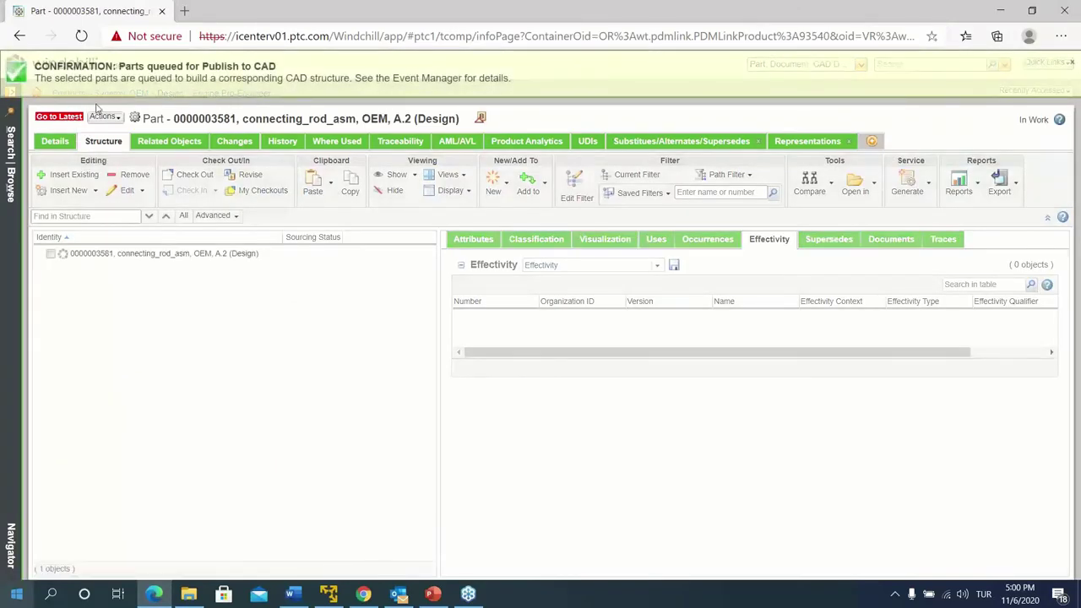
click(1068, 63)
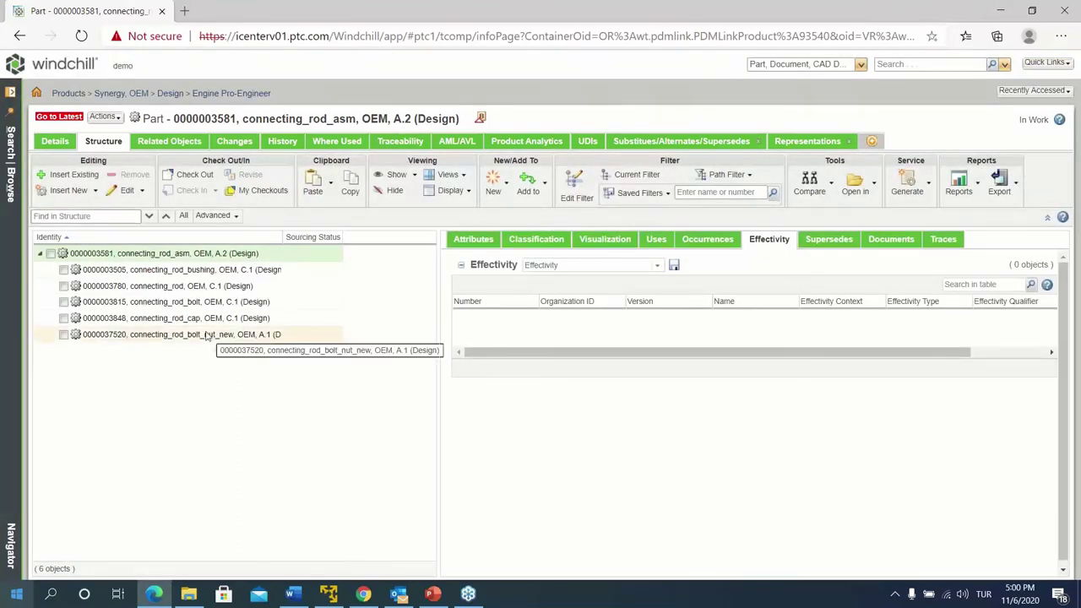
click(217, 338)
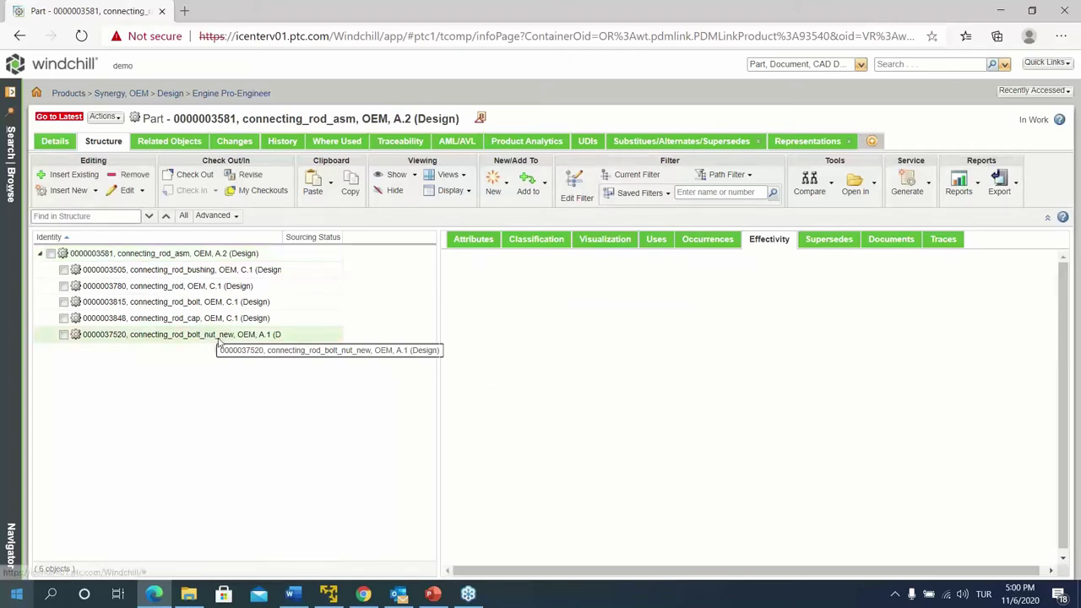
click(827, 240)
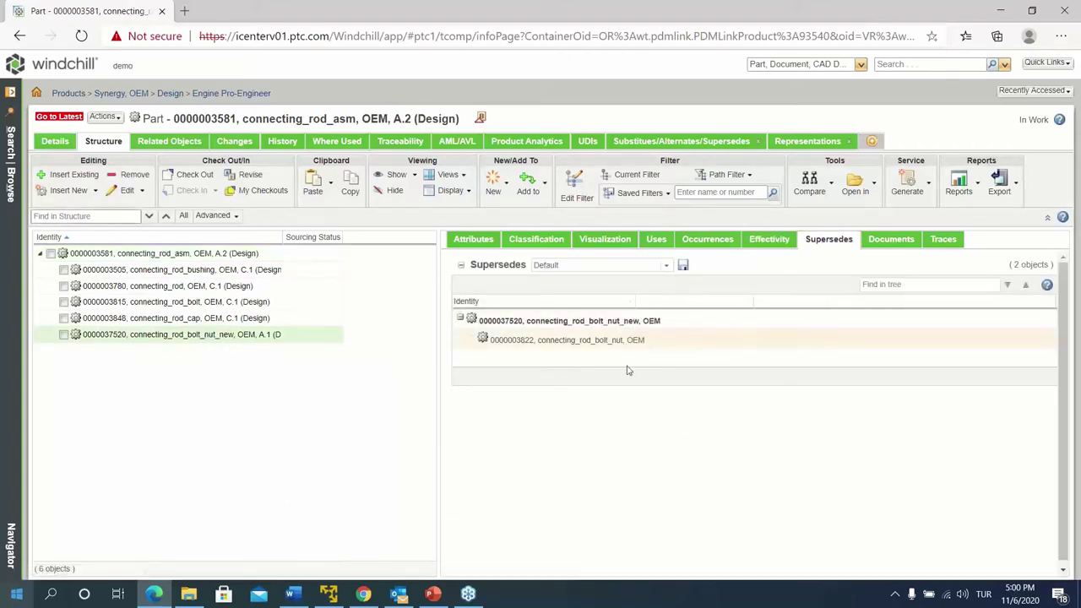
click(647, 321)
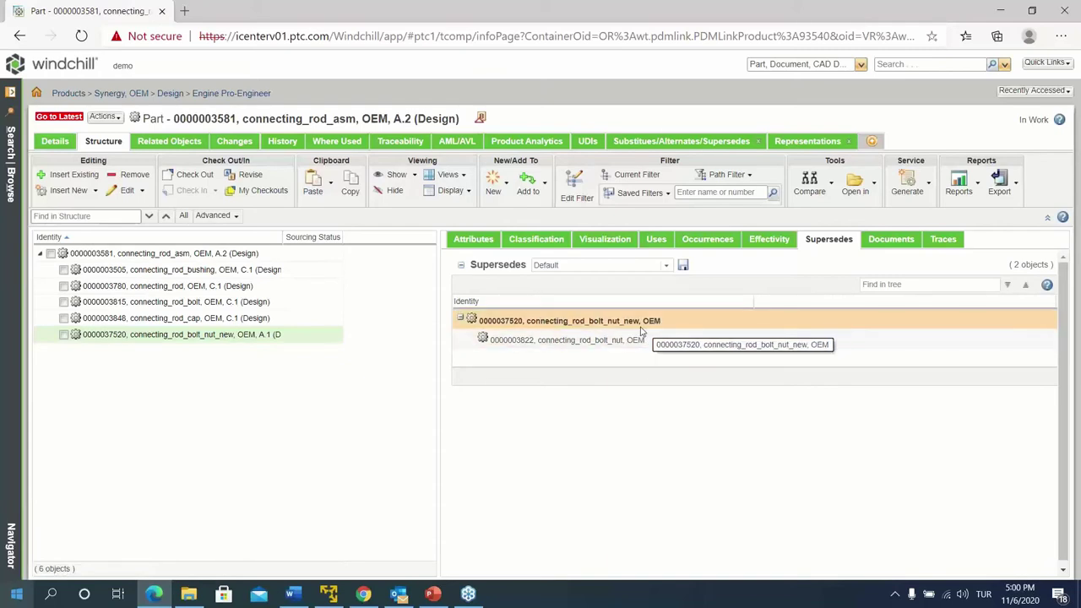
right_click(106, 339)
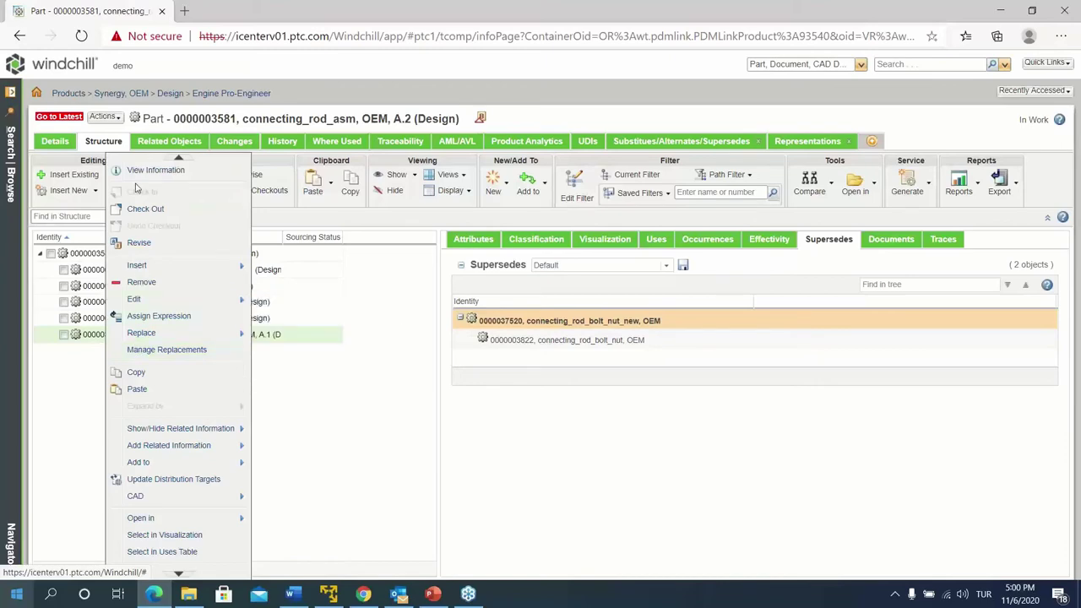
click(140, 170)
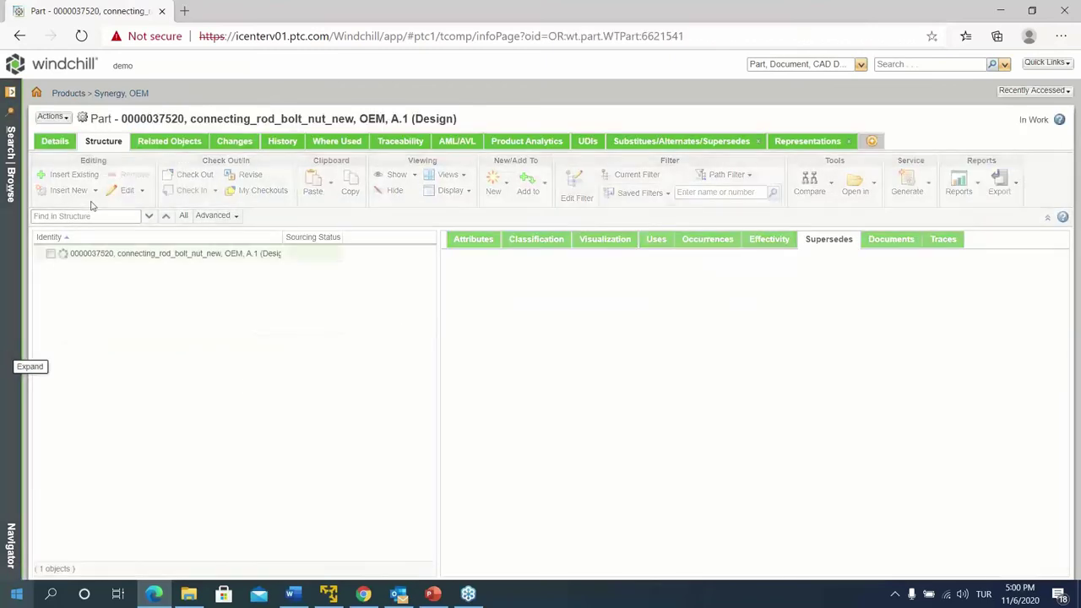
Check the new bolt nut part's related CAD document and Where Used, then return to connecting_rod_asm's structure
click(169, 141)
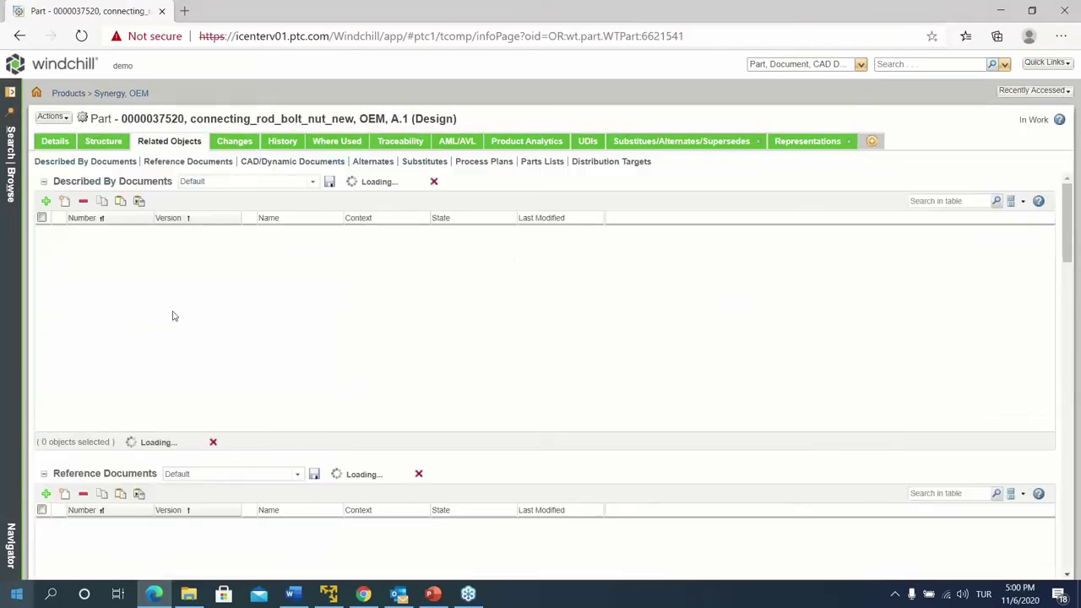
scroll(172, 316, down, 1)
scroll(172, 316, down, 1)
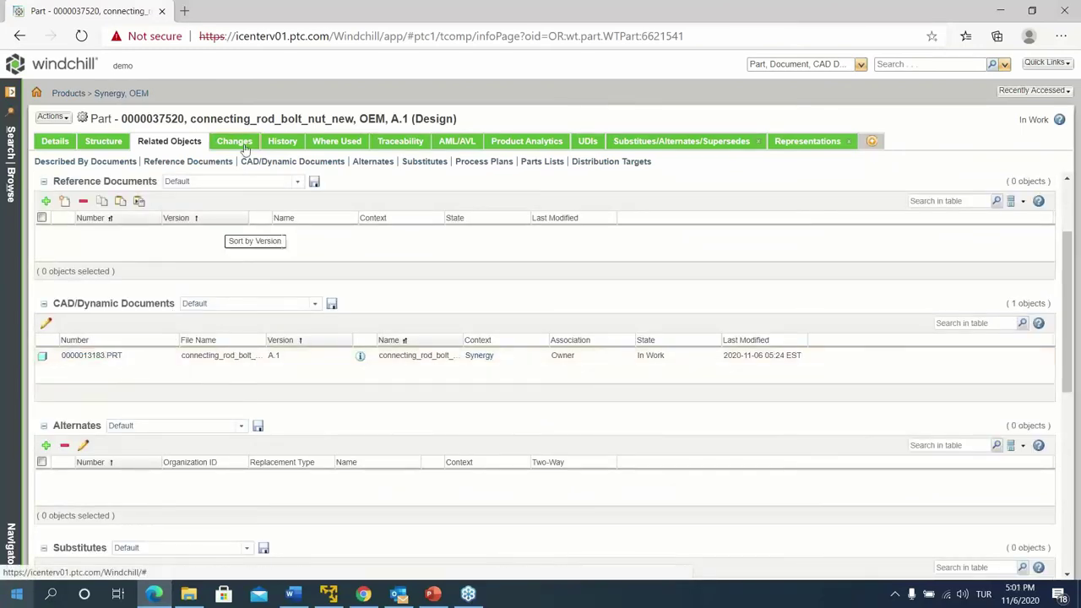
click(318, 141)
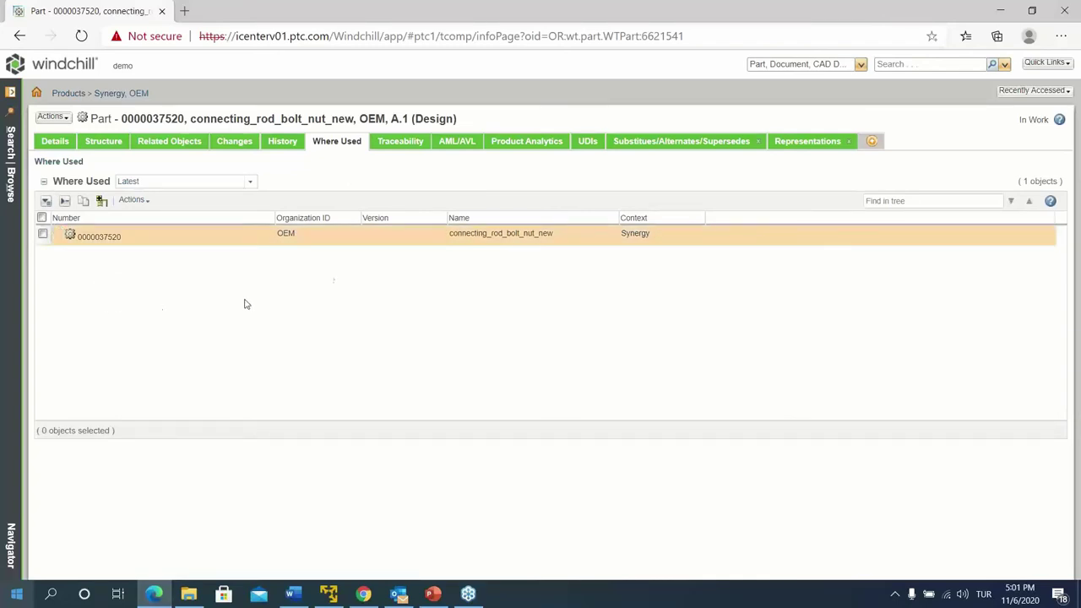
click(19, 36)
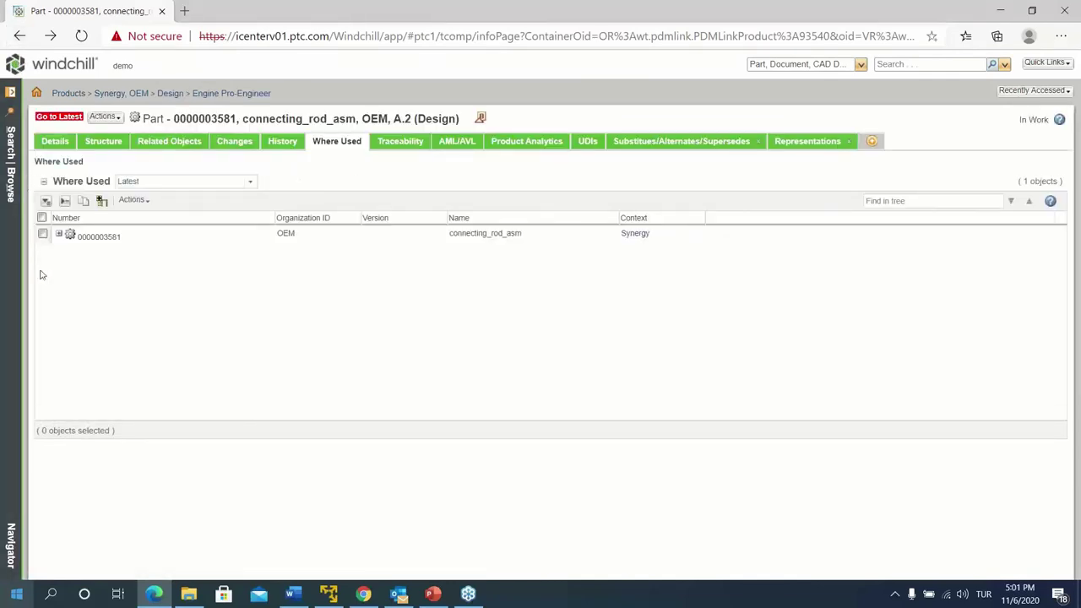
click(103, 141)
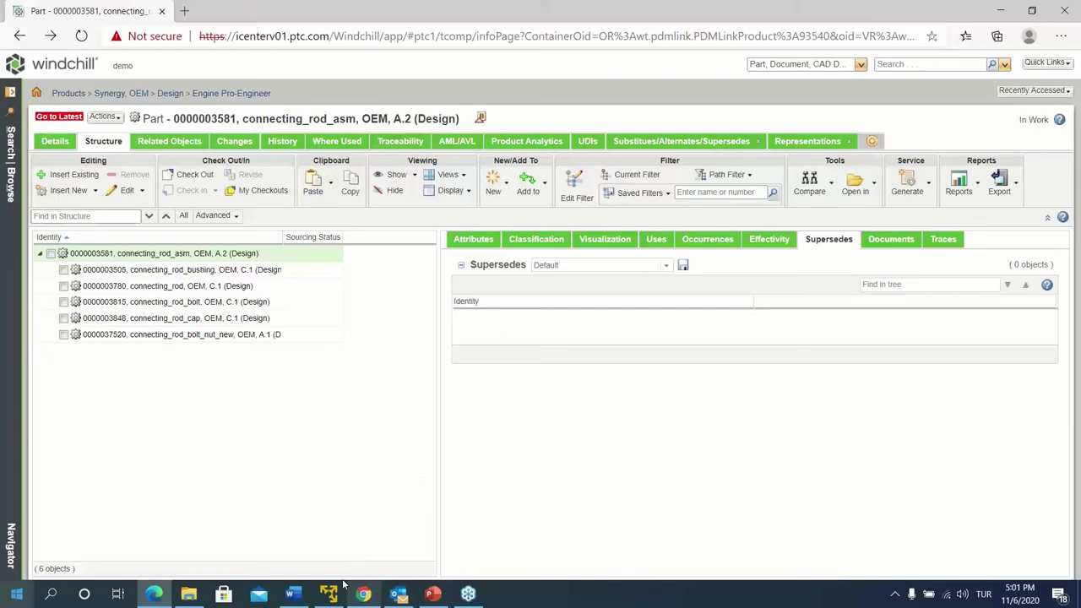
Go back to Windchill Home and reopen the Complete Change Notice Task from My Tasks
click(364, 594)
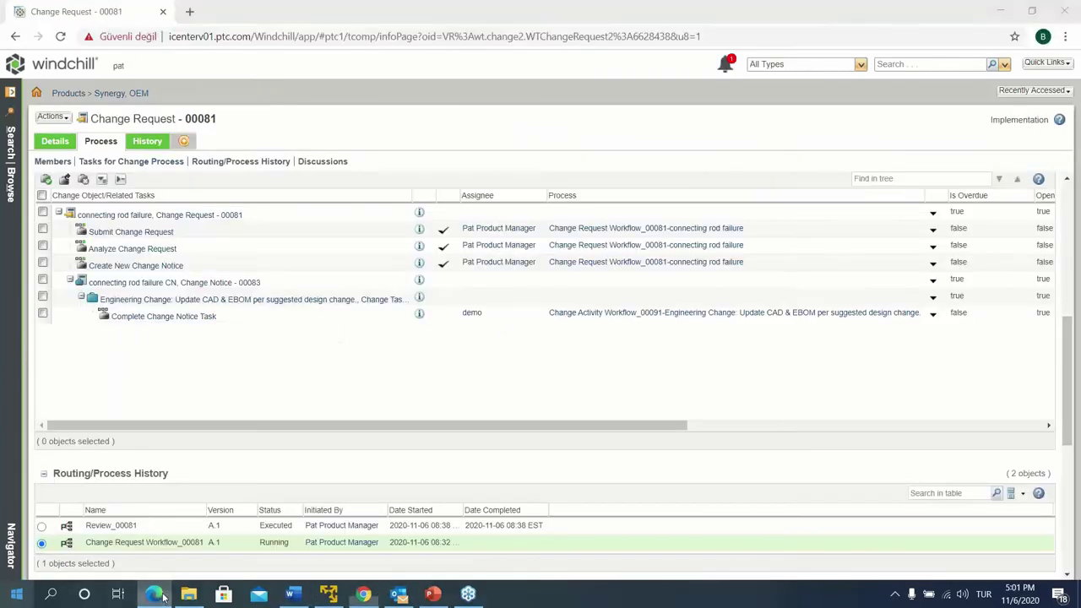
click(63, 75)
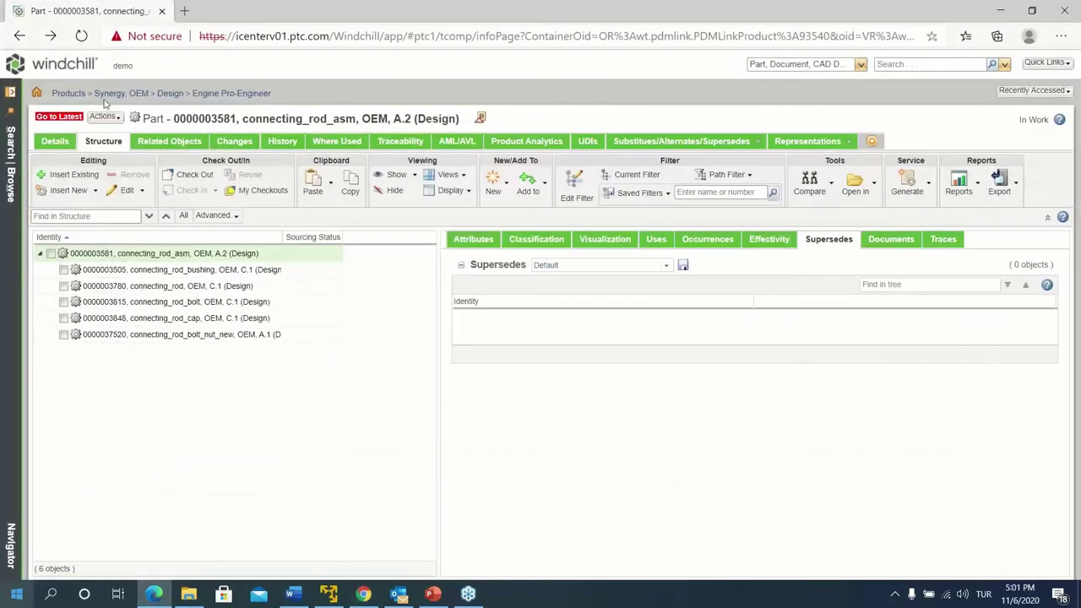
click(87, 67)
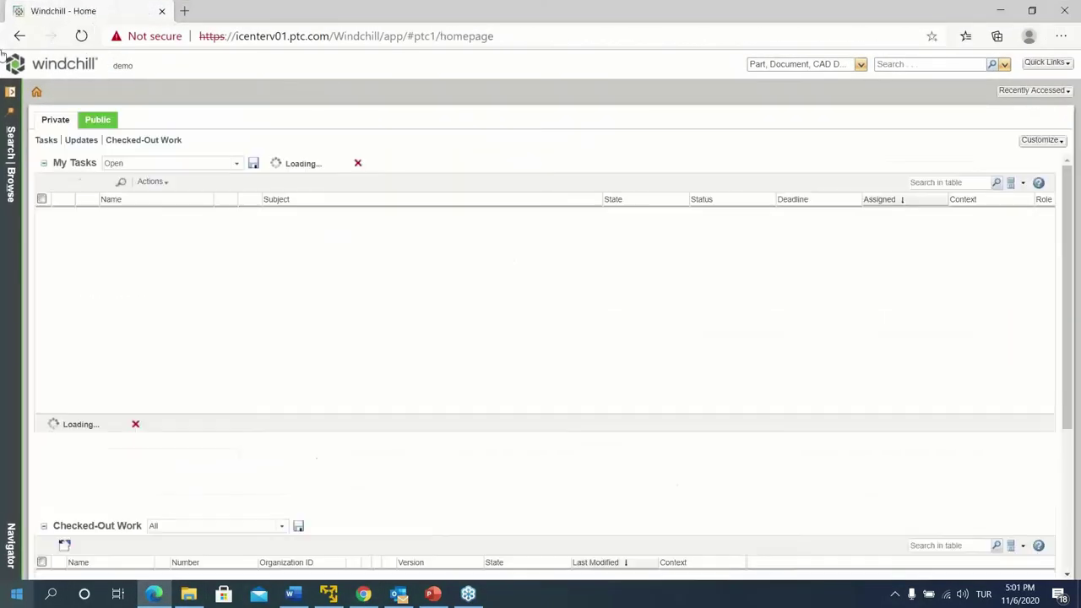
click(126, 216)
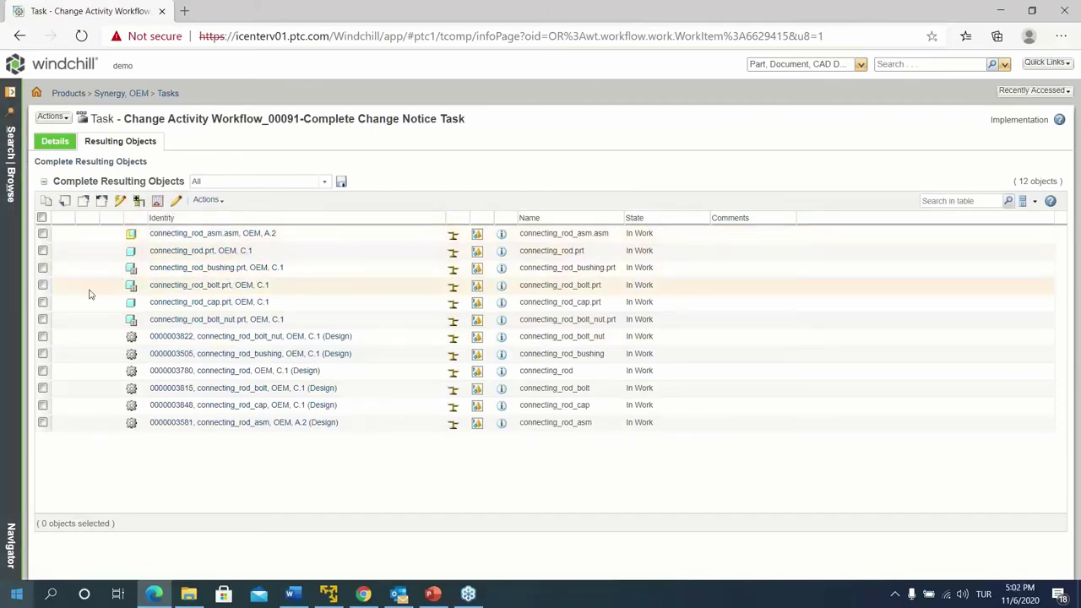
click(42, 388)
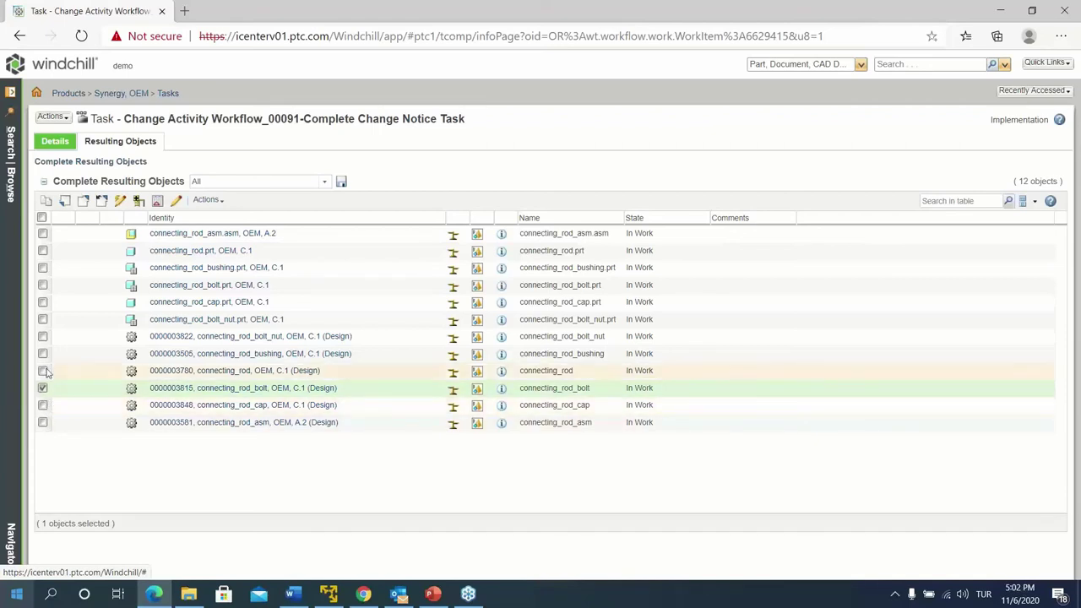
click(43, 388)
click(157, 201)
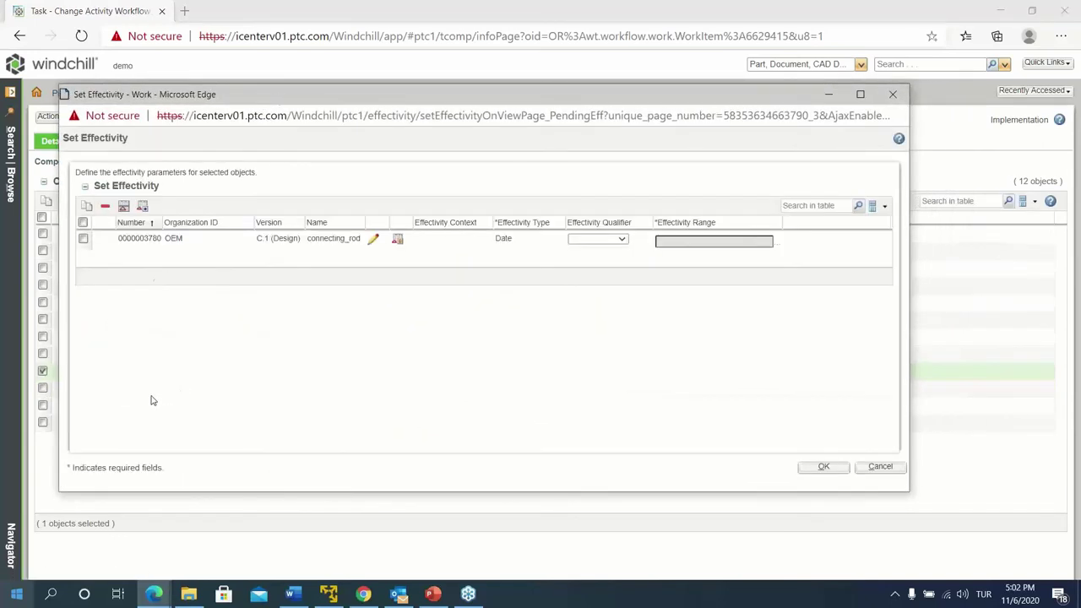
click(615, 243)
click(600, 262)
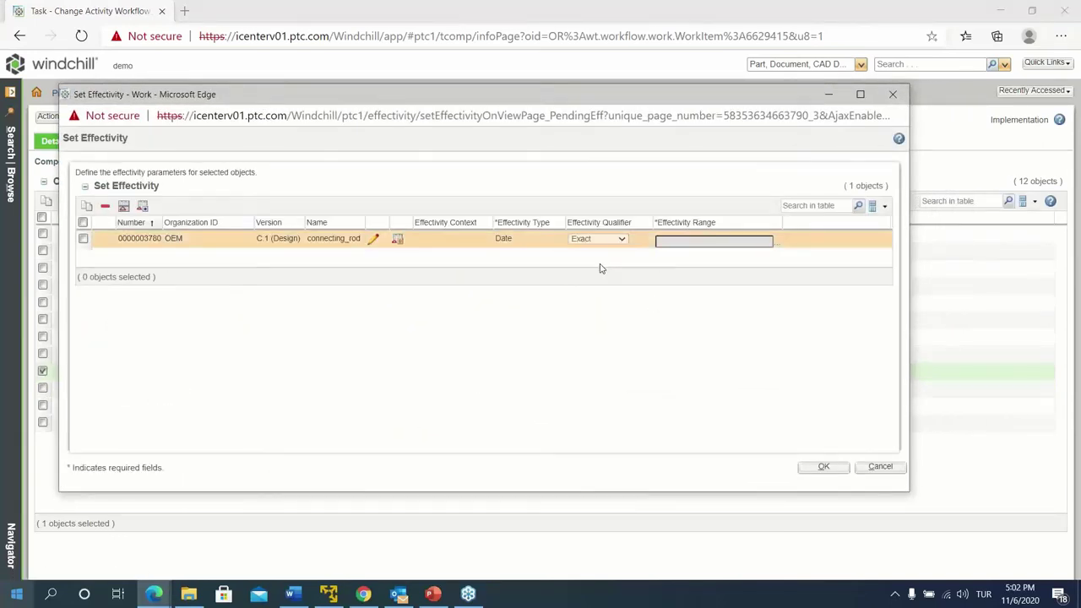
Add an open-ended date range starting 11/30/2020 and confirm the effectivity dialogs
click(374, 239)
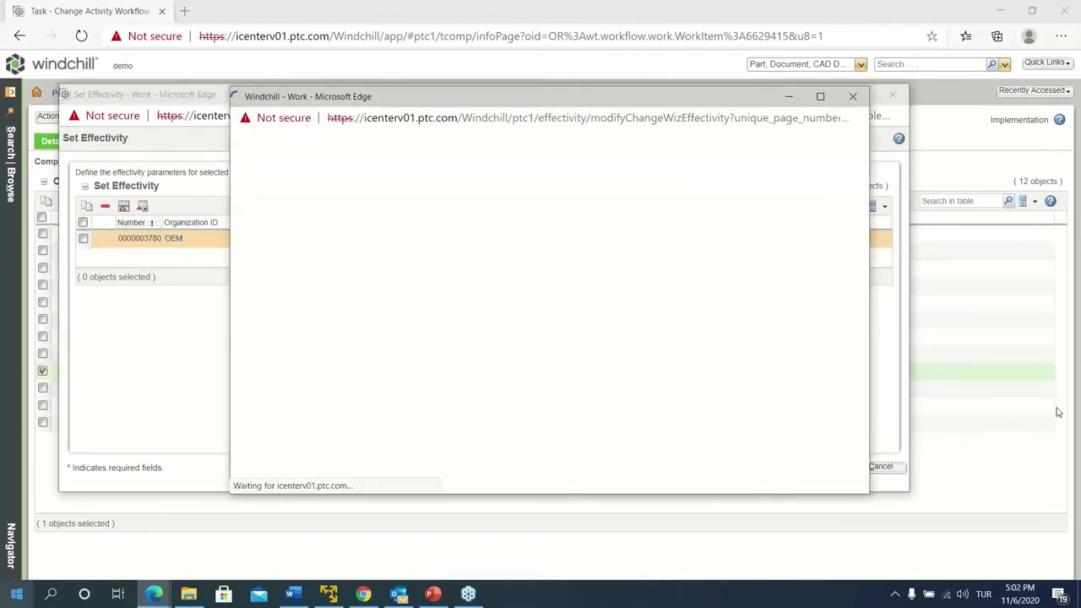
click(335, 98)
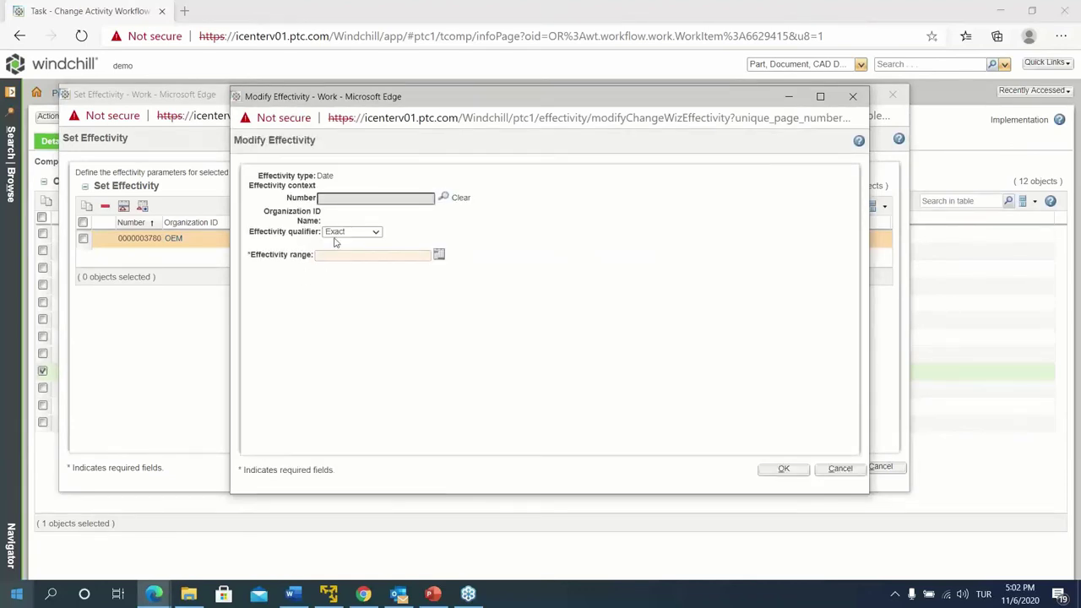
click(439, 253)
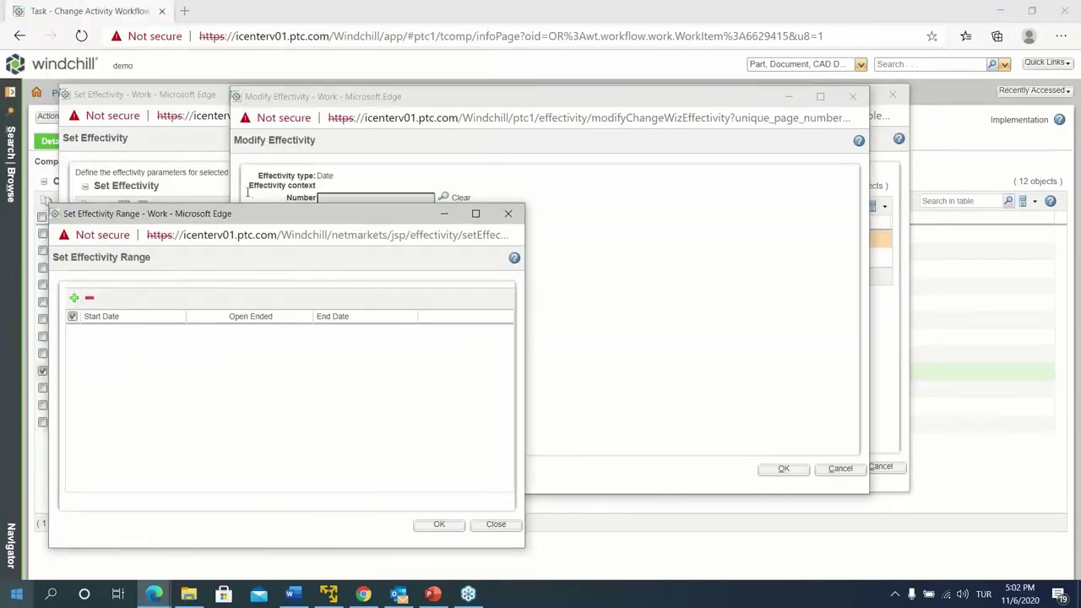
click(74, 298)
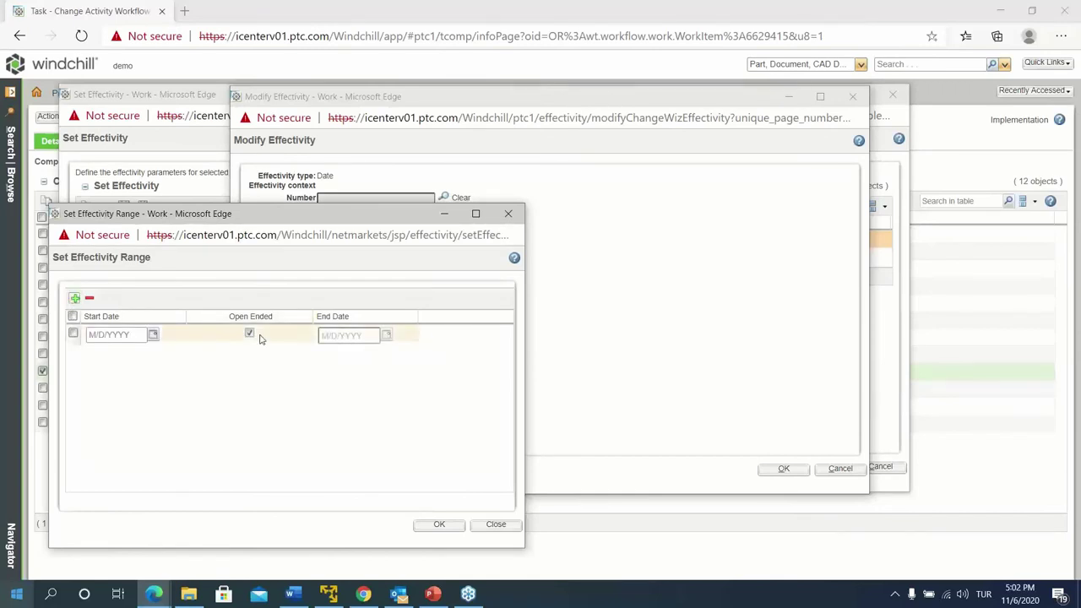
click(152, 335)
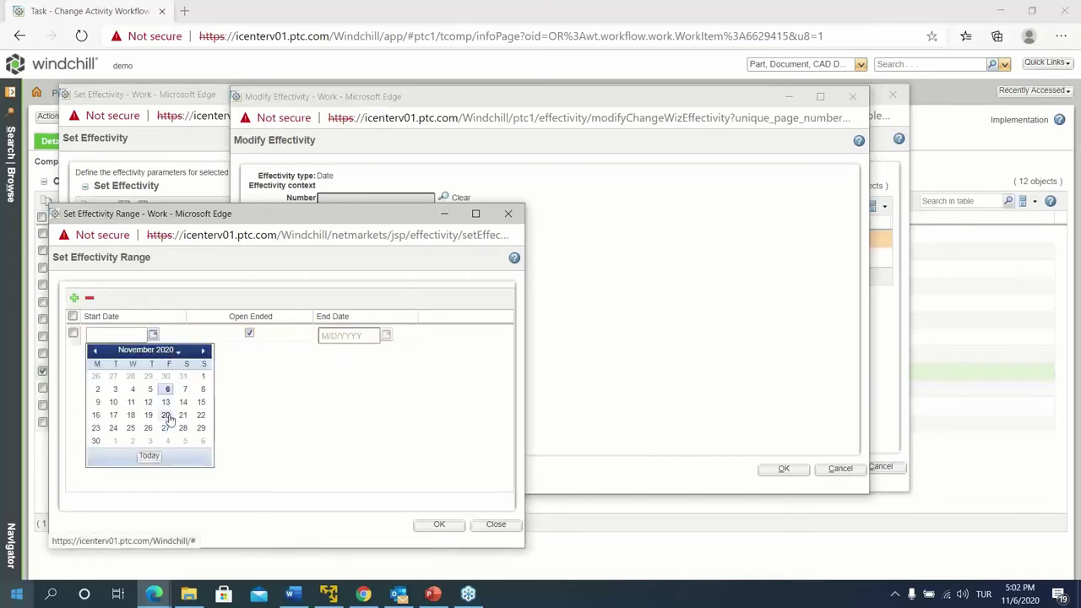
click(96, 442)
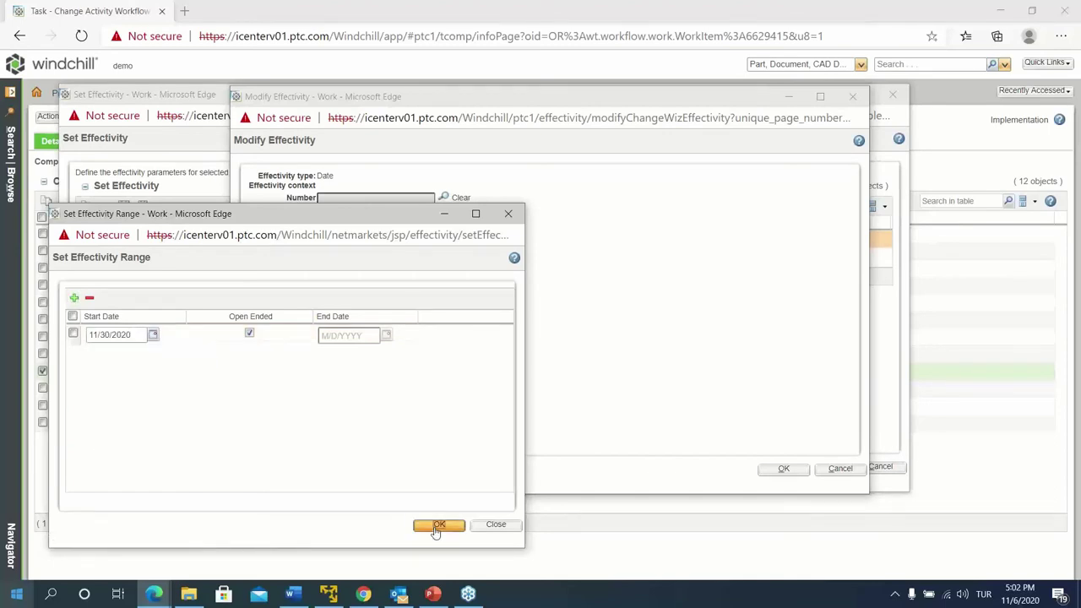
click(437, 526)
click(784, 469)
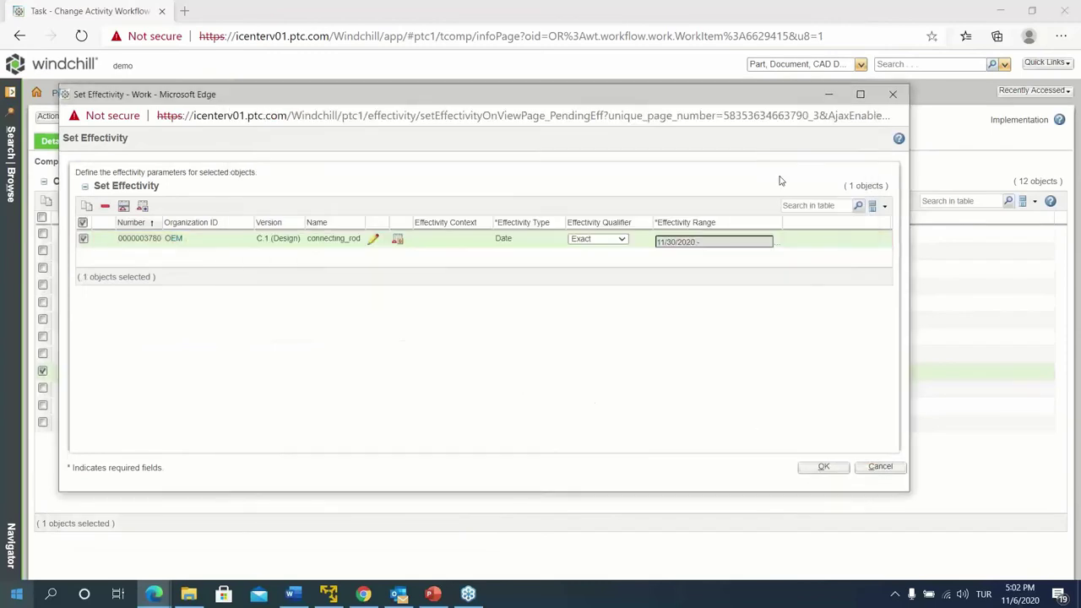
click(816, 469)
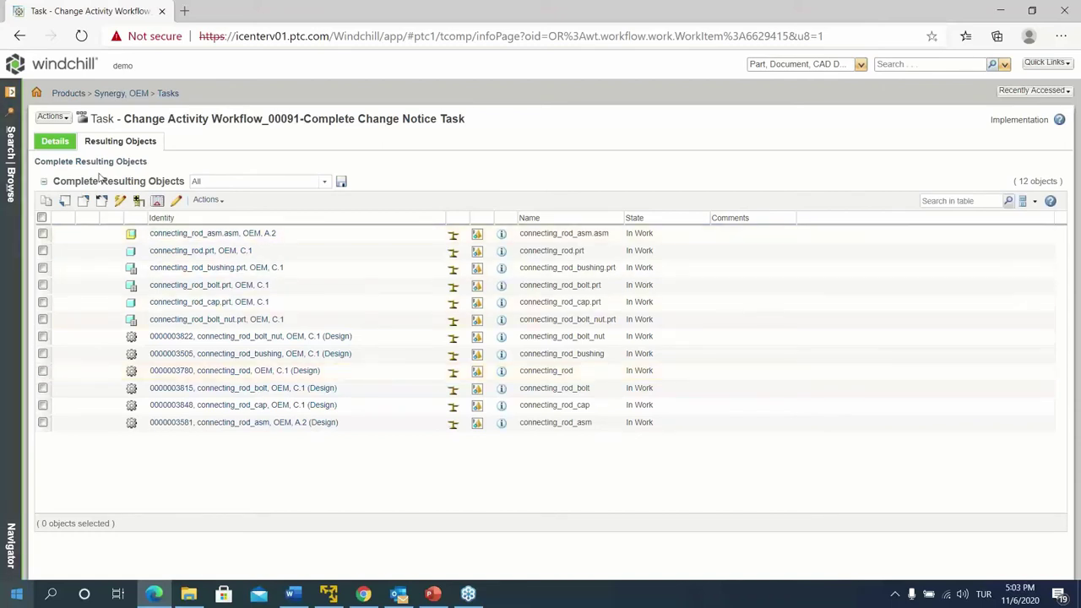
Complete the Complete Change Notice Task for 00091 from its Details tab
click(56, 141)
scroll(410, 376, down, 2)
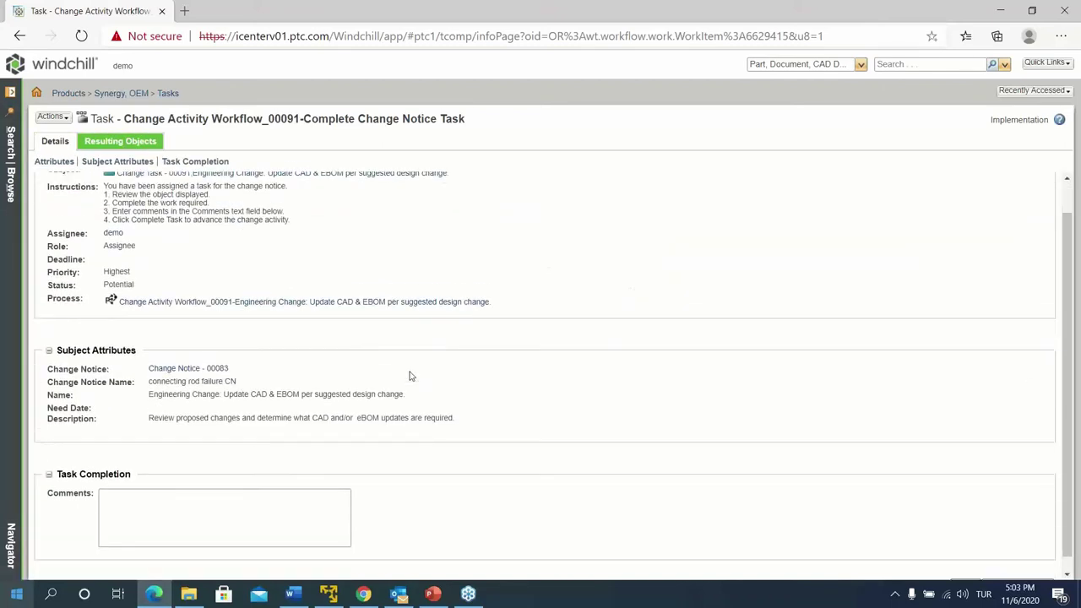
click(993, 571)
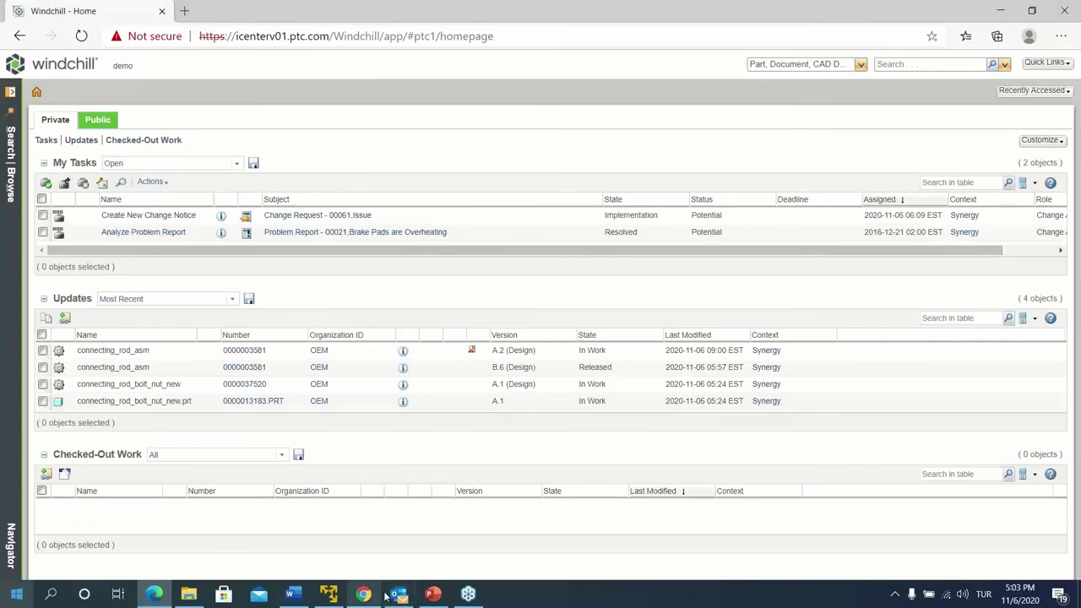
As reviewer, open Review Change Notice Task and inspect its 12 resulting objects and Actions menu
click(364, 594)
click(75, 71)
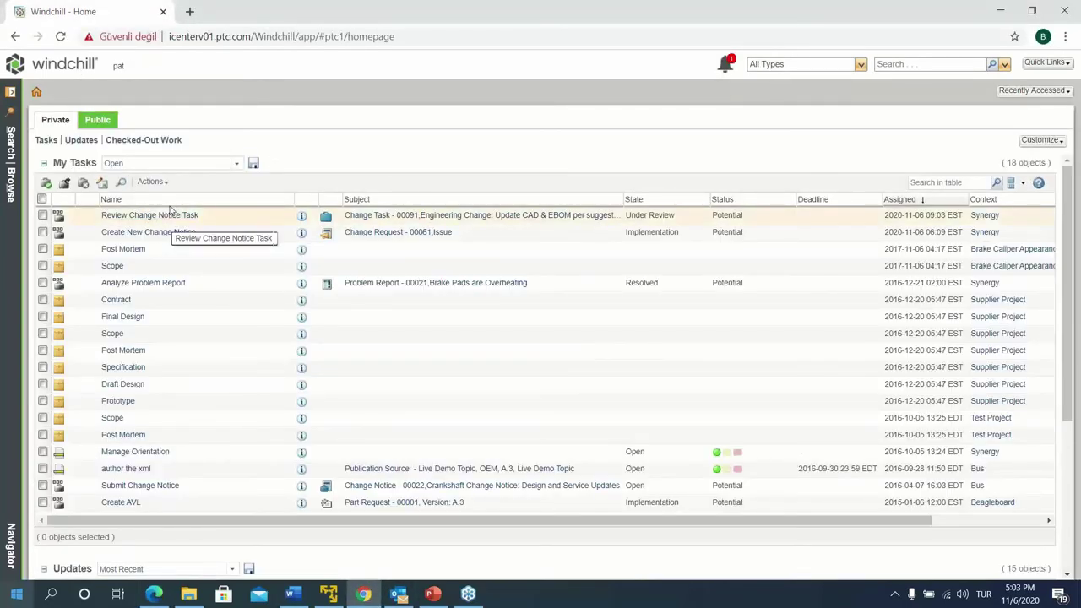
click(142, 219)
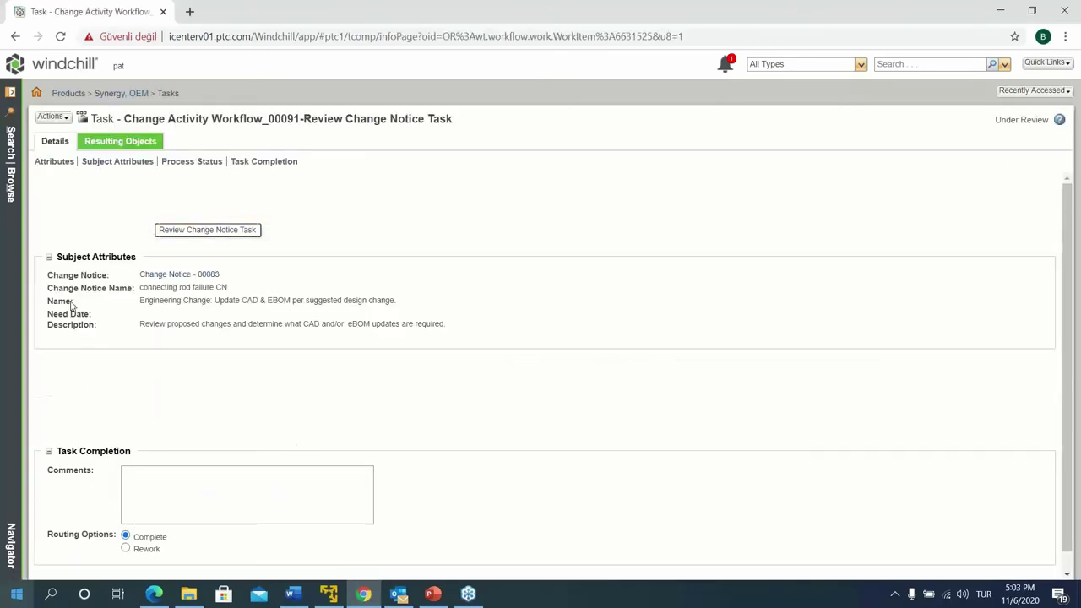
click(121, 141)
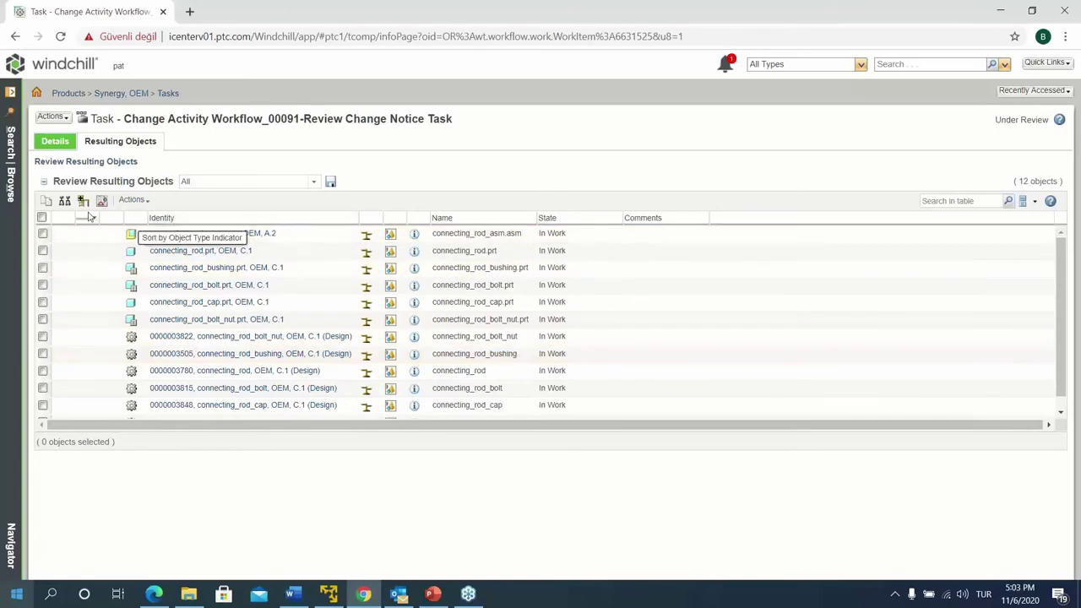
scroll(229, 414, down, 1)
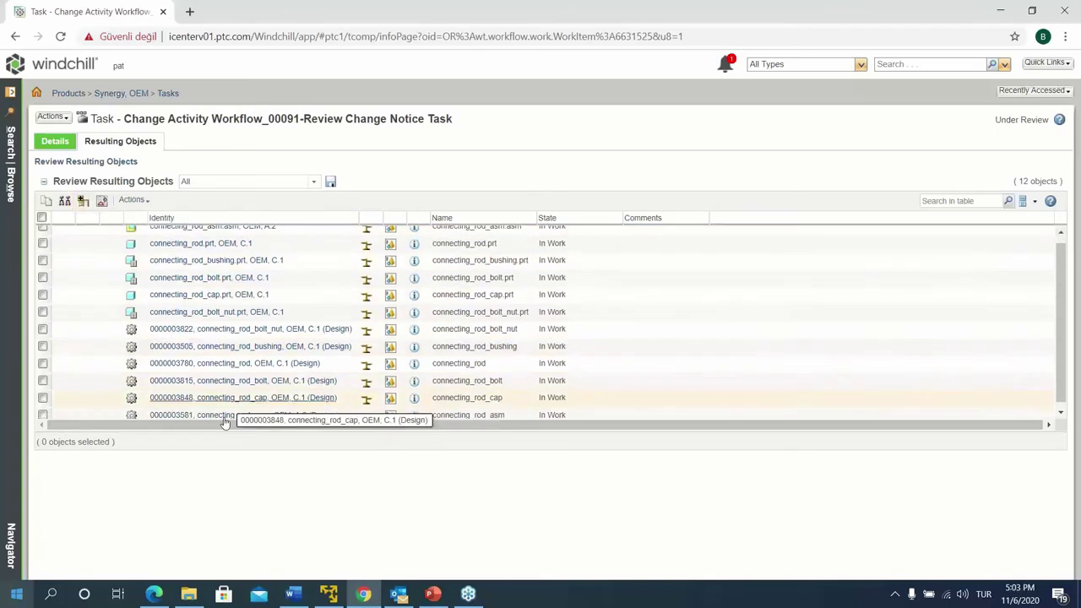
drag(219, 454, 245, 526)
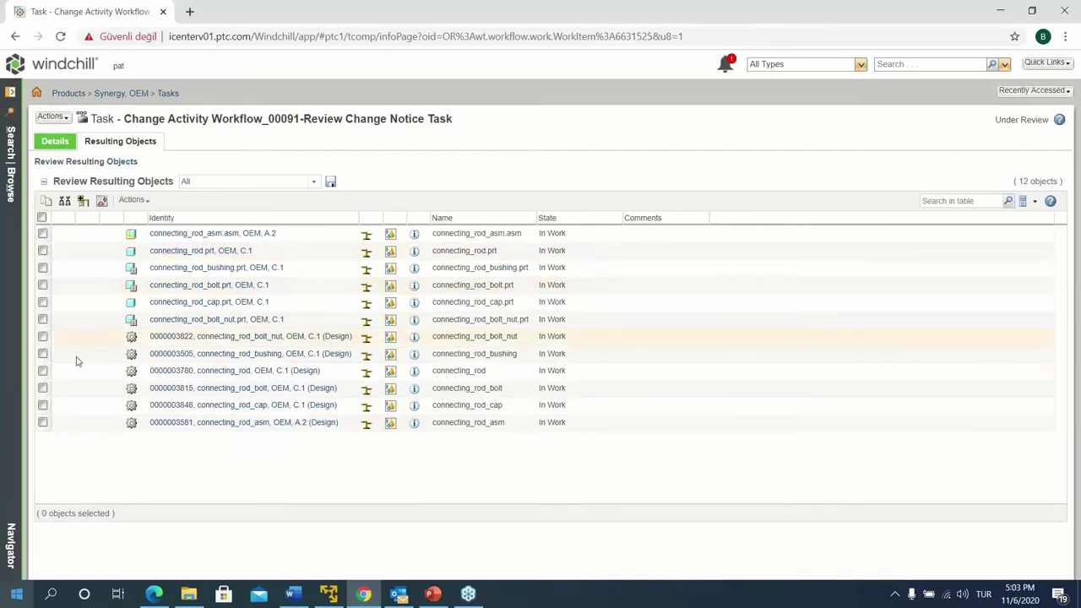
click(133, 200)
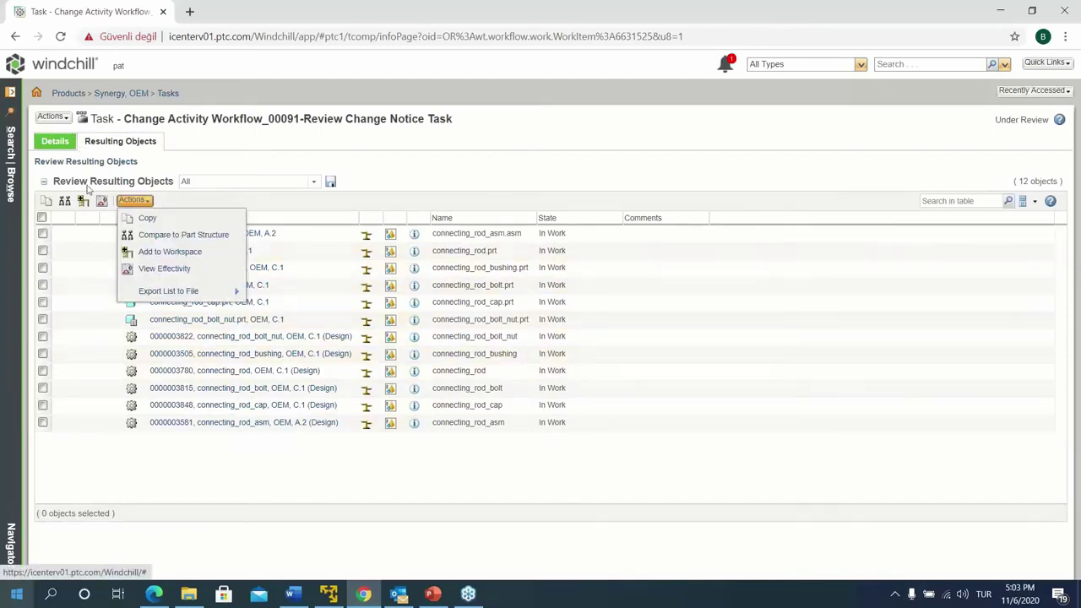
click(55, 141)
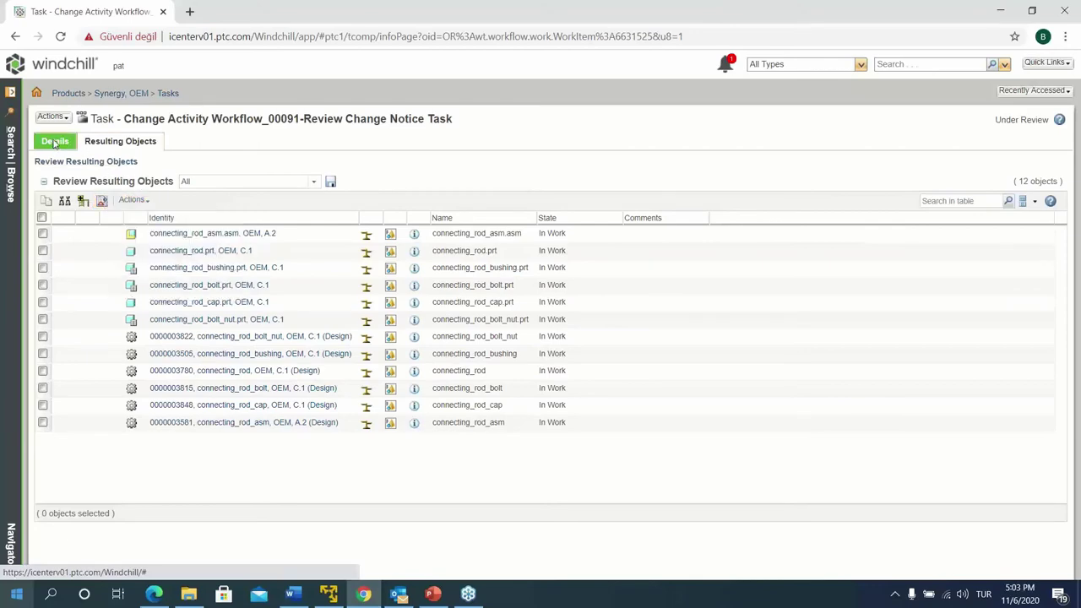
Enter the comment 'uygundur', keep routing on Complete, and complete the review task
scroll(101, 338, down, 4)
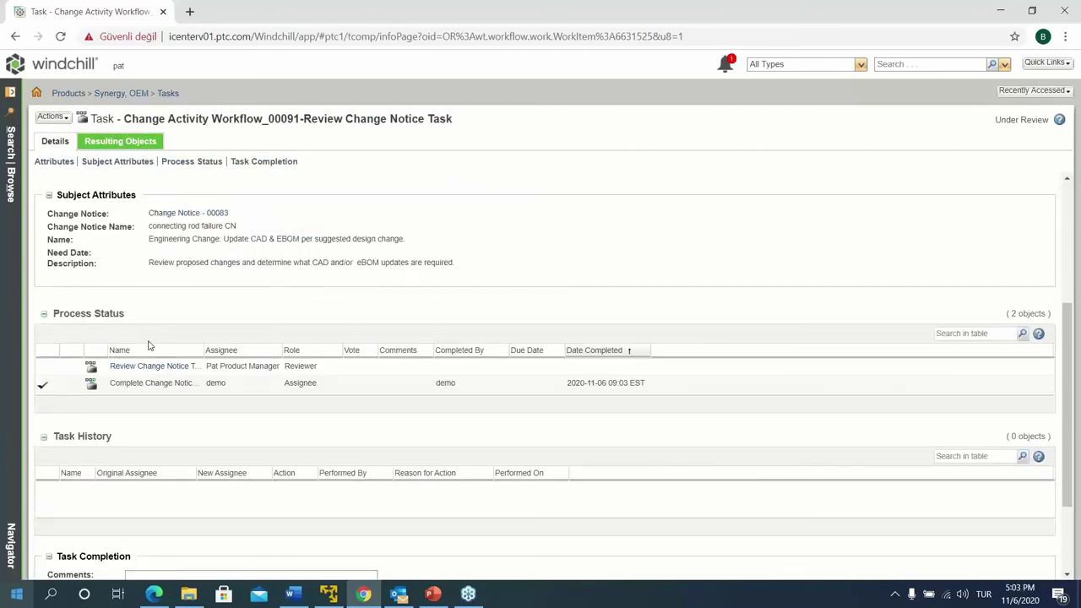
scroll(75, 382, up, 3)
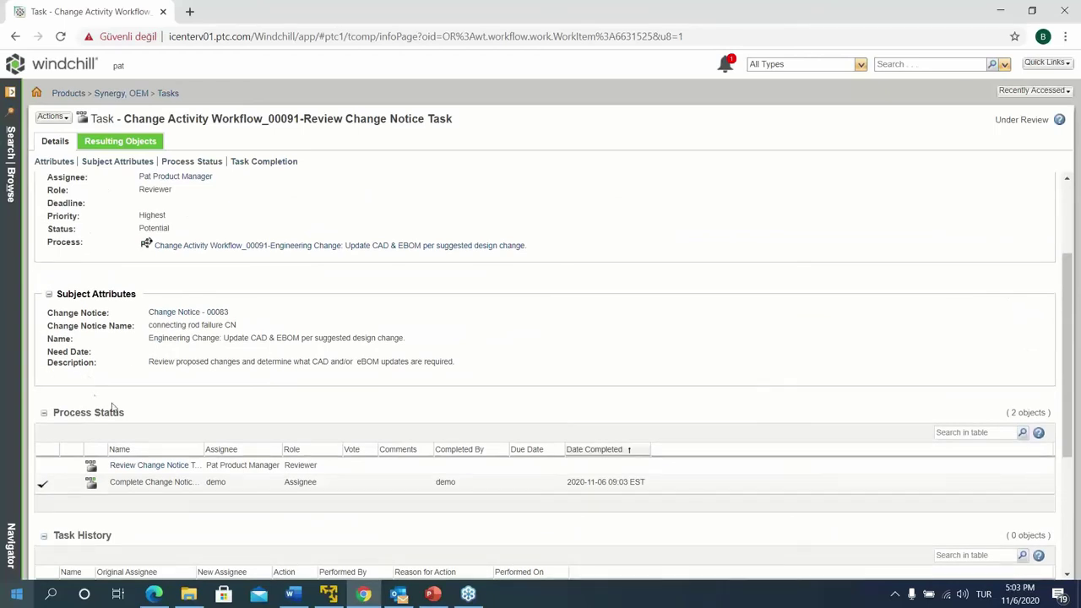
scroll(113, 410, down, 3)
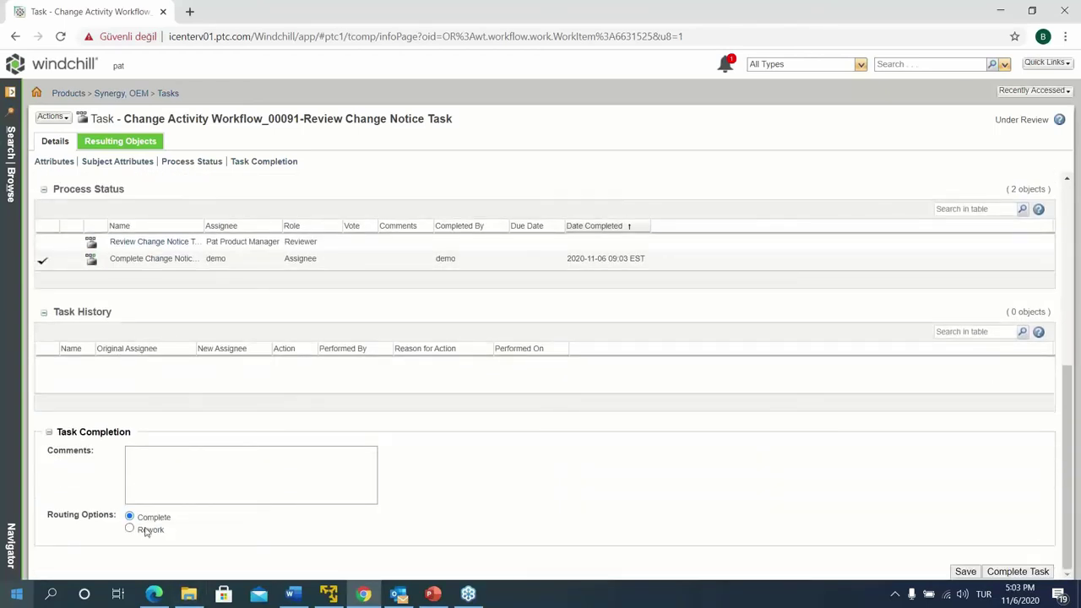
click(162, 463)
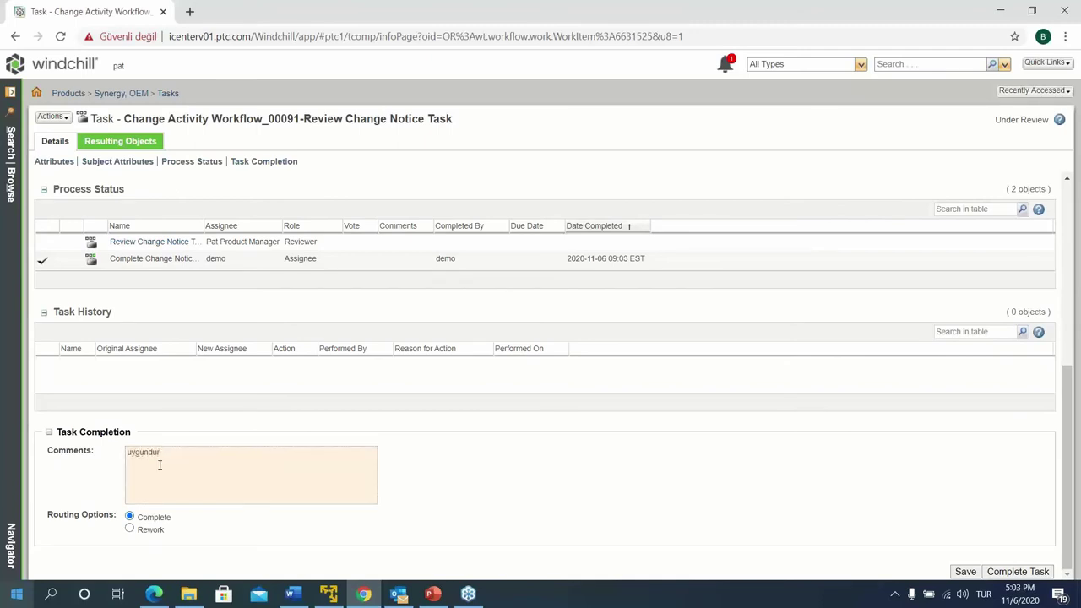
click(1007, 574)
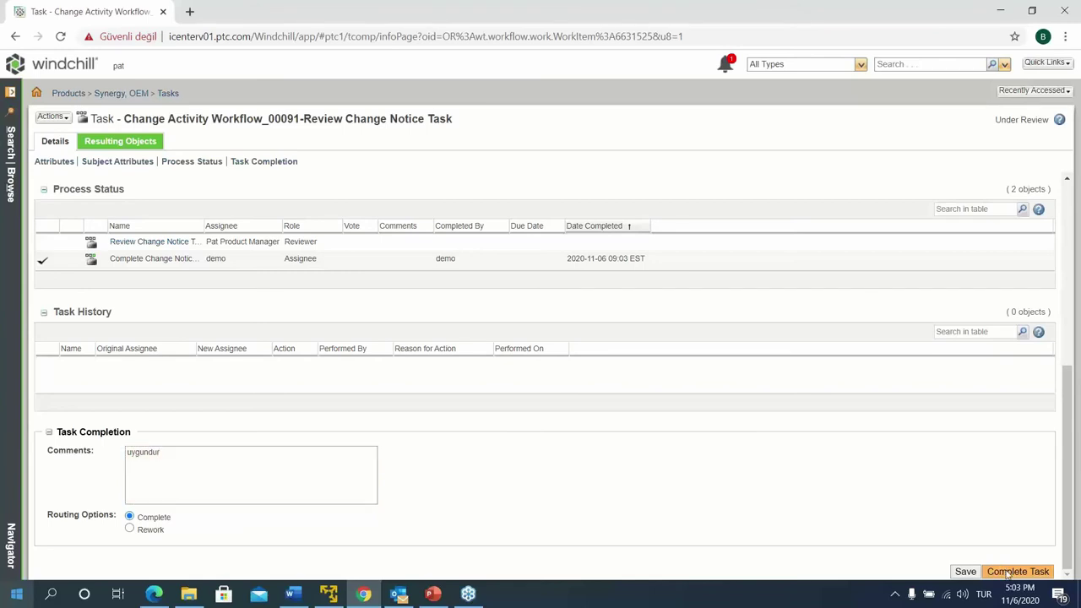
click(1008, 574)
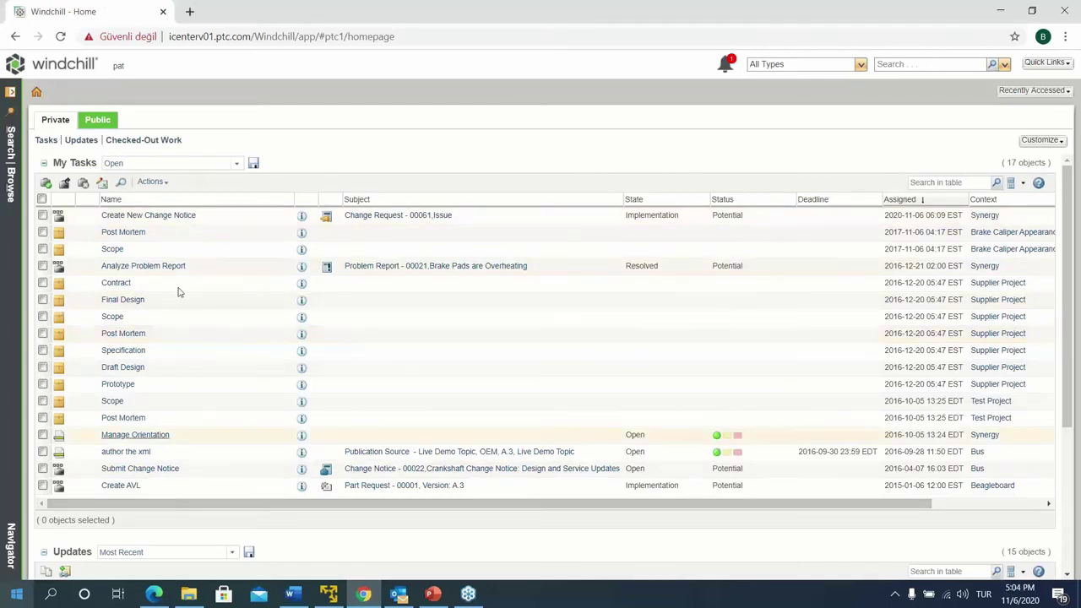
Open Change Request 00081 from the recently accessed items list
click(79, 67)
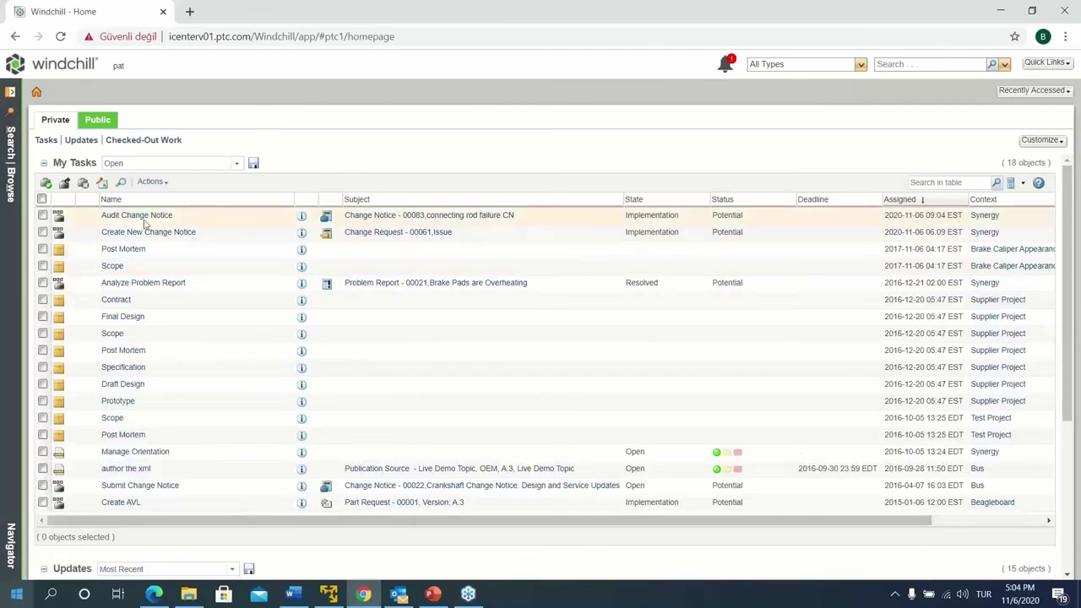
click(1036, 91)
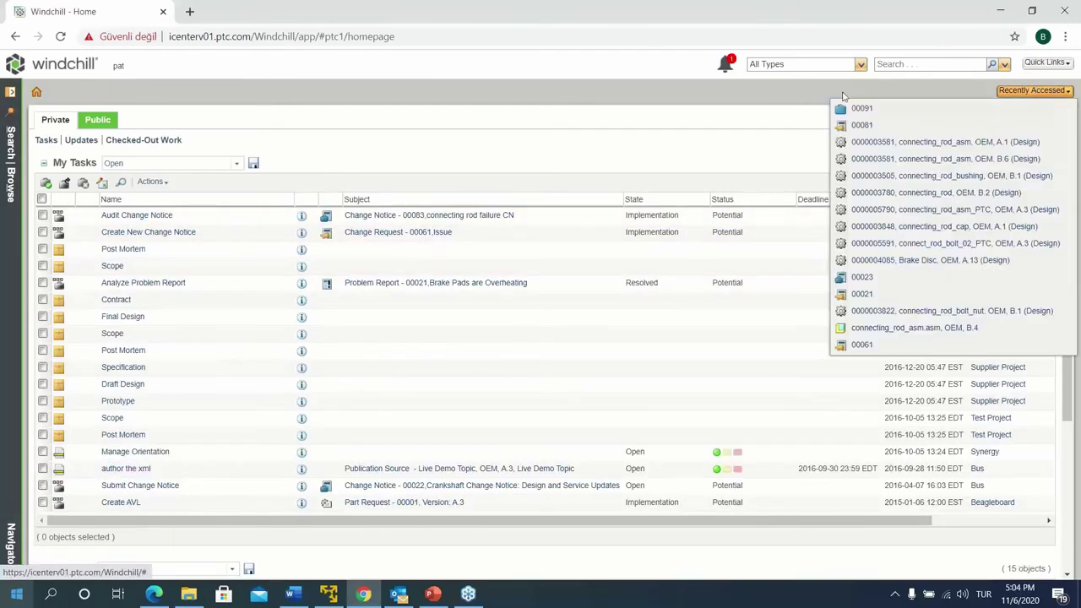
click(860, 126)
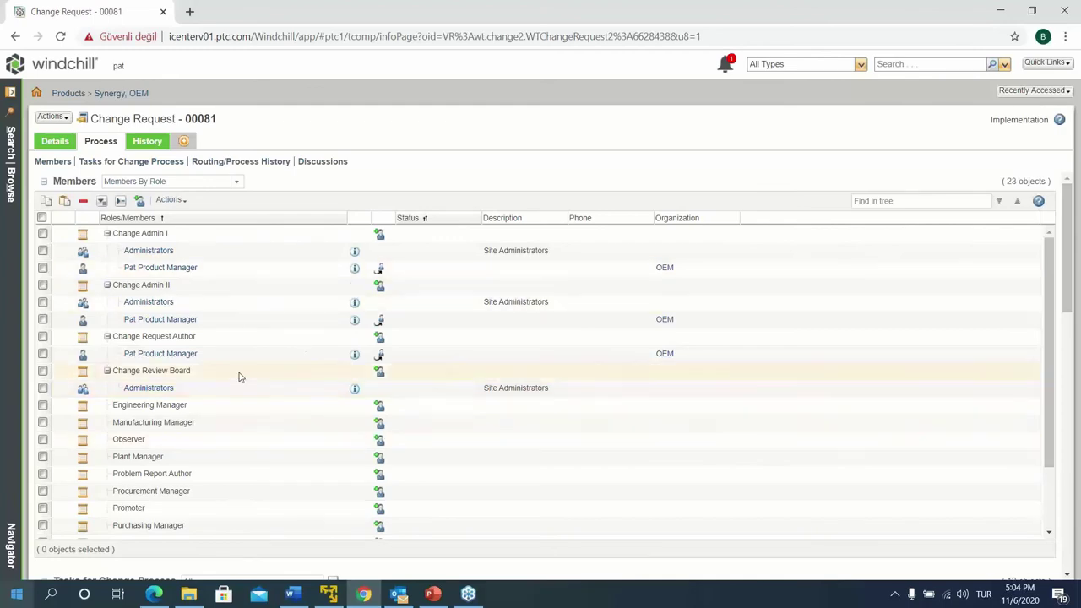
Scroll past the Members table to the Tasks for Change Process list with its Audit tasks
scroll(236, 378, down, 2)
scroll(204, 376, down, 3)
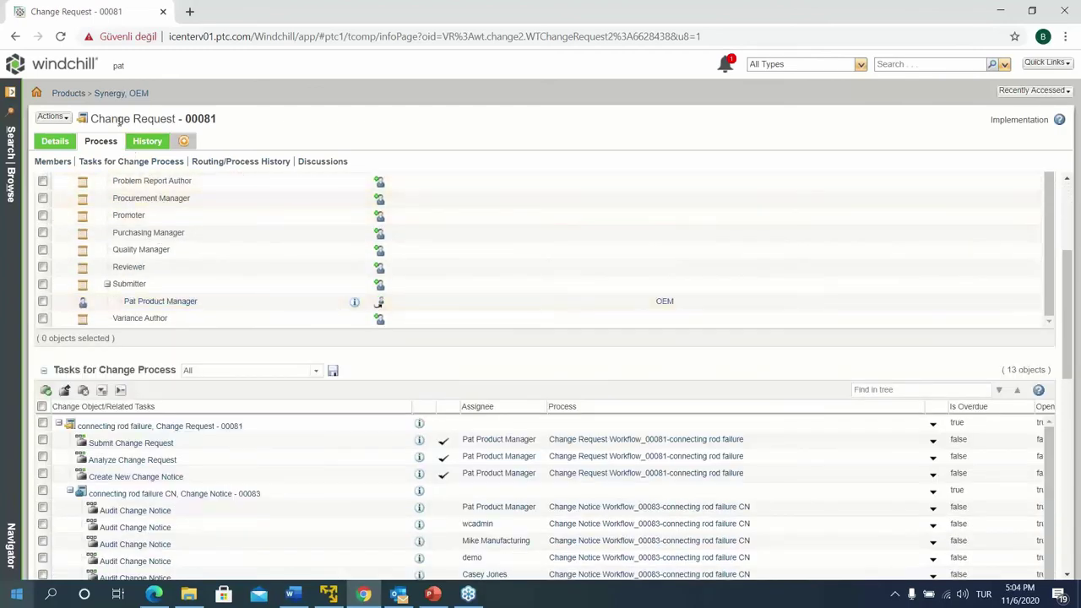
scroll(173, 316, down, 2)
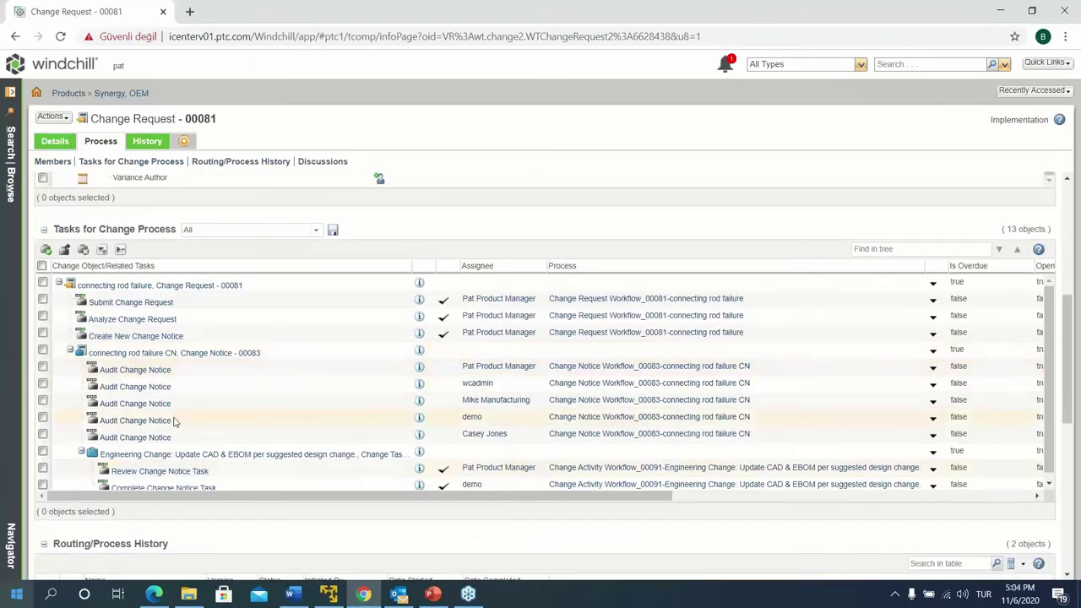
scroll(174, 422, down, 1)
mouse_move(255, 517)
mouse_down()
mouse_move(265, 561)
mouse_move(258, 517)
mouse_up()
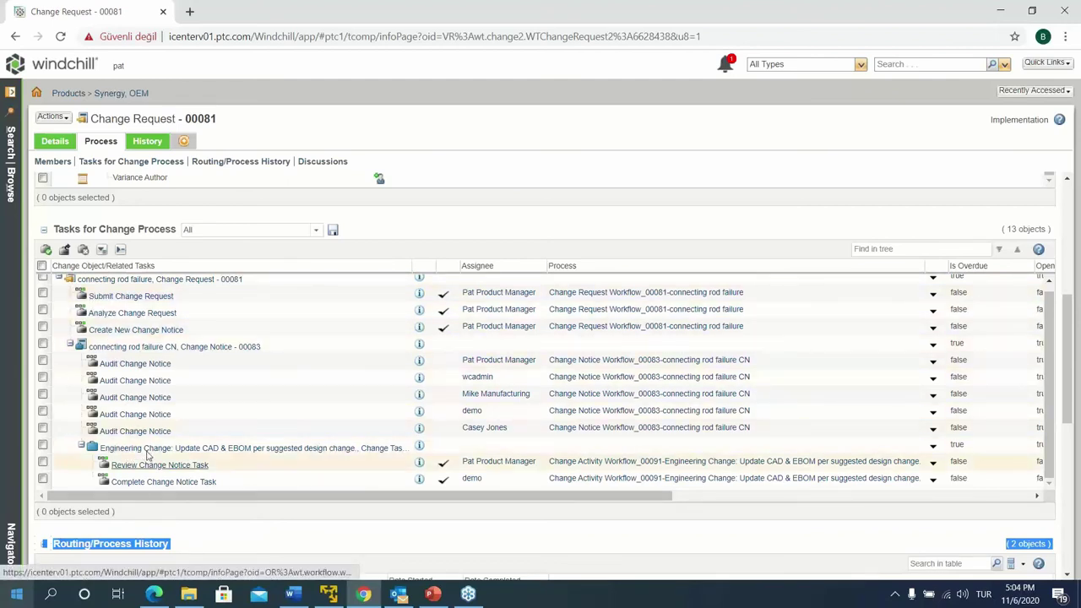
click(228, 550)
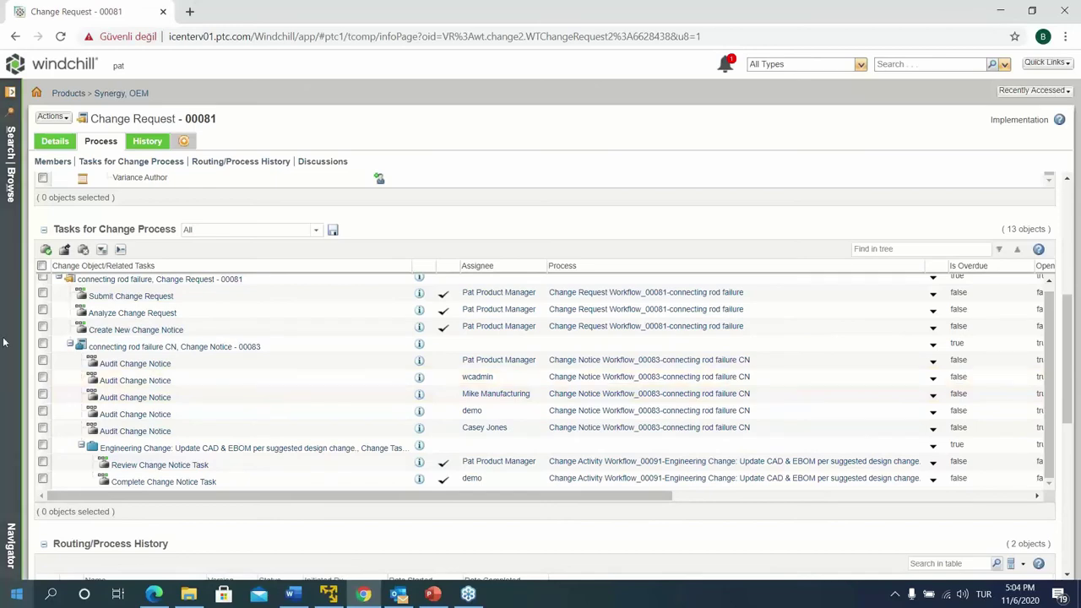
scroll(181, 254, up, 4)
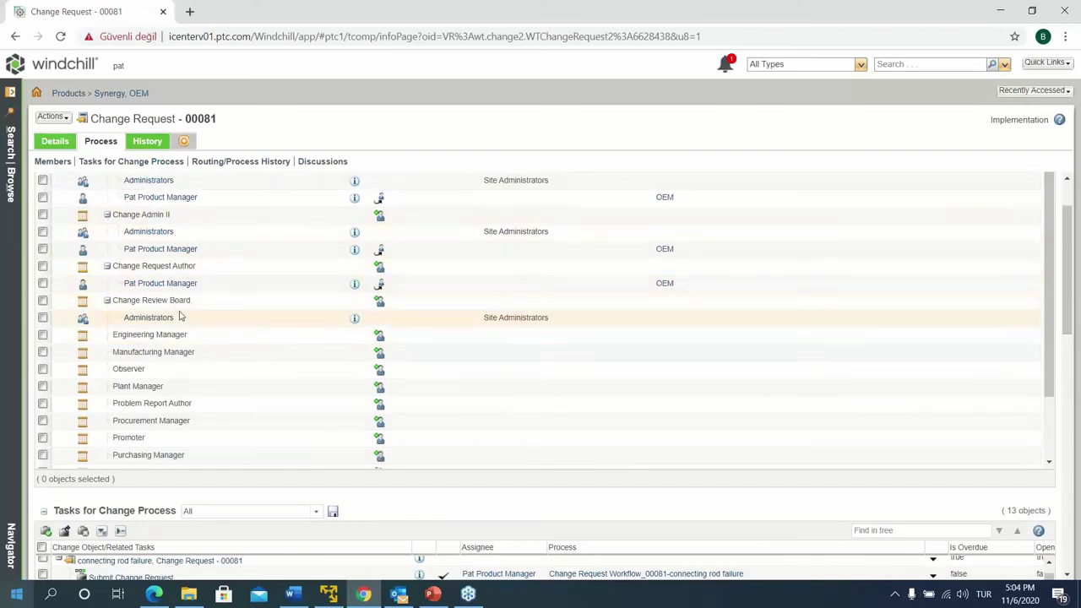
scroll(200, 307, up, 2)
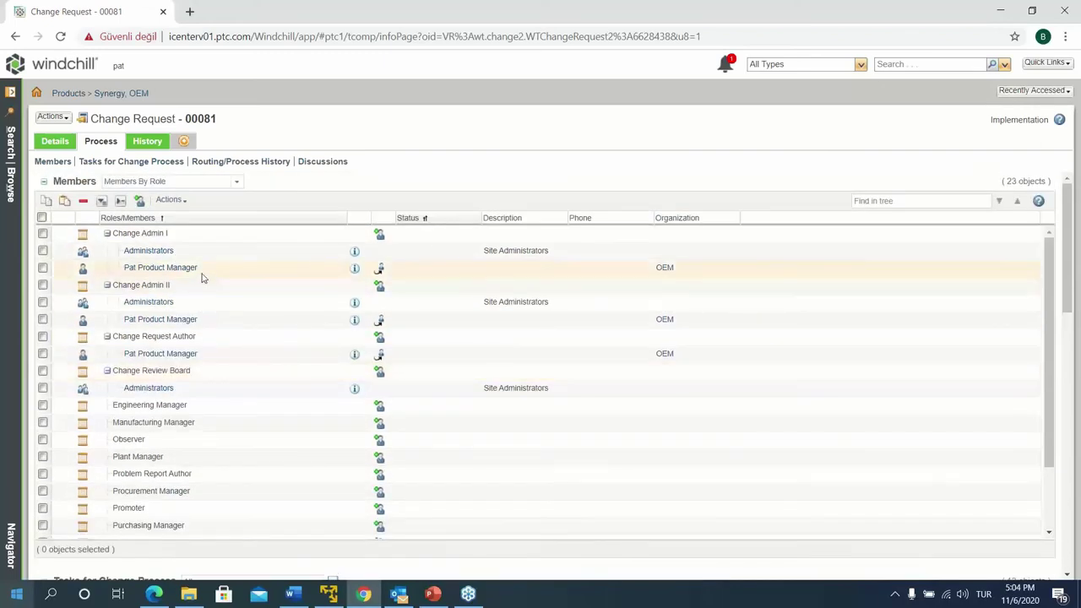
scroll(200, 280, down, 3)
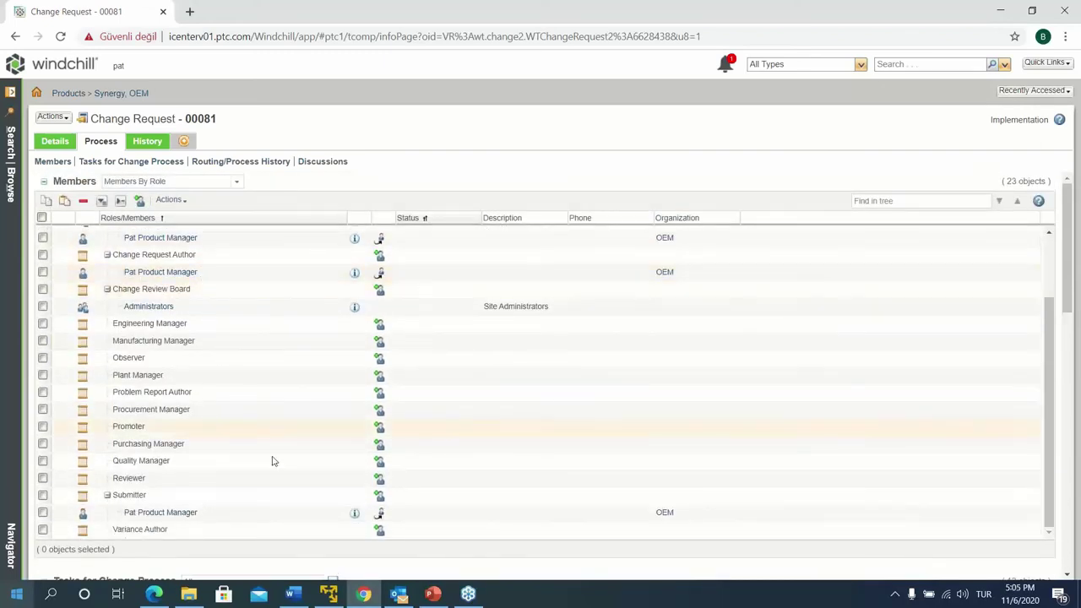
scroll(273, 459, down, 2)
scroll(313, 514, down, 5)
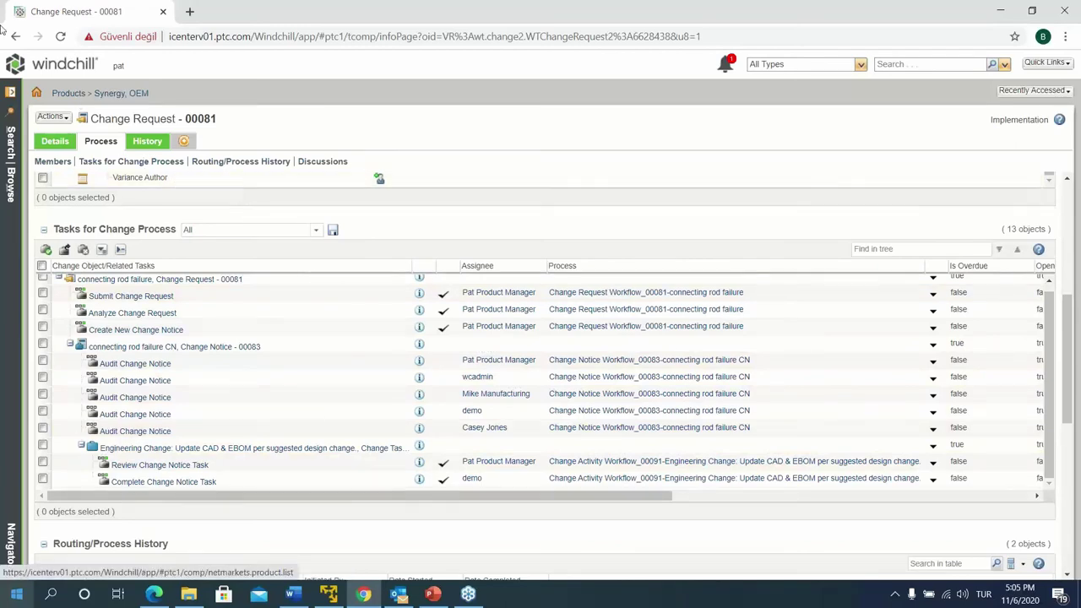
Open the Audit Change Notice task from Home and review its Impacts change summary
click(38, 93)
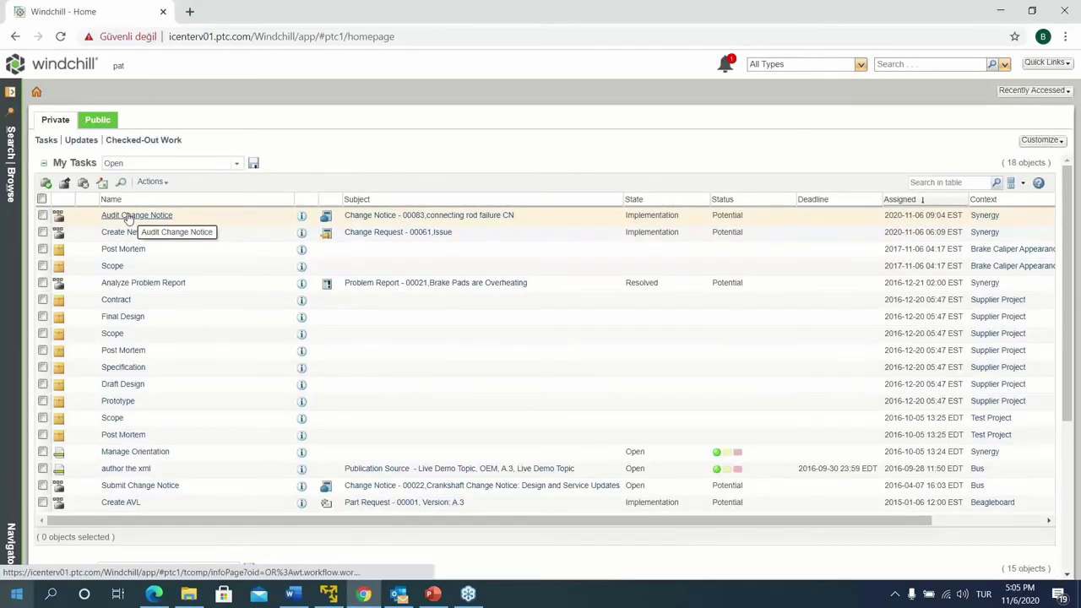
click(131, 216)
scroll(267, 355, down, 1)
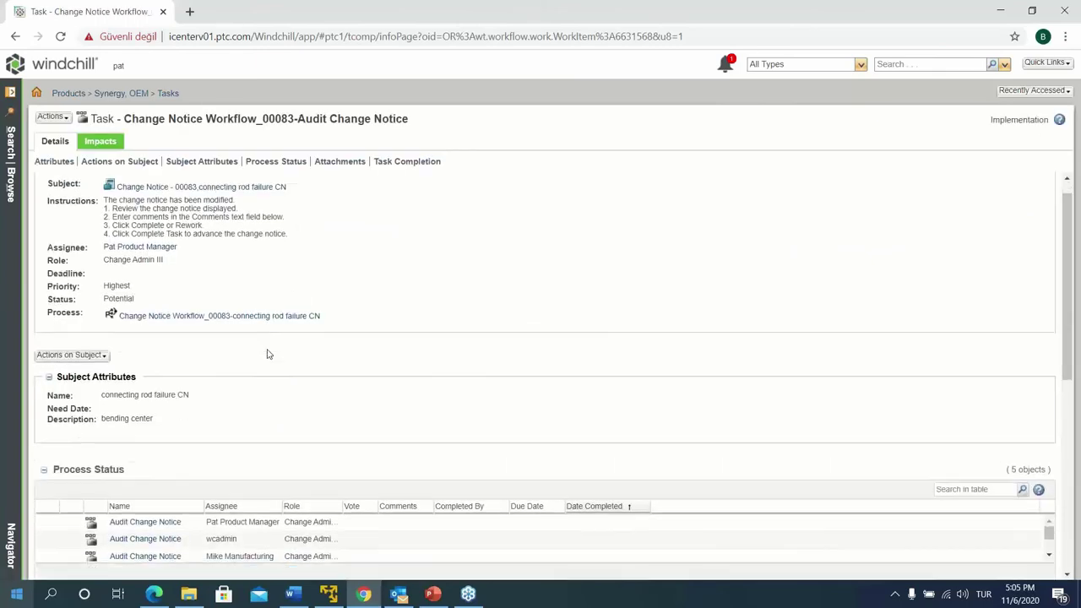
click(98, 141)
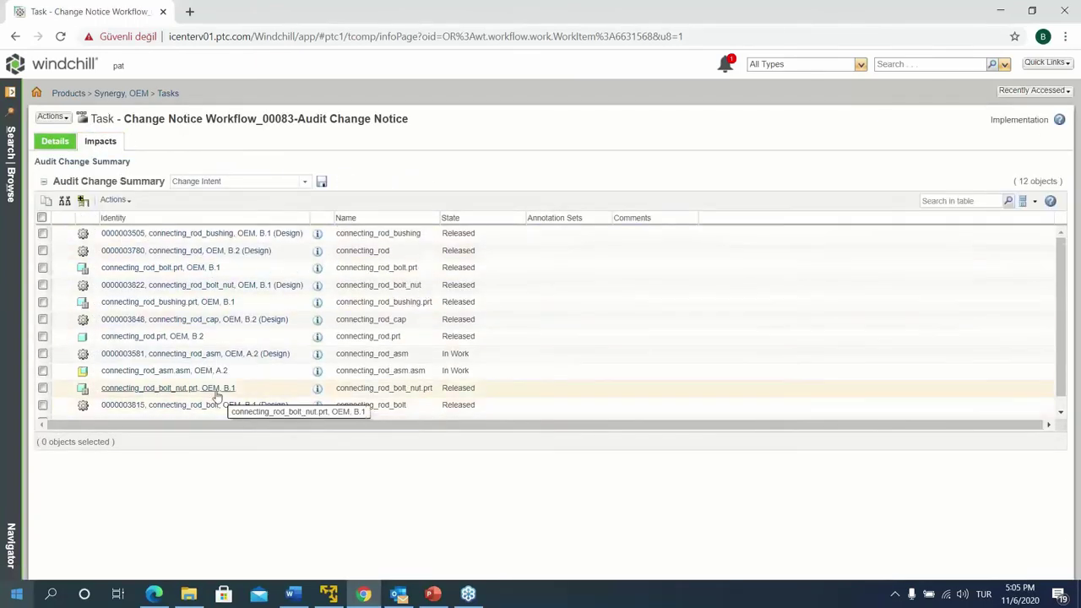
scroll(186, 380, down, 1)
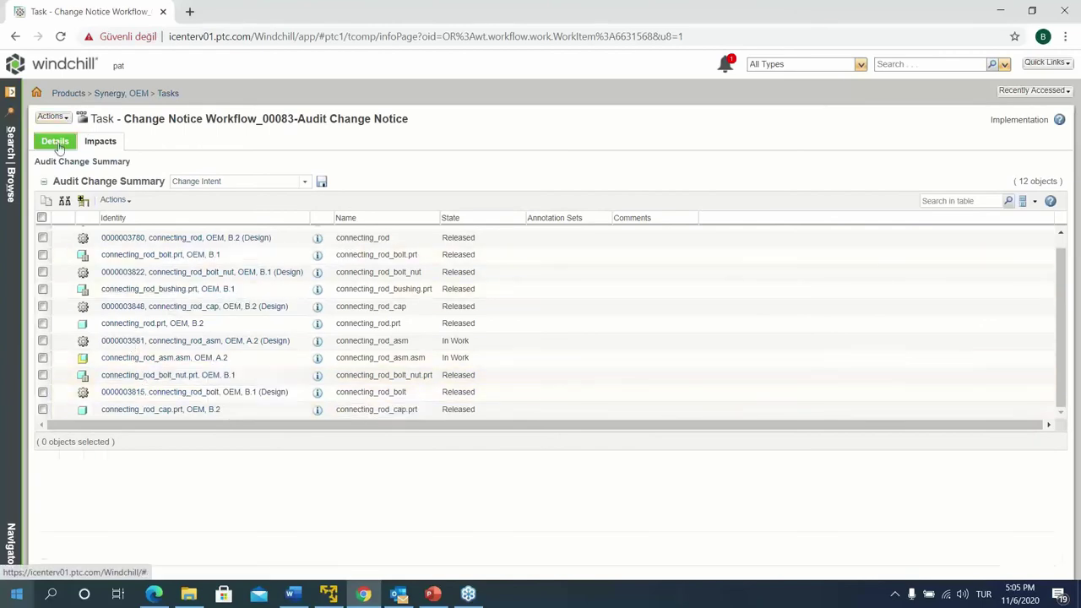
Open Change Notice 00083 through the task's Subject link
click(56, 144)
scroll(239, 441, down, 6)
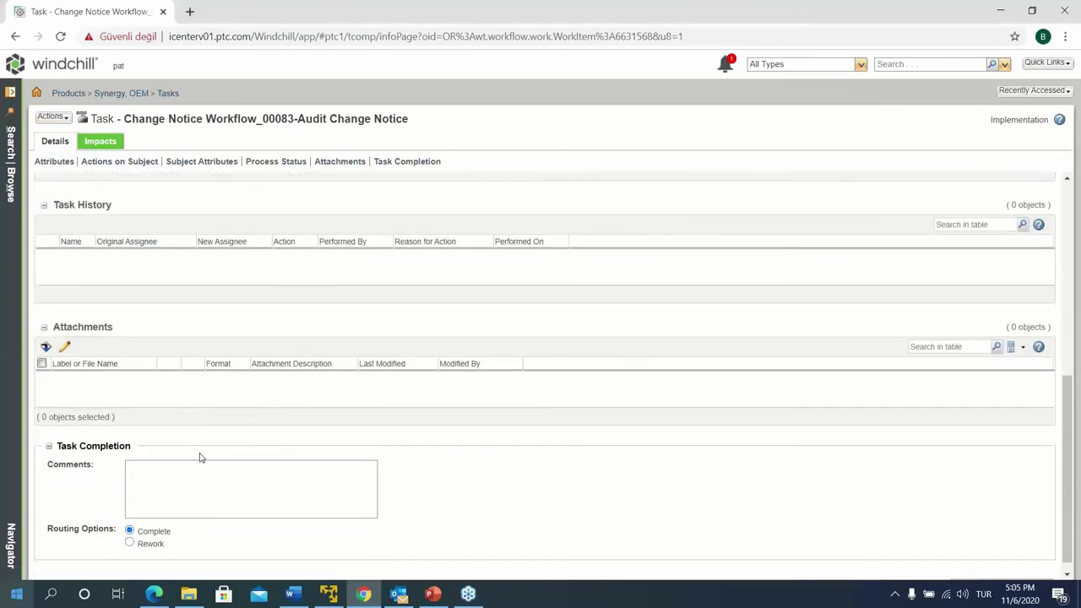
scroll(181, 435, up, 6)
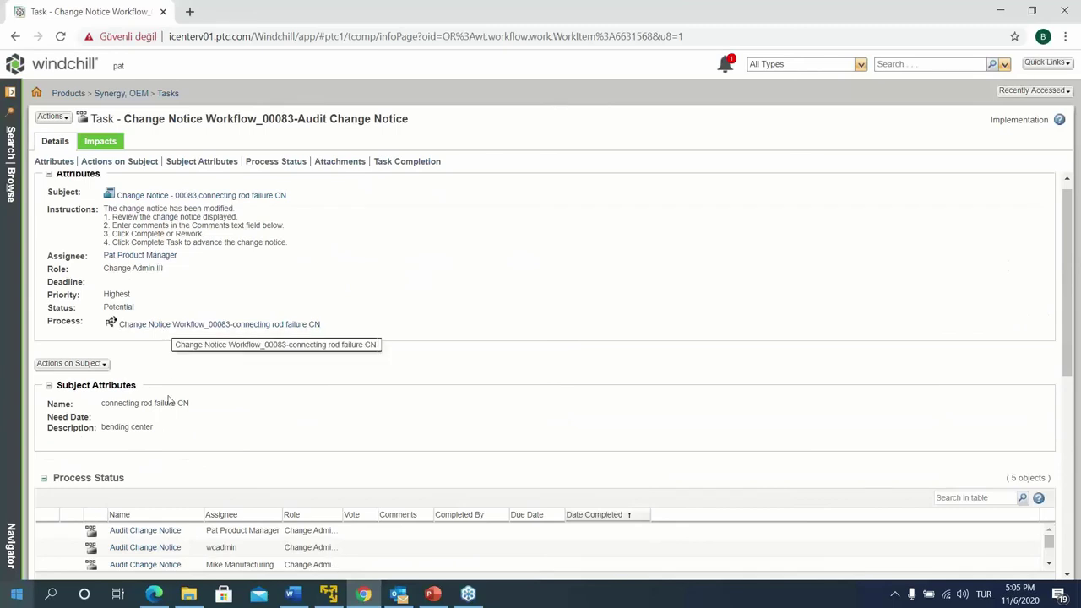
click(150, 196)
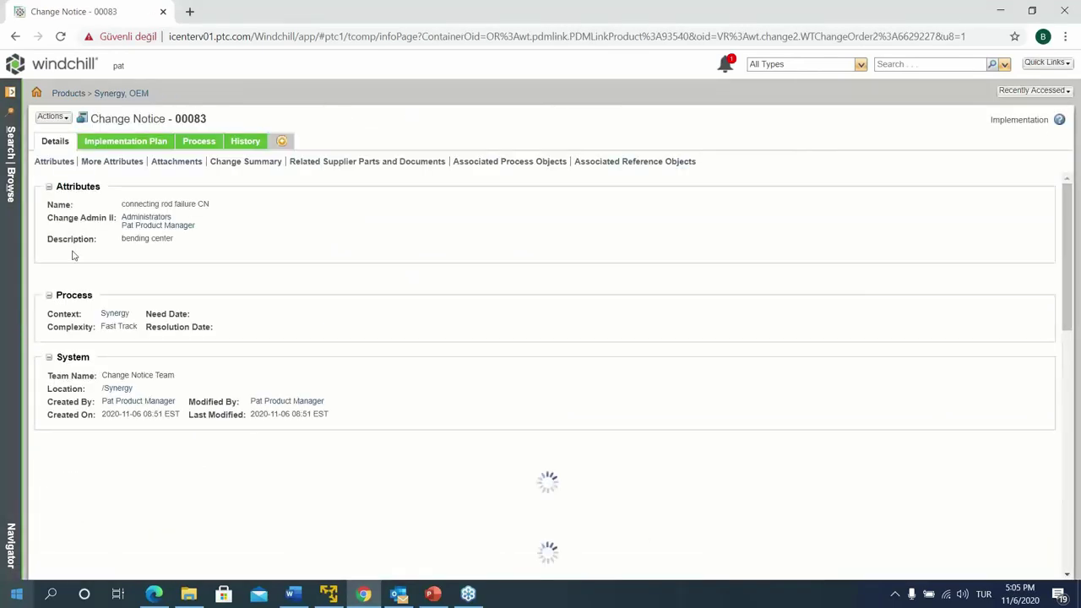
Review Change Notice 00083's Implementation Plan and Details tabs
click(127, 143)
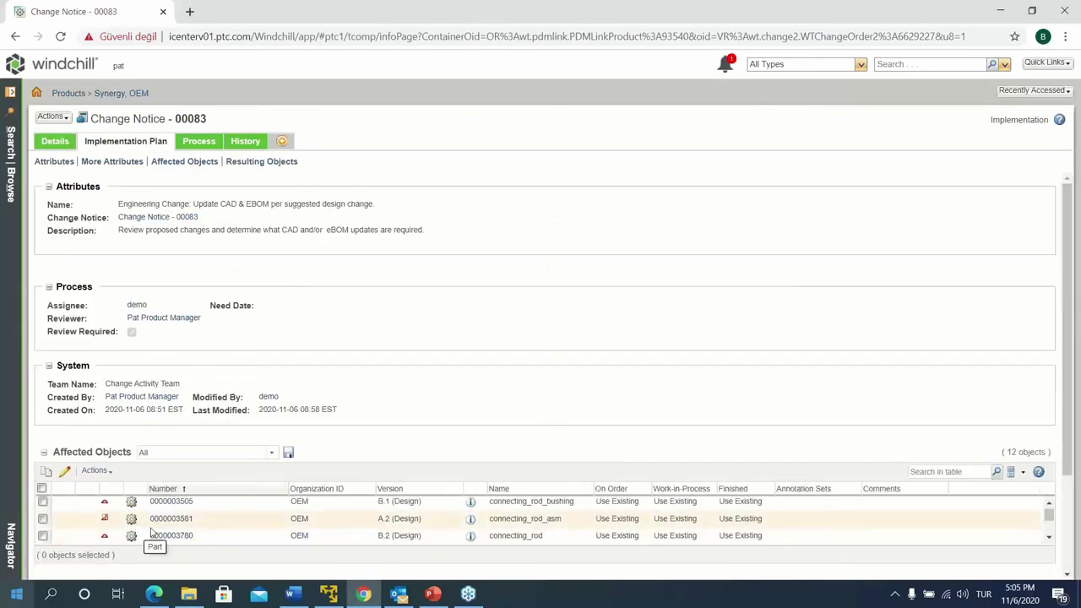
scroll(147, 533, down, 2)
scroll(267, 557, down, 3)
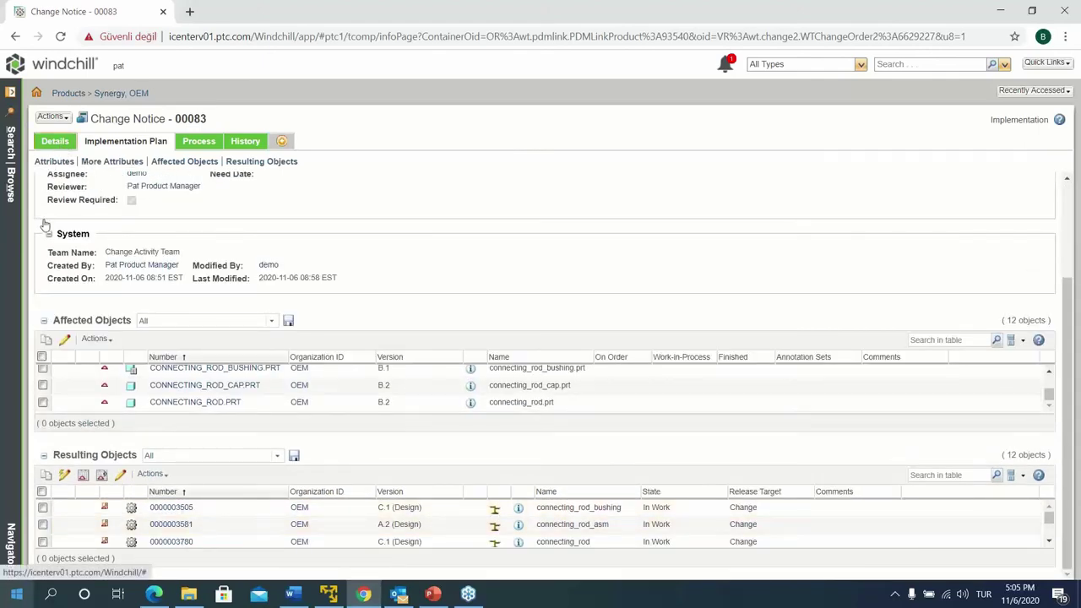
click(55, 142)
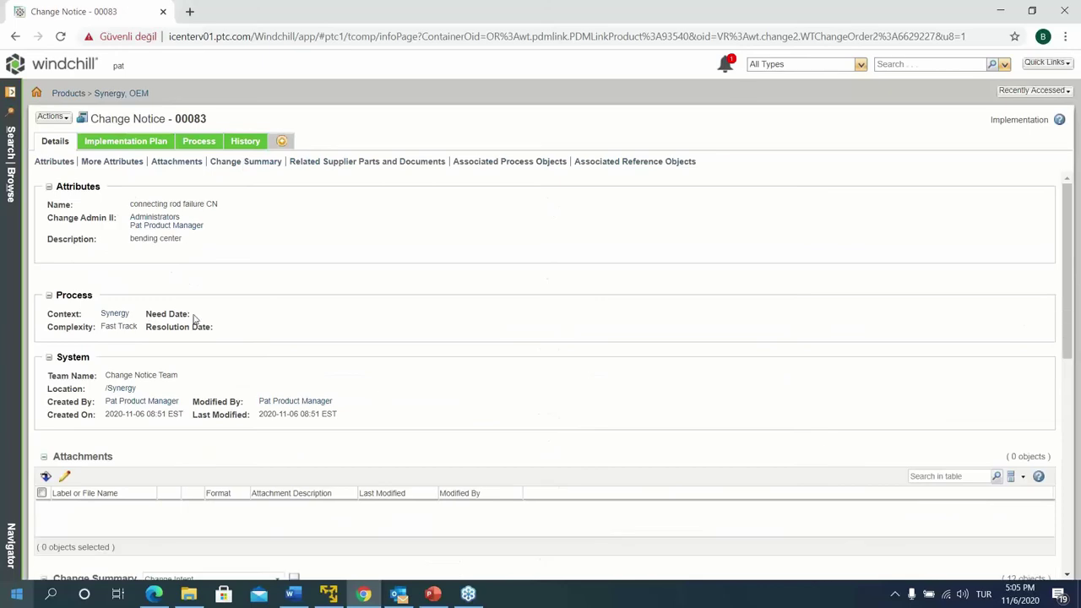
scroll(161, 296, down, 5)
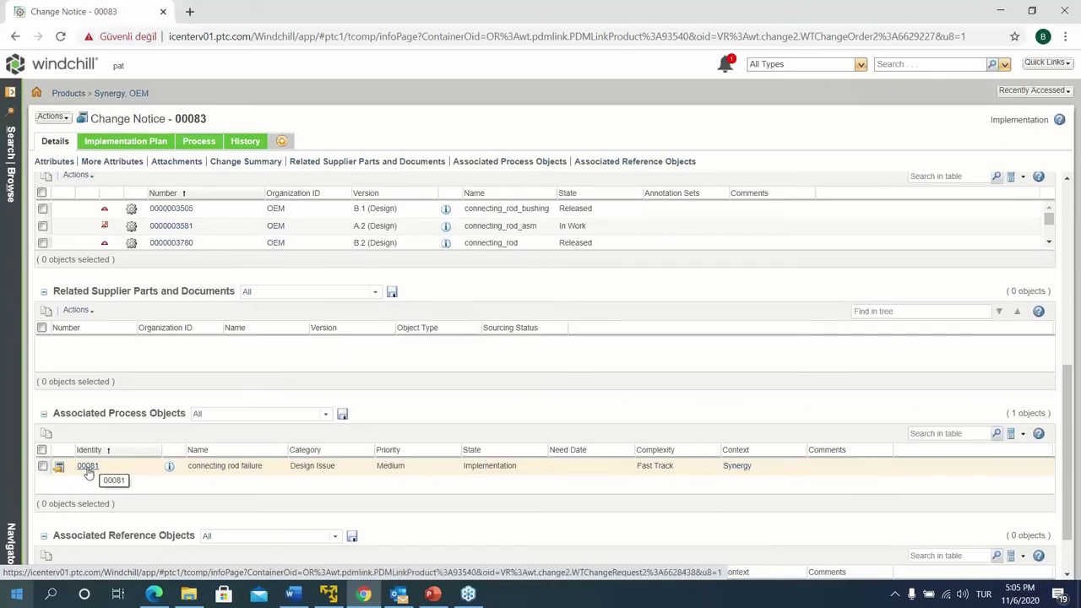
scroll(144, 247, up, 1)
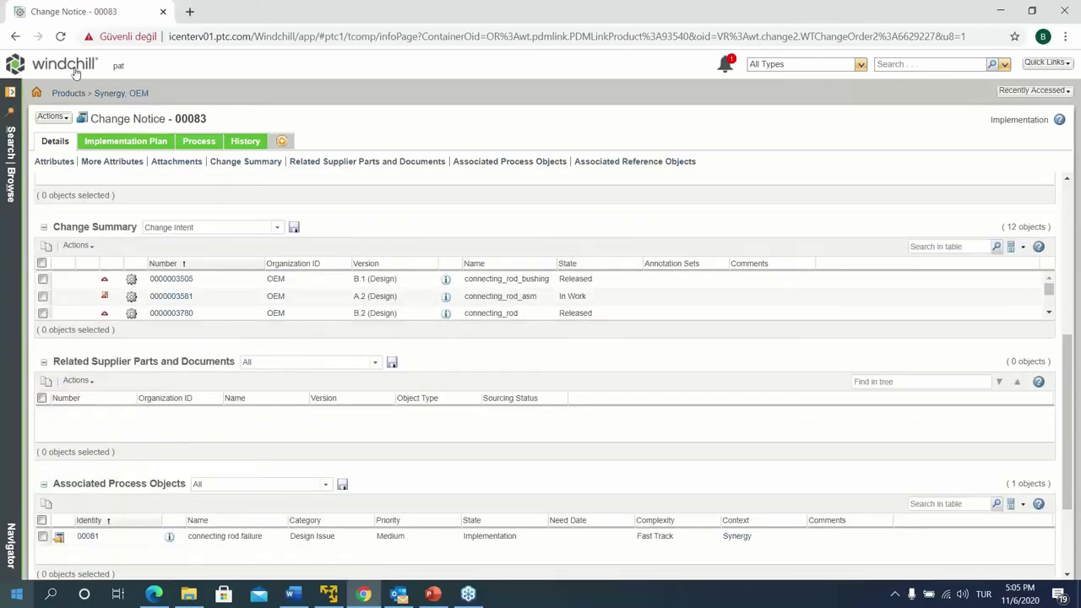
Return Home and reopen the Audit Change Notice task to see its Process Status
click(76, 72)
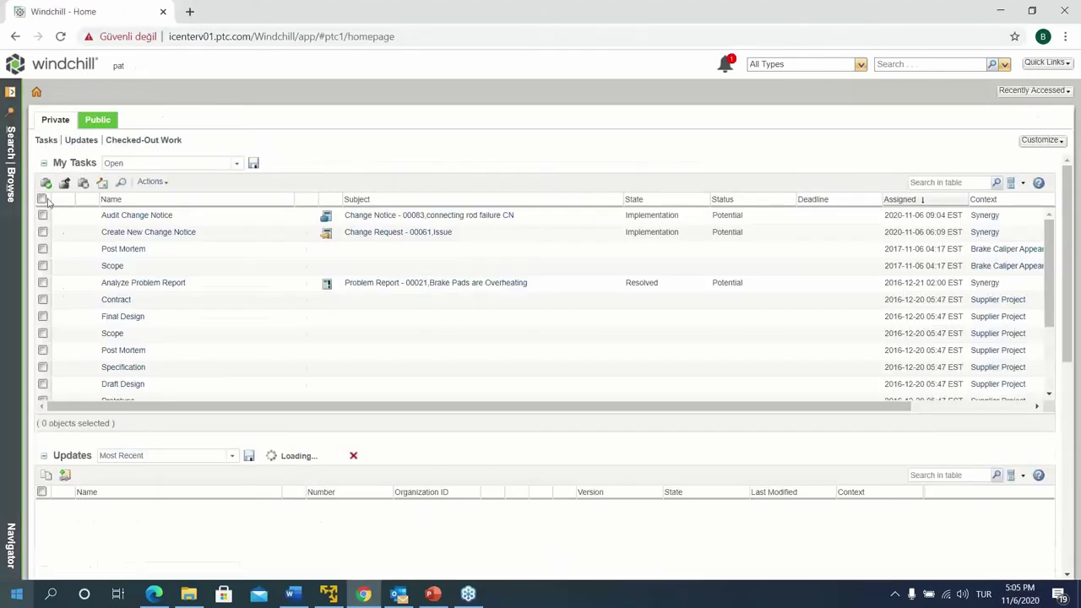
click(119, 217)
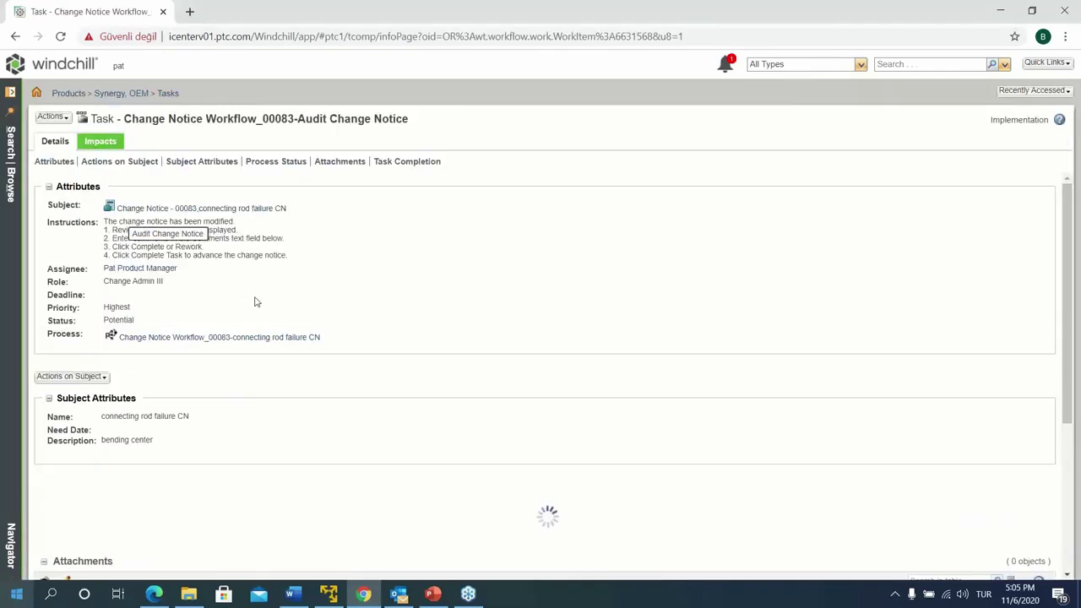
scroll(278, 426, down, 2)
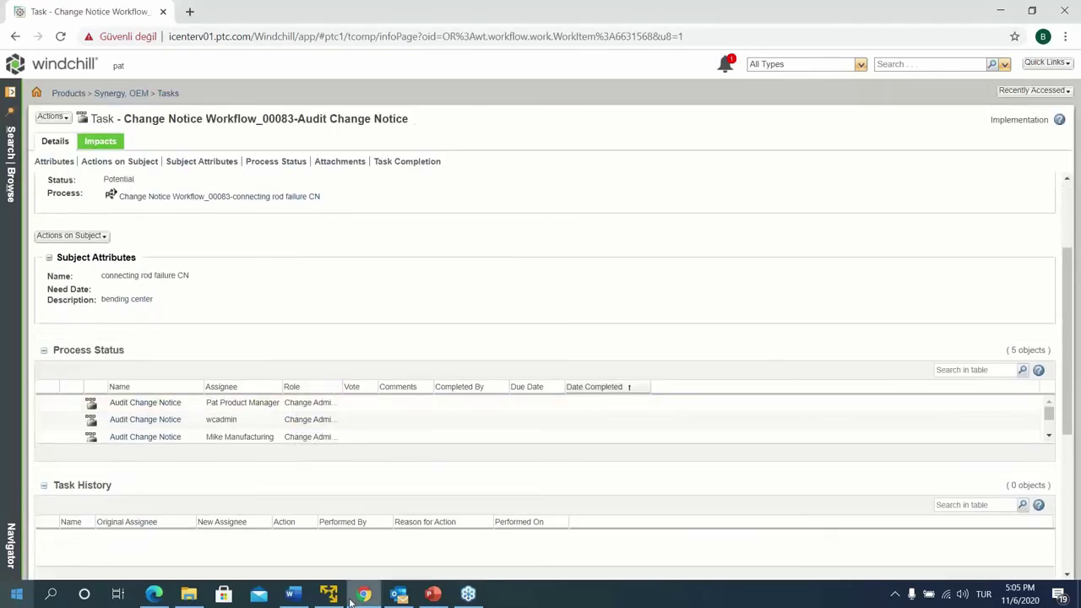
Resume the timed-out MailEnable session and log in with the account username and password
mouse_move(330, 598)
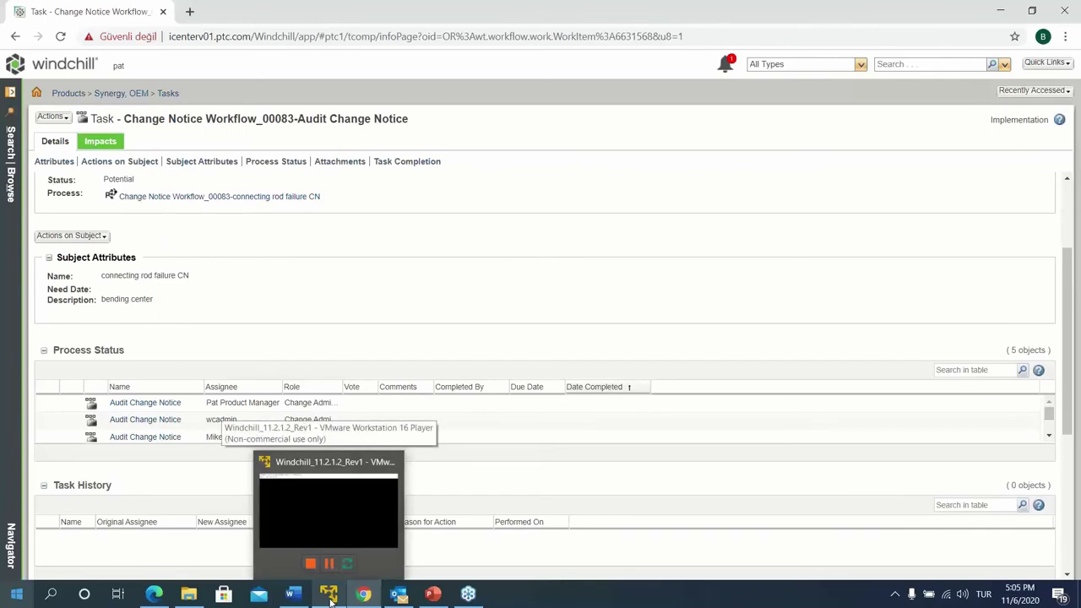
click(330, 595)
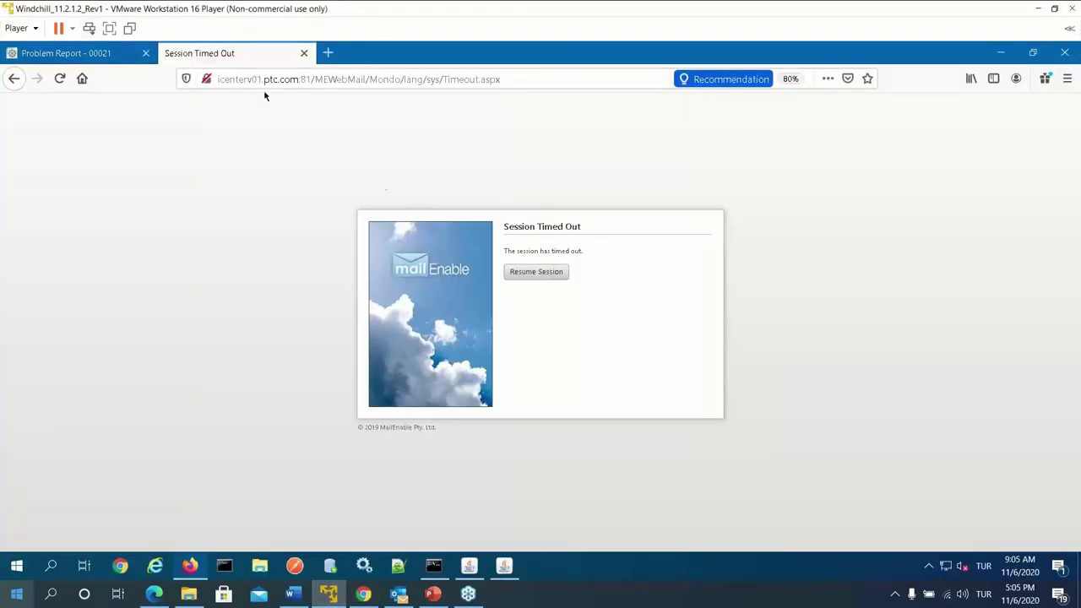
click(521, 276)
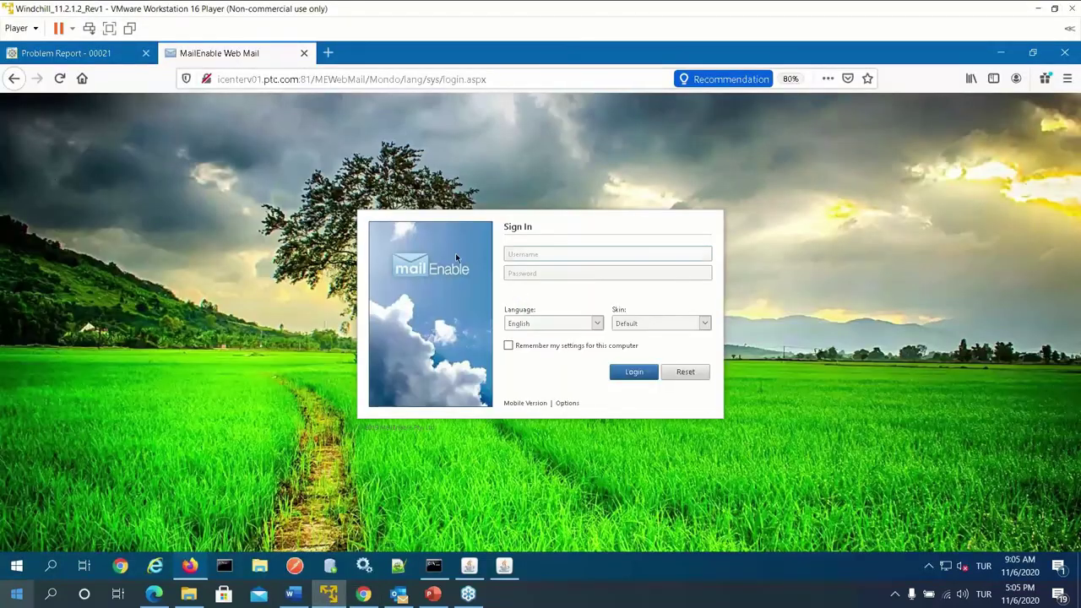
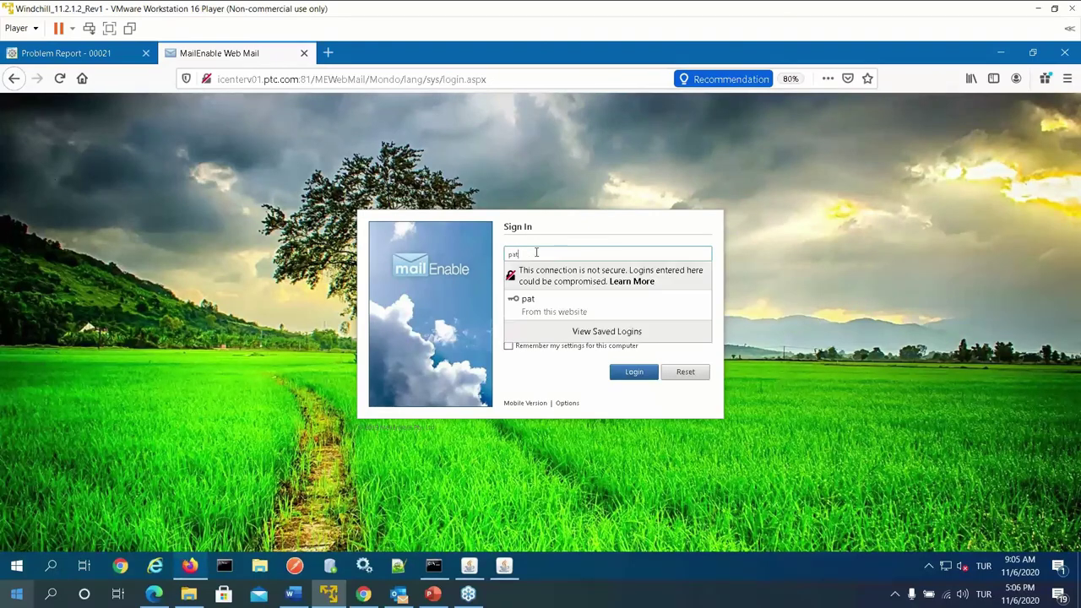
key(Tab)
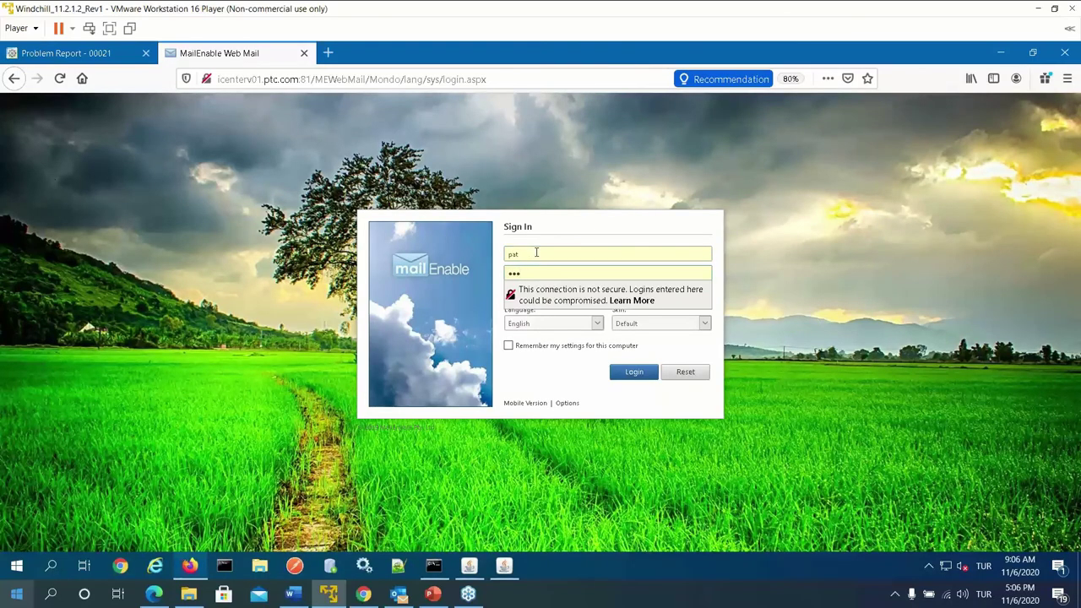
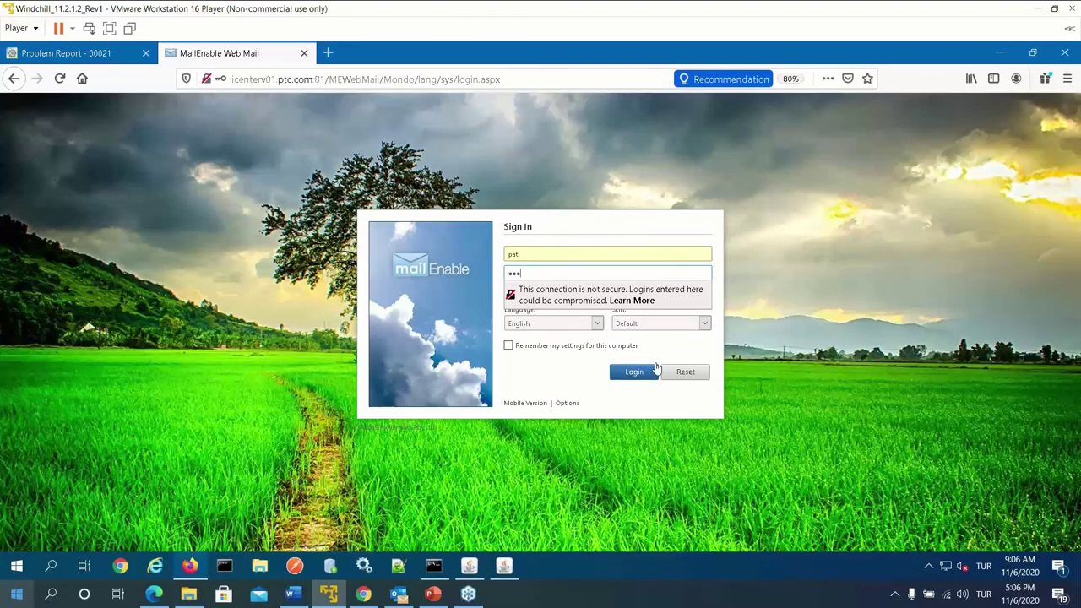
click(639, 374)
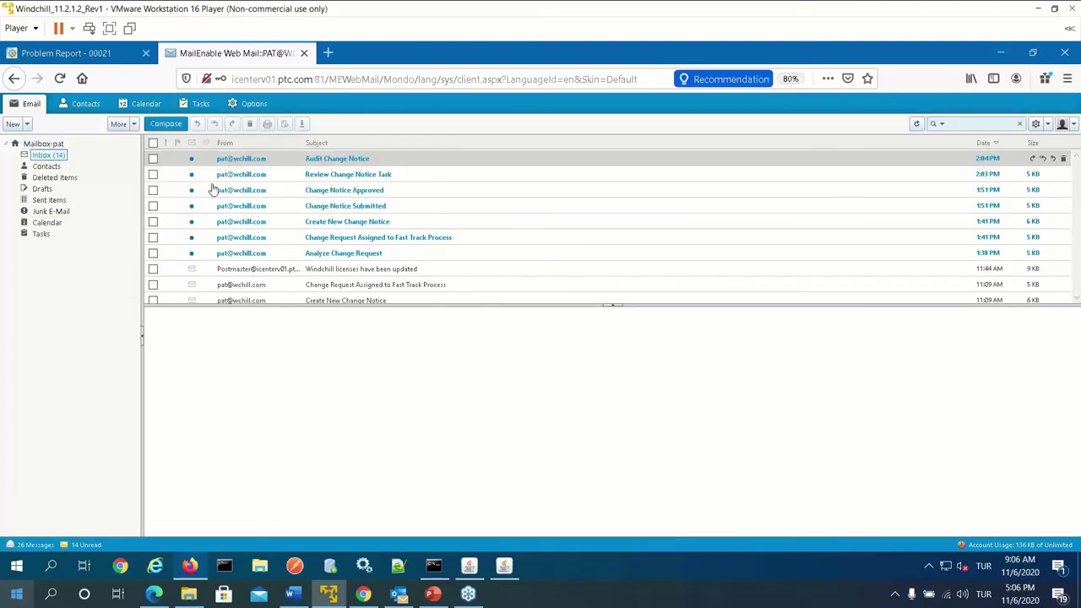
Read the Audit Change Notice, Change Notice Submitted and Change Notice Approved notification emails for Workflow_00083
click(263, 161)
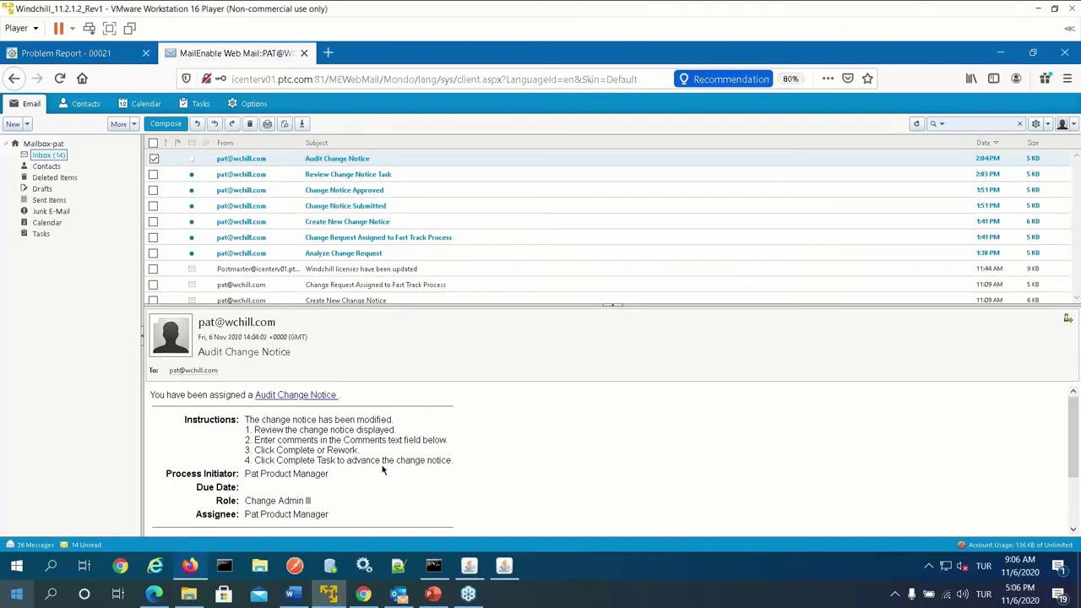
scroll(380, 471, down, 3)
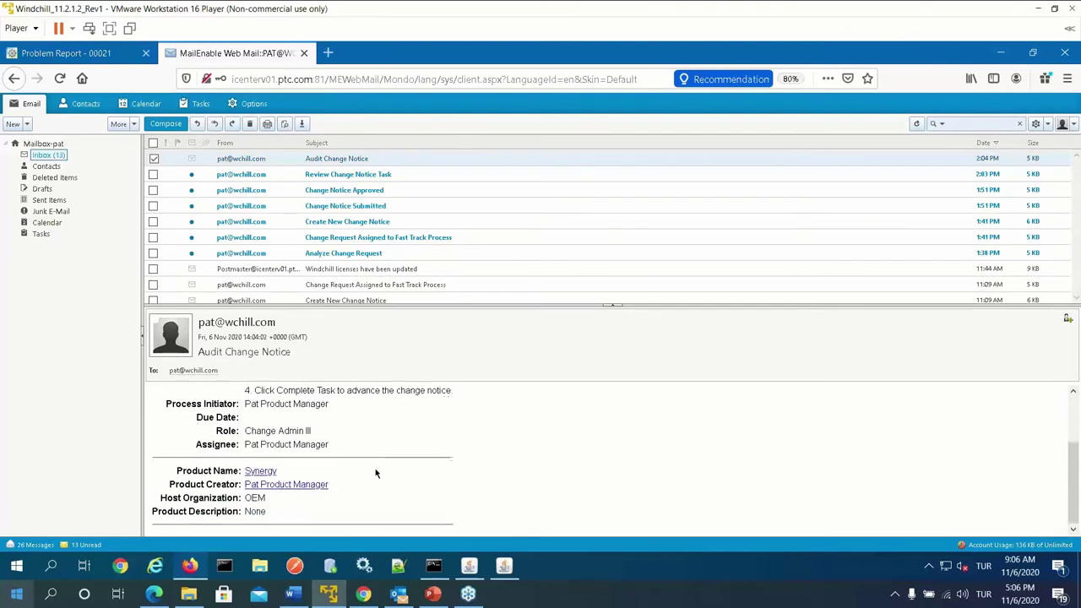
scroll(376, 474, up, 3)
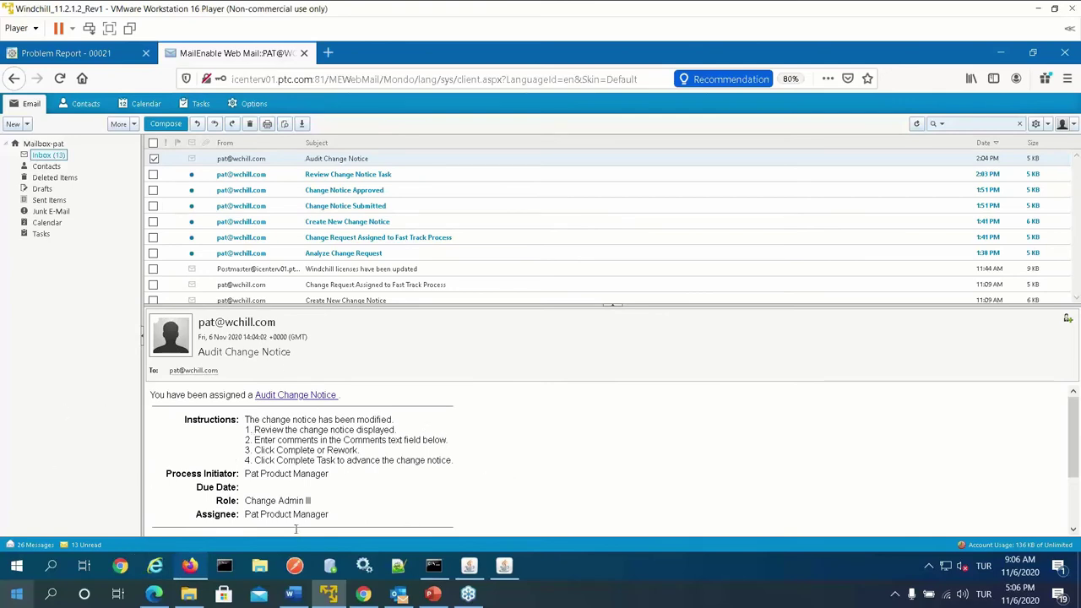
click(363, 205)
scroll(272, 456, down, 1)
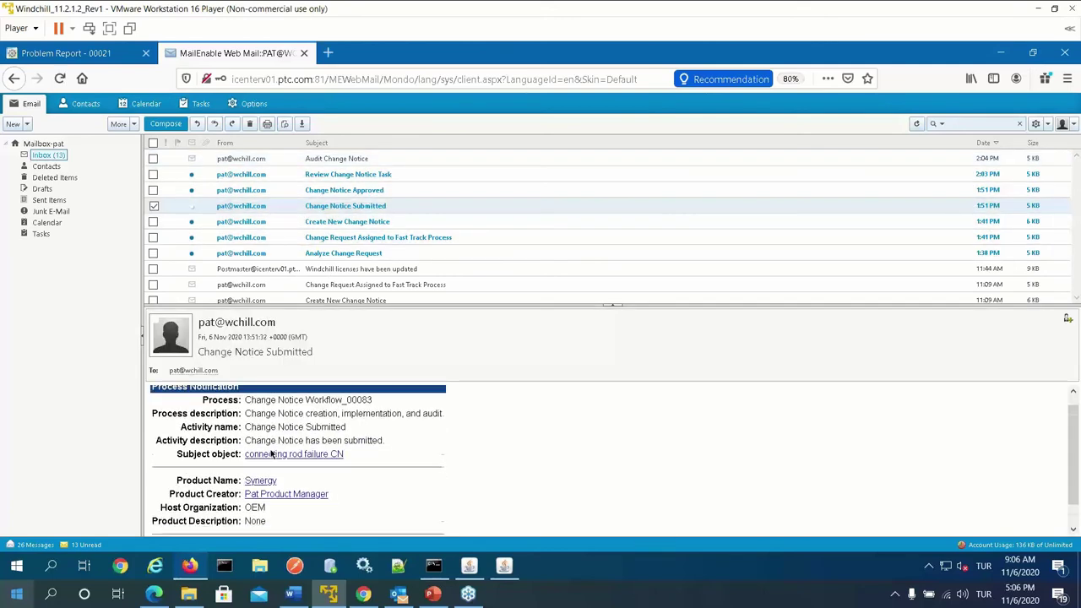
scroll(264, 448, up, 1)
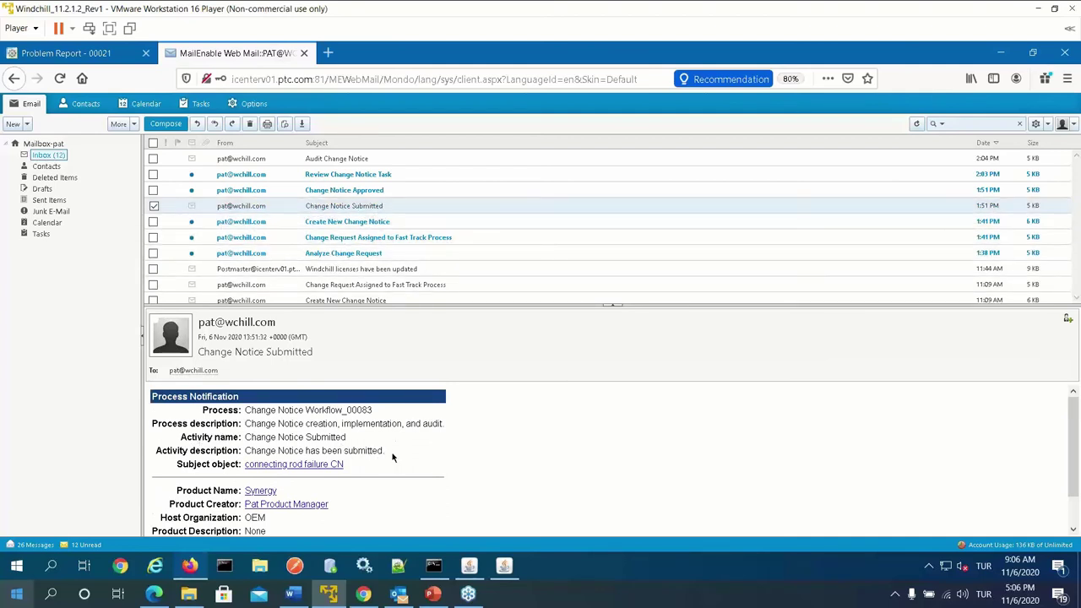
click(361, 194)
scroll(363, 469, down, 1)
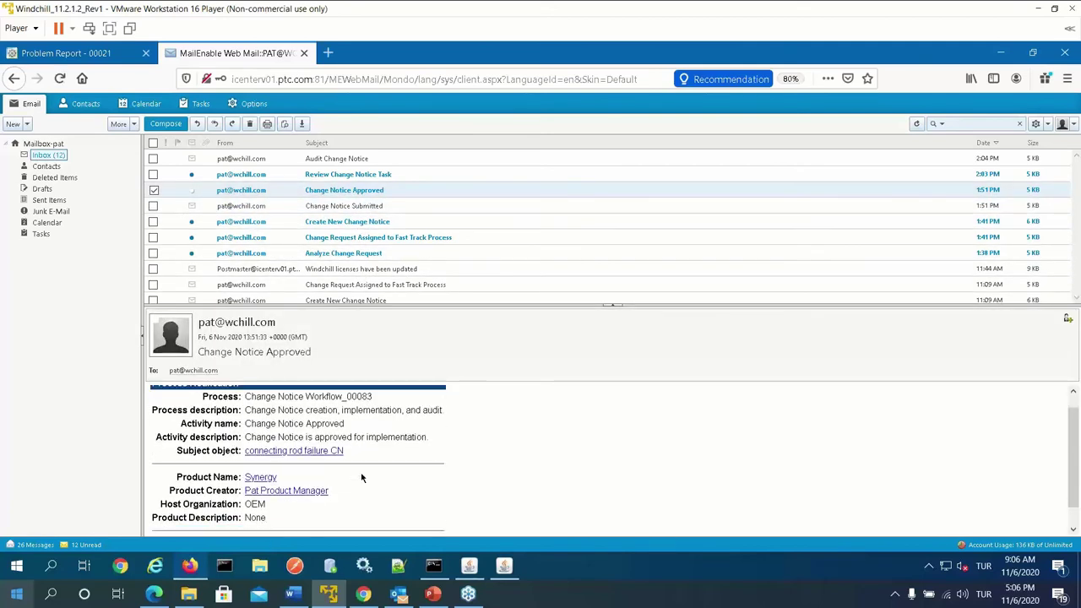
scroll(362, 478, up, 1)
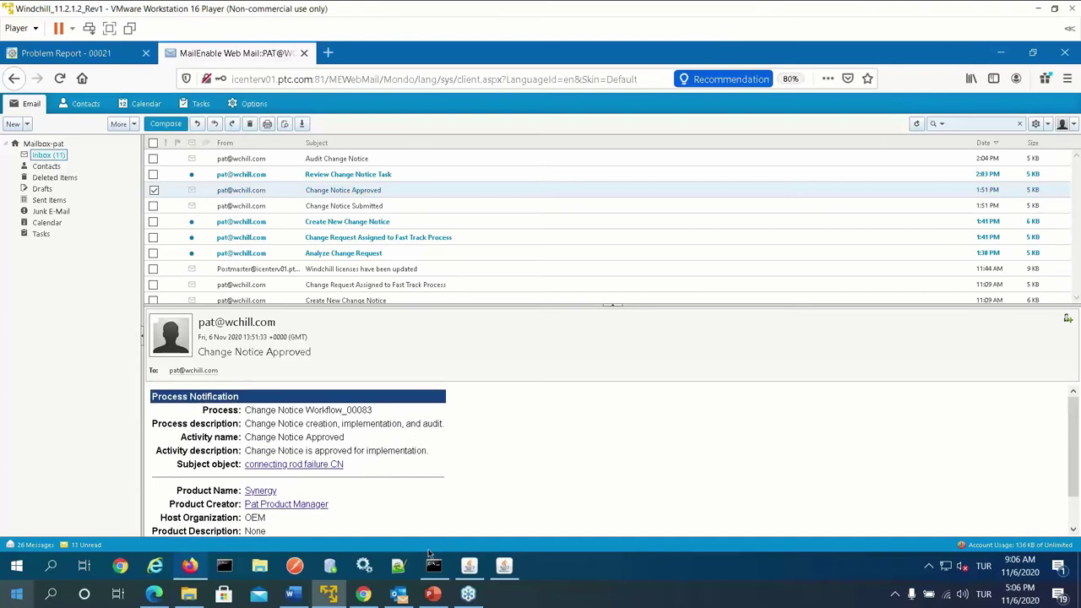
Complete the Audit Change Notice task with comment 'son onay uygundur' and Routing Option Complete
click(362, 594)
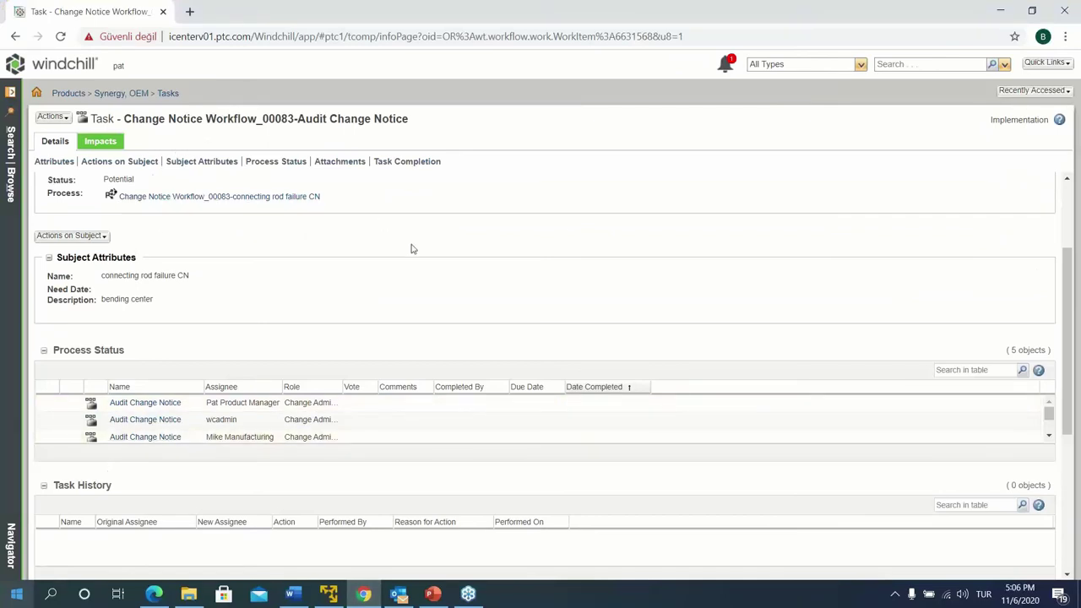
scroll(215, 352, down, 3)
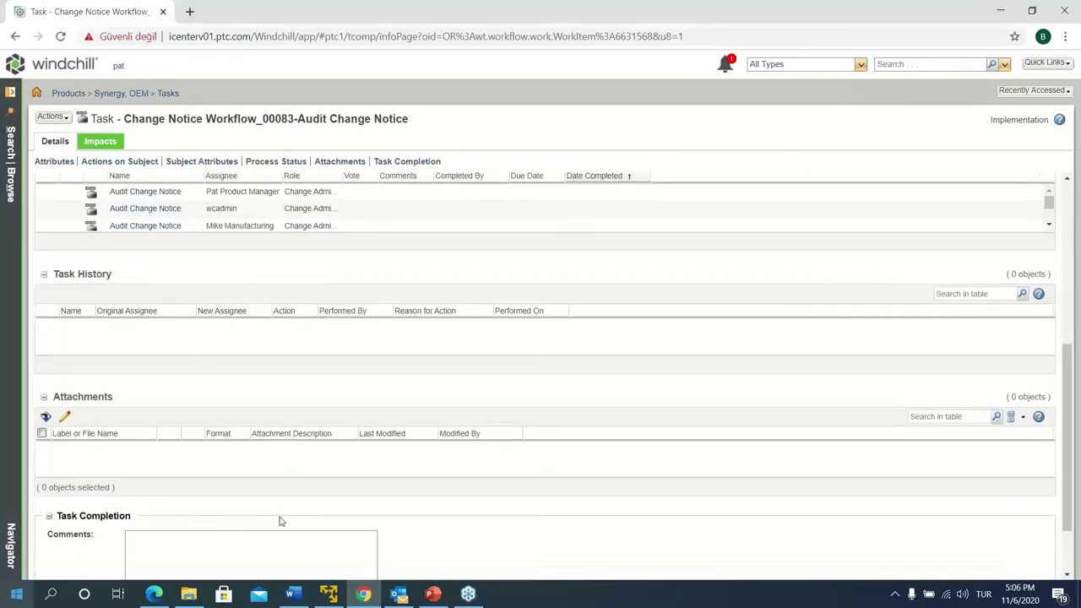
scroll(282, 521, down, 1)
click(194, 473)
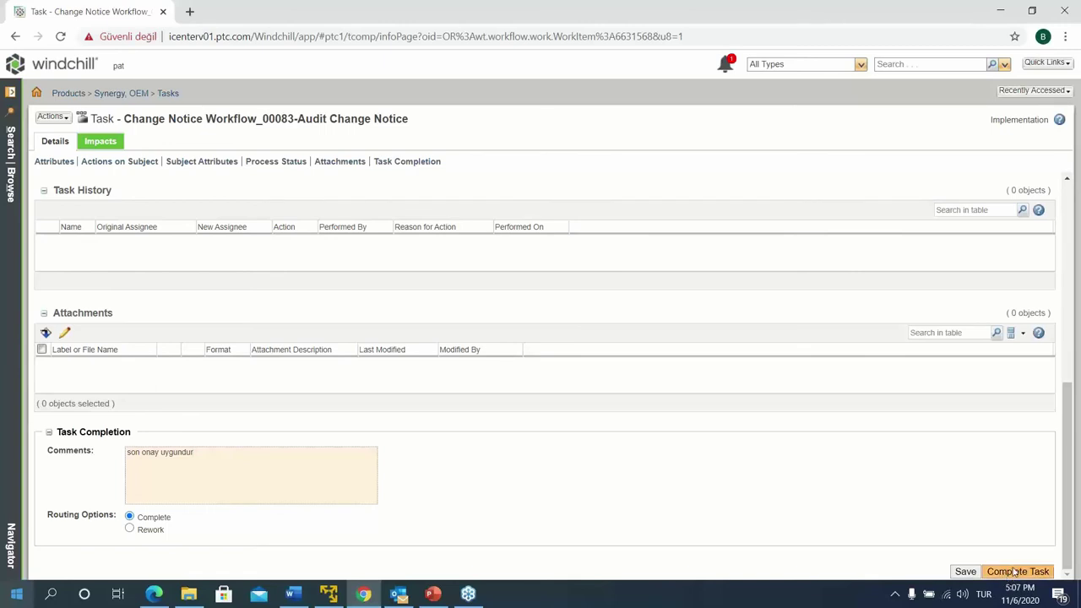
click(55, 117)
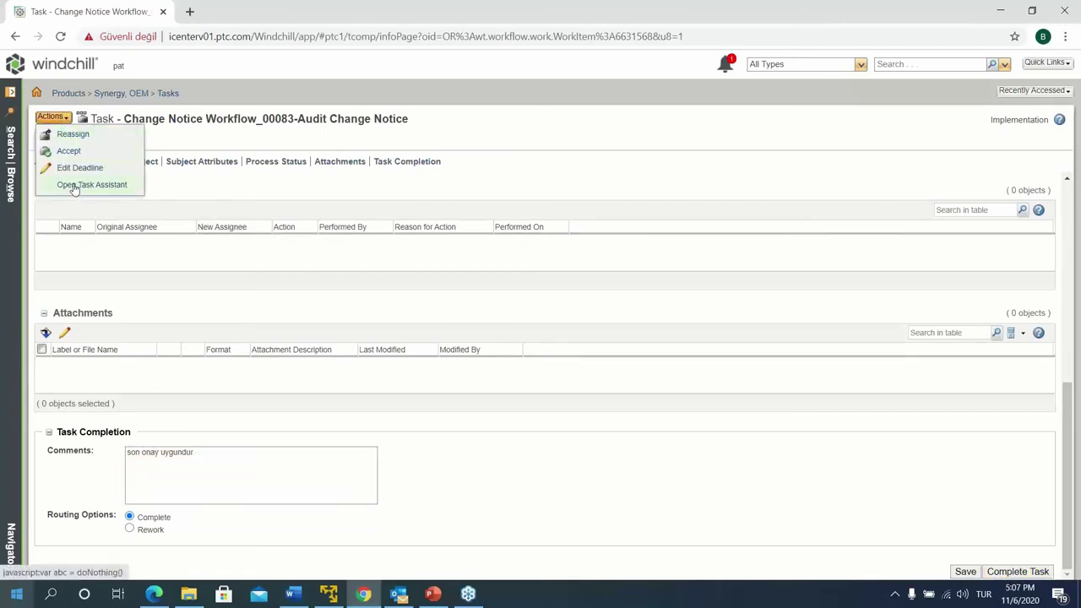
click(198, 276)
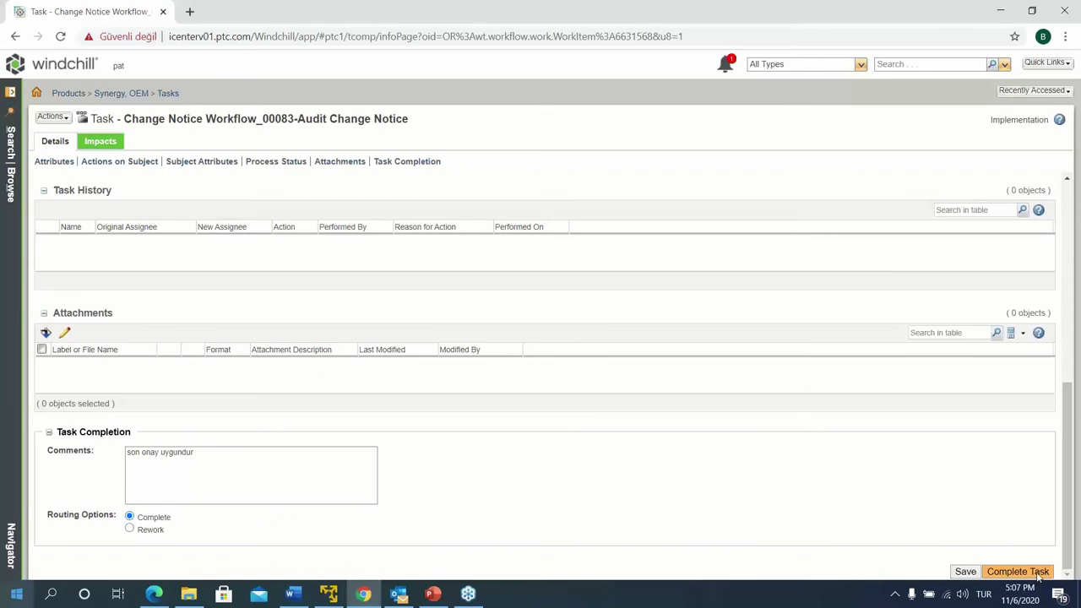
click(1040, 573)
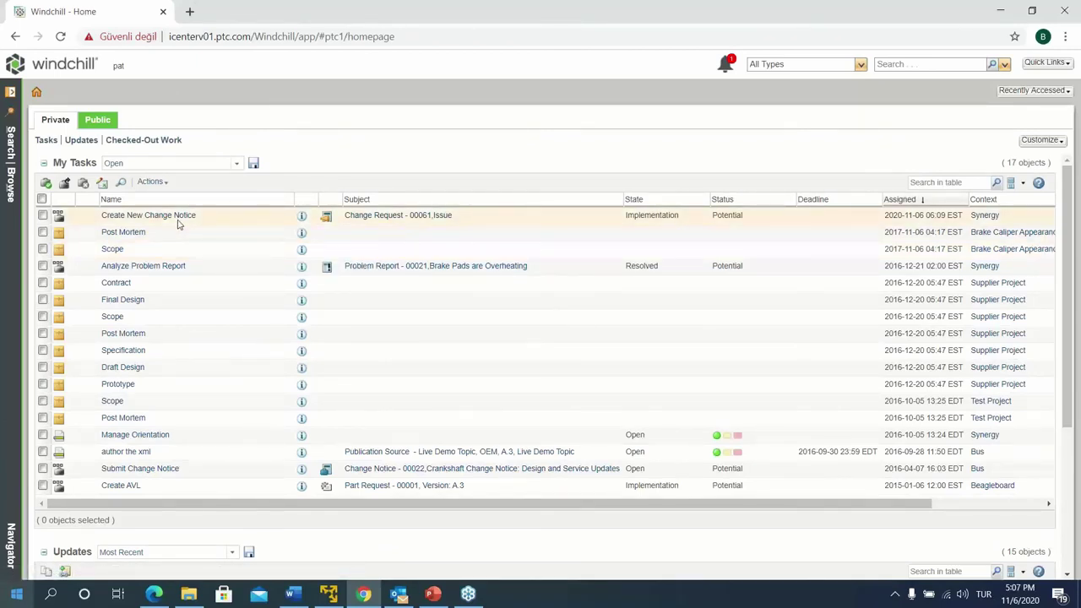
Open Change Request 00081 from Recently Accessed and reload it to check its Resolved status
click(1044, 91)
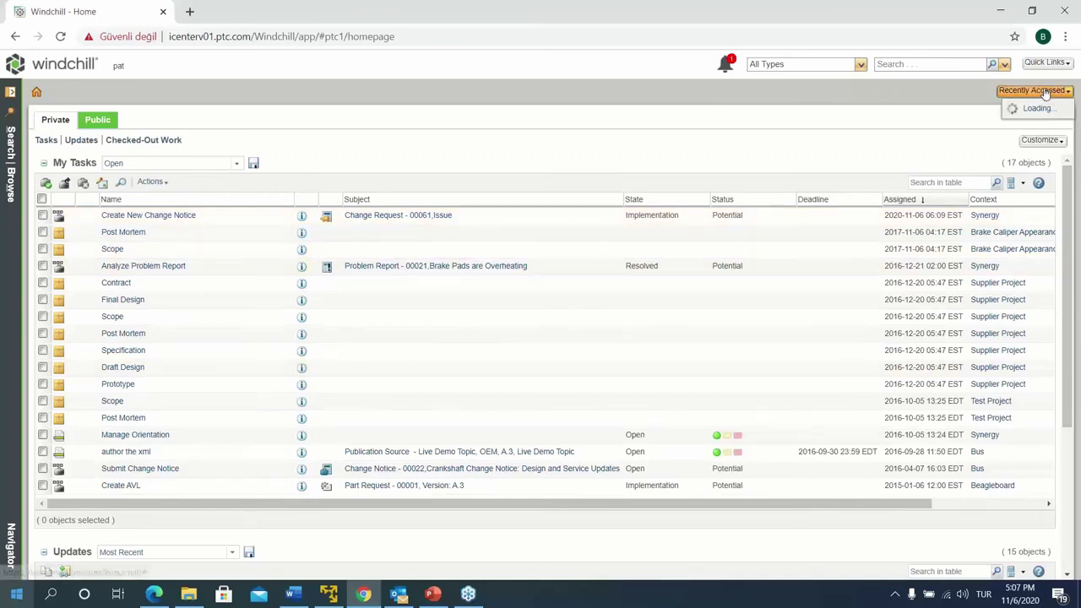
click(863, 128)
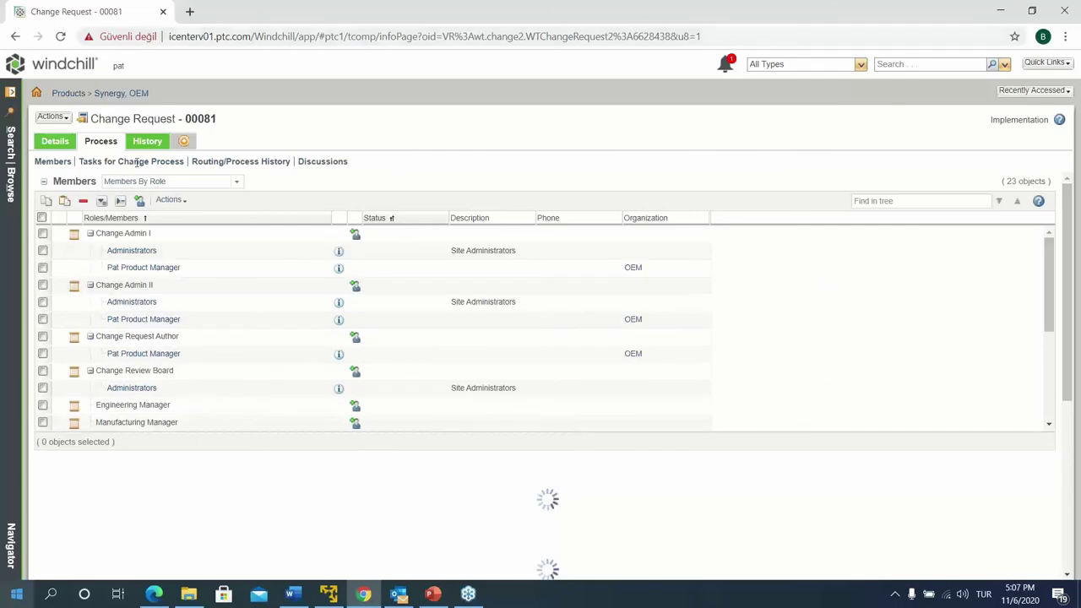
scroll(212, 442, down, 2)
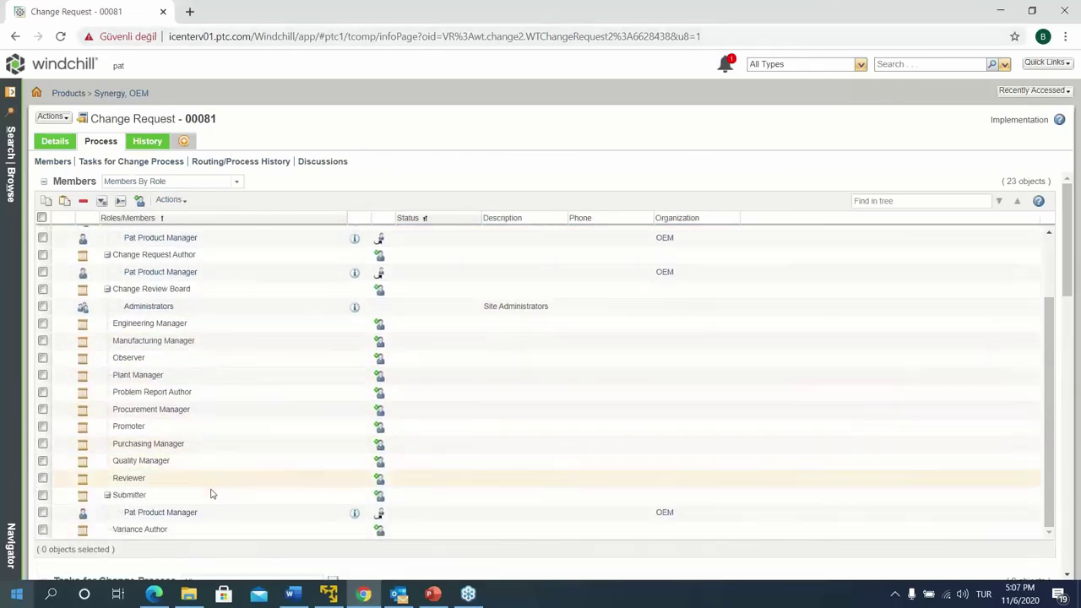
scroll(216, 507, down, 5)
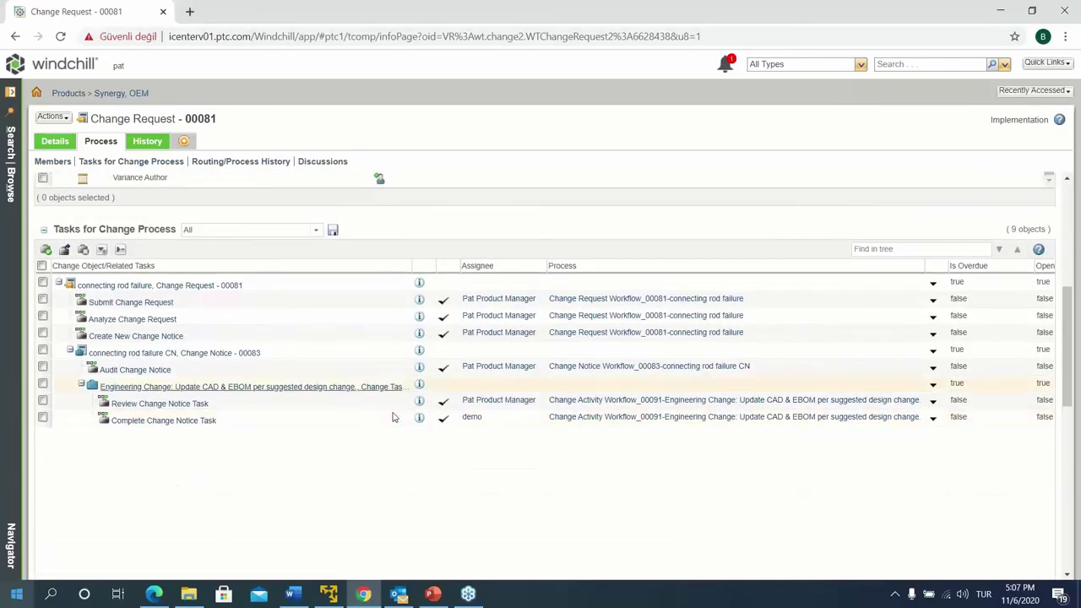
click(60, 37)
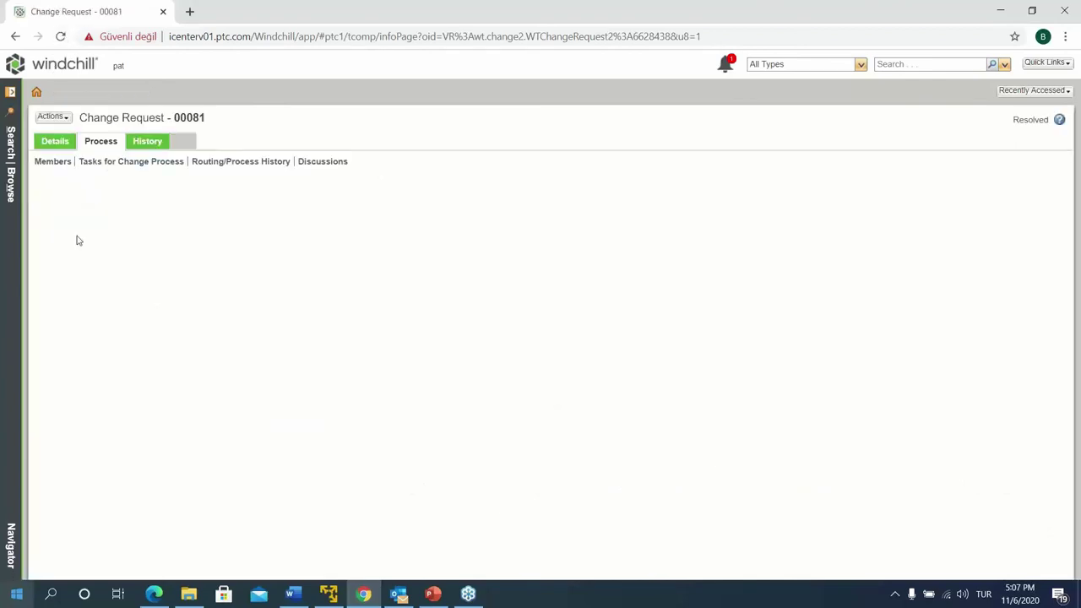
scroll(201, 532, down, 1)
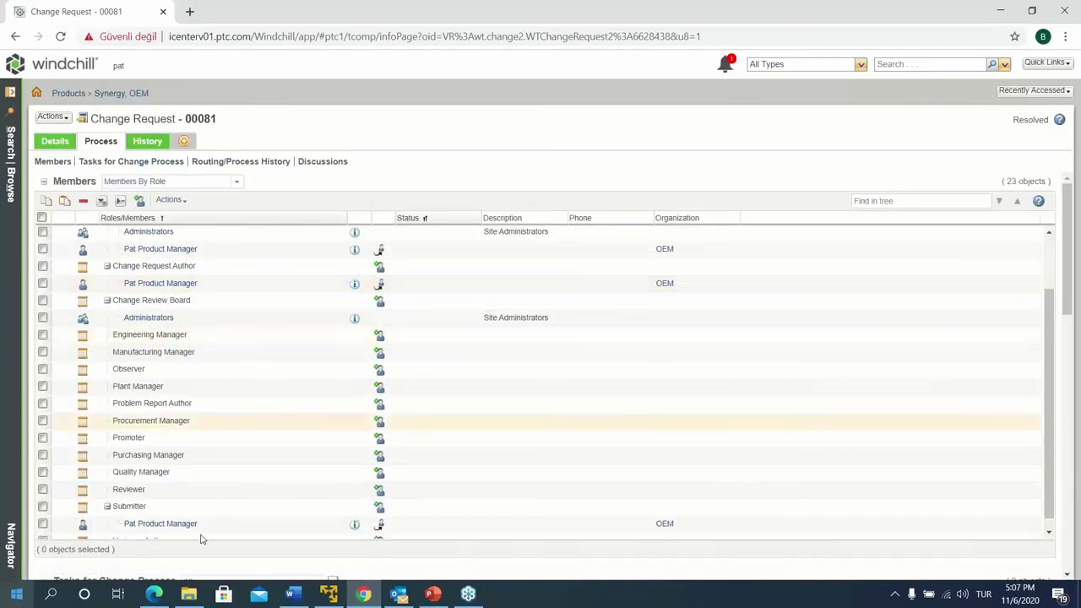
scroll(201, 539, down, 6)
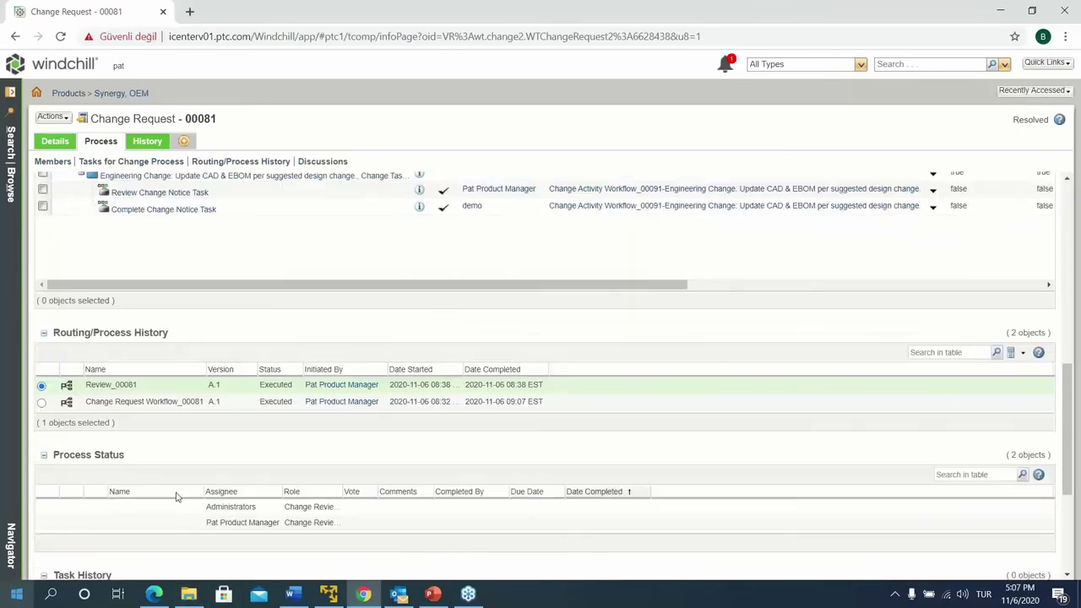
scroll(176, 497, up, 2)
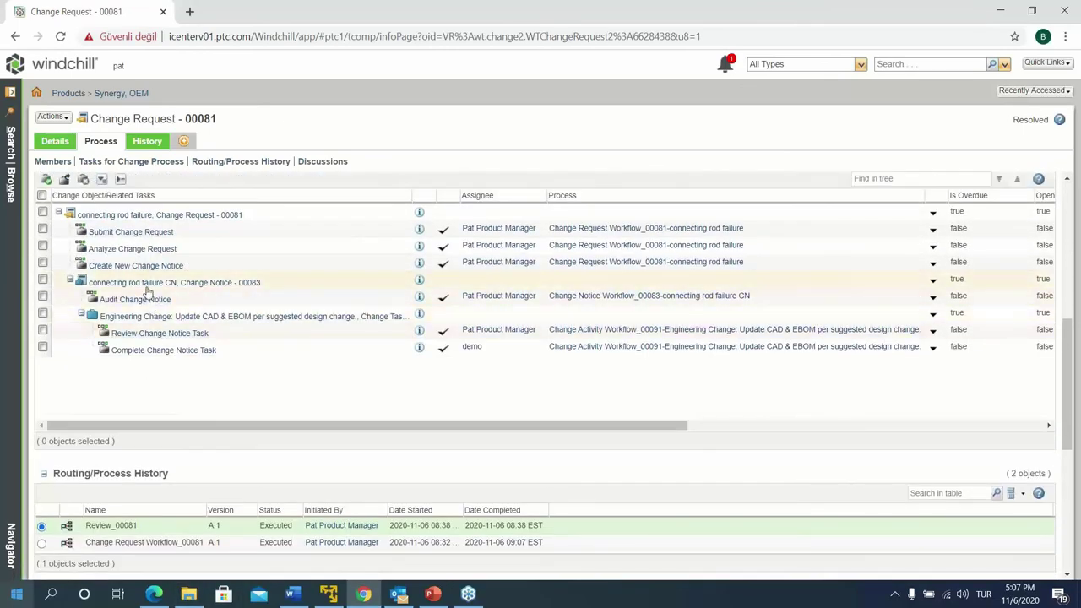
Check Change Notice 00083, then return to Change Request 00081
click(147, 284)
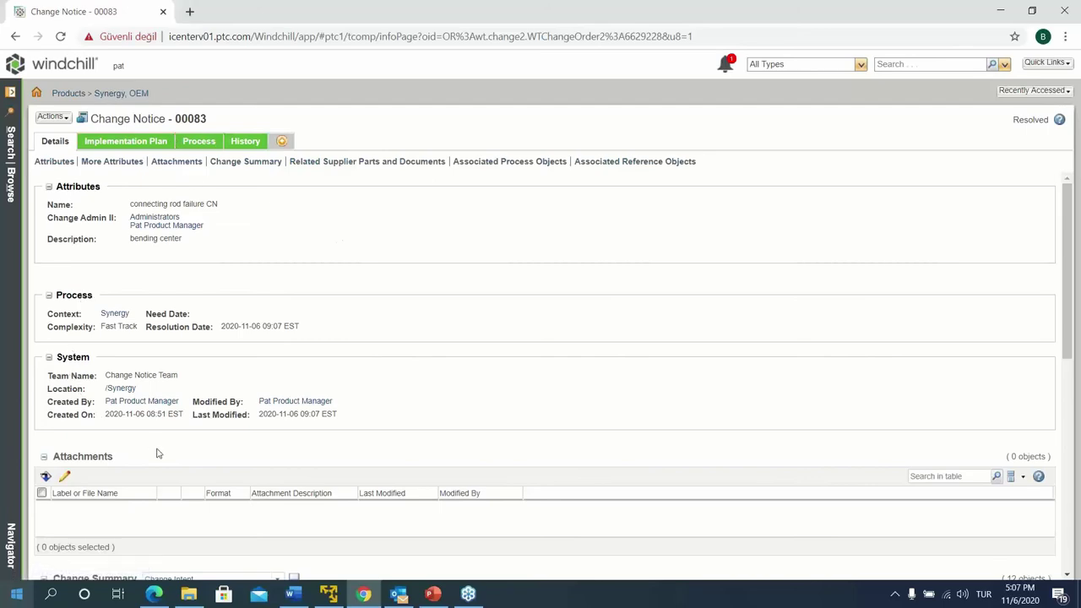
scroll(93, 456, down, 5)
click(88, 465)
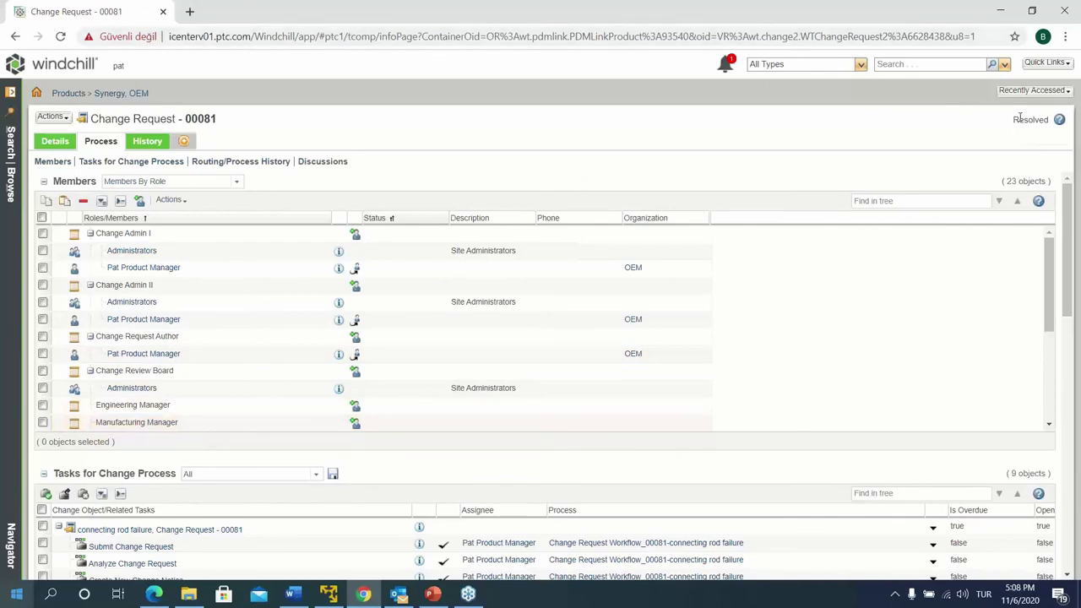
Open the Change Requests list via Navigator > Browse > Changes
click(18, 94)
click(67, 95)
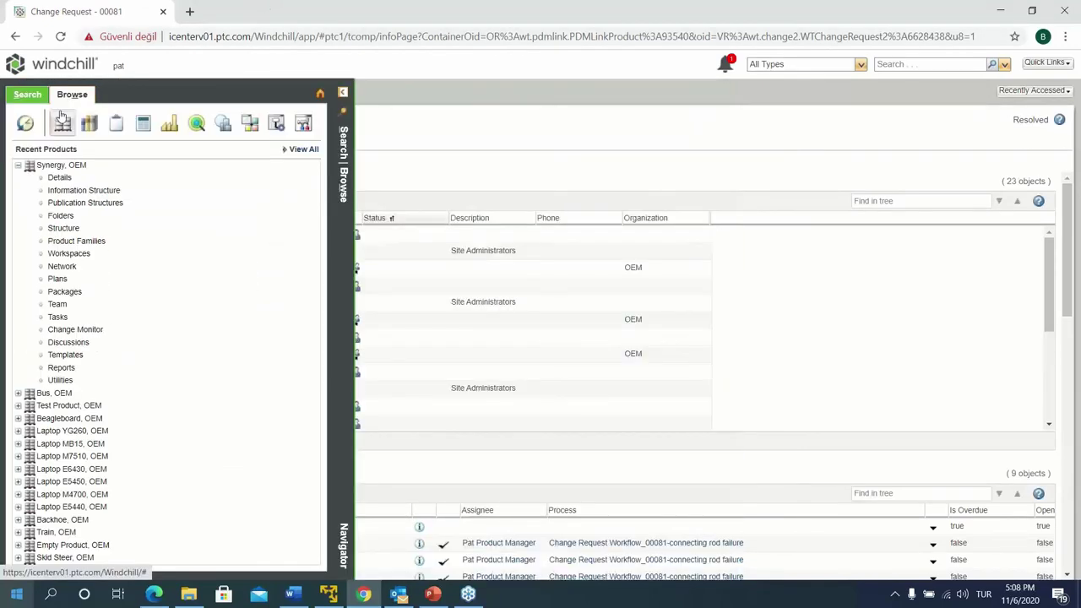
click(138, 126)
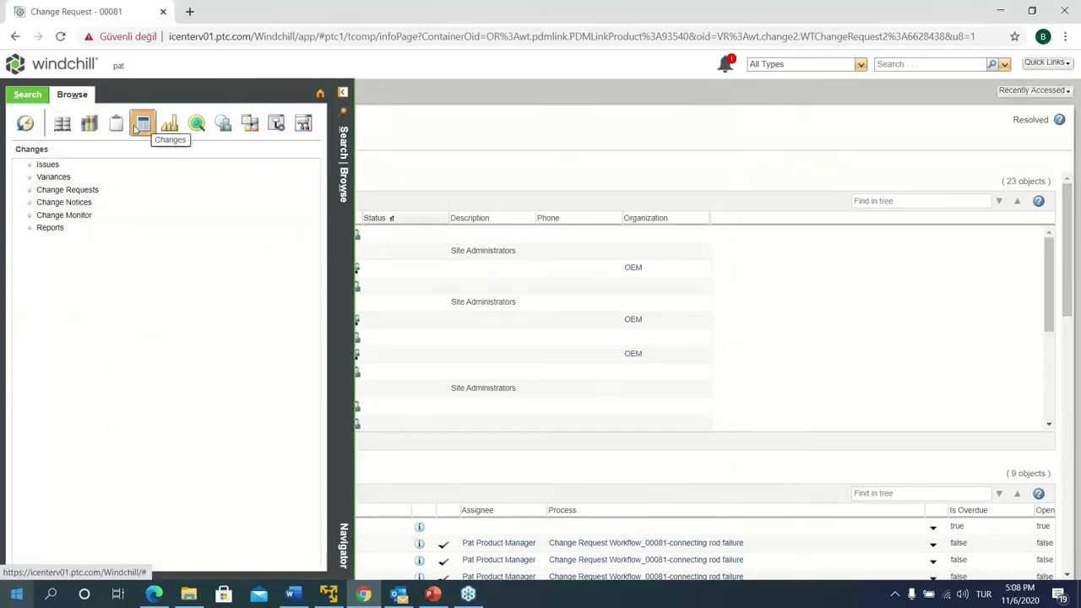
click(84, 193)
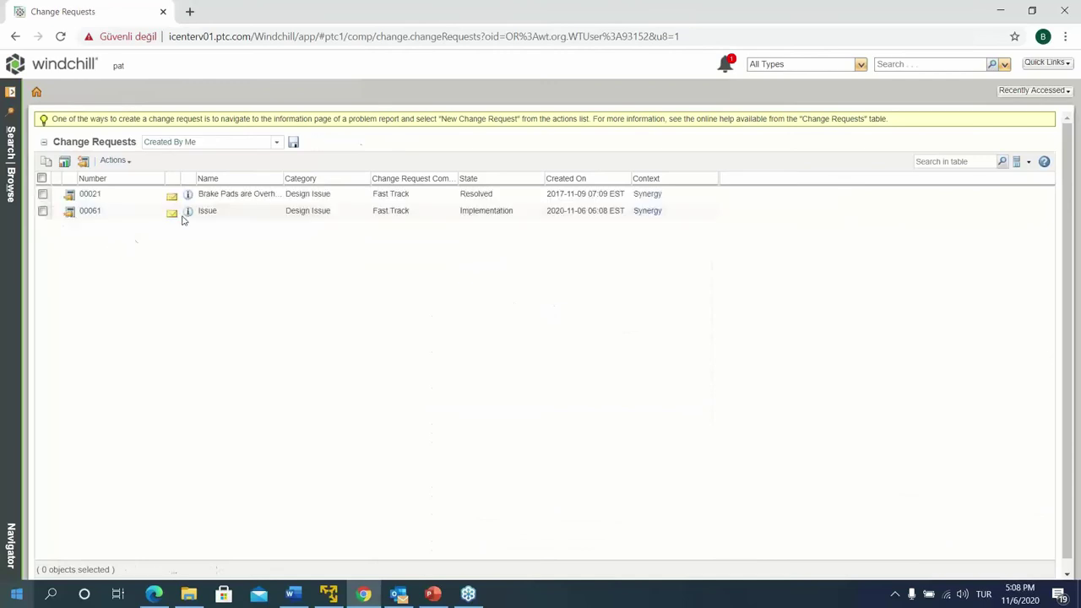
View the change requests as All Open, then Last 90 Days, then show the system-wide Change Monitor
click(275, 143)
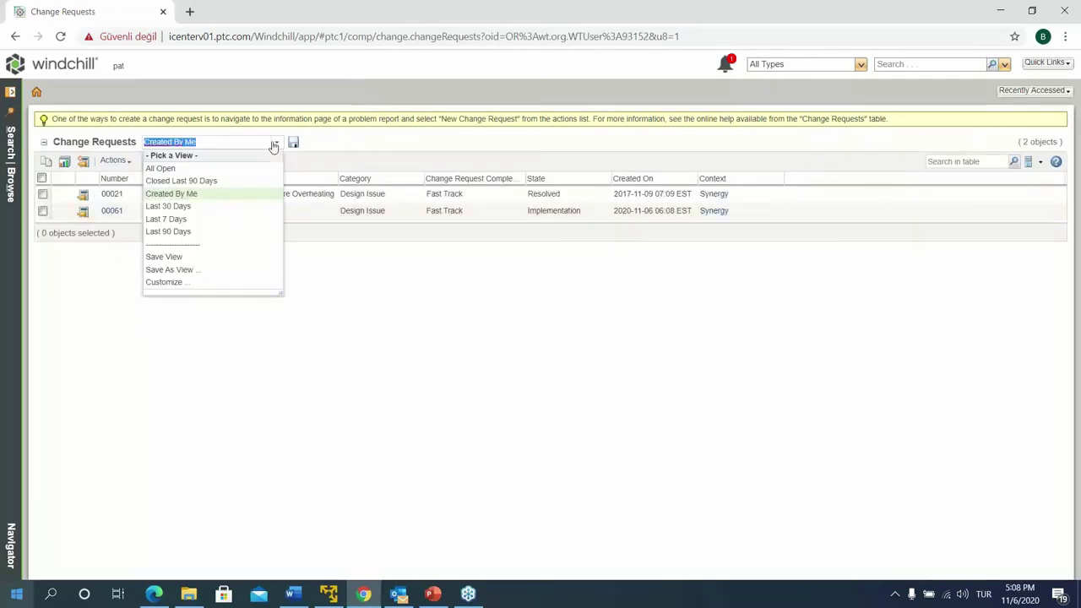
click(203, 169)
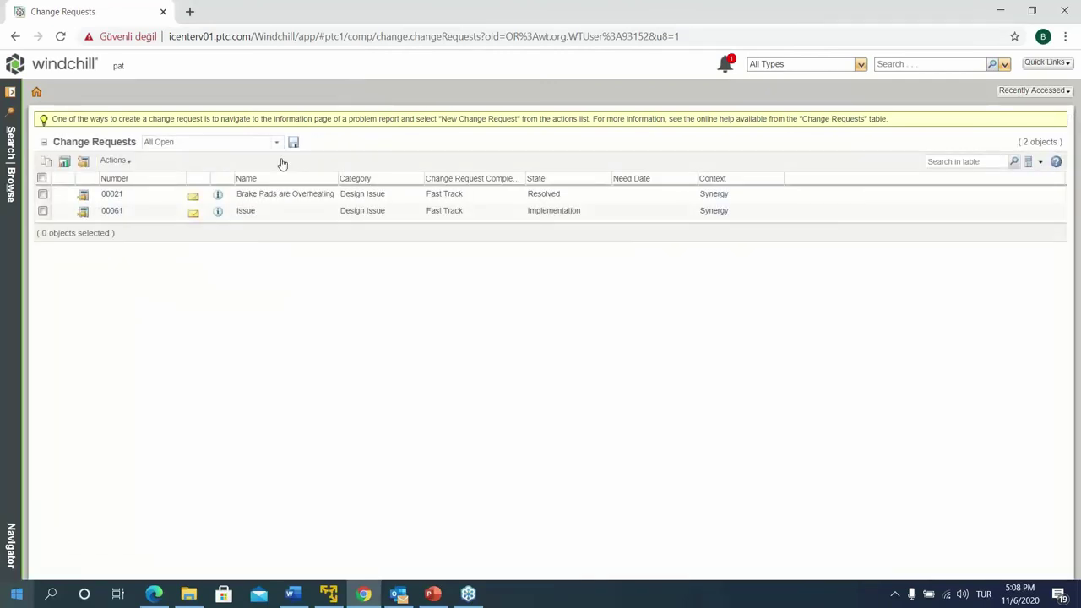
click(276, 142)
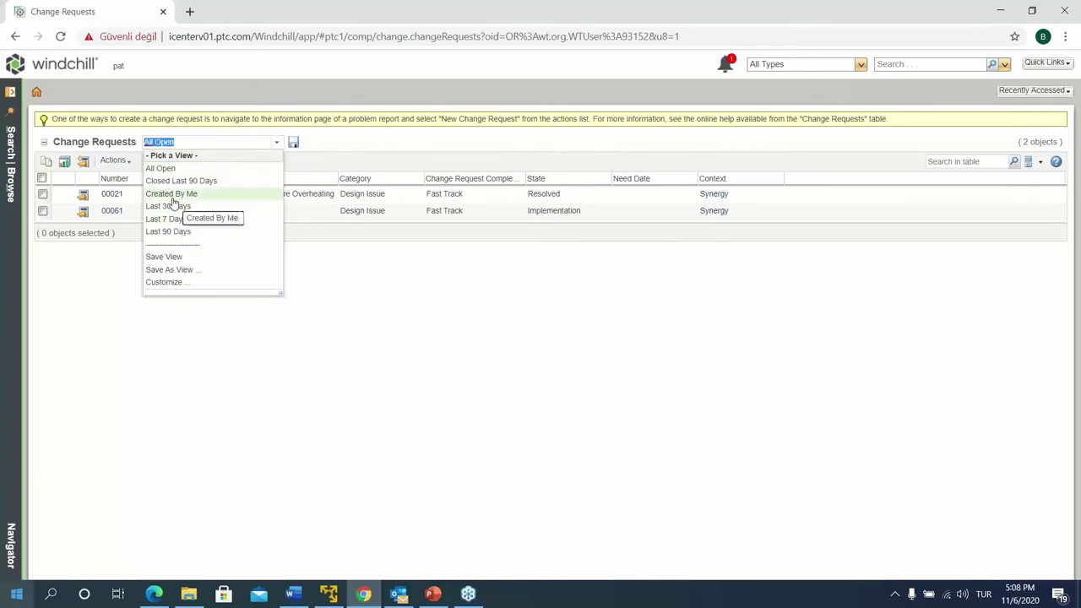
click(169, 232)
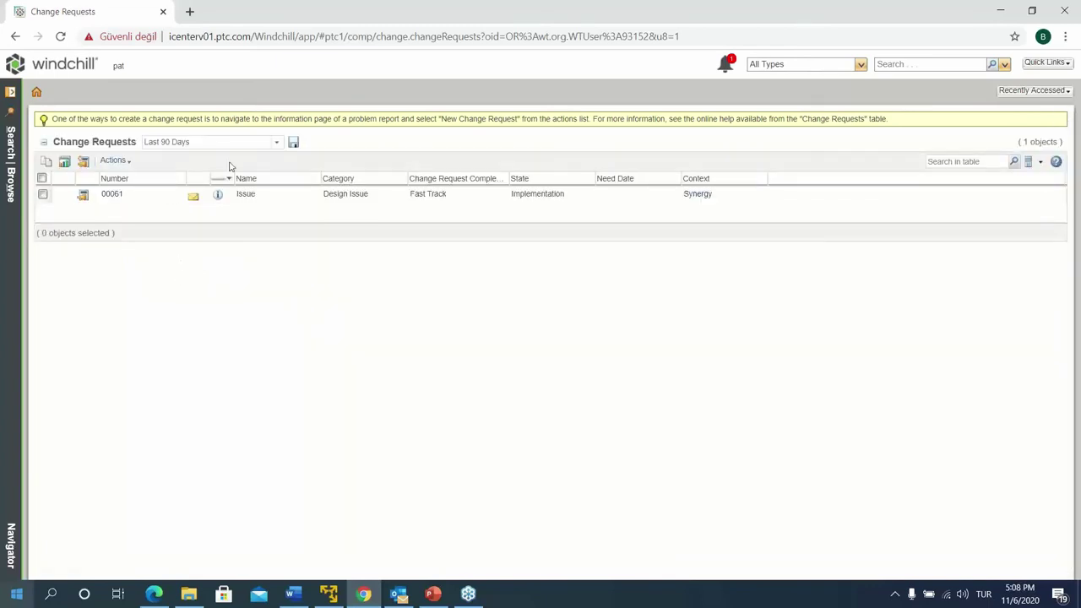
click(10, 98)
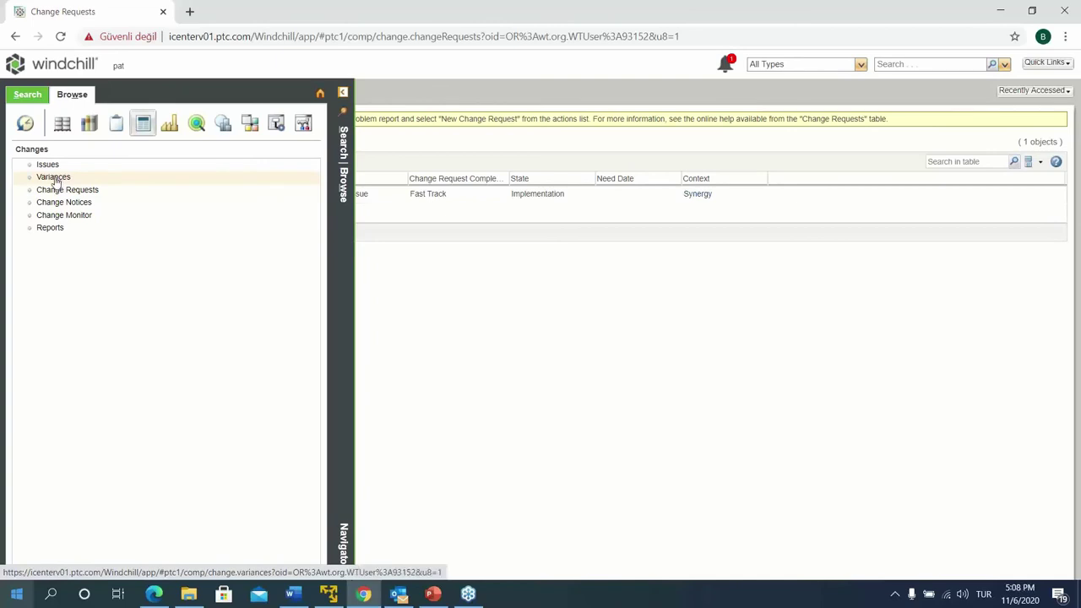
click(66, 216)
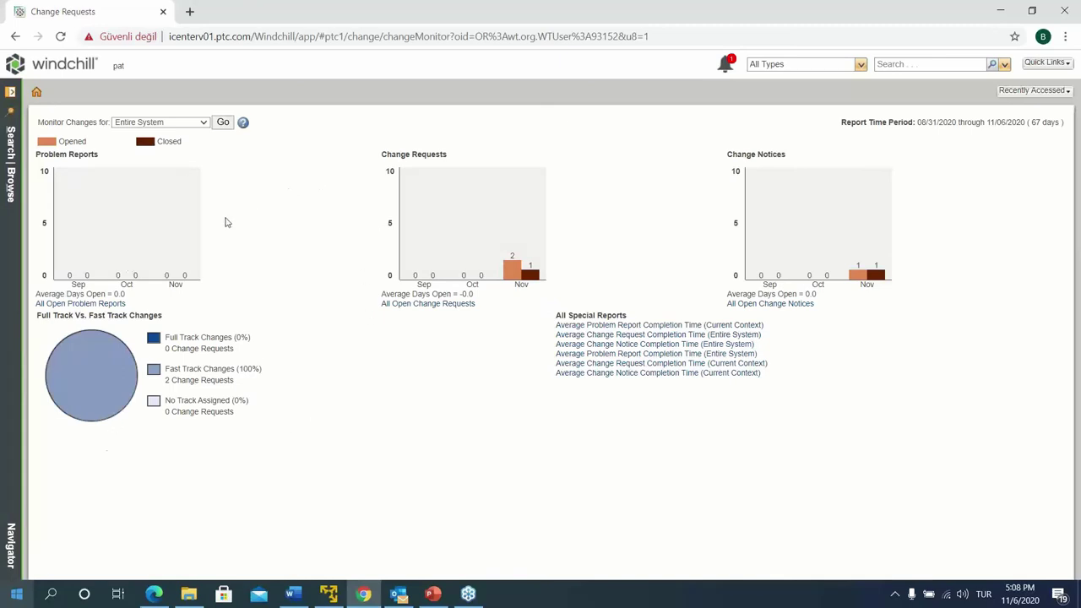
Return from the Change Monitor to the Windchill Home page and its 17 open tasks
click(14, 105)
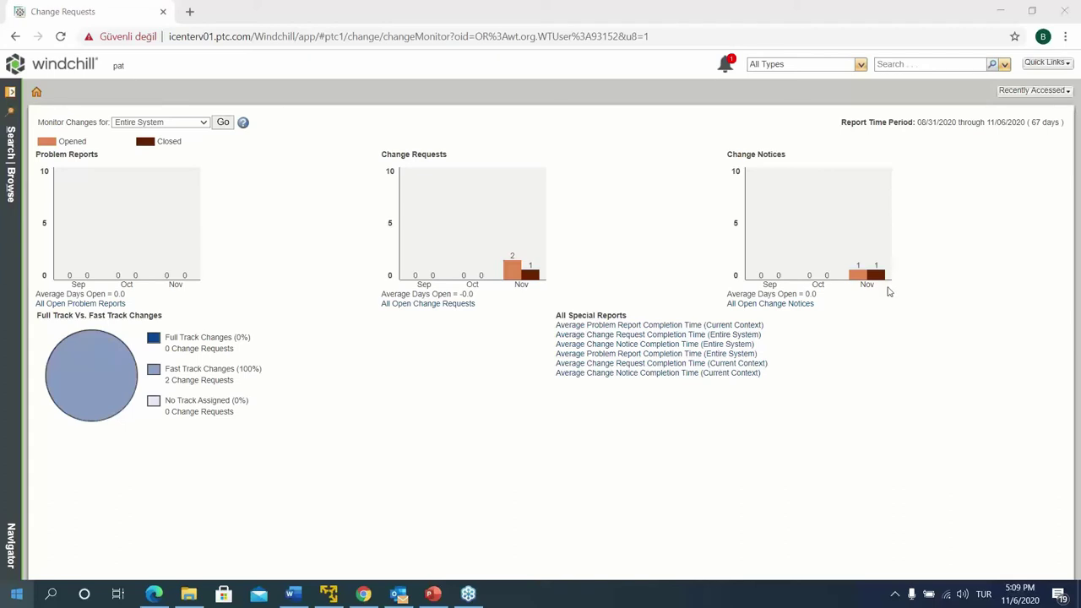
click(26, 70)
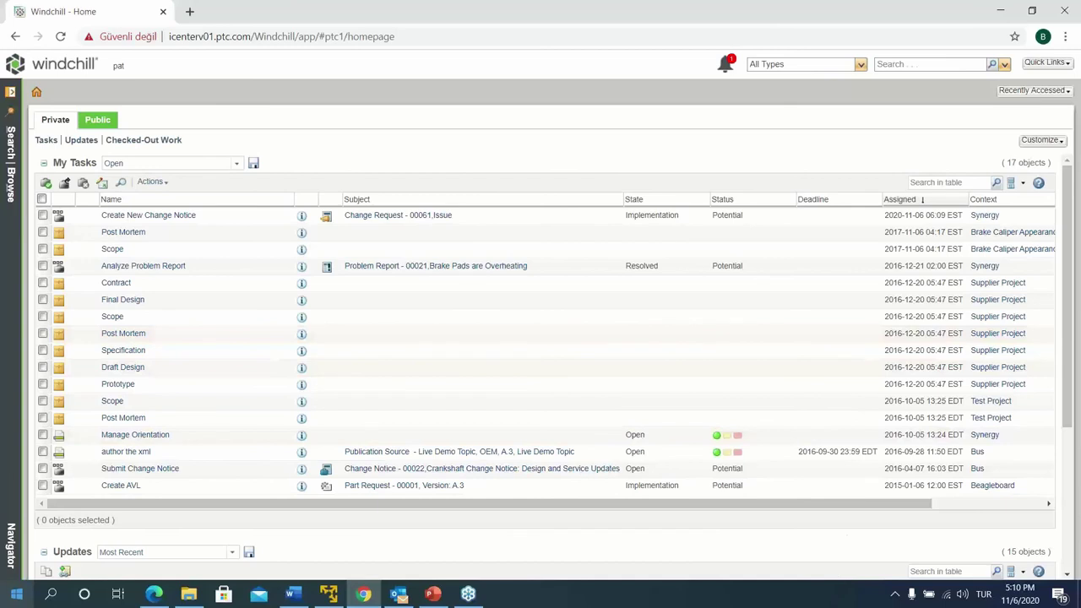
mouse_move(364, 594)
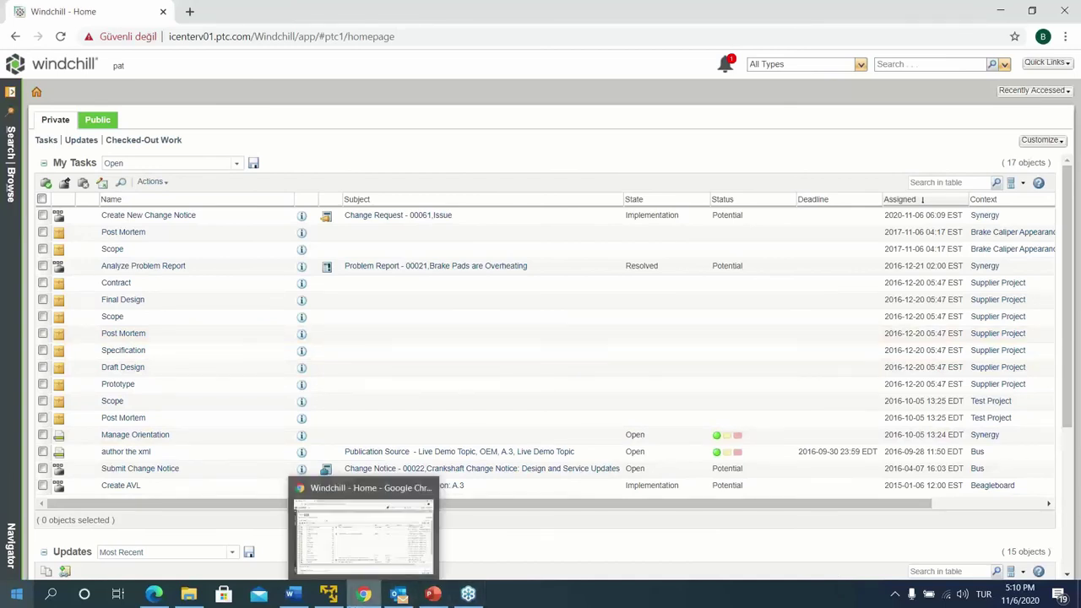